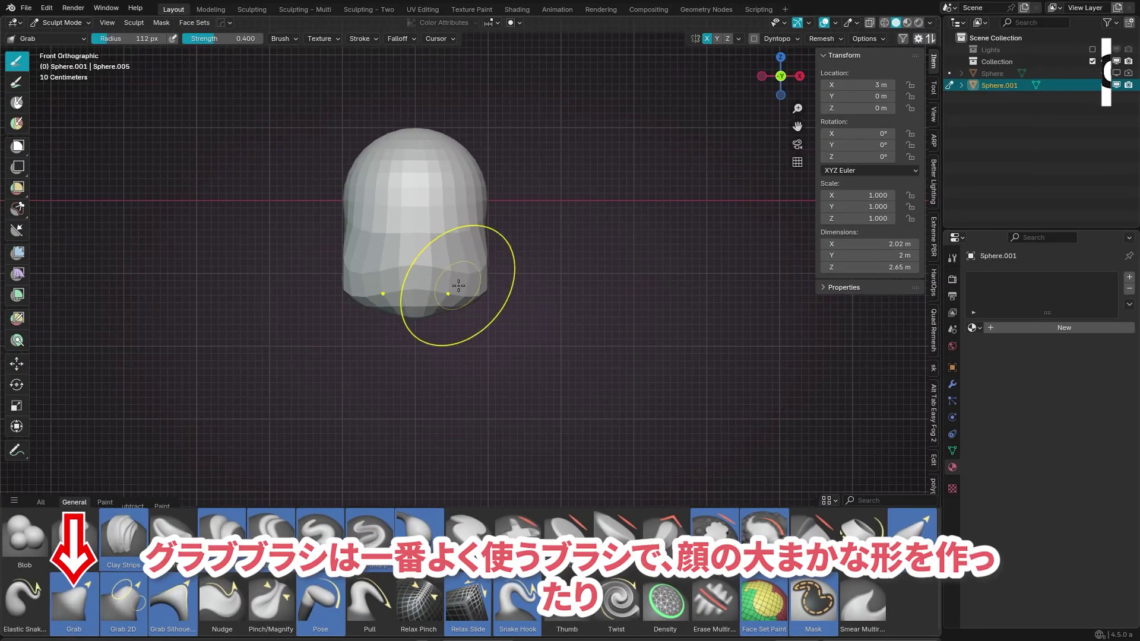
# Step: Drag the sphere down into a head with a lower jaw and pushed-in cheeks
pyautogui.moveTo(458, 280); pyautogui.dragTo(471, 287)
pyautogui.moveTo(415, 333); pyautogui.dragTo(416, 321)
pyautogui.moveTo(356, 279); pyautogui.dragTo(372, 288)
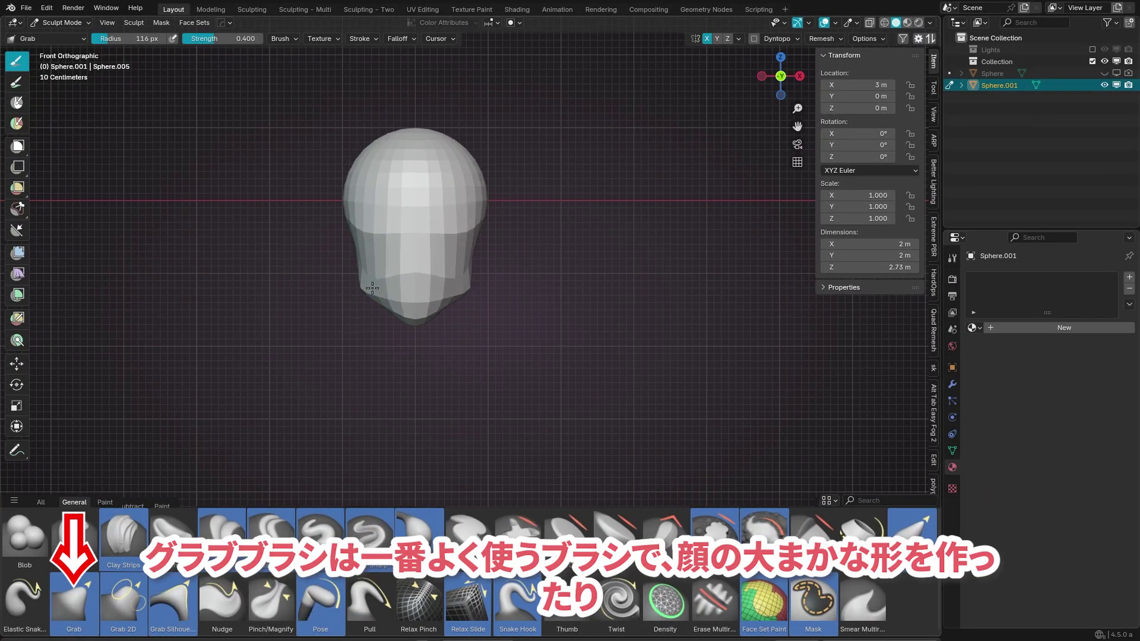
pyautogui.moveTo(478, 264); pyautogui.dragTo(467, 266)
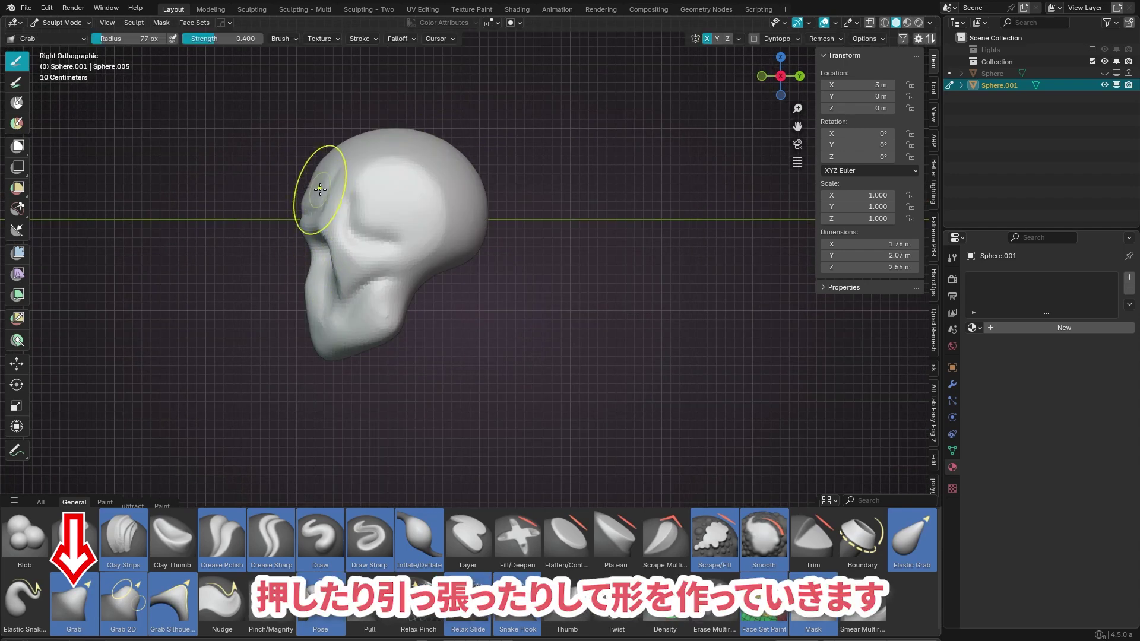
# Step: Reshape the nose-mouth area, pull a long ear point, and carve a groove under the eyelids
pyautogui.moveTo(300, 280); pyautogui.dragTo(303, 277)
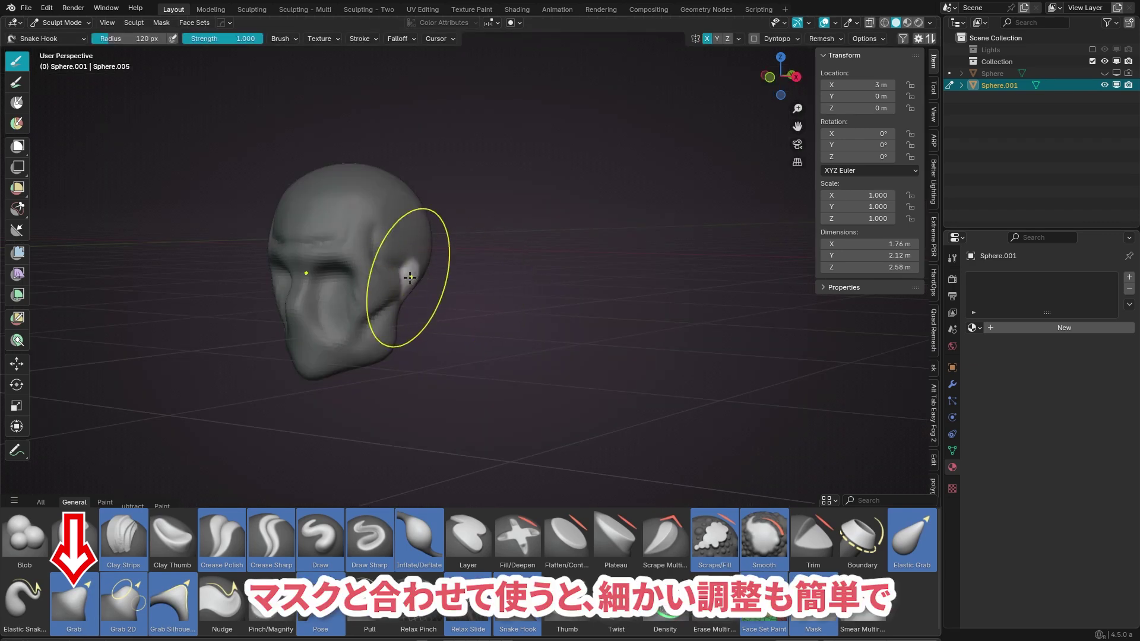
pyautogui.moveTo(415, 275); pyautogui.dragTo(467, 255)
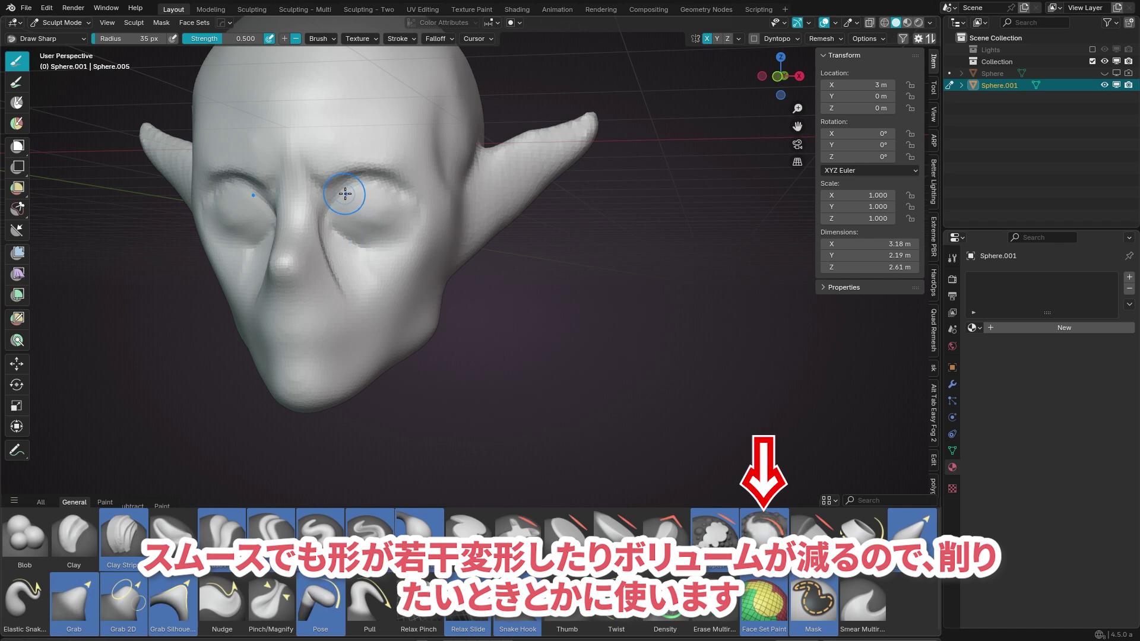
pyautogui.moveTo(359, 233); pyautogui.dragTo(424, 233)
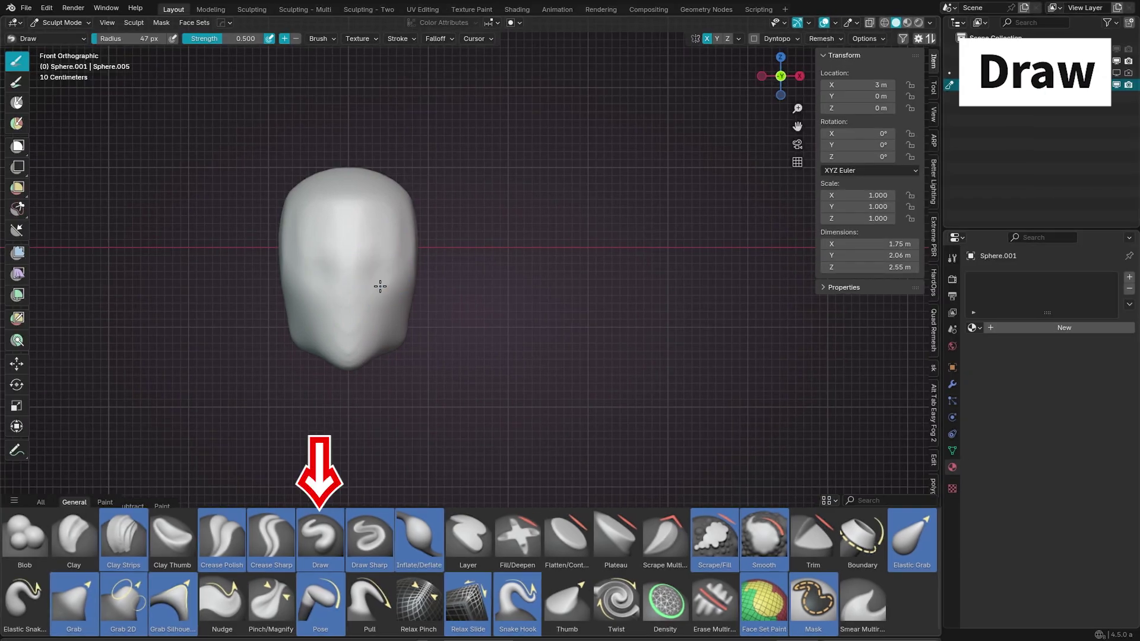
# Step: Deepen the eye sockets with a larger Draw brush
pyautogui.moveTo(394, 279); pyautogui.dragTo(389, 279)
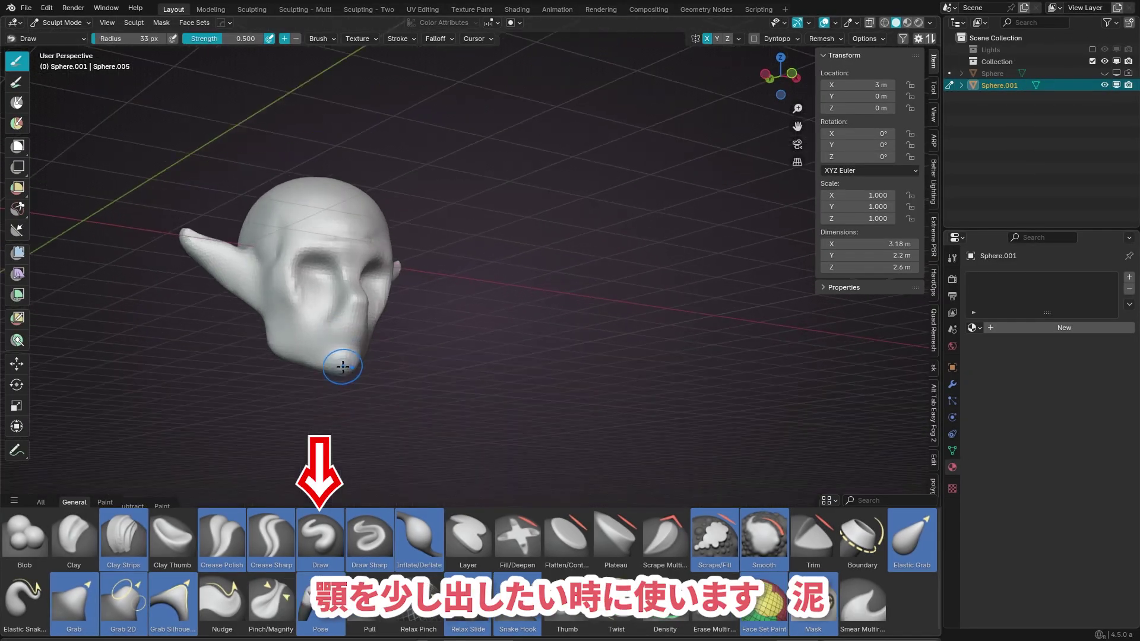
pyautogui.press('f')
pyautogui.click(350, 355)
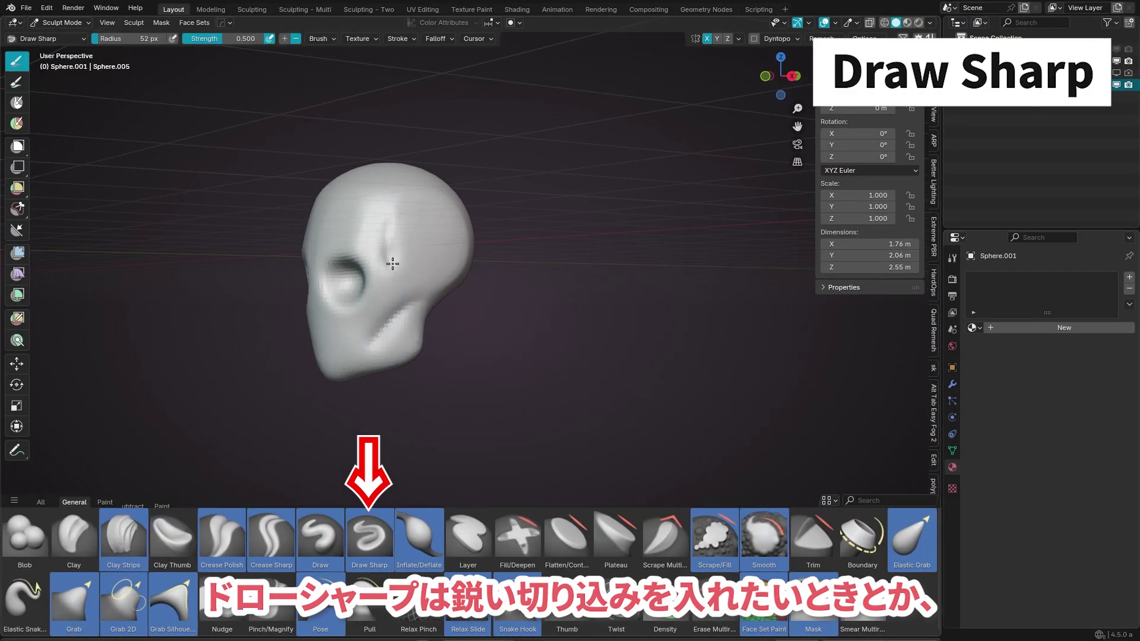
# Step: Build up clay strips around both eye sockets, working from the front view
pyautogui.moveTo(390, 218); pyautogui.dragTo(362, 210, button='middle')
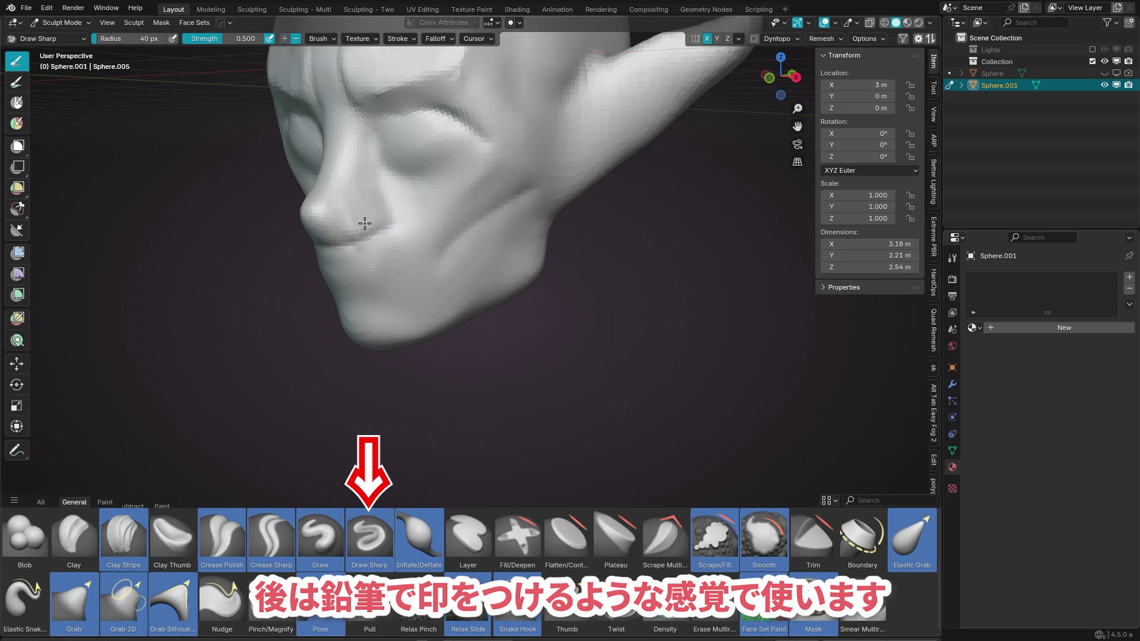
pyautogui.press('KP_1')
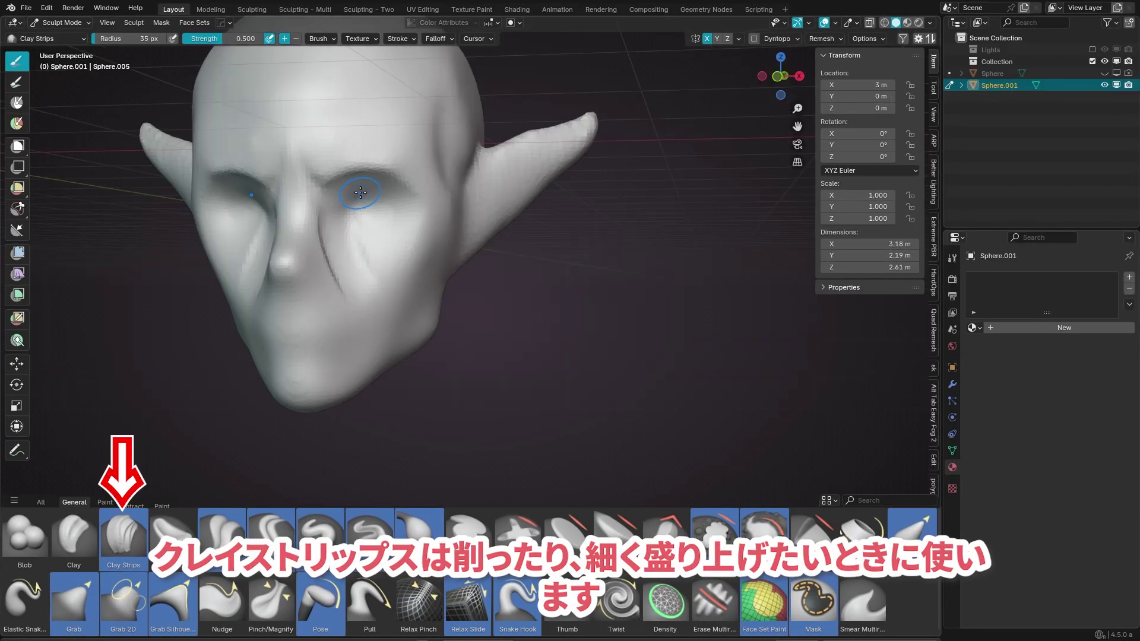
pyautogui.moveTo(360, 193)
pyautogui.mouseDown()
pyautogui.moveTo(364, 208)
pyautogui.moveTo(377, 201)
pyautogui.moveTo(387, 214)
pyautogui.moveTo(355, 190)
pyautogui.moveTo(377, 220)
pyautogui.mouseUp()
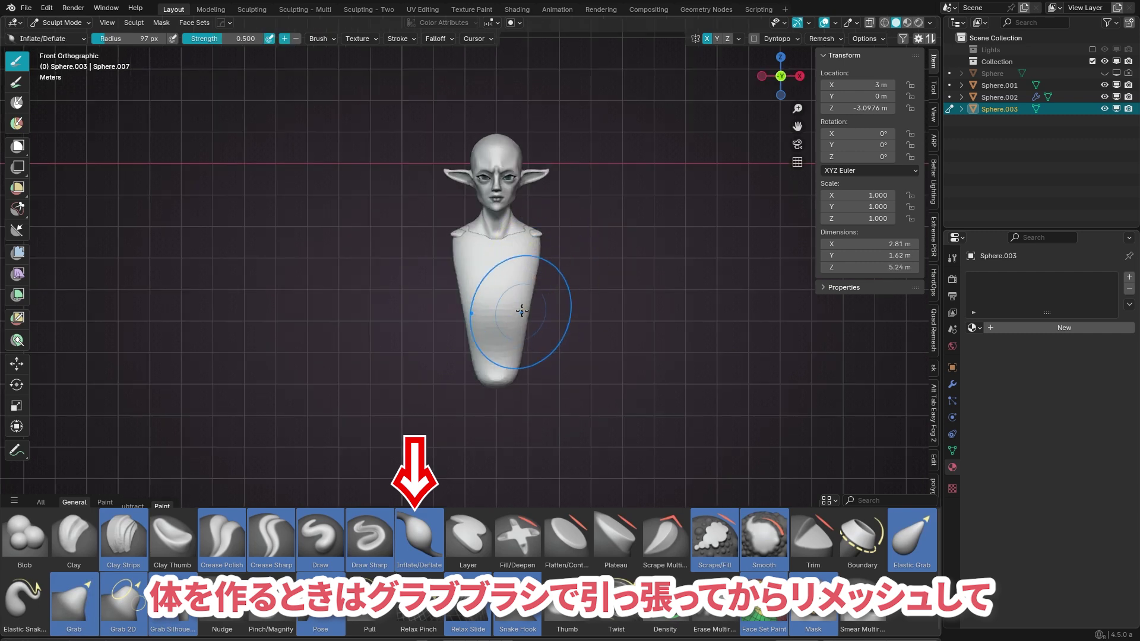
# Step: Inflate the lower body wider and crease fine lines along the cheek and ear
pyautogui.moveTo(490, 378)
pyautogui.mouseDown()
pyautogui.moveTo(473, 315)
pyautogui.moveTo(451, 341)
pyautogui.mouseUp()
pyautogui.press('g')
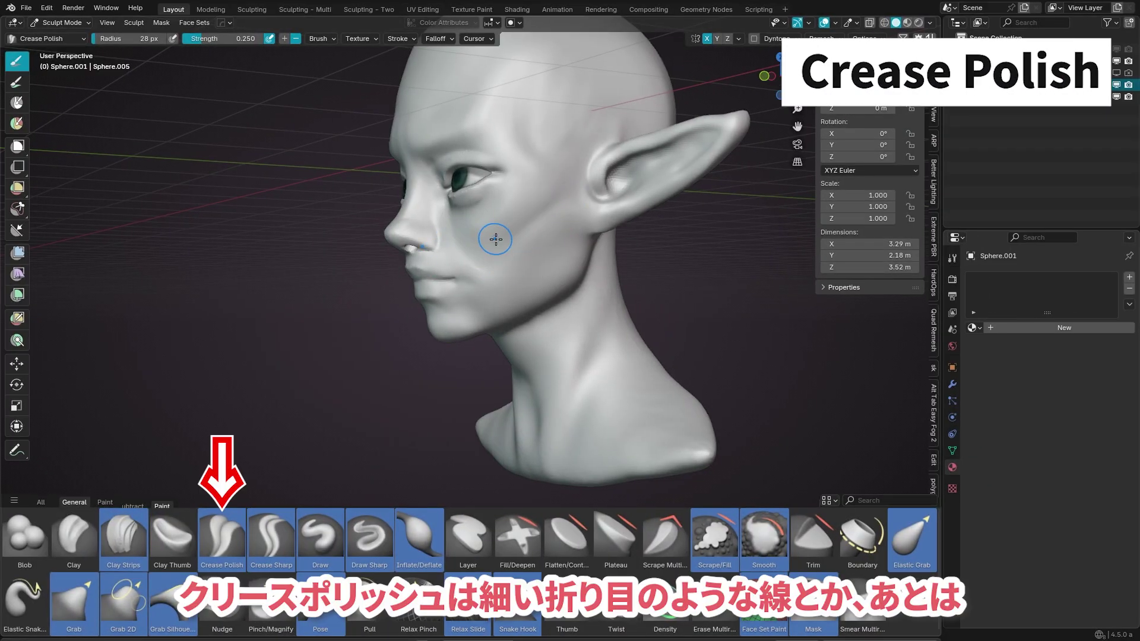
pyautogui.moveTo(496, 241); pyautogui.dragTo(477, 273)
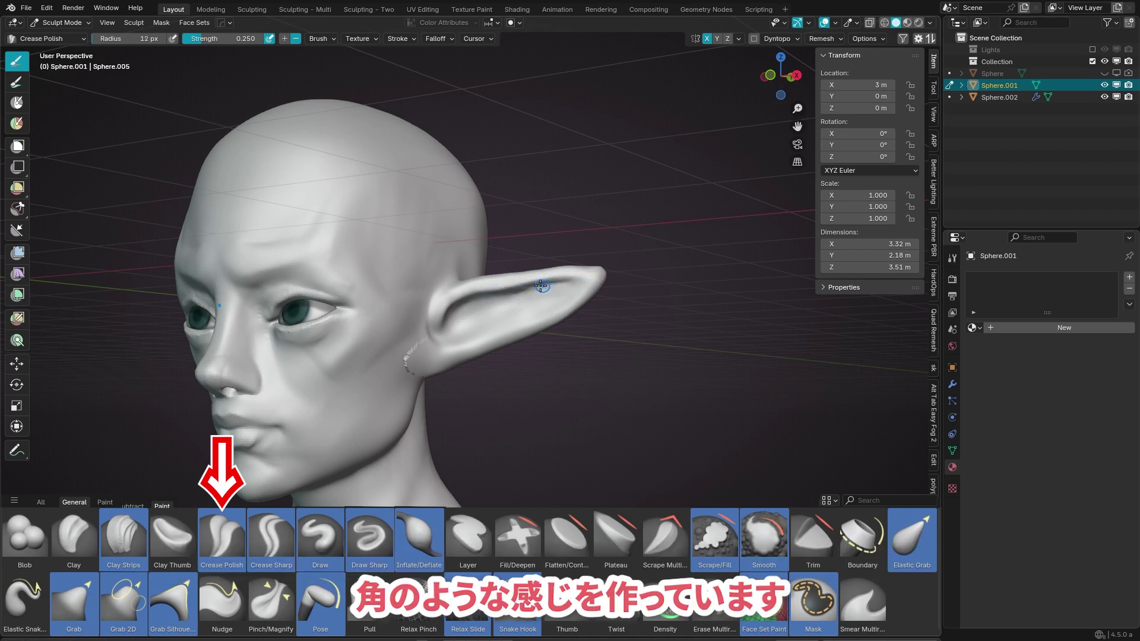
pyautogui.moveTo(540, 286); pyautogui.dragTo(493, 290)
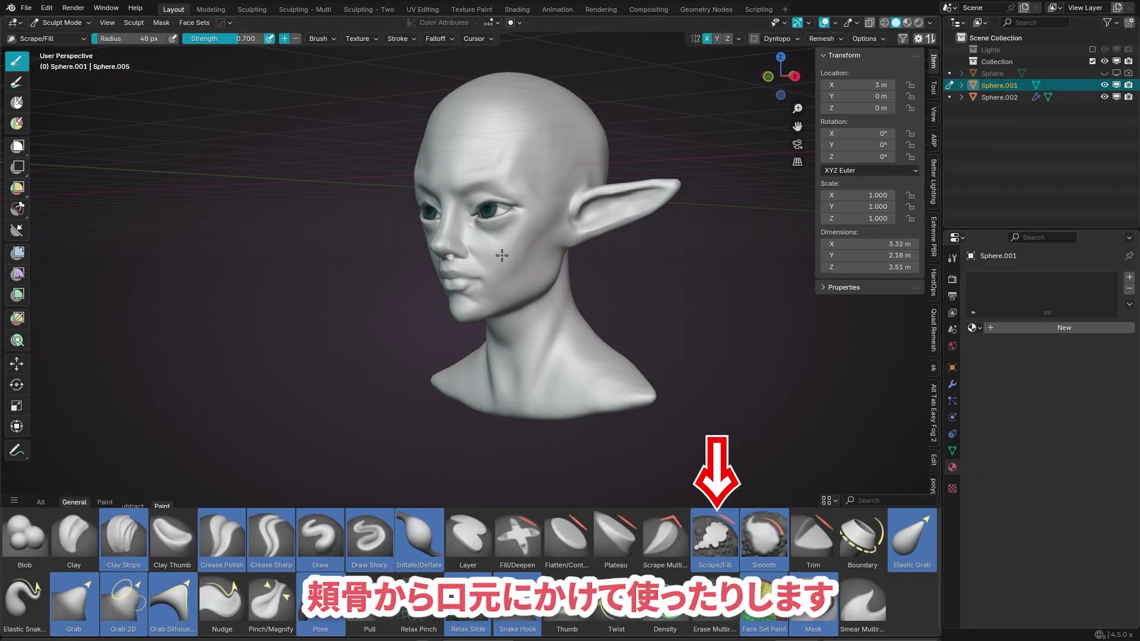
# Step: Reshape the nose and face profile from the front with a larger Grab brush
pyautogui.press('KP_1')
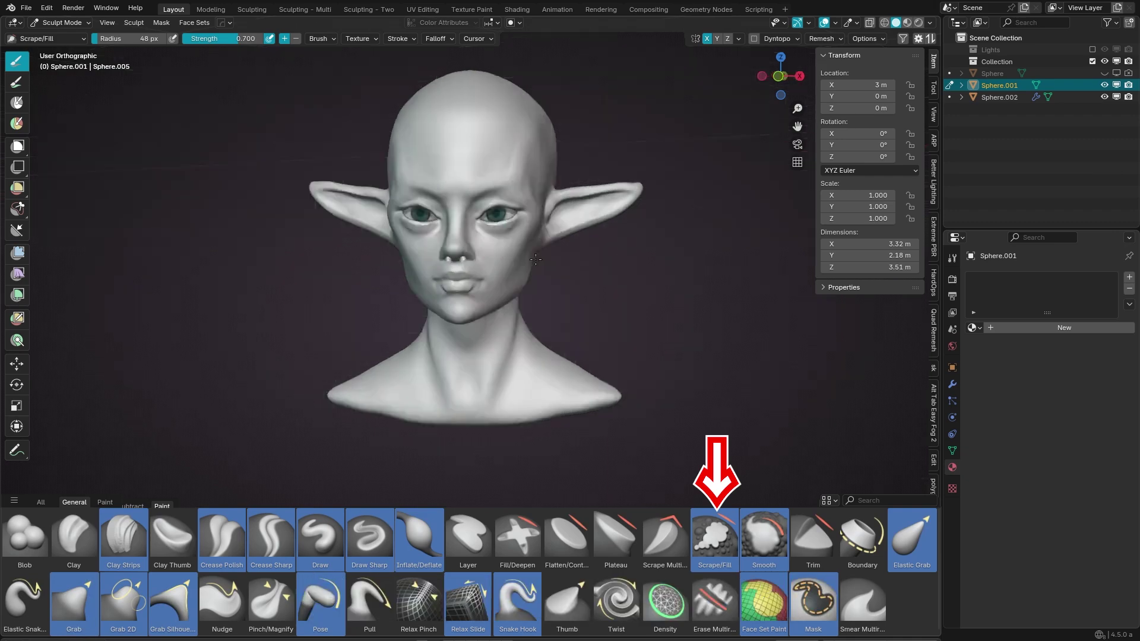
pyautogui.press('g')
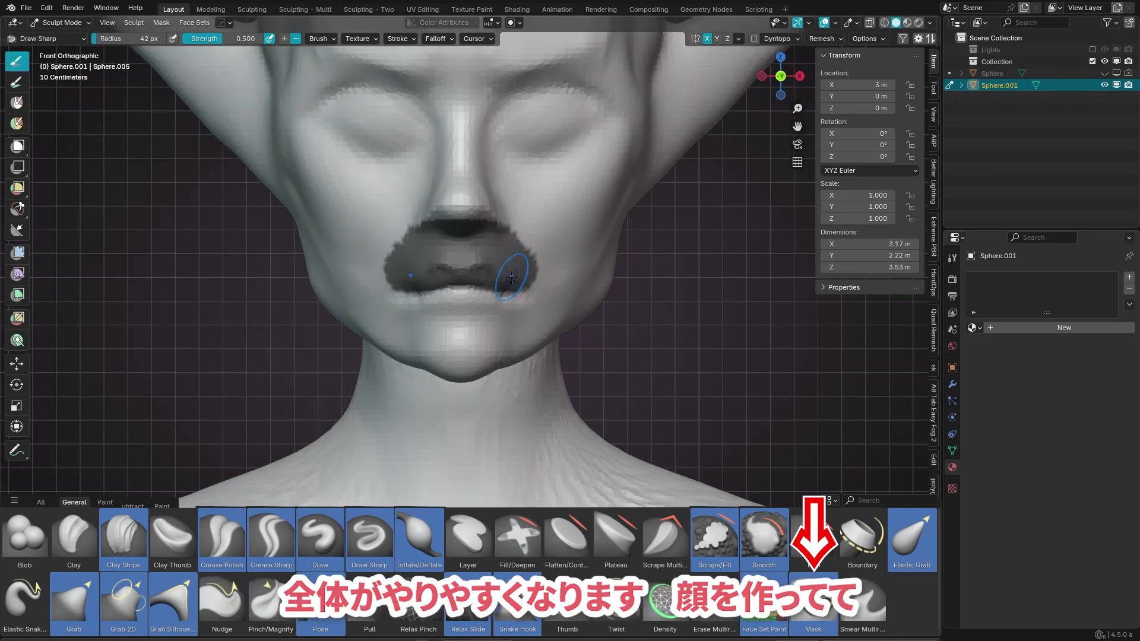
pyautogui.press('f')
pyautogui.click(441, 300)
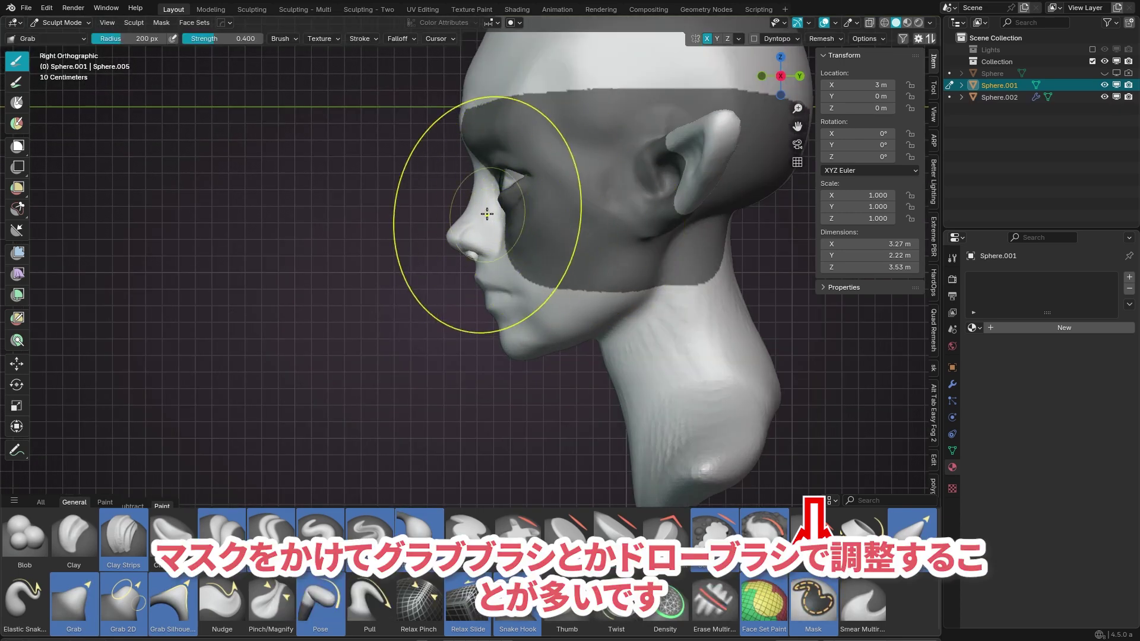
pyautogui.moveTo(453, 242); pyautogui.dragTo(497, 229)
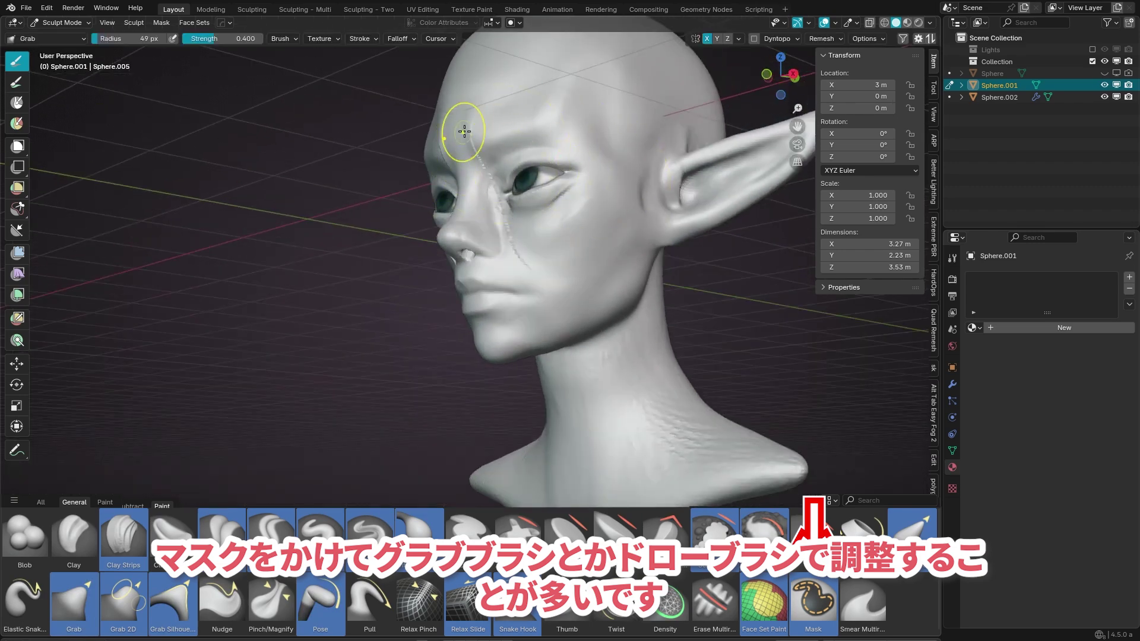
# Step: Pull the horns up taller with a smaller brush, undoing part of the stretch
pyautogui.press('[')
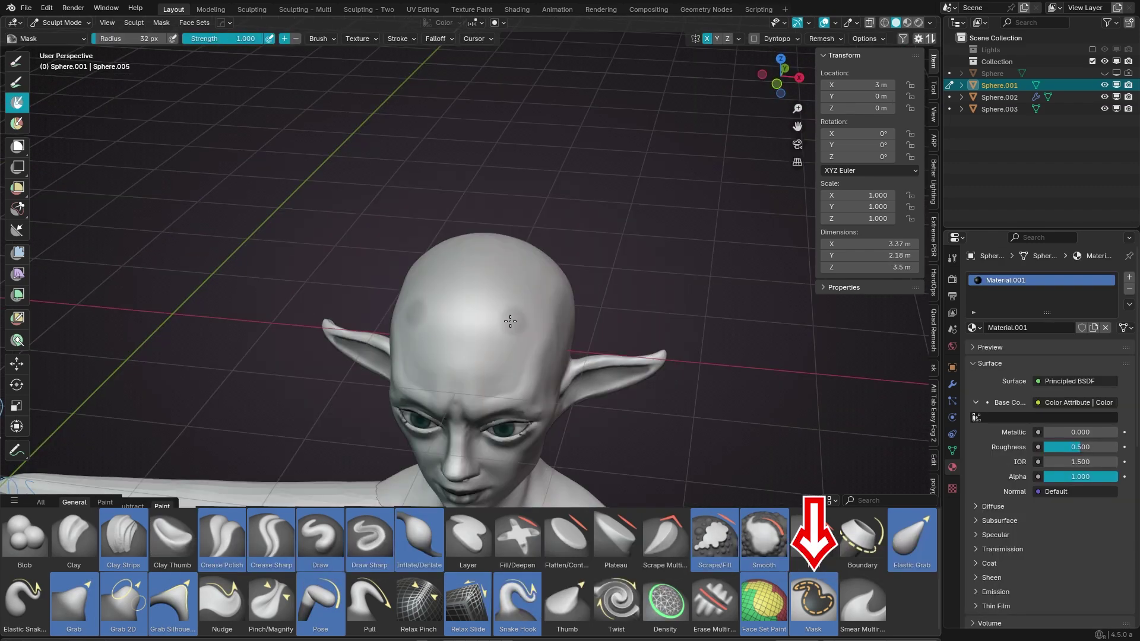
pyautogui.moveTo(538, 227); pyautogui.dragTo(525, 178)
pyautogui.press('[')
pyautogui.press('[')
pyautogui.press('[')
pyautogui.hotkey('ctrl', 'z')
pyautogui.press('[')
pyautogui.press('[')
pyautogui.press('[')
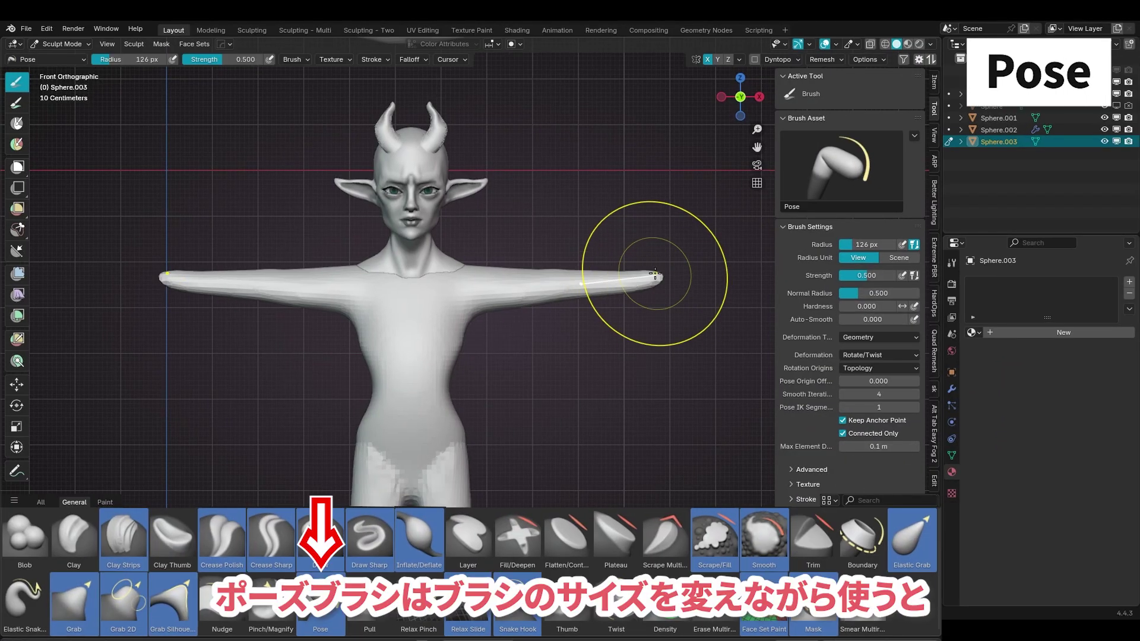
# Step: Test-bend both arms up at the elbows with the Pose brush at 2 IK segments, then undo
pyautogui.moveTo(649, 267); pyautogui.dragTo(604, 238)
pyautogui.hotkey('ctrl', 'z')
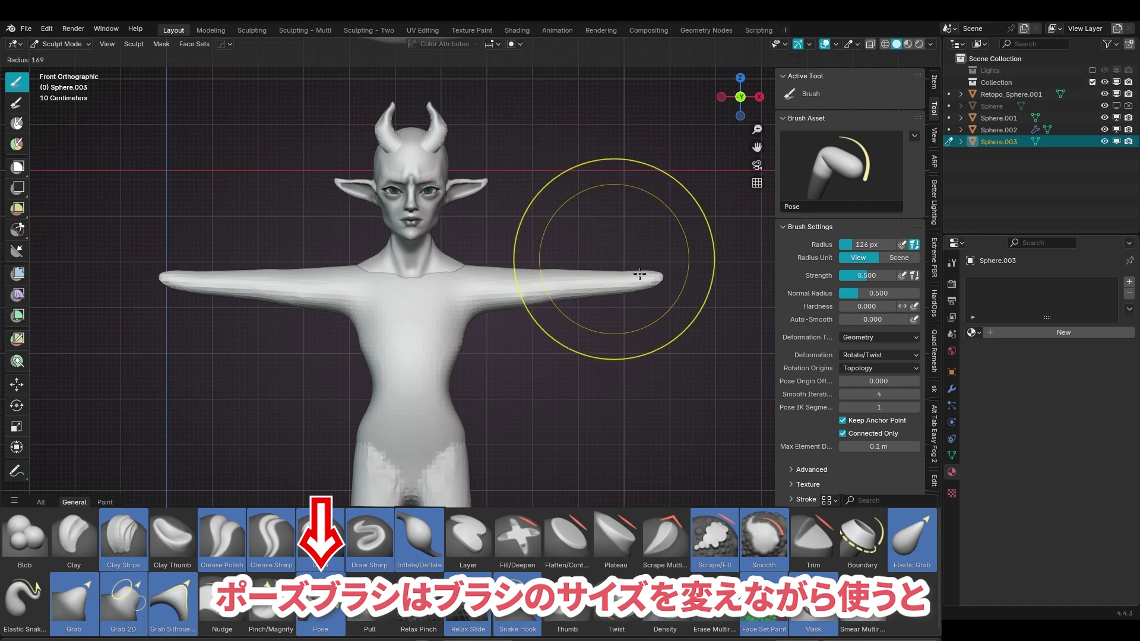
pyautogui.press(']')
pyautogui.press(']')
pyautogui.press(']')
pyautogui.moveTo(654, 273); pyautogui.dragTo(612, 220)
pyautogui.hotkey('ctrl', 'z')
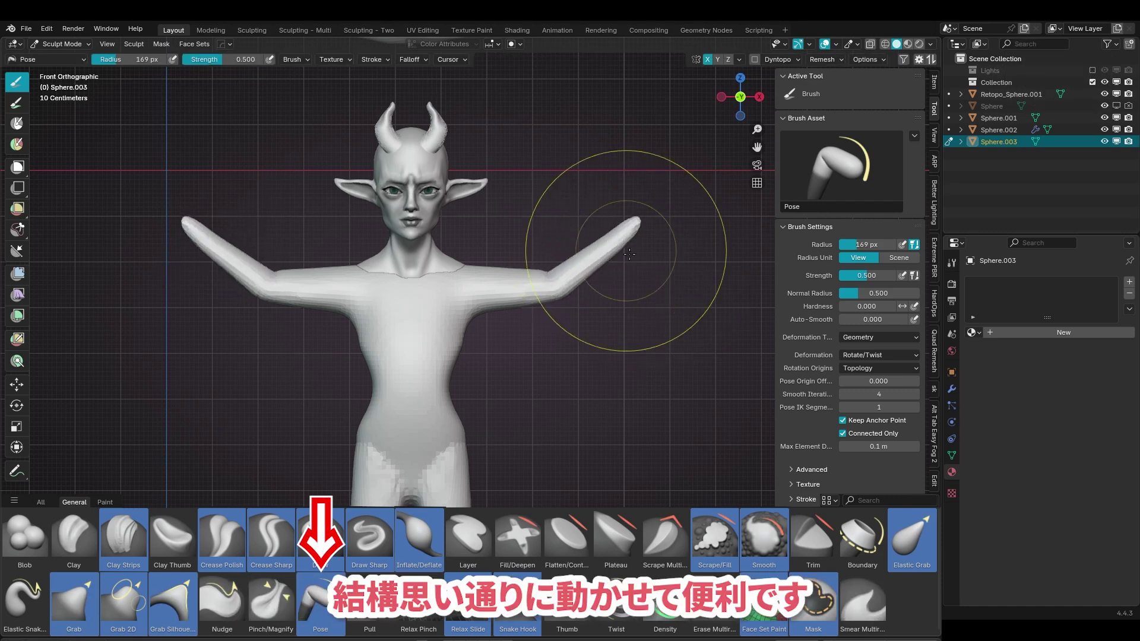
pyautogui.press('[')
pyautogui.press('[')
pyautogui.click(917, 408)
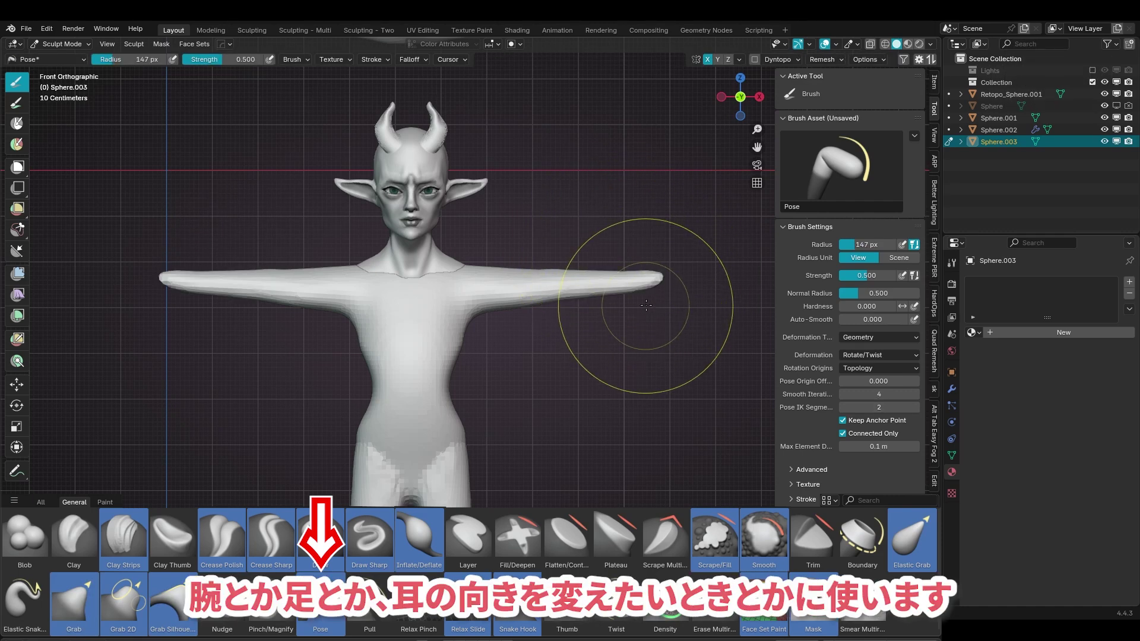
pyautogui.moveTo(646, 286)
pyautogui.mouseDown()
pyautogui.moveTo(537, 212)
pyautogui.moveTo(532, 143)
pyautogui.mouseUp()
pyautogui.hotkey('ctrl', 'z')
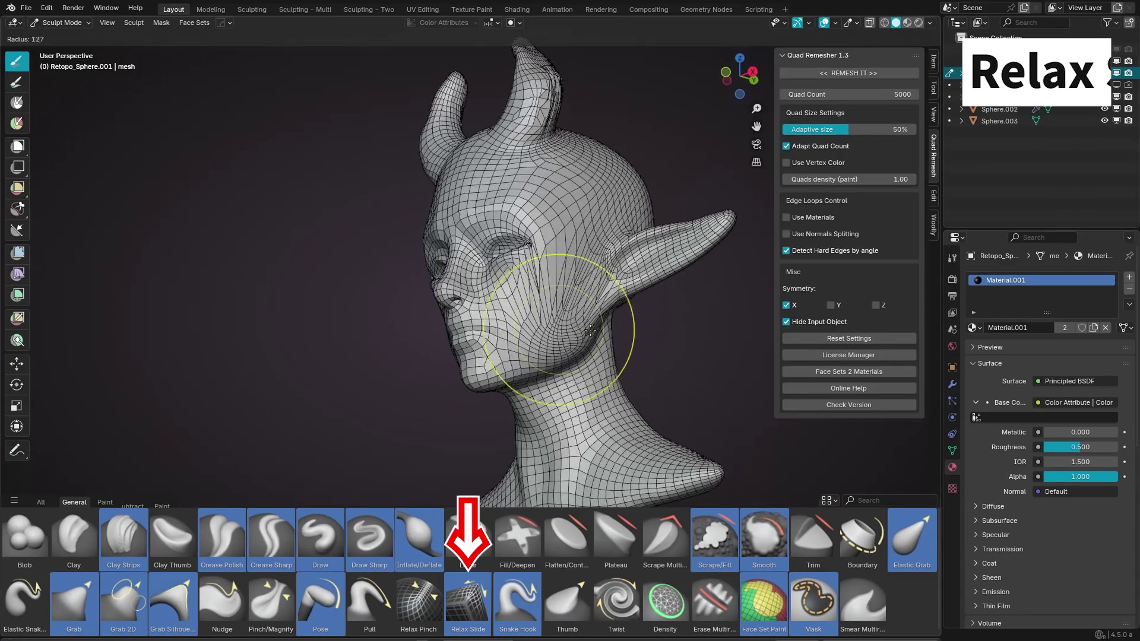
# Step: Relax the stretched cheek and jaw mesh into even quads
pyautogui.keyDown('shift'); pyautogui.moveTo(574, 311); pyautogui.dragTo(542, 275); pyautogui.keyUp('shift')
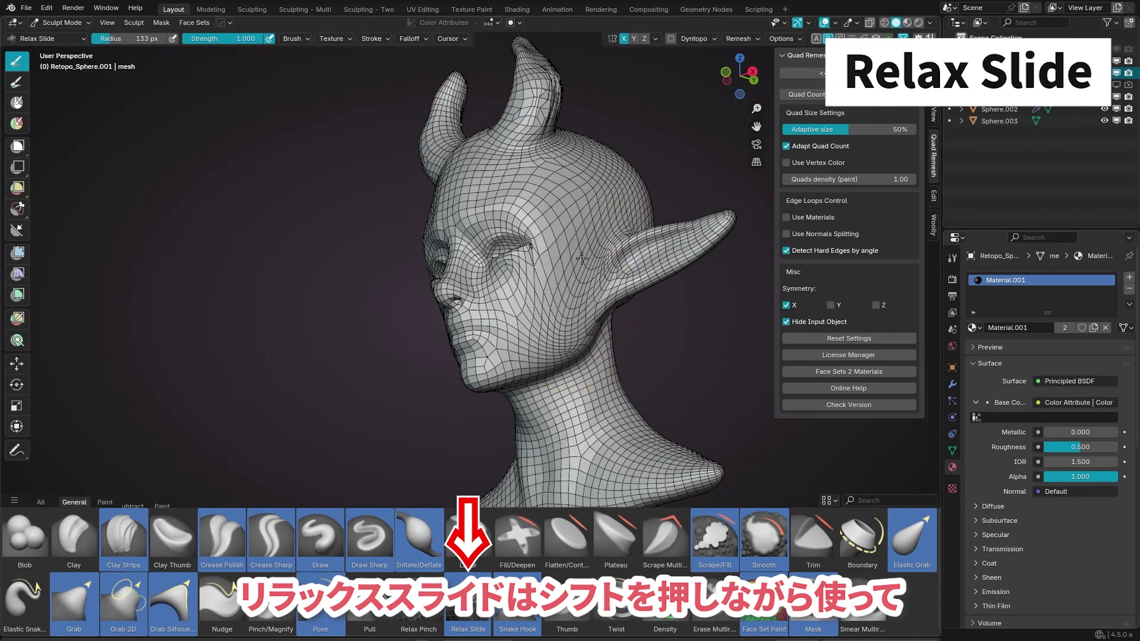
pyautogui.press('f')
pyautogui.click(542, 275)
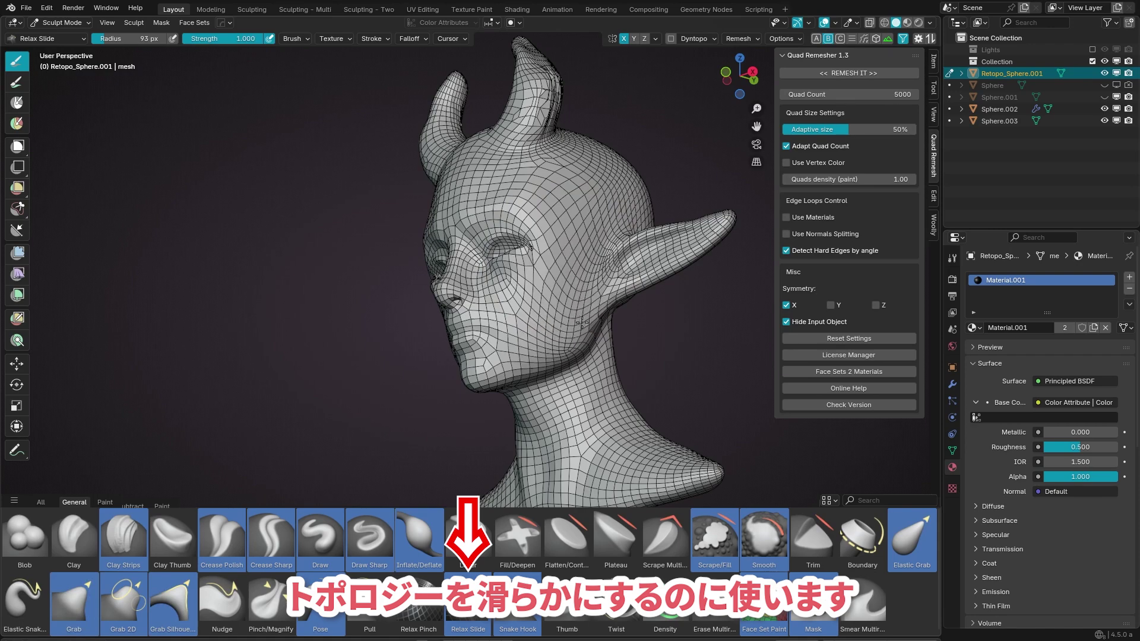
pyautogui.moveTo(577, 357); pyautogui.dragTo(599, 218)
pyautogui.moveTo(550, 236)
pyautogui.mouseDown(button='middle')
pyautogui.moveTo(580, 298)
pyautogui.moveTo(515, 241)
pyautogui.moveTo(539, 213)
pyautogui.mouseUp(button='middle')
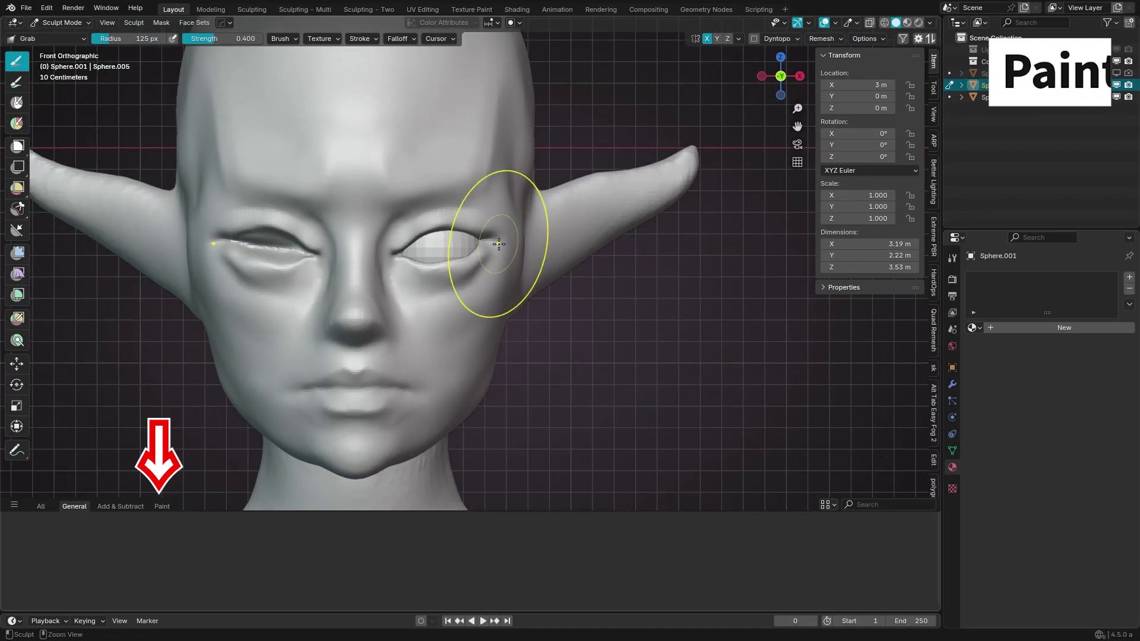
# Step: Paint dark shading along the eyelids of the teal eyes with symmetry
pyautogui.press('f')
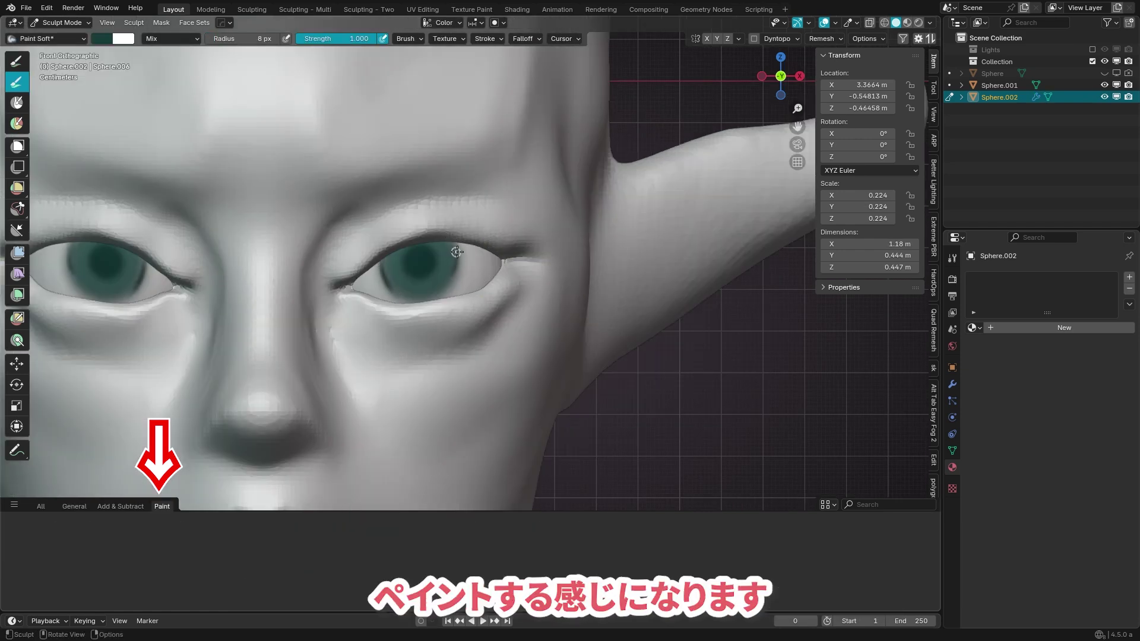
pyautogui.moveTo(384, 263); pyautogui.dragTo(409, 306)
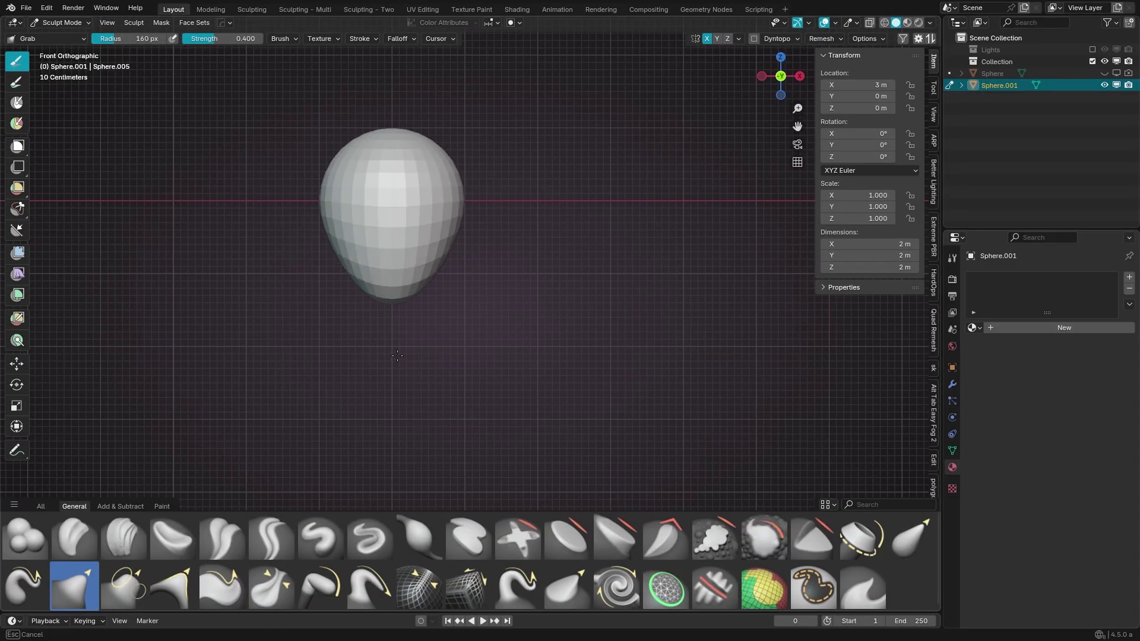
# Step: Pull the bottom of the head into a point and pinch the chin sides
pyautogui.moveTo(488, 296)
pyautogui.mouseDown()
pyautogui.moveTo(471, 305)
pyautogui.moveTo(429, 296)
pyautogui.moveTo(415, 320)
pyautogui.mouseUp()
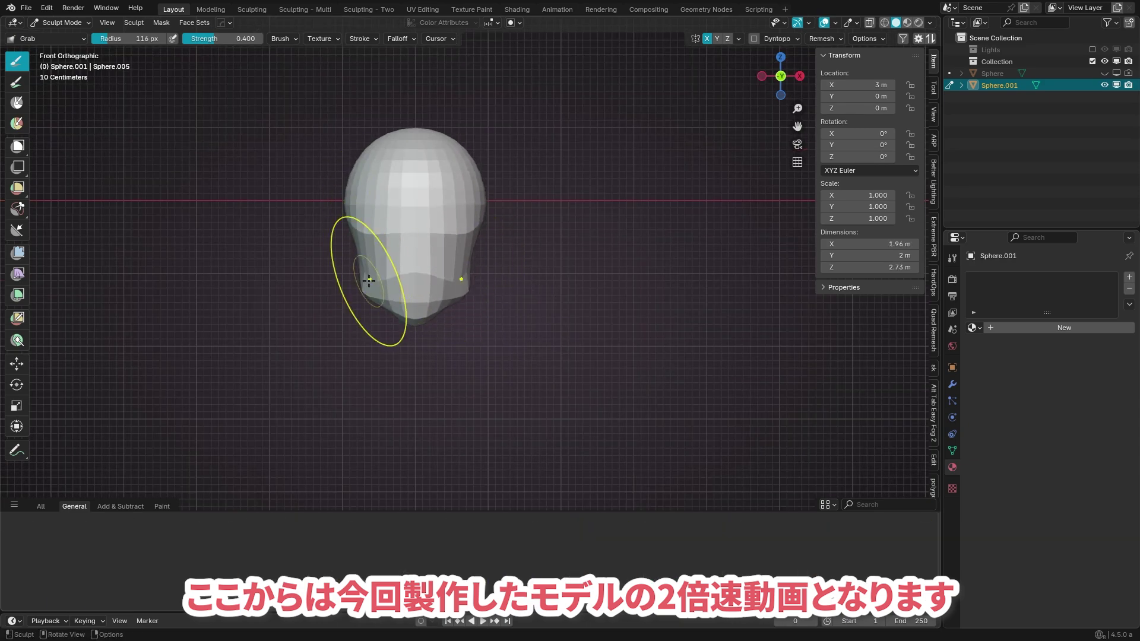
pyautogui.moveTo(484, 261); pyautogui.dragTo(467, 265)
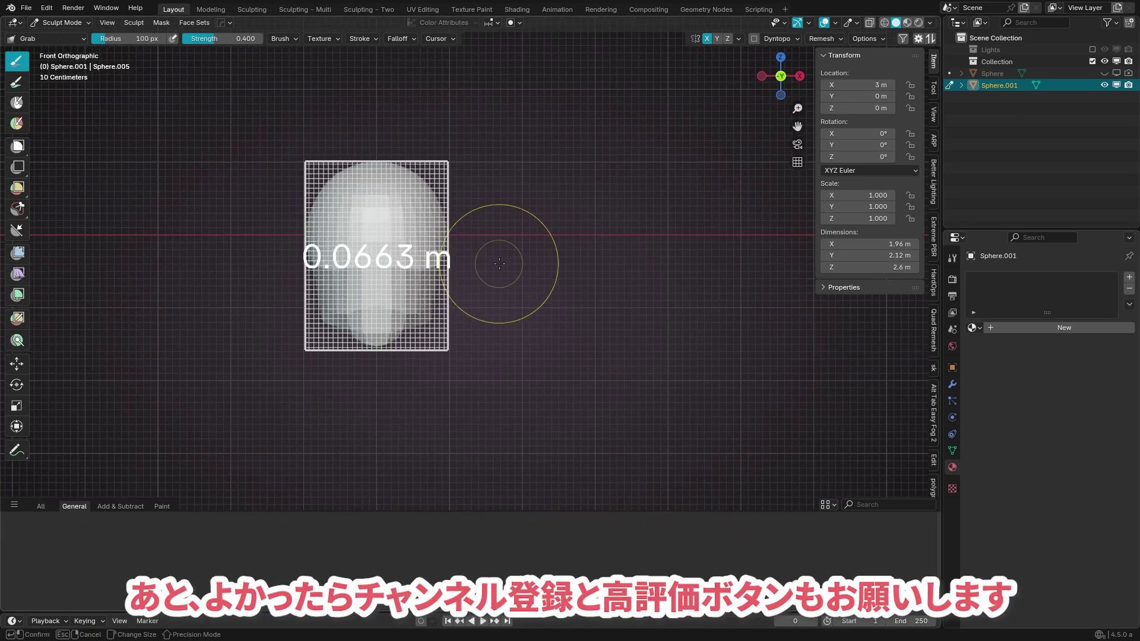
pyautogui.press('g')
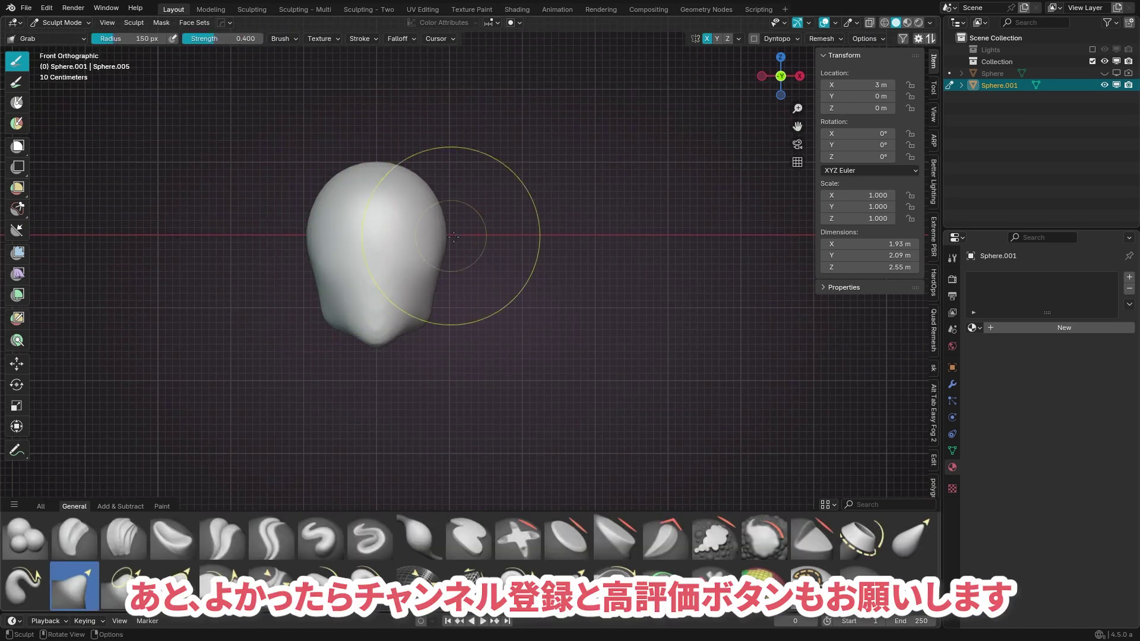
pyautogui.moveTo(460, 217); pyautogui.dragTo(445, 257, button='middle')
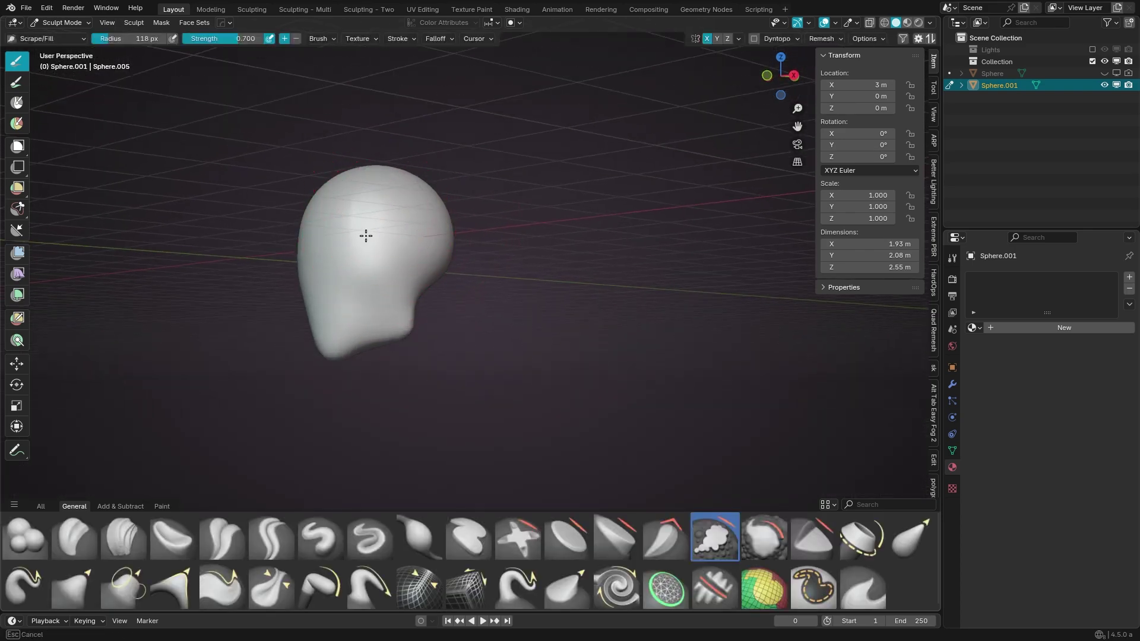
pyautogui.moveTo(365, 235); pyautogui.dragTo(376, 204, button='middle')
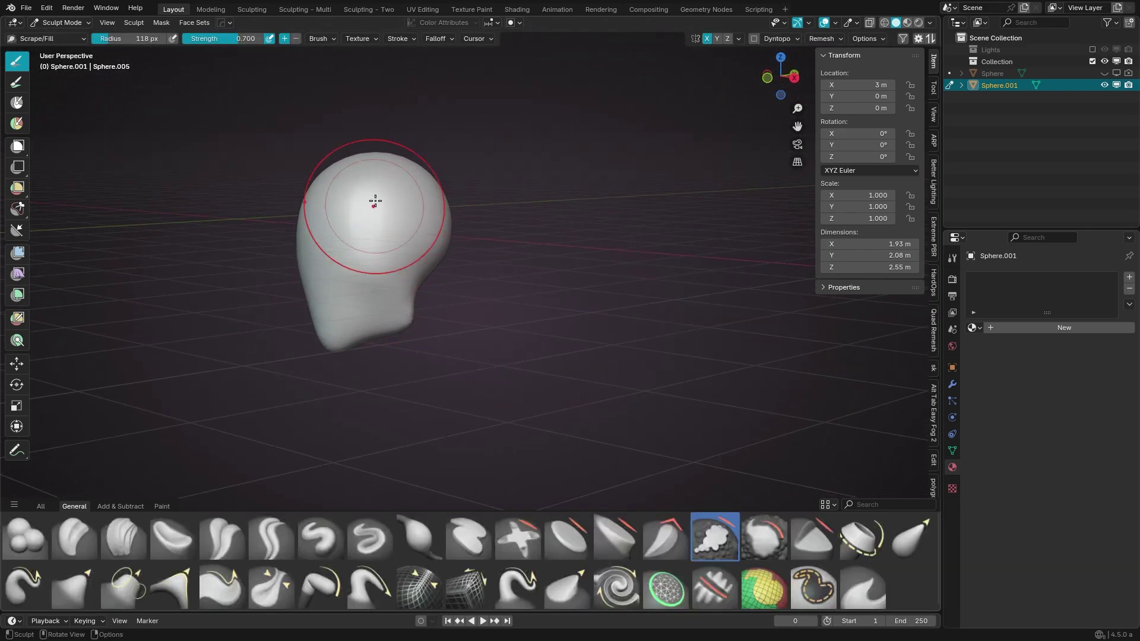
pyautogui.click(420, 223)
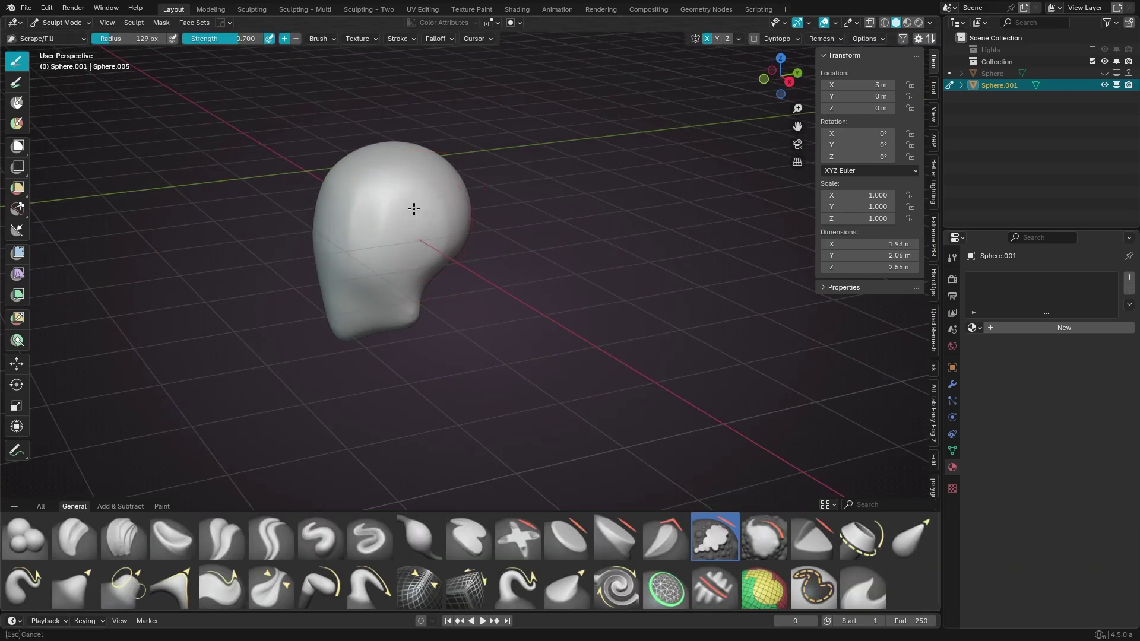
# Step: Narrow the side of the head with the Grab brush in front view
pyautogui.press('KP_1')
pyautogui.press('f')
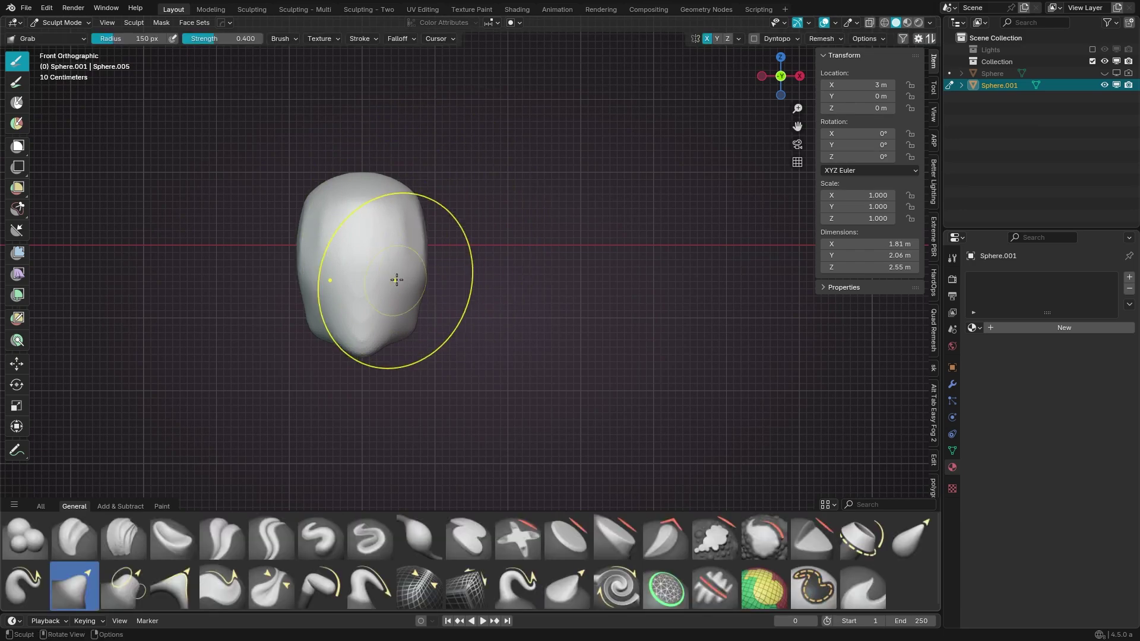
pyautogui.click(433, 255)
pyautogui.moveTo(433, 255)
pyautogui.mouseDown(button='middle')
pyautogui.moveTo(397, 194)
pyautogui.moveTo(423, 293)
pyautogui.mouseUp(button='middle')
pyautogui.press('KP_1')
pyautogui.press('x')
pyautogui.press('KP_1')
pyautogui.press('f')
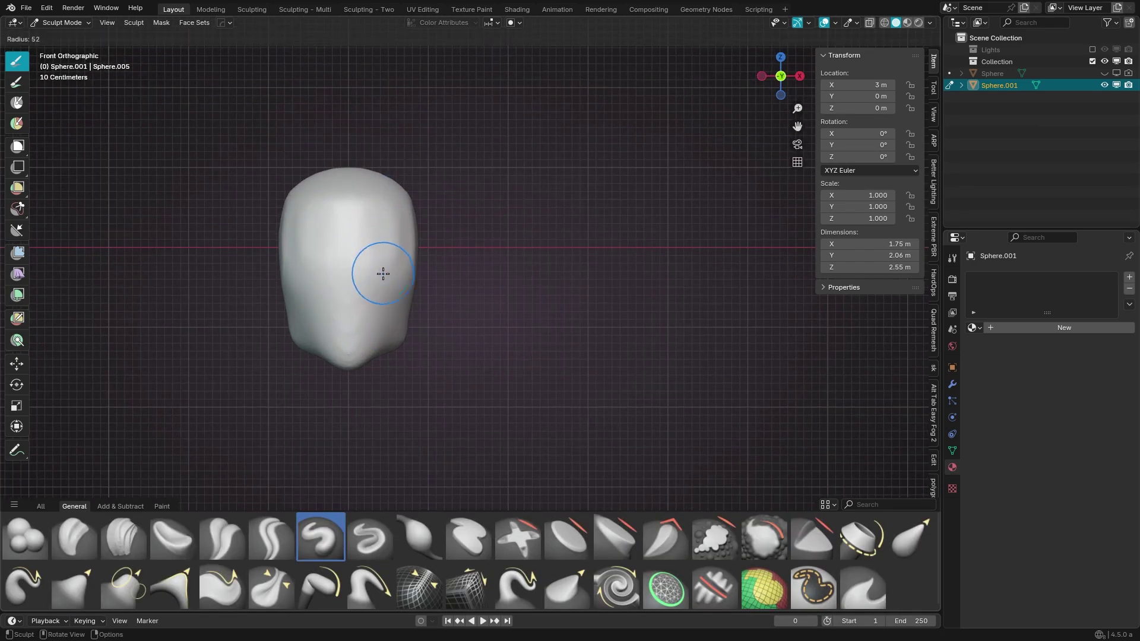
pyautogui.moveTo(380, 275)
pyautogui.mouseDown(button='middle')
pyautogui.moveTo(395, 355)
pyautogui.moveTo(405, 295)
pyautogui.moveTo(411, 313)
pyautogui.mouseUp(button='middle')
pyautogui.press('g')
pyautogui.press('f')
pyautogui.click(416, 333)
# Step: Carve a sharp crease into the cheek and build up clay strips below the eye
pyautogui.press('x')
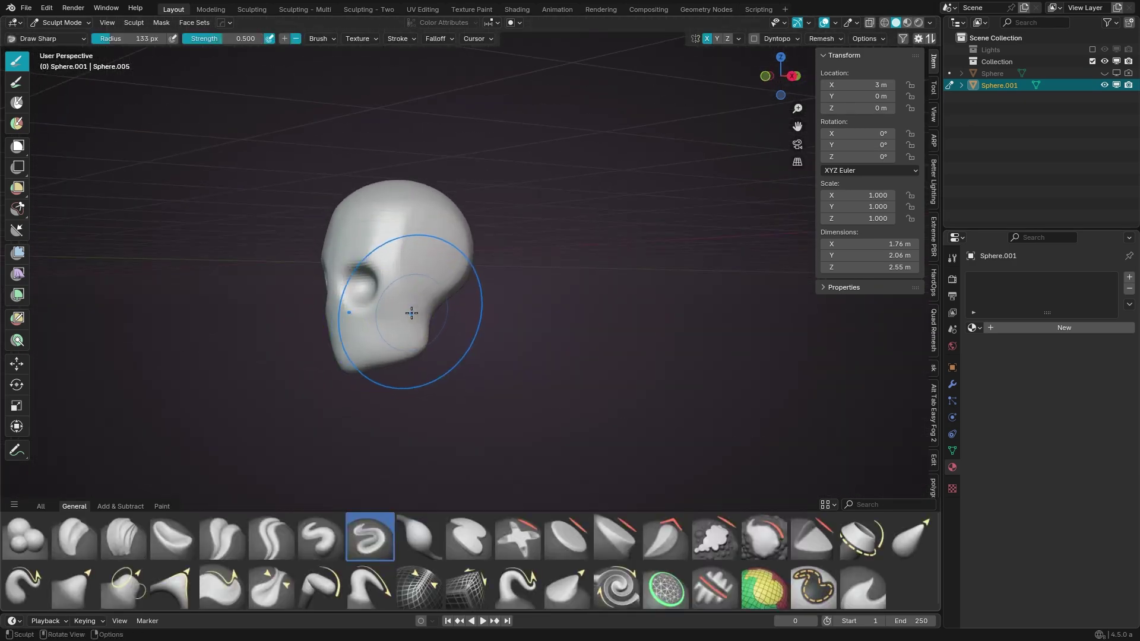
pyautogui.moveTo(406, 302); pyautogui.dragTo(375, 345)
pyautogui.moveTo(388, 257)
pyautogui.mouseDown(button='middle')
pyautogui.moveTo(359, 232)
pyautogui.moveTo(362, 269)
pyautogui.moveTo(394, 272)
pyautogui.moveTo(336, 263)
pyautogui.mouseUp(button='middle')
pyautogui.press('c')
pyautogui.moveTo(368, 292); pyautogui.dragTo(367, 268)
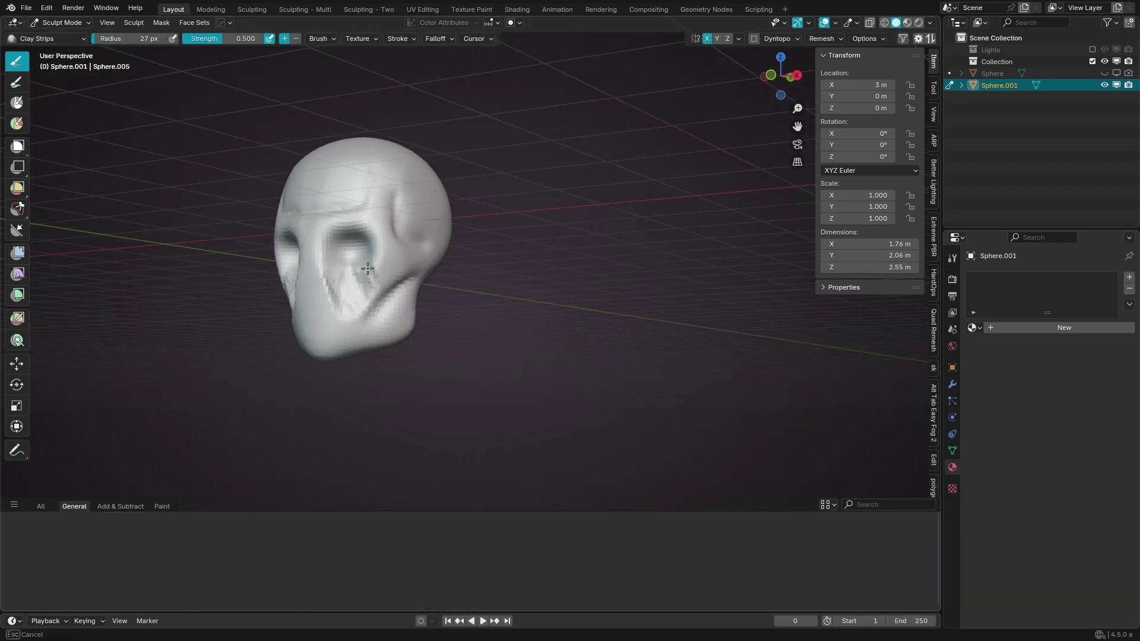
pyautogui.moveTo(345, 259)
pyautogui.mouseDown(button='middle')
pyautogui.moveTo(364, 261)
pyautogui.moveTo(356, 320)
pyautogui.moveTo(302, 311)
pyautogui.moveTo(318, 259)
pyautogui.mouseUp(button='middle')
# Step: Pull the jaw down to lengthen the face, checking front and side profiles
pyautogui.press('g')
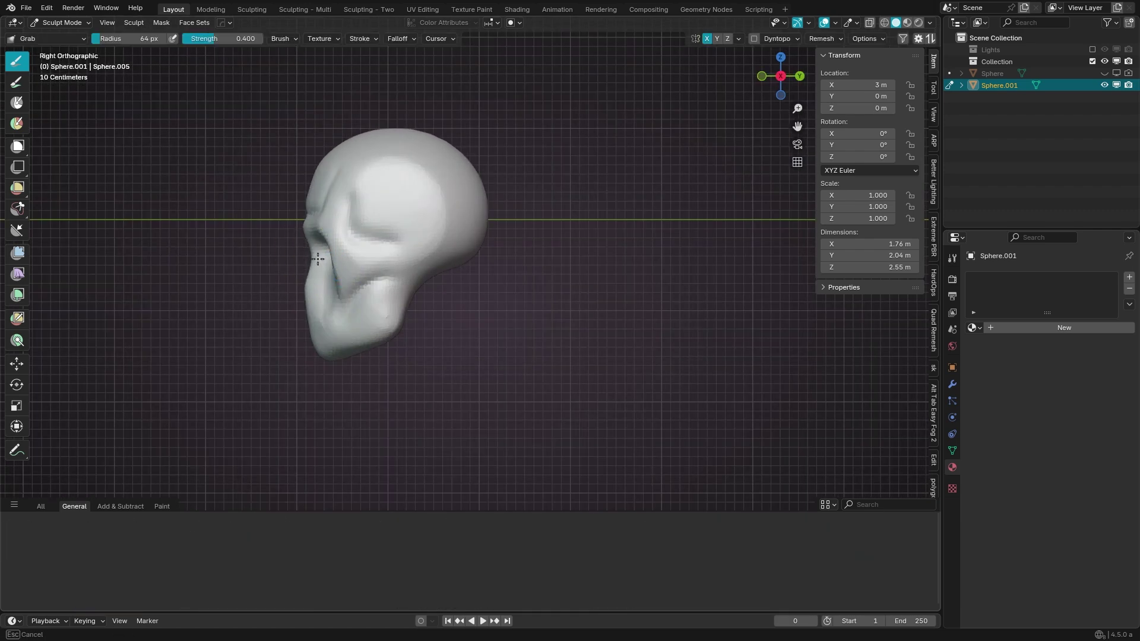
pyautogui.press('f')
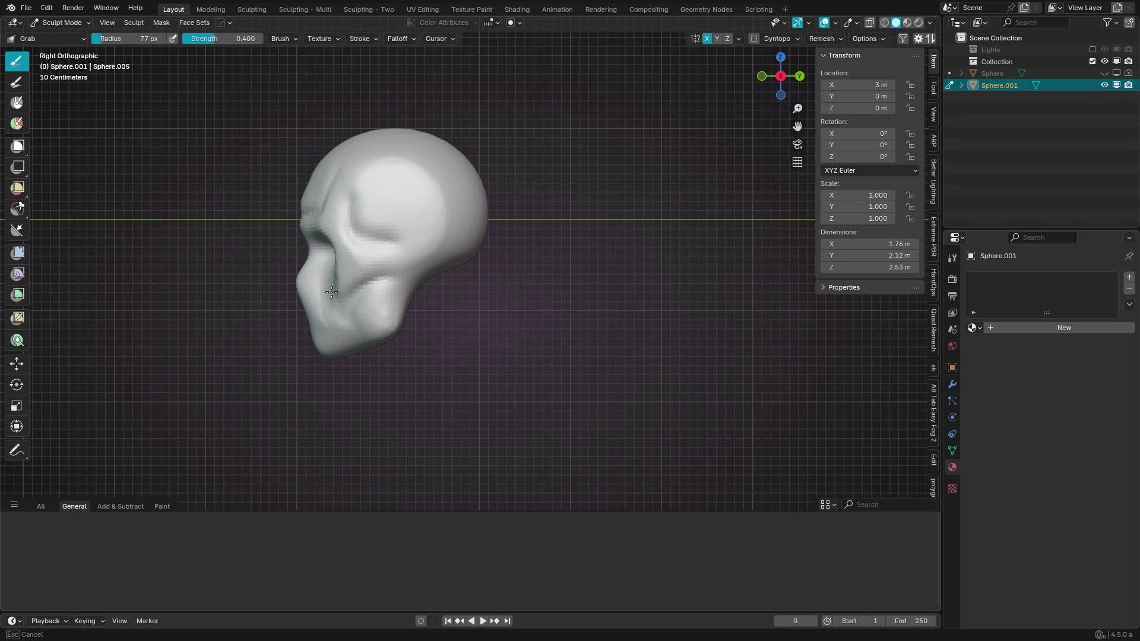
pyautogui.press('KP_1')
pyautogui.moveTo(259, 330); pyautogui.dragTo(247, 349)
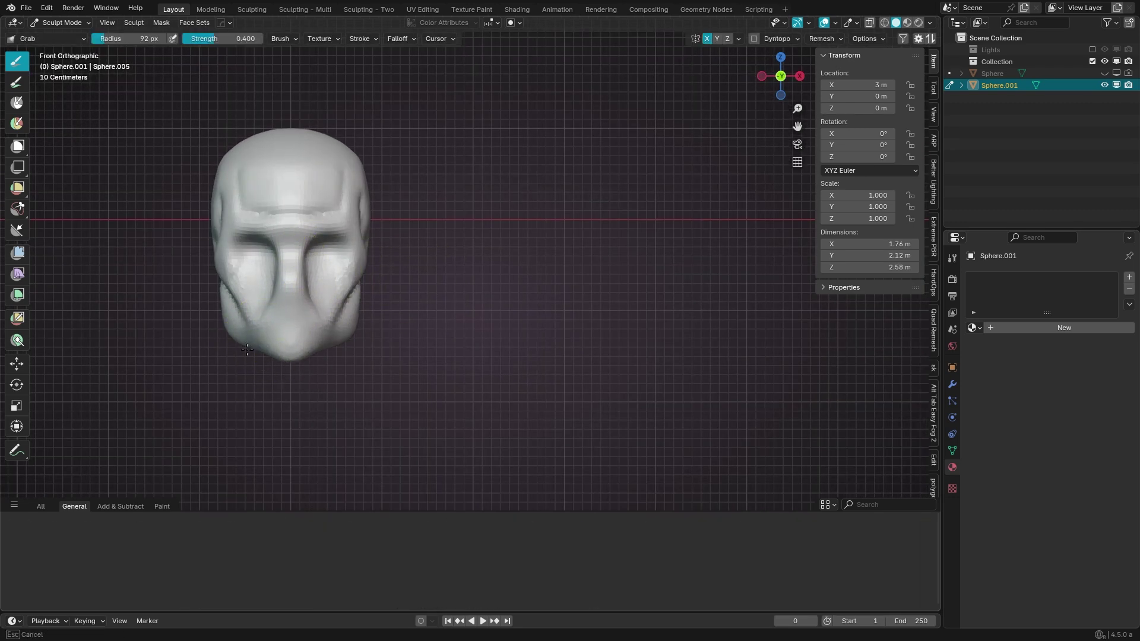
pyautogui.moveTo(247, 349); pyautogui.dragTo(332, 309, button='middle')
pyautogui.press('KP_1')
pyautogui.press('KP_3')
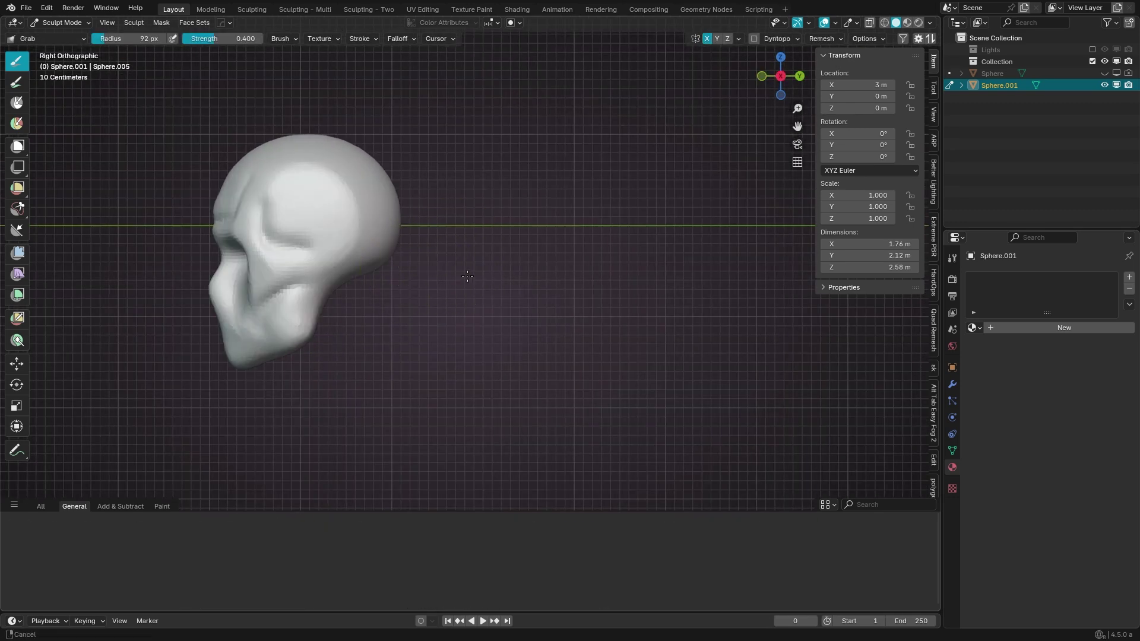
pyautogui.press('m')
pyautogui.keyDown('shift'); pyautogui.moveTo(467, 276); pyautogui.dragTo(401, 270, button='middle'); pyautogui.keyUp('shift')
pyautogui.press('`')
pyautogui.click(400, 270)
pyautogui.moveTo(440, 237)
pyautogui.mouseDown(button='middle')
pyautogui.moveTo(418, 282)
pyautogui.moveTo(452, 280)
pyautogui.mouseUp(button='middle')
# Step: Stretch a long pointed ear outward from the head's side with Snake Hook
pyautogui.press('k')
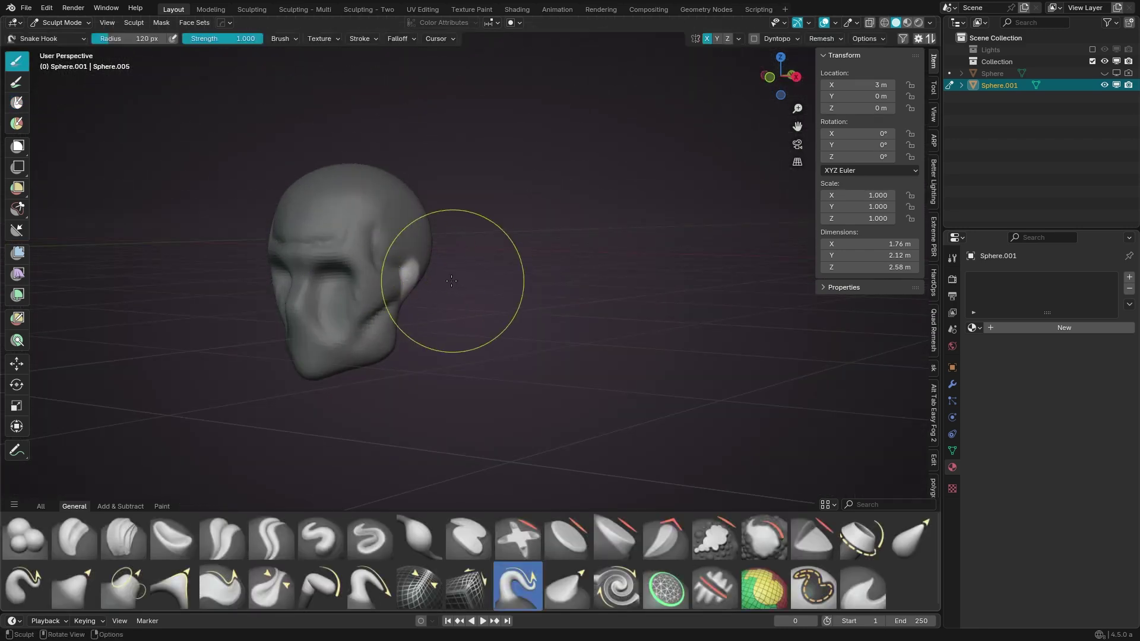
pyautogui.press('KP_1')
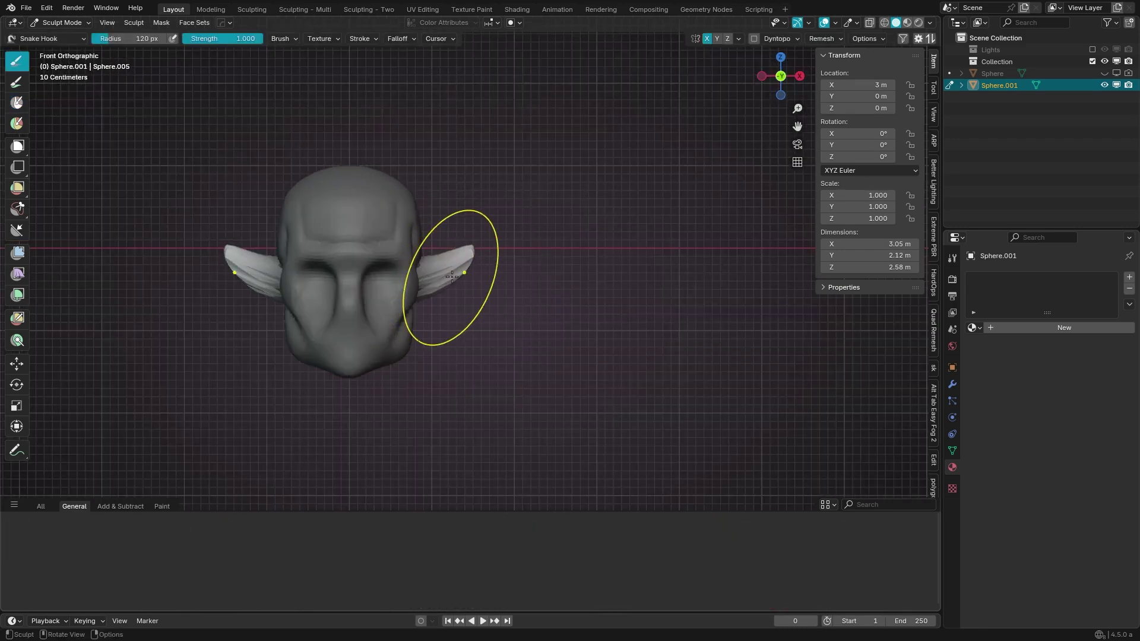
pyautogui.moveTo(453, 276); pyautogui.dragTo(511, 237)
pyautogui.press('f')
pyautogui.moveTo(458, 279); pyautogui.dragTo(569, 248, button='middle')
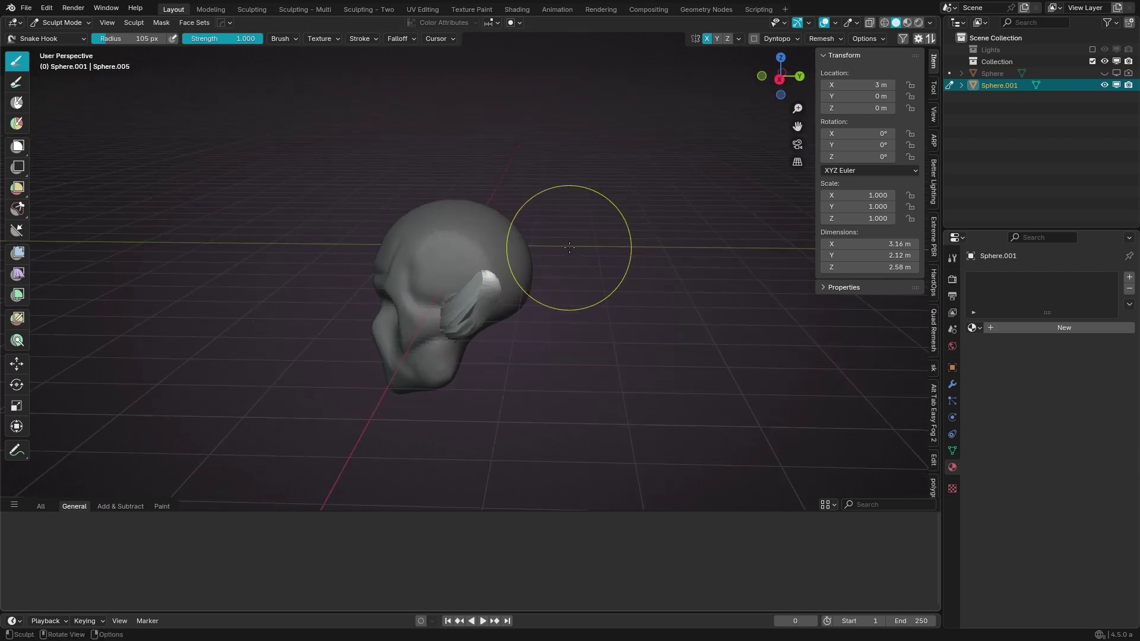
pyautogui.press('KP_1')
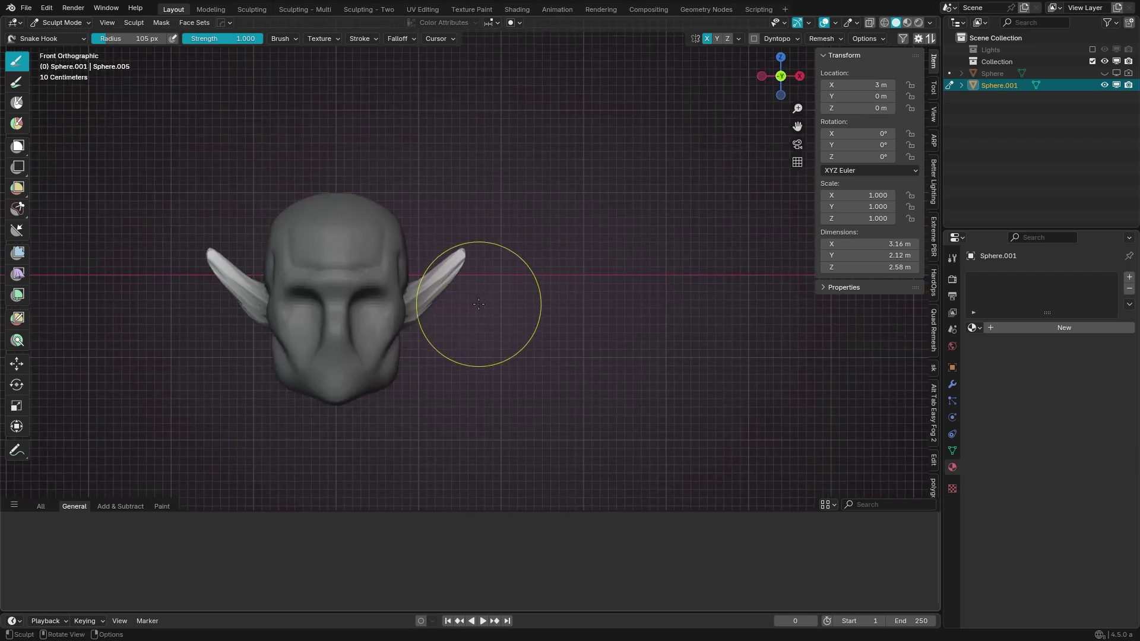
# Step: Orbit around the head to review the ears from side and raised front views
pyautogui.click(542, 292)
pyautogui.moveTo(541, 292)
pyautogui.mouseDown(button='middle')
pyautogui.moveTo(416, 300)
pyautogui.moveTo(410, 331)
pyautogui.moveTo(303, 267)
pyautogui.moveTo(317, 313)
pyautogui.mouseUp(button='middle')
pyautogui.hotkey('shift', 'space')
pyautogui.press('g')
pyautogui.press('KP_1')
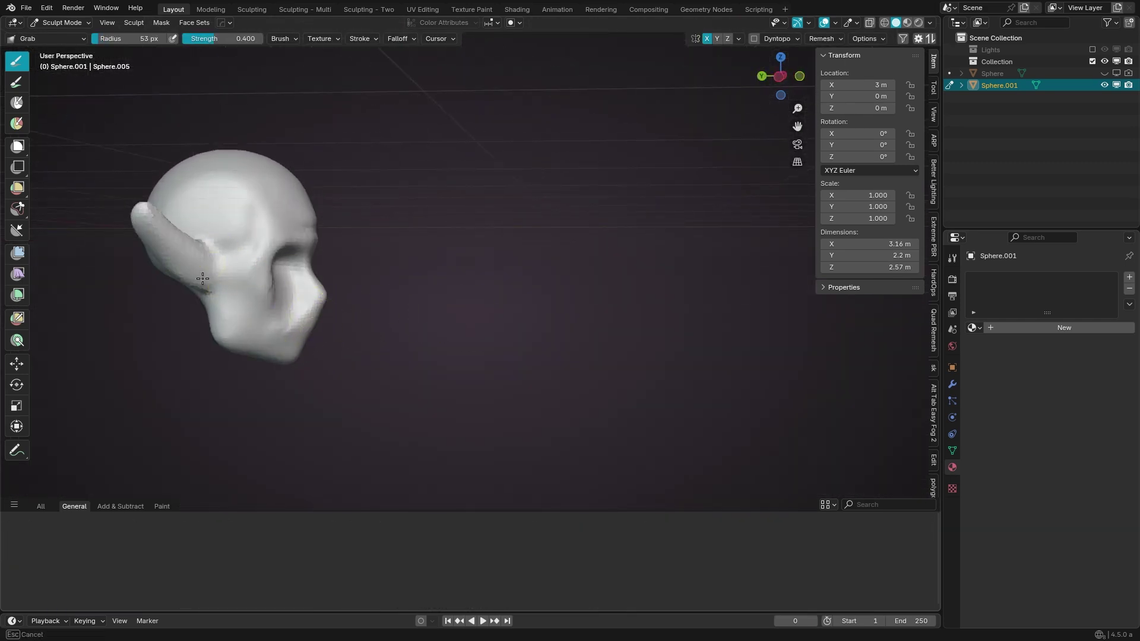
pyautogui.moveTo(202, 278)
pyautogui.mouseDown(button='middle')
pyautogui.moveTo(362, 316)
pyautogui.moveTo(316, 293)
pyautogui.mouseUp(button='middle')
pyautogui.hotkey('shift', 'space')
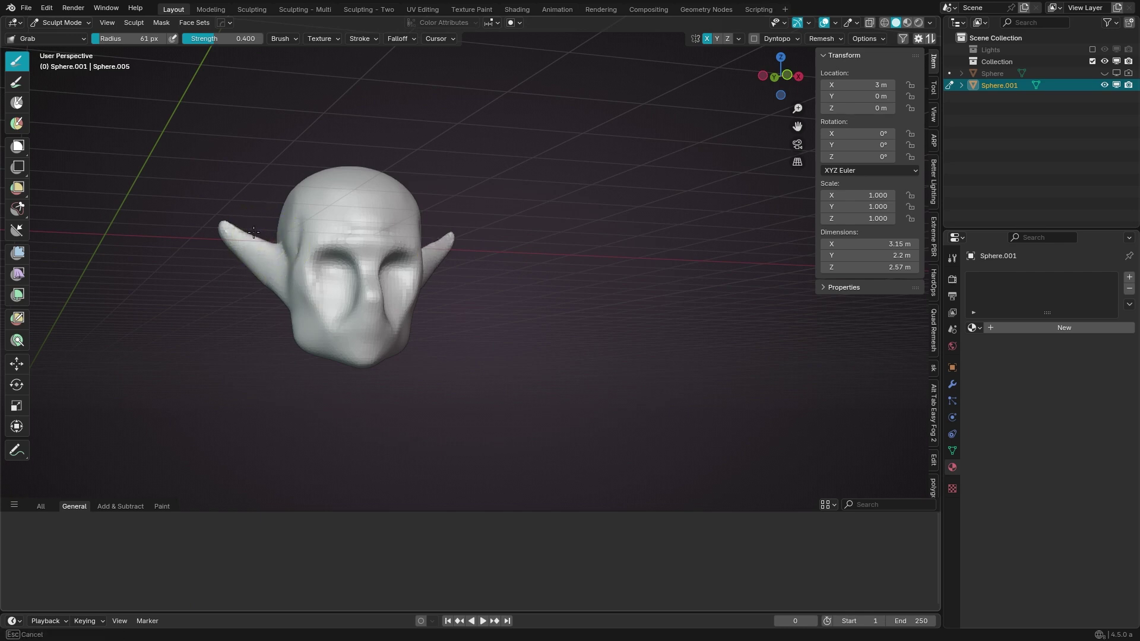
# Step: Refine the right ear tip and reshape the lower face from the side
pyautogui.press('KP_1')
pyautogui.moveTo(462, 230); pyautogui.dragTo(467, 225)
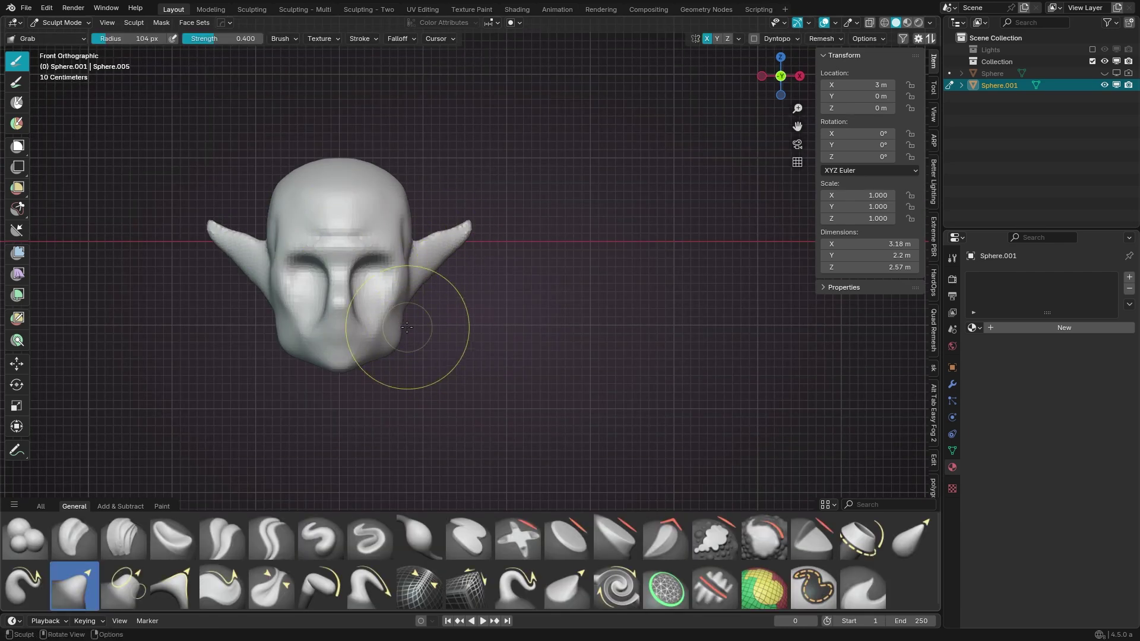
pyautogui.moveTo(318, 357); pyautogui.dragTo(392, 320, button='middle')
pyautogui.moveTo(393, 320); pyautogui.dragTo(356, 300)
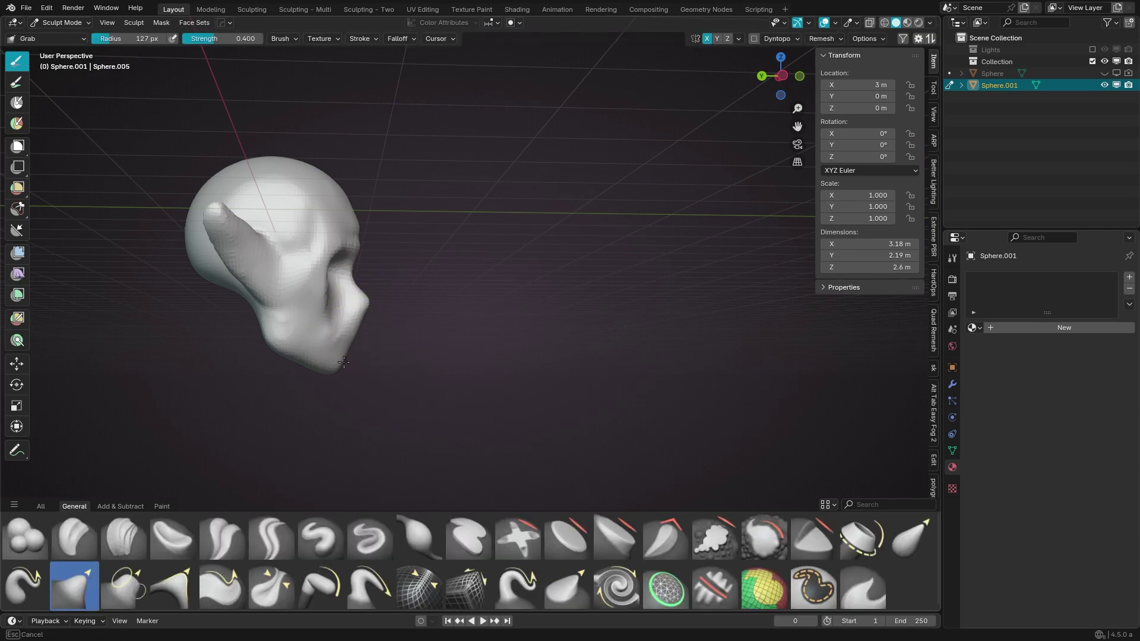
pyautogui.moveTo(343, 356)
pyautogui.mouseDown(button='middle')
pyautogui.moveTo(302, 353)
pyautogui.moveTo(344, 367)
pyautogui.mouseUp(button='middle')
pyautogui.click(369, 535)
pyautogui.press('x')
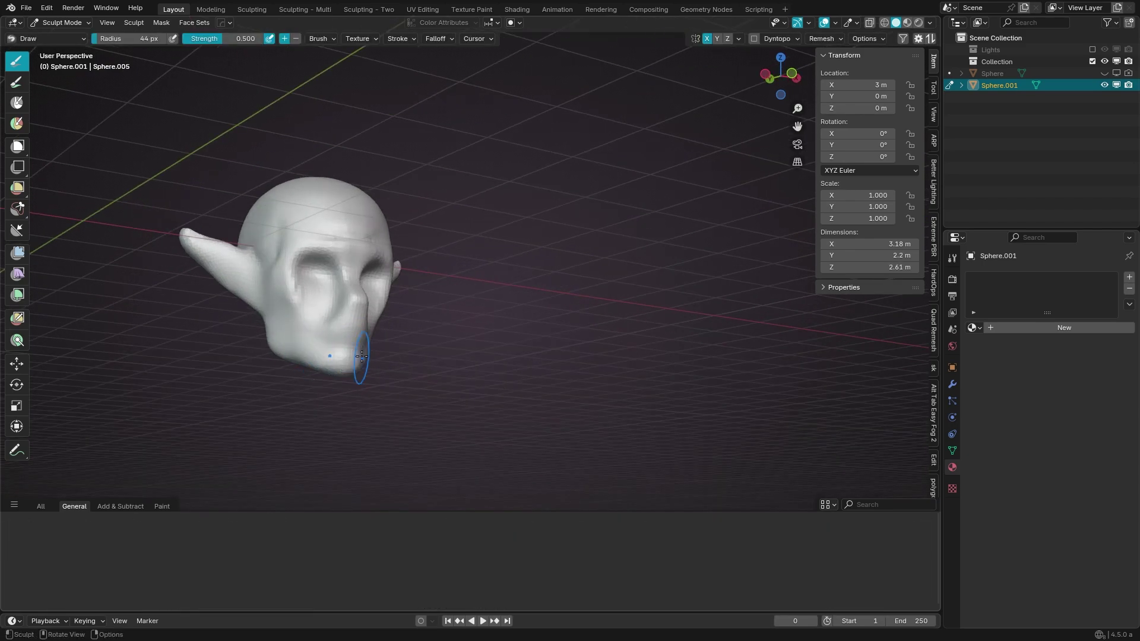
pyautogui.press('g')
pyautogui.press('KP_1')
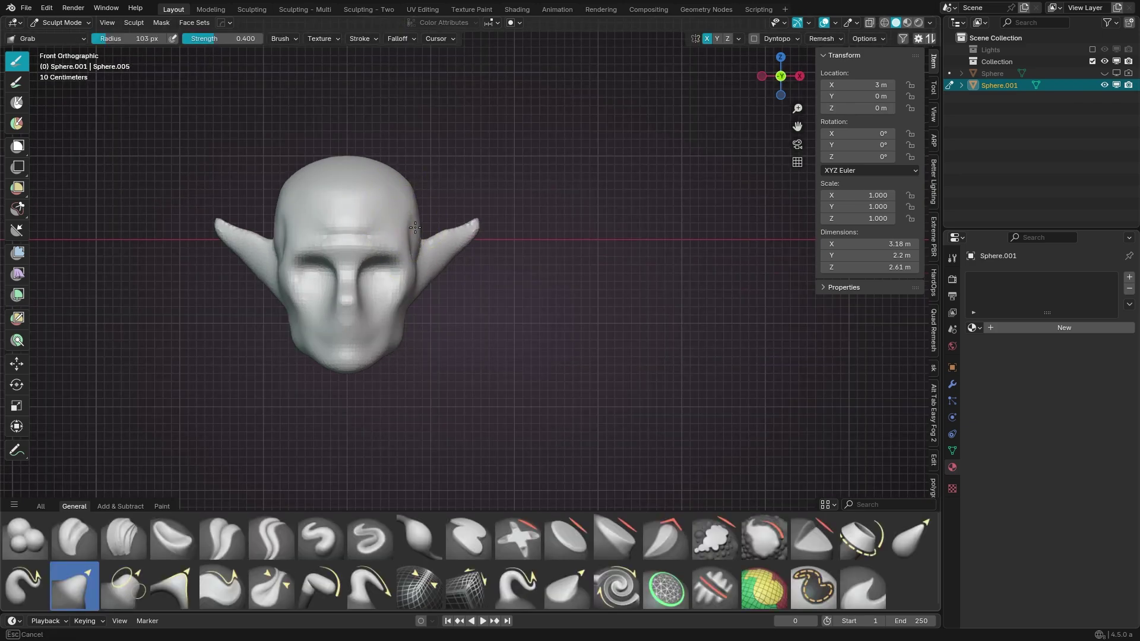
pyautogui.press('f')
pyautogui.press('f')
pyautogui.click(399, 319)
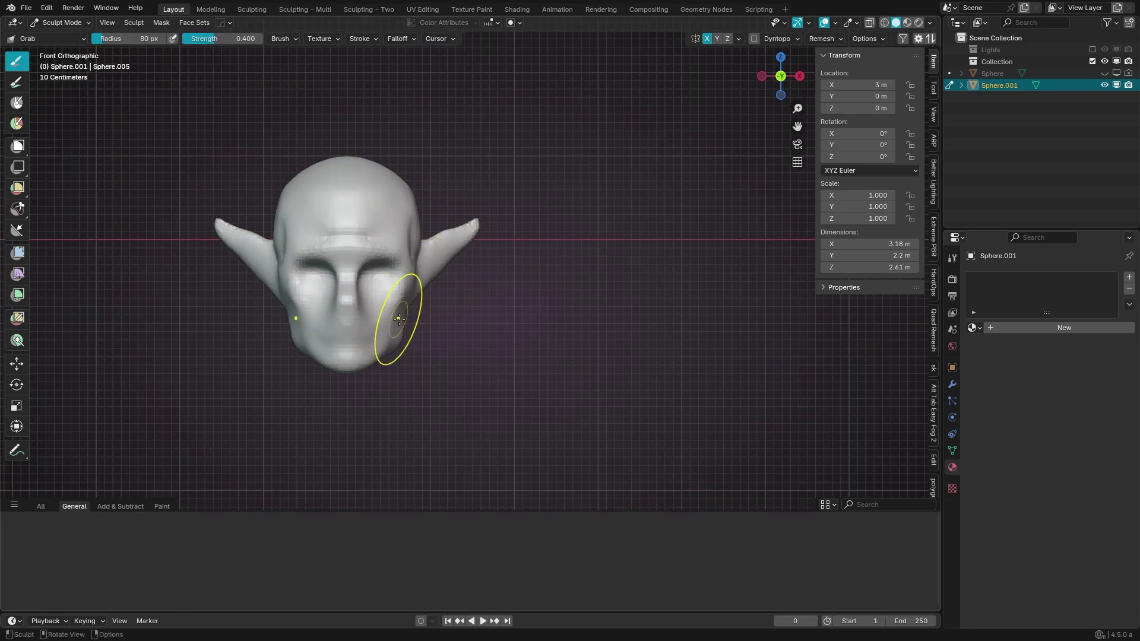
# Step: Pull the nose forward between the eyes with a smaller Grab brush
pyautogui.moveTo(292, 331); pyautogui.dragTo(369, 321, button='middle')
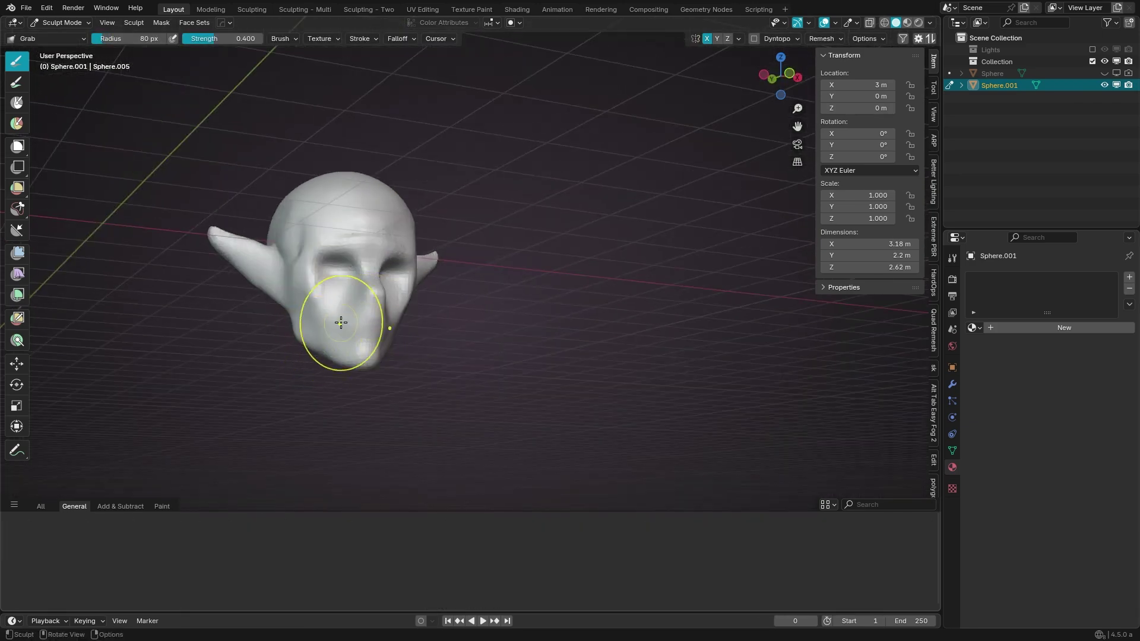
pyautogui.press('KP_1')
pyautogui.scroll(3, 427, 300)
pyautogui.scroll(-1, 427, 300)
pyautogui.press('f')
pyautogui.click(341, 298)
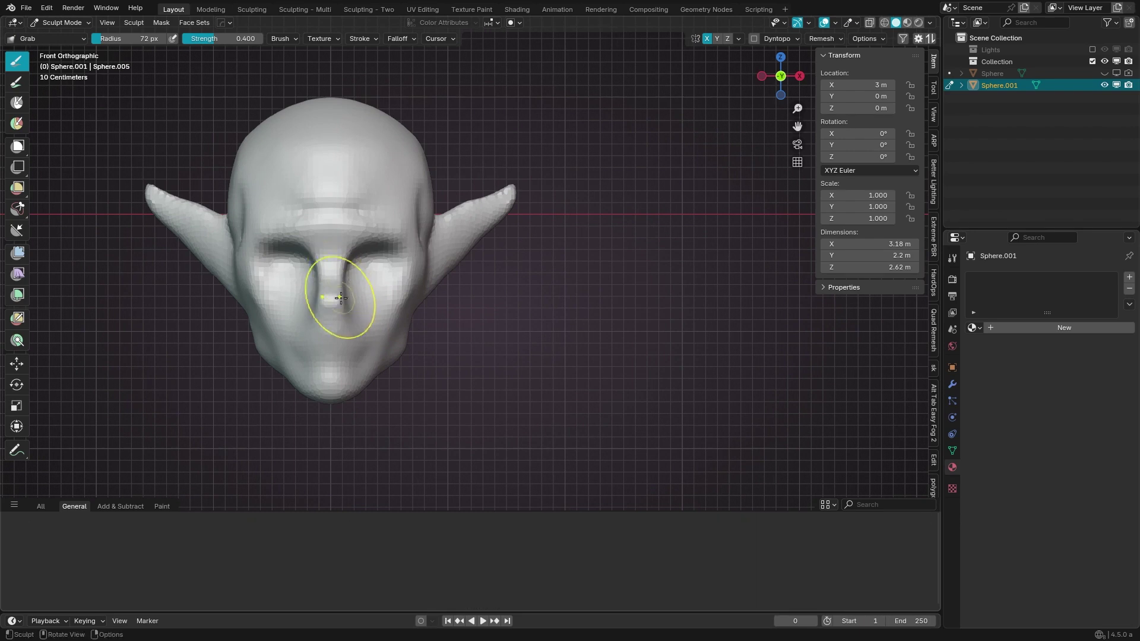
pyautogui.moveTo(355, 328); pyautogui.dragTo(369, 310, button='middle')
pyautogui.press('x')
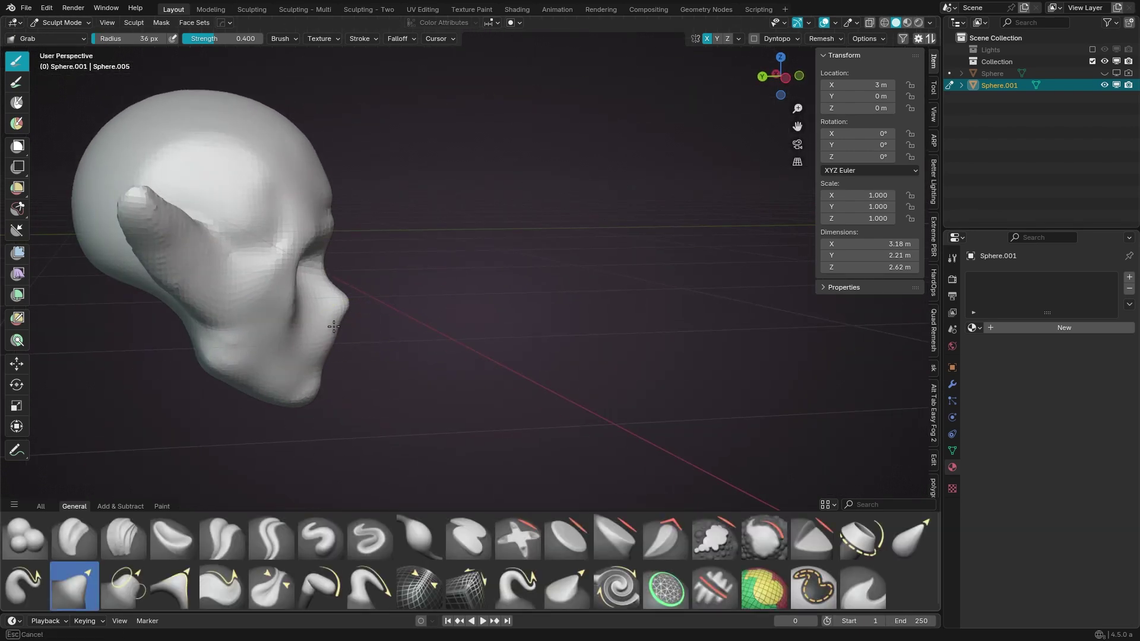
pyautogui.press('KP_1')
# Step: Voxel-remesh the head at 0.0245 m for an even, denser surface
pyautogui.press('g')
pyautogui.moveTo(394, 315); pyautogui.dragTo(432, 292, button='middle')
pyautogui.scroll(1, 407, 285)
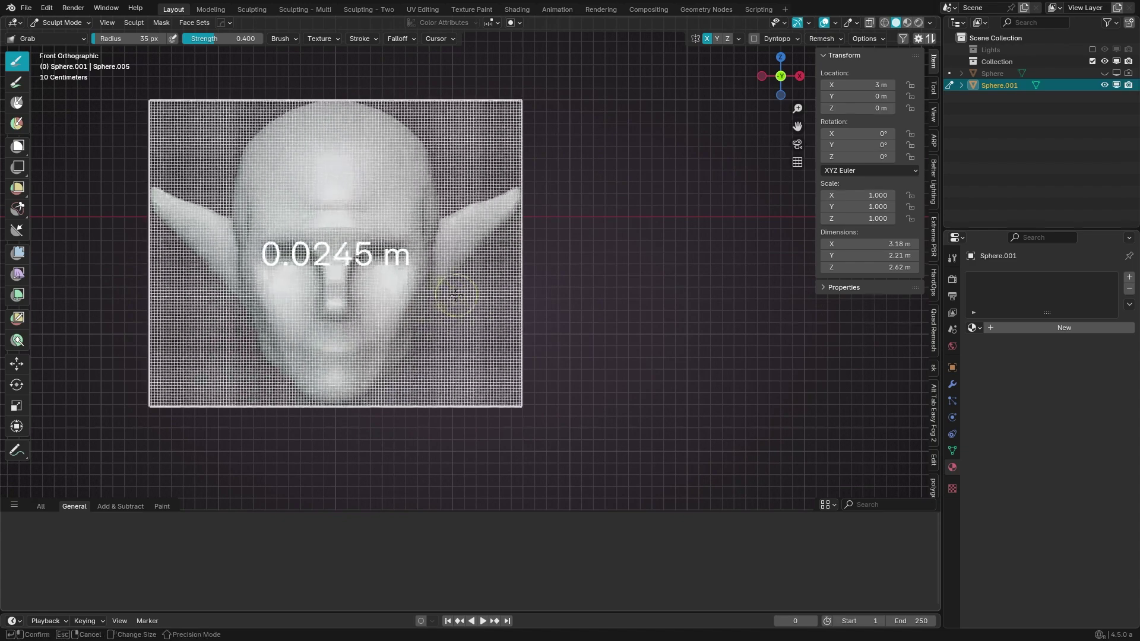
pyautogui.press('f')
pyautogui.click(466, 229)
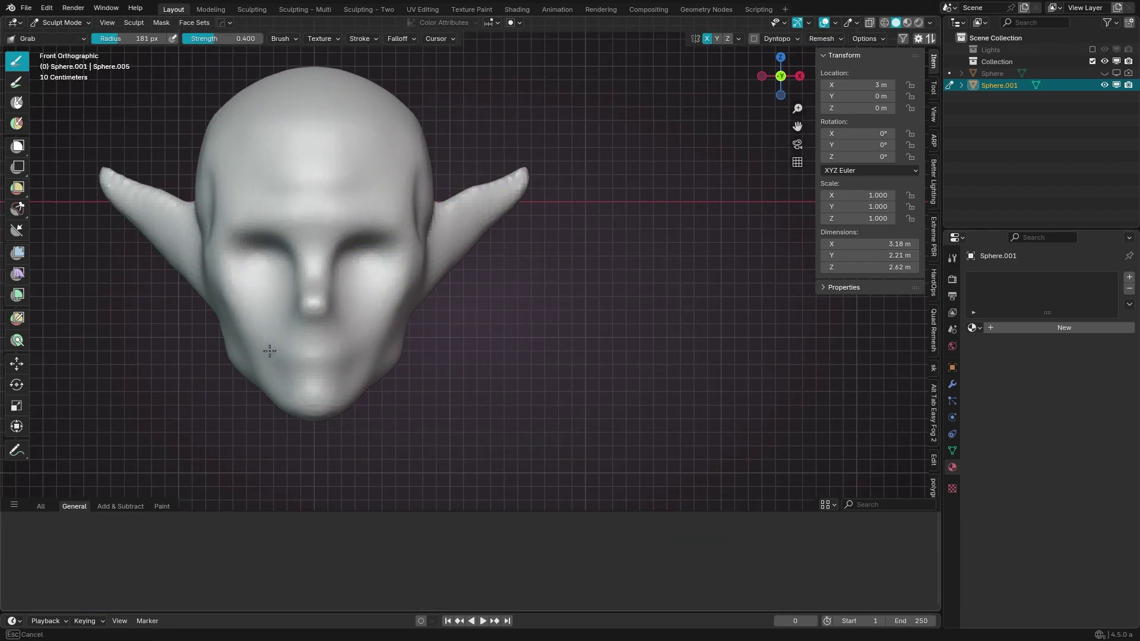
pyautogui.scroll(2, 395, 410)
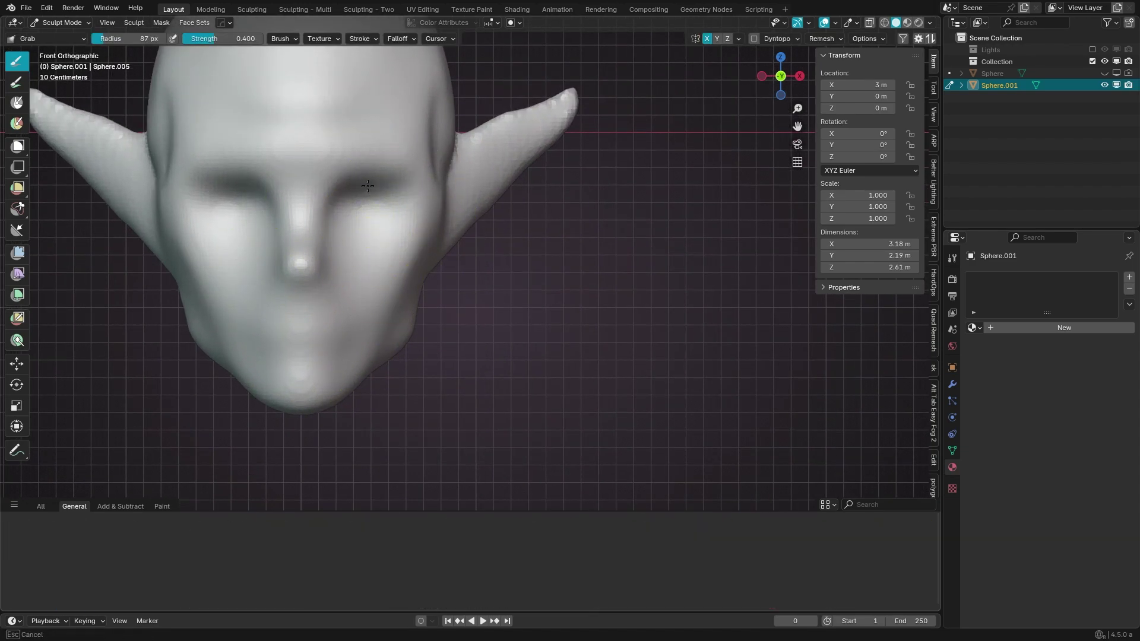
pyautogui.press('x')
pyautogui.moveTo(368, 190)
pyautogui.mouseDown(button='middle')
pyautogui.moveTo(360, 197)
pyautogui.moveTo(299, 134)
pyautogui.mouseUp(button='middle')
# Step: Draw frown lines into the brow, then use Clay Strips for a crease beside the nose and the eye sockets
pyautogui.press('x')
pyautogui.moveTo(298, 134)
pyautogui.mouseDown()
pyautogui.moveTo(312, 181)
pyautogui.moveTo(327, 180)
pyautogui.mouseUp()
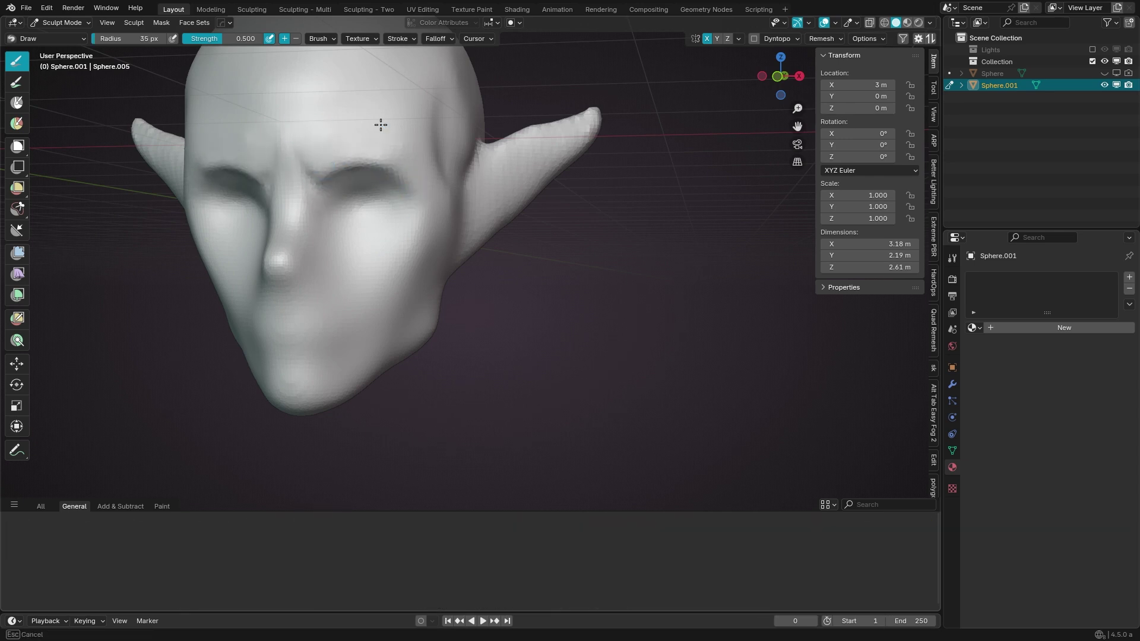
pyautogui.press('c')
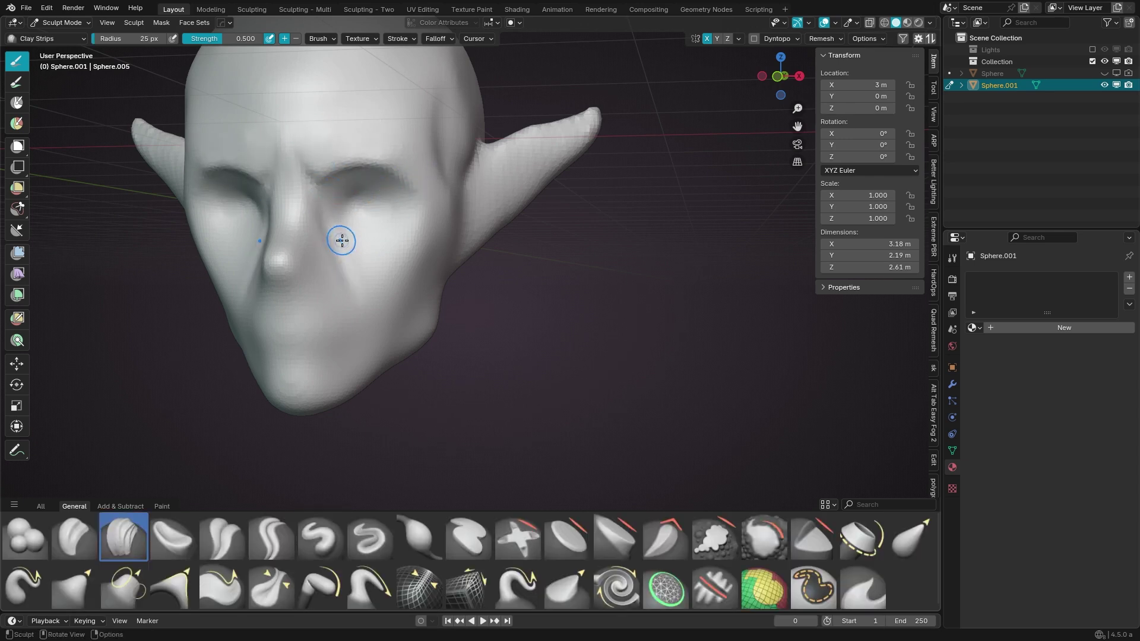
pyautogui.moveTo(341, 240); pyautogui.dragTo(343, 288)
pyautogui.moveTo(365, 239)
pyautogui.mouseDown()
pyautogui.moveTo(356, 216)
pyautogui.moveTo(398, 226)
pyautogui.mouseUp()
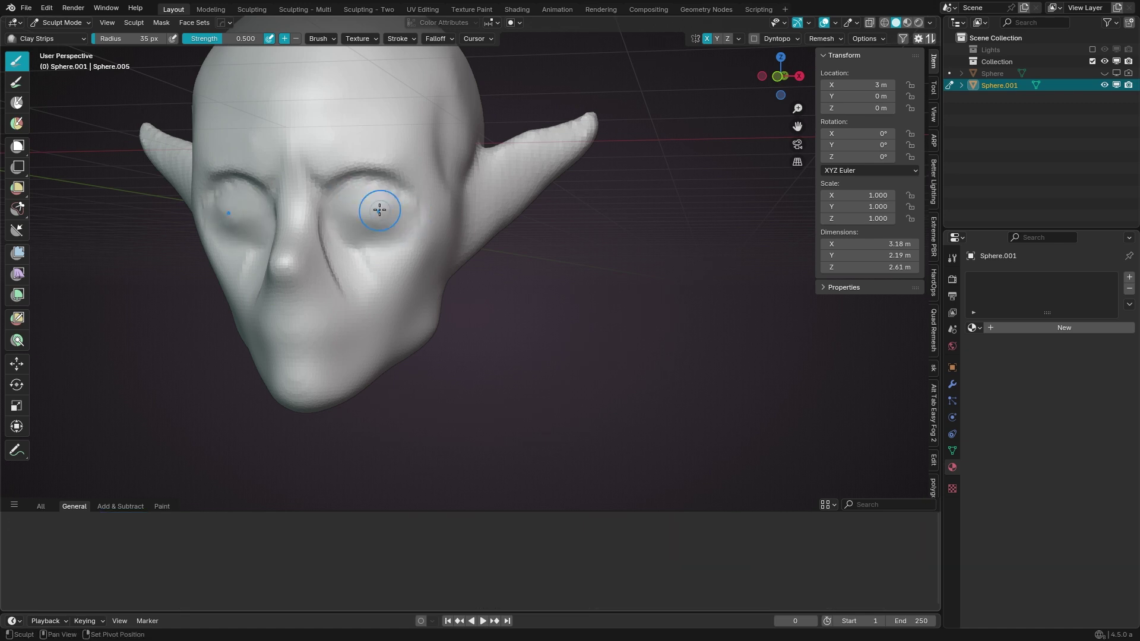
# Step: Carve sharp inward creases into the forehead and a vertical crease between the brows
pyautogui.hotkey('shift', 'space')
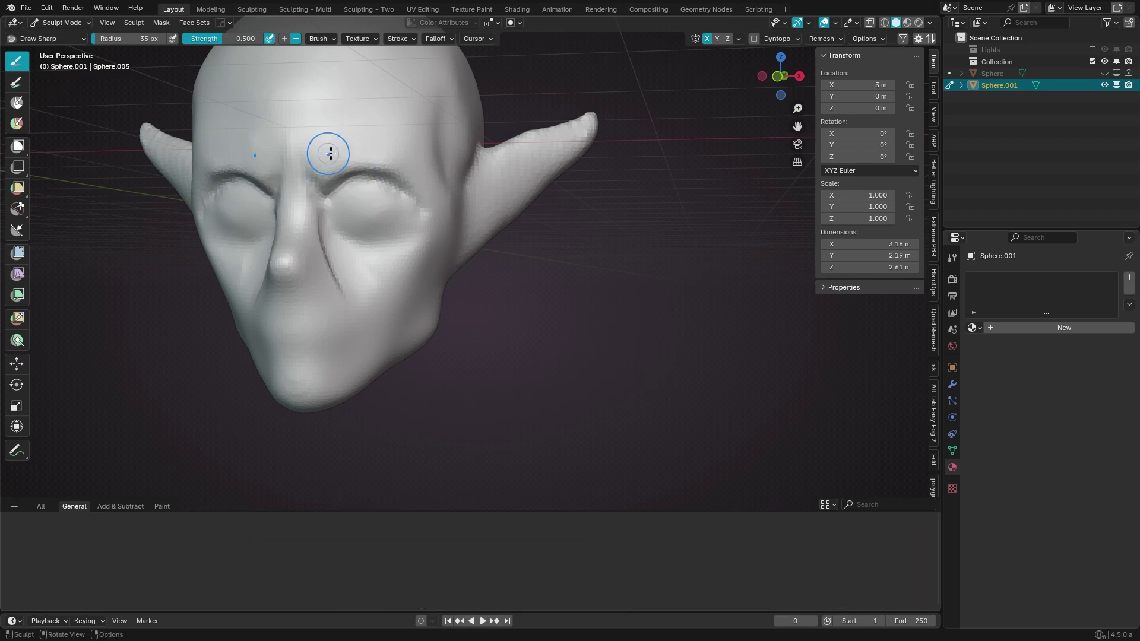
pyautogui.moveTo(326, 150); pyautogui.dragTo(315, 170, button='middle')
pyautogui.moveTo(324, 122); pyautogui.dragTo(326, 157)
pyautogui.press('c')
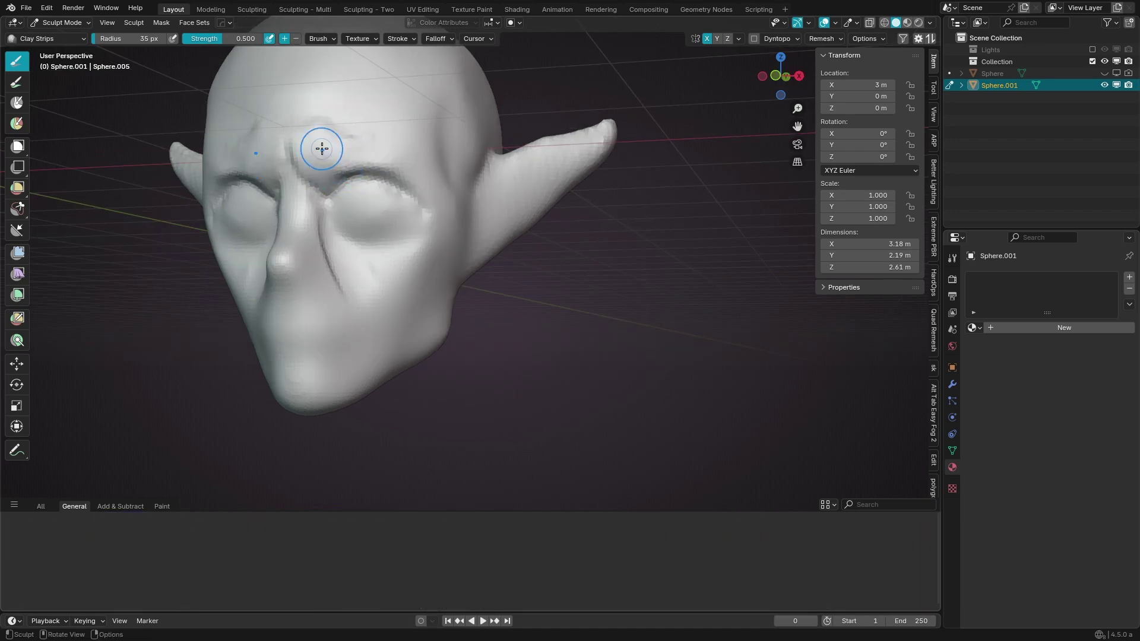
pyautogui.hotkey('shift', 'space')
pyautogui.moveTo(309, 120); pyautogui.dragTo(329, 188)
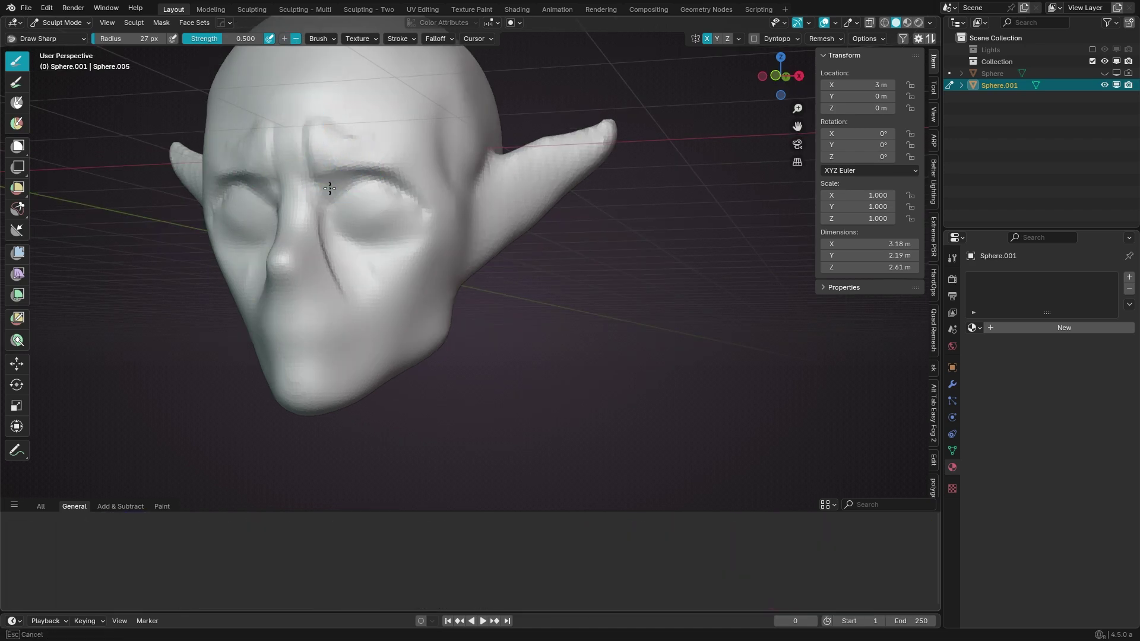
# Step: Turn the head to face forward, recentre it, and orbit to a side view
pyautogui.press('x')
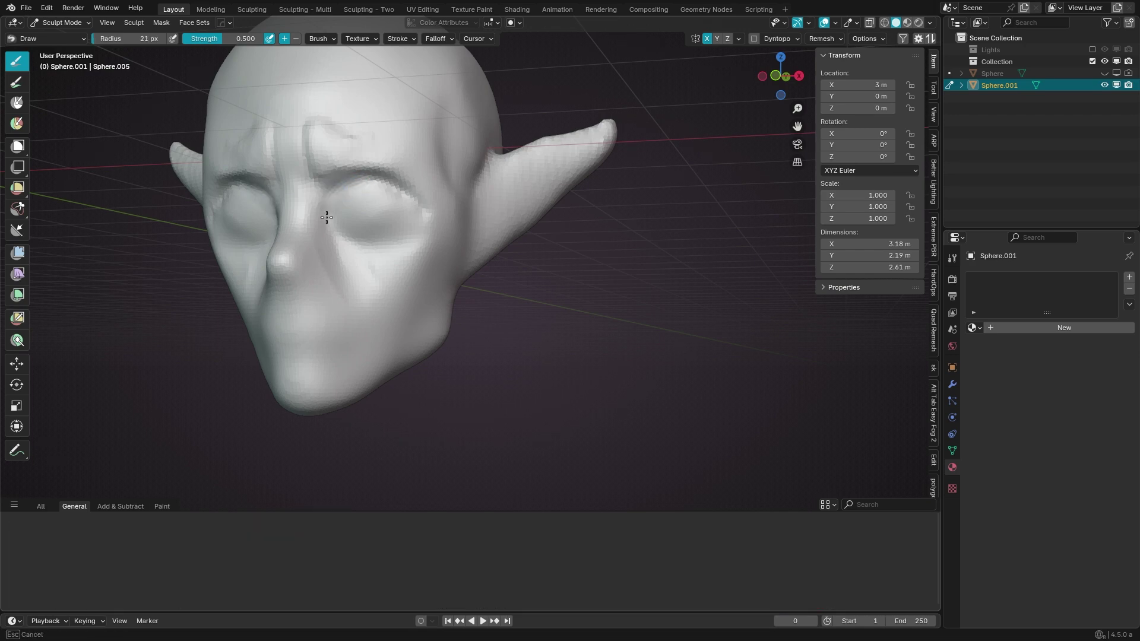
pyautogui.moveTo(338, 134)
pyautogui.mouseDown(button='middle')
pyautogui.moveTo(401, 210)
pyautogui.moveTo(392, 216)
pyautogui.mouseUp(button='middle')
pyautogui.press('c')
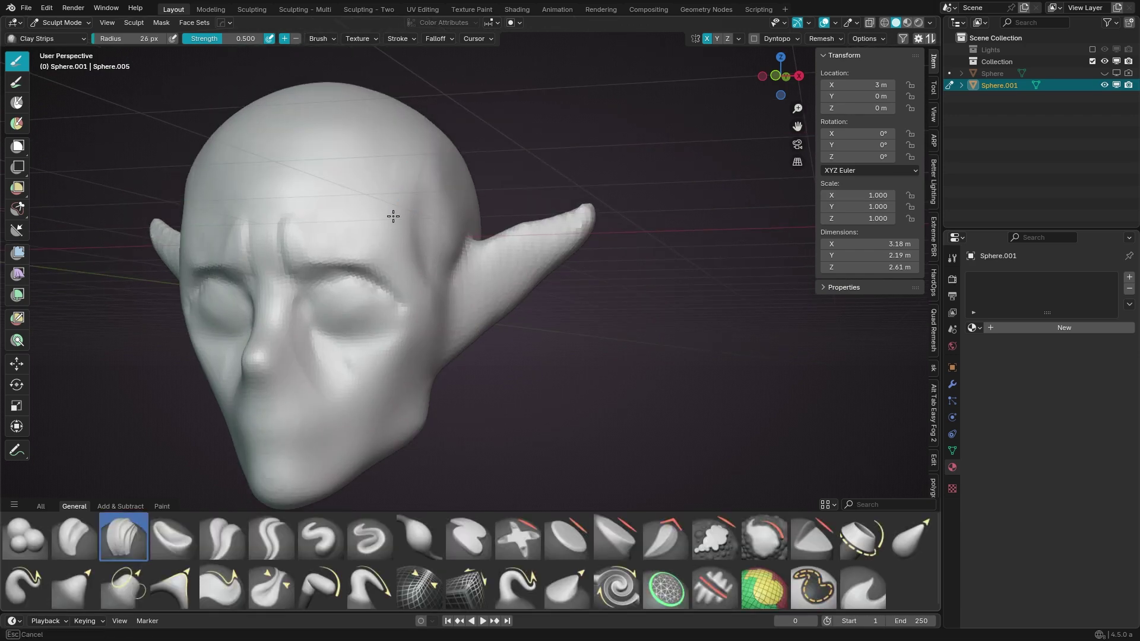
pyautogui.keyDown('shift'); pyautogui.moveTo(305, 239); pyautogui.dragTo(353, 225, button='middle'); pyautogui.keyUp('shift')
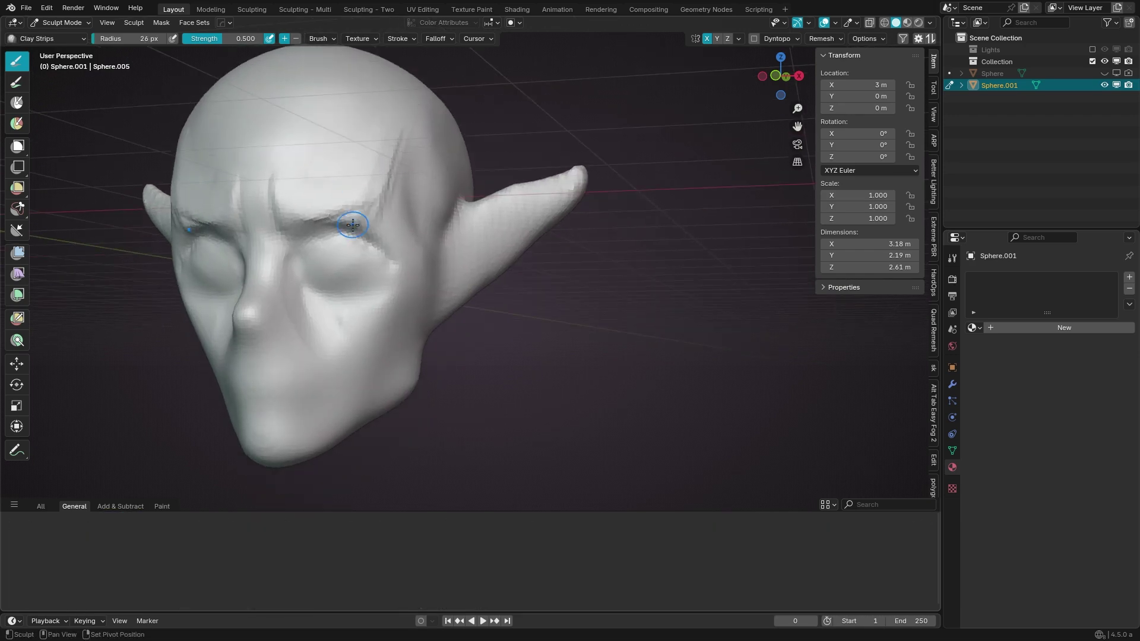
pyautogui.moveTo(400, 185)
pyautogui.mouseDown(button='middle')
pyautogui.moveTo(428, 237)
pyautogui.moveTo(394, 293)
pyautogui.mouseUp(button='middle')
# Step: Pull the chin into a narrower shape with the Grab brush, then resize the brush
pyautogui.press('g')
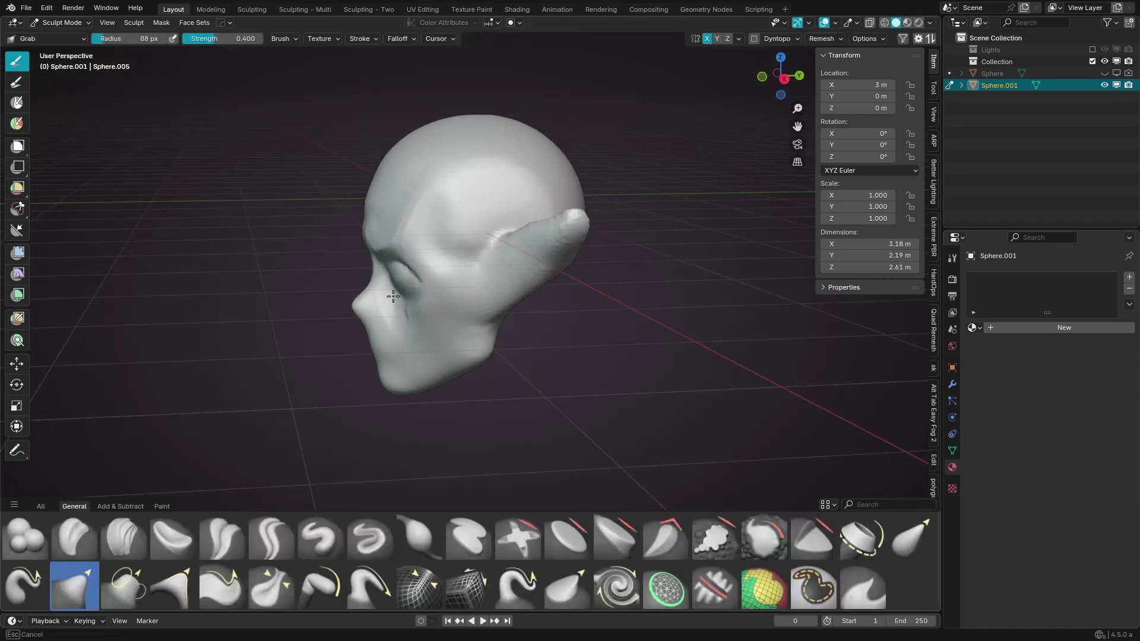
pyautogui.moveTo(403, 304); pyautogui.dragTo(402, 373)
pyautogui.press('KP_1')
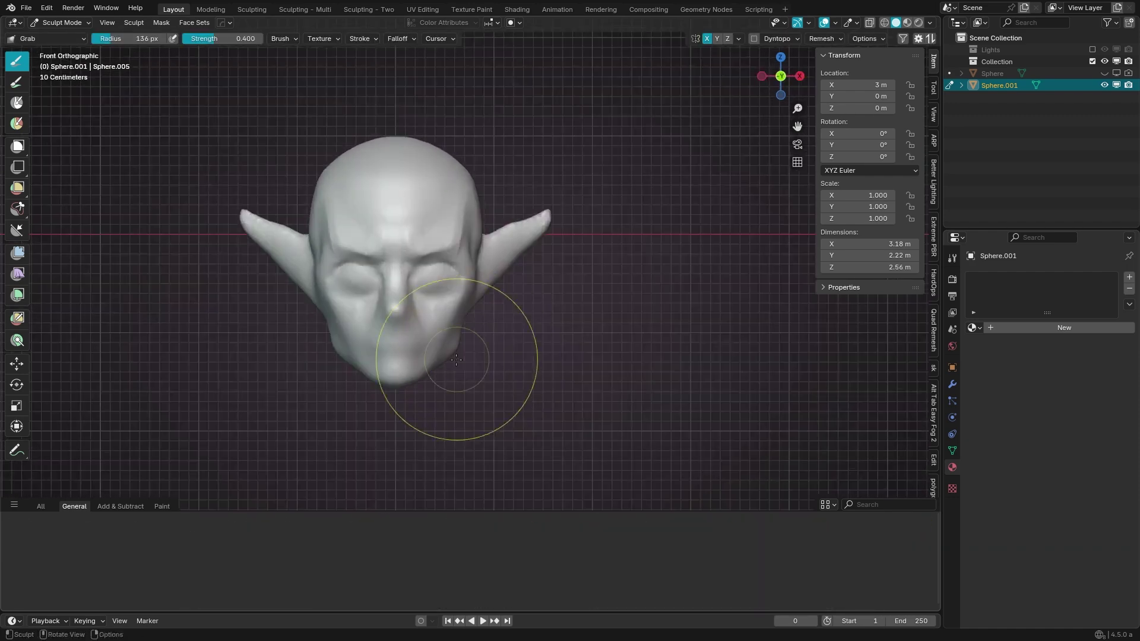
pyautogui.moveTo(426, 350)
pyautogui.mouseDown(button='middle')
pyautogui.moveTo(471, 278)
pyautogui.moveTo(440, 223)
pyautogui.mouseUp(button='middle')
pyautogui.press('f')
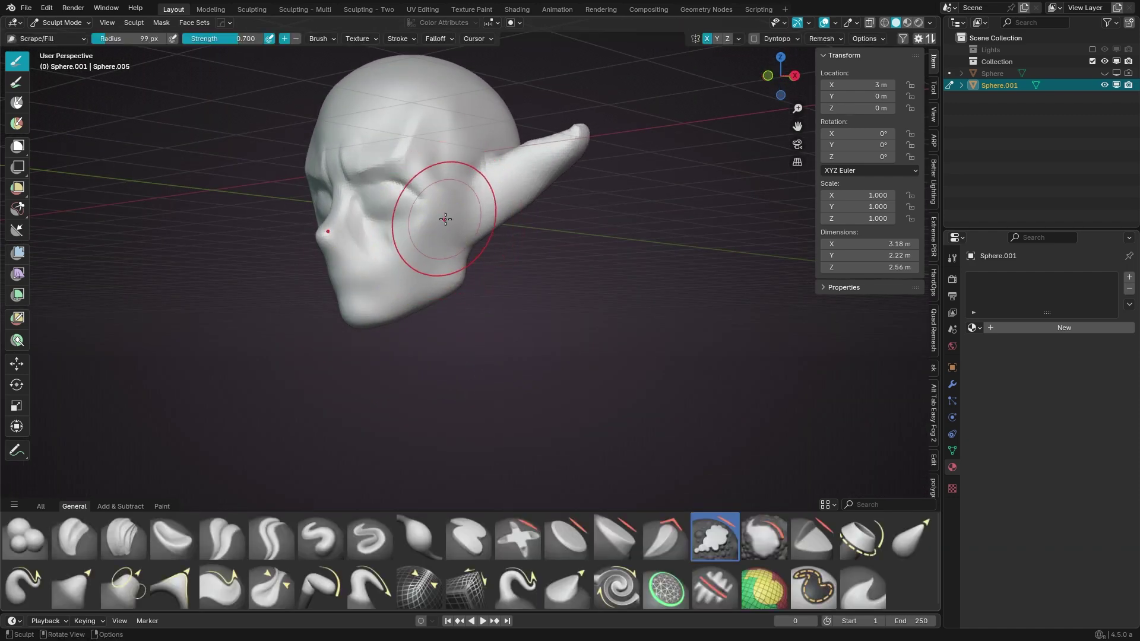
pyautogui.click(421, 239)
# Step: Shrink the Grab brush radius and zoom into a straight front view of the jaw
pyautogui.press('KP_1')
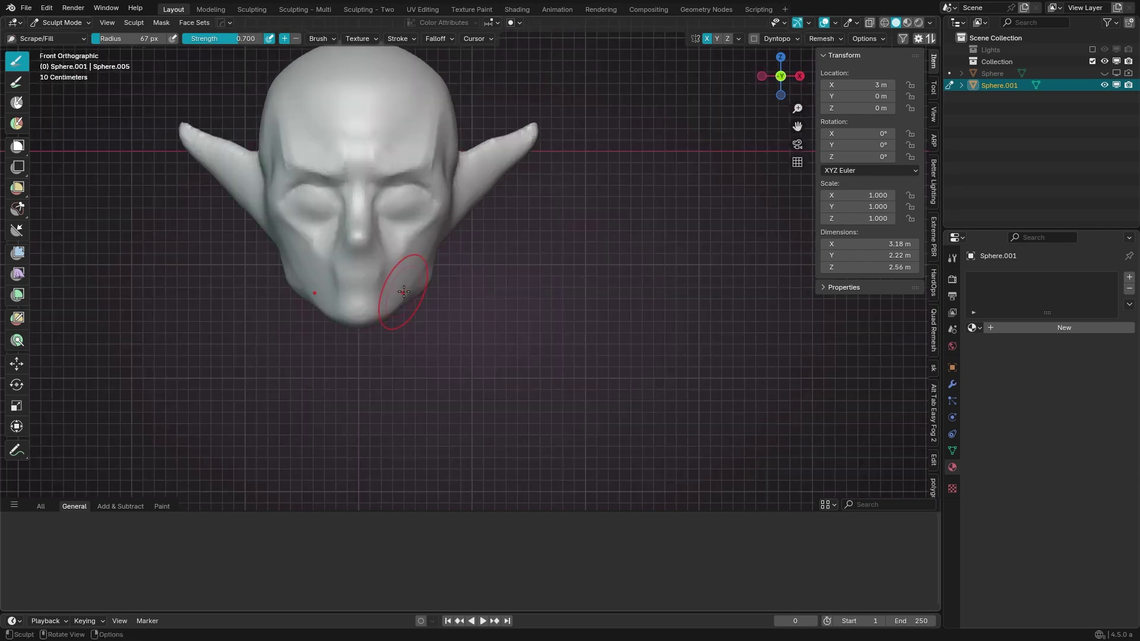
pyautogui.moveTo(392, 248)
pyautogui.mouseDown(button='middle')
pyautogui.moveTo(448, 234)
pyautogui.moveTo(390, 275)
pyautogui.moveTo(422, 262)
pyautogui.moveTo(367, 208)
pyautogui.mouseUp(button='middle')
pyautogui.press('g')
pyautogui.press('f')
pyautogui.click(376, 267)
pyautogui.press('KP_1')
pyautogui.scroll(2, 365, 292)
pyautogui.press('c')
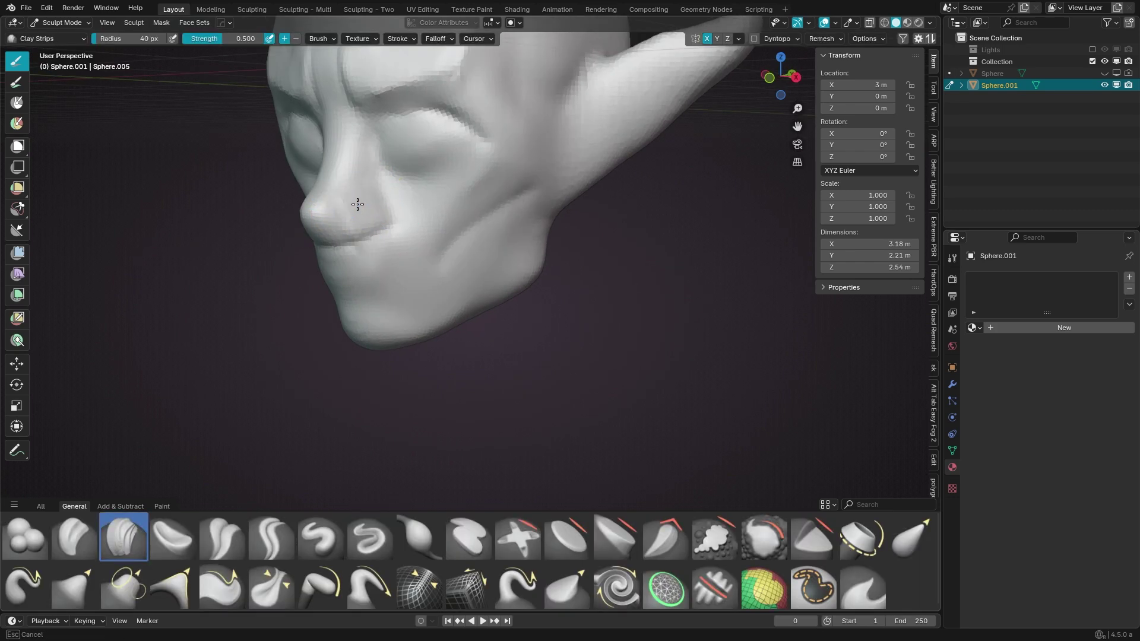
# Step: Set up the Grab brush in front view to shape the mouth and jaw
pyautogui.moveTo(356, 205)
pyautogui.mouseDown(button='middle')
pyautogui.moveTo(347, 226)
pyautogui.moveTo(408, 198)
pyautogui.mouseUp(button='middle')
pyautogui.press('g')
pyautogui.press('KP_1')
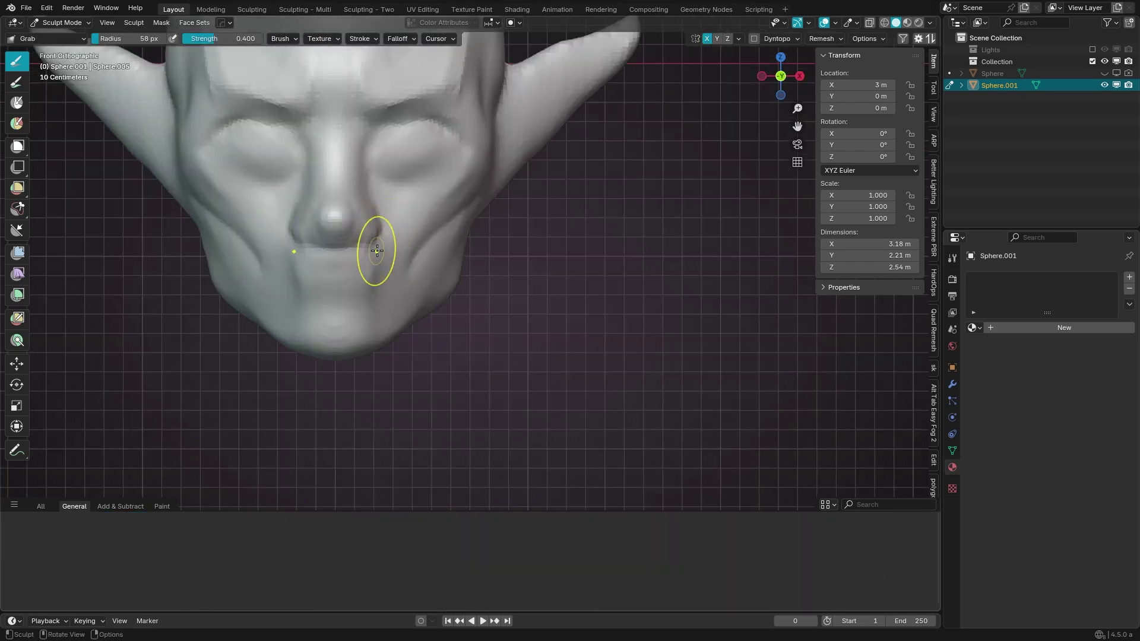
pyautogui.moveTo(312, 218)
pyautogui.mouseDown(button='middle')
pyautogui.moveTo(320, 239)
pyautogui.moveTo(306, 255)
pyautogui.mouseUp(button='middle')
pyautogui.press('KP_1')
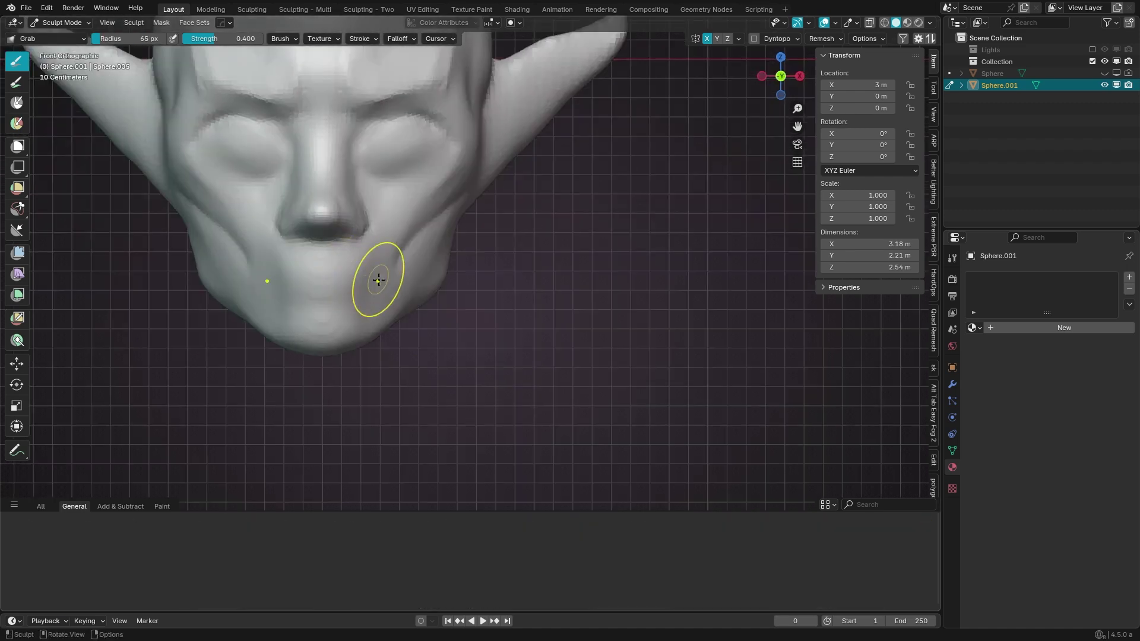
pyautogui.press('[')
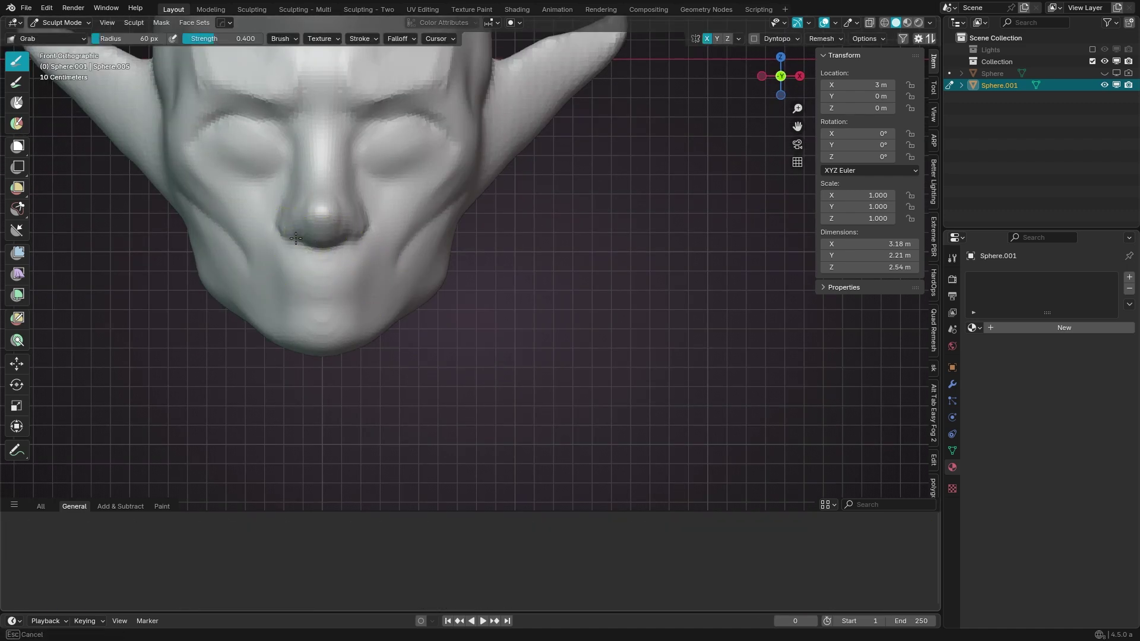
pyautogui.press(']')
pyautogui.press(']')
# Step: Fine-tune the brush radius while orbiting and zooming in on the face
pyautogui.moveTo(355, 215); pyautogui.dragTo(305, 204, button='middle')
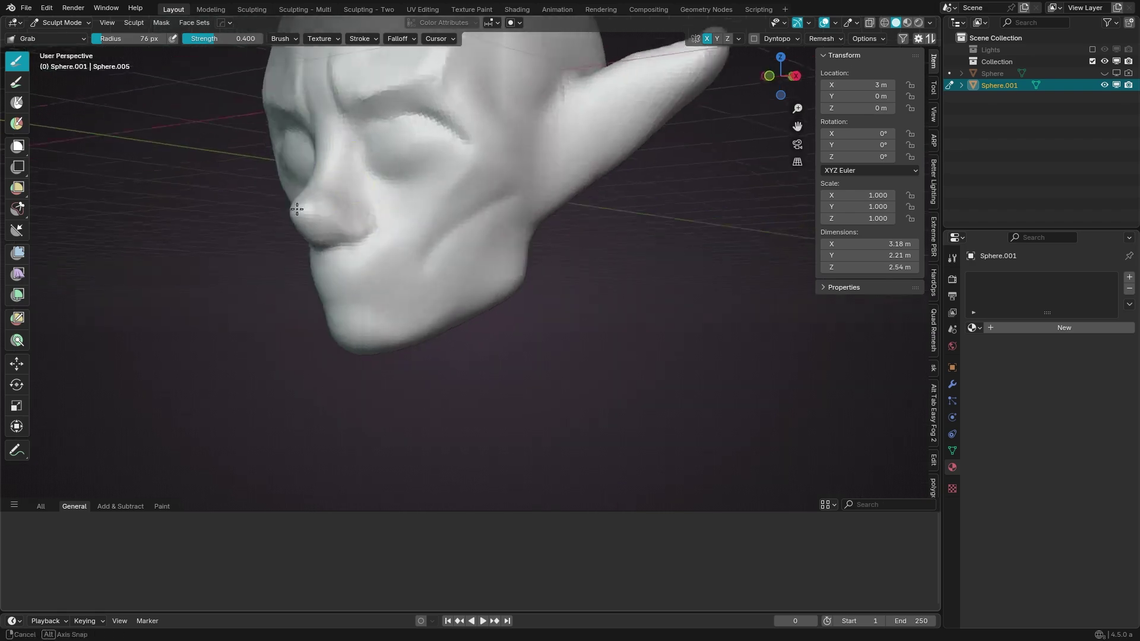
pyautogui.press('[')
pyautogui.press('[')
pyautogui.press('[')
pyautogui.moveTo(399, 222); pyautogui.dragTo(433, 130, button='middle')
pyautogui.press('KP_1')
pyautogui.scroll(-4, 433, 130)
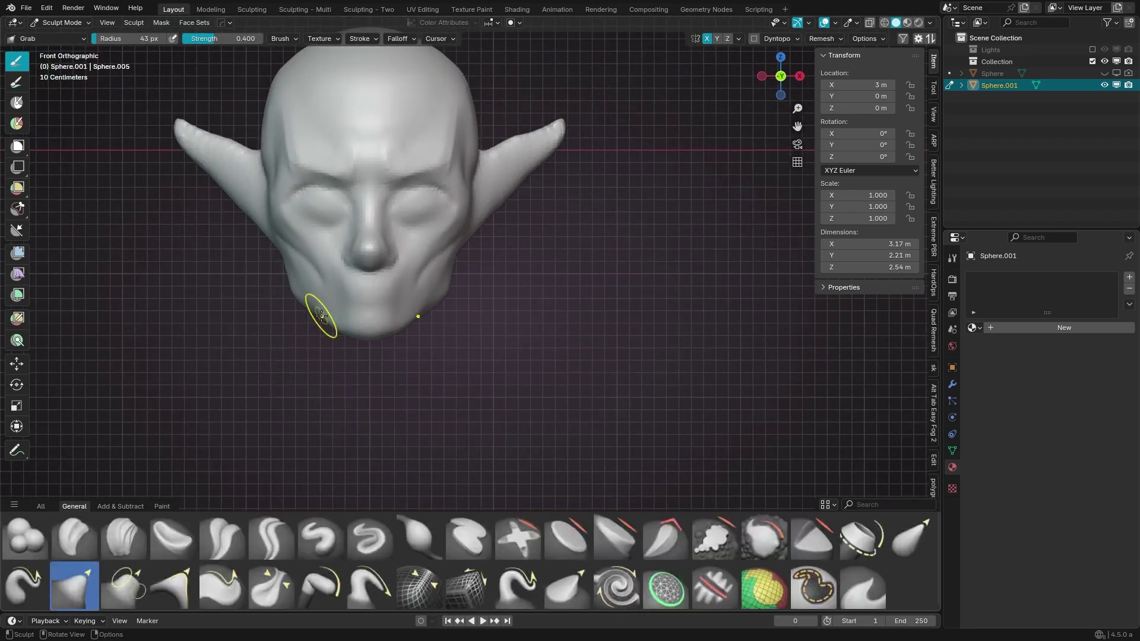
pyautogui.press(']')
pyautogui.press(']')
pyautogui.press(']')
pyautogui.press(']')
pyautogui.press(']')
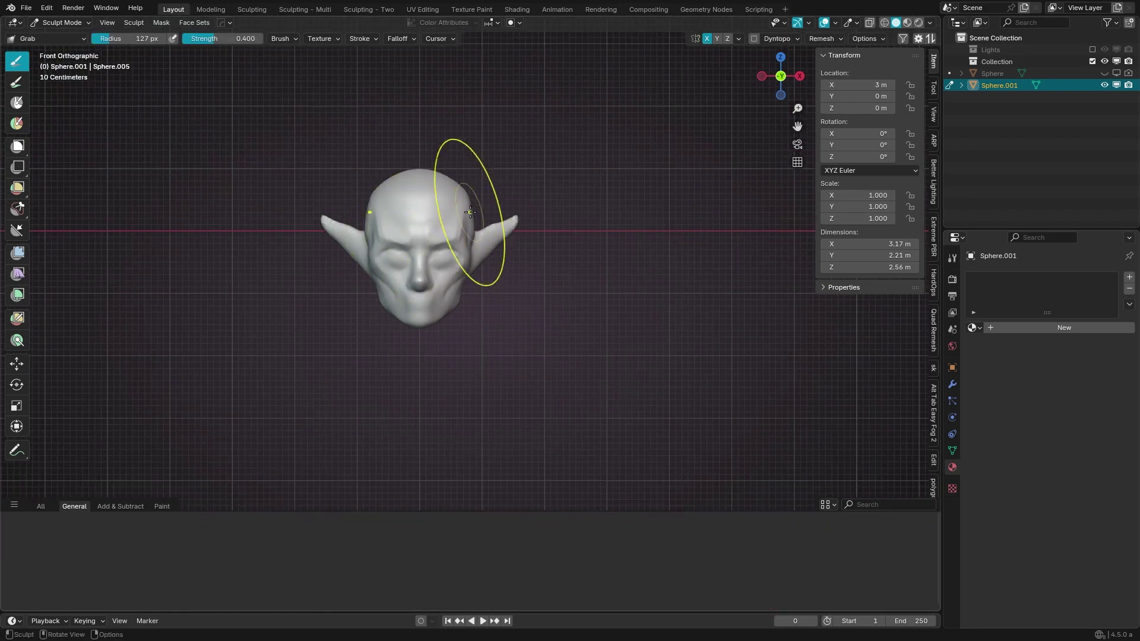
pyautogui.scroll(2, 433, 267)
pyautogui.scroll(1, 433, 267)
pyautogui.scroll(1, 438, 294)
pyautogui.moveTo(438, 294)
pyautogui.mouseDown(button='middle')
pyautogui.moveTo(343, 254)
pyautogui.moveTo(360, 285)
pyautogui.moveTo(380, 239)
pyautogui.mouseUp(button='middle')
# Step: Smooth away the clay strip marks across the cheek surface
pyautogui.press('c')
pyautogui.press('[')
pyautogui.press('[')
pyautogui.press('[')
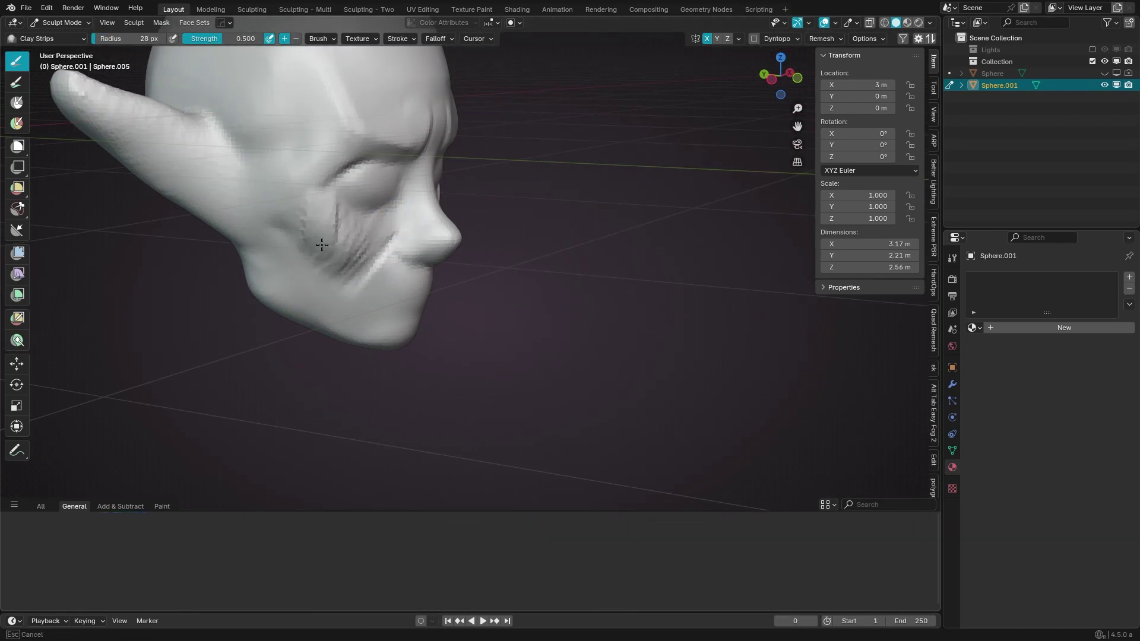
pyautogui.keyDown('shift'); pyautogui.moveTo(321, 244); pyautogui.dragTo(356, 226); pyautogui.keyUp('shift')
pyautogui.press(']')
pyautogui.press(']')
pyautogui.moveTo(357, 226); pyautogui.dragTo(374, 305, button='middle')
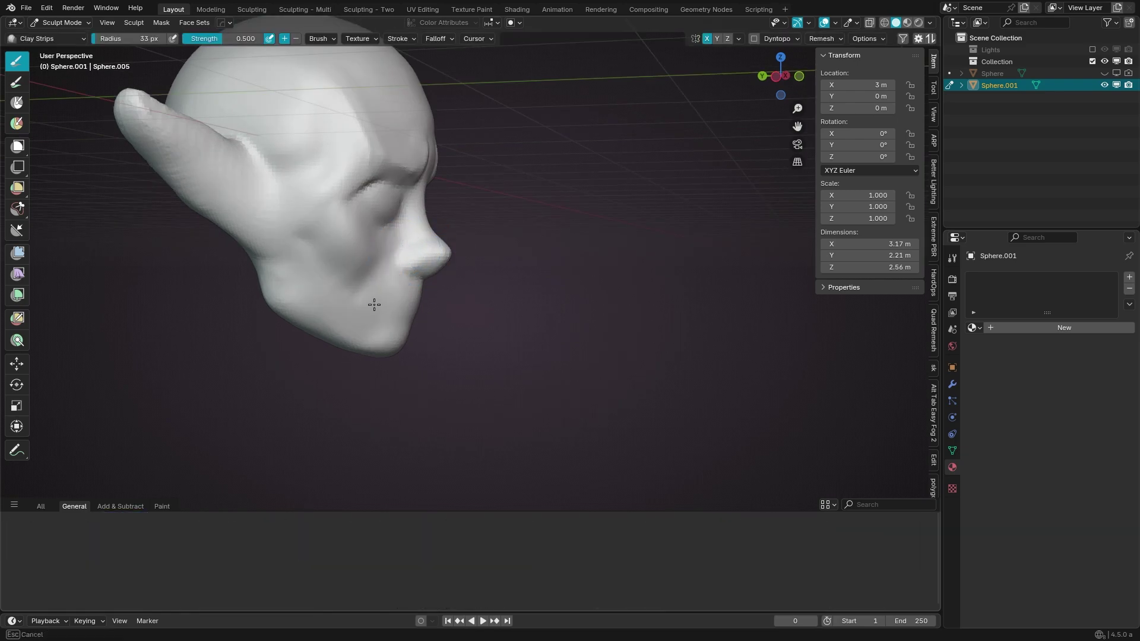
pyautogui.press('KP_1')
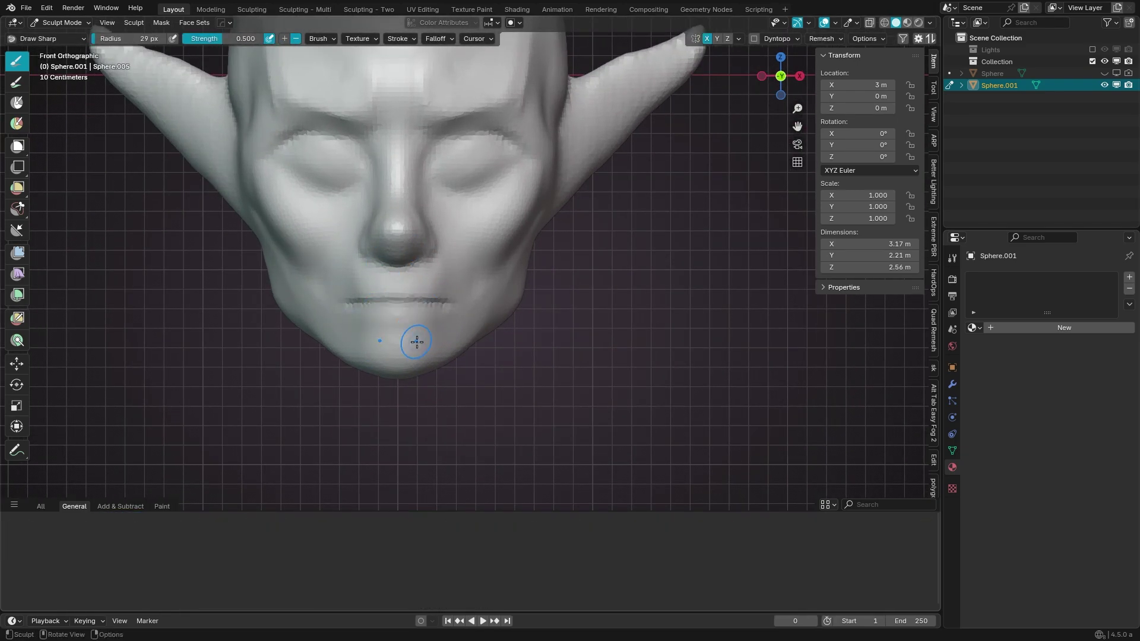
# Step: Work around the nose with Draw, Grab and Inflate/Deflate brushes from three-quarter views
pyautogui.press('x')
pyautogui.moveTo(415, 338)
pyautogui.mouseDown(button='middle')
pyautogui.moveTo(428, 330)
pyautogui.moveTo(395, 369)
pyautogui.moveTo(464, 377)
pyautogui.mouseUp(button='middle')
pyautogui.press('g')
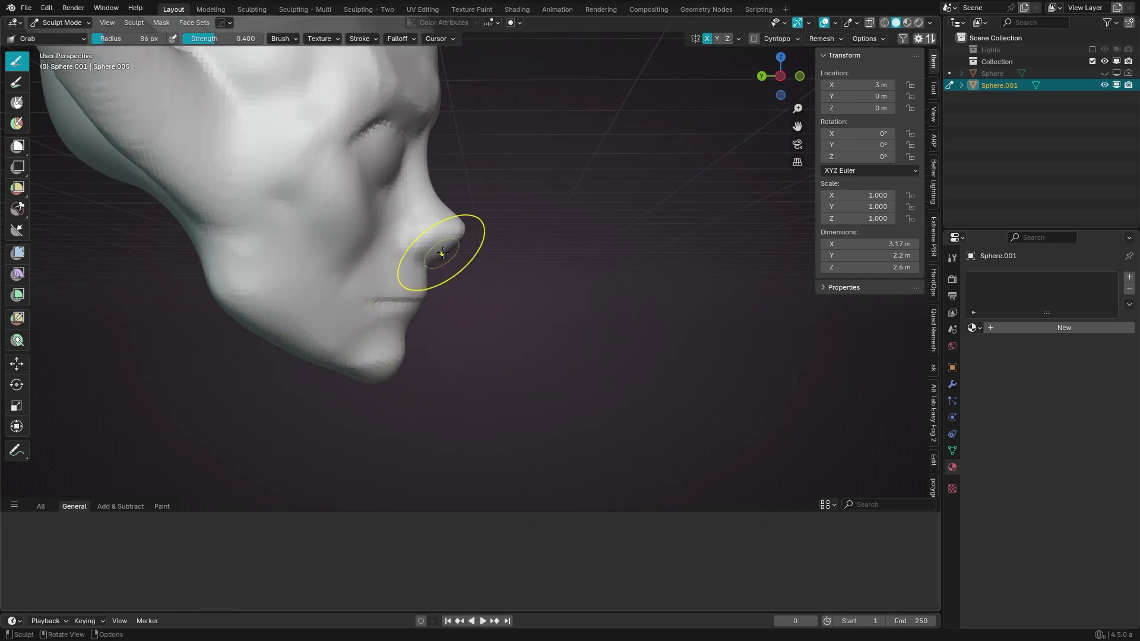
pyautogui.moveTo(443, 253)
pyautogui.mouseDown(button='middle')
pyautogui.moveTo(410, 237)
pyautogui.moveTo(405, 279)
pyautogui.mouseUp(button='middle')
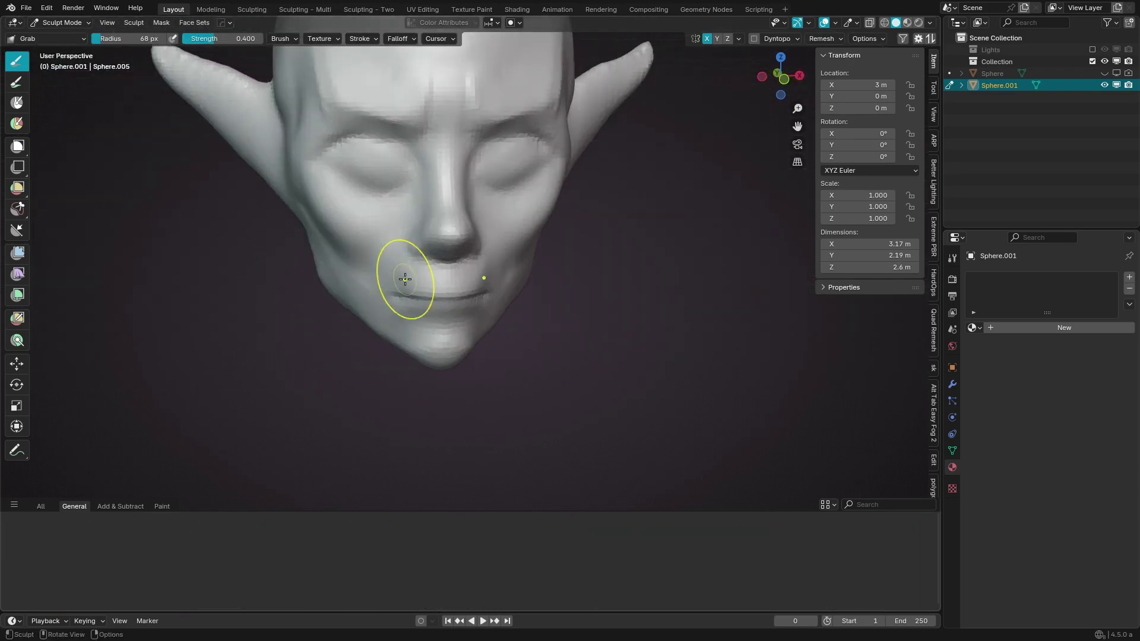
pyautogui.scroll(-2, 429, 169)
pyautogui.scroll(-2, 547, 293)
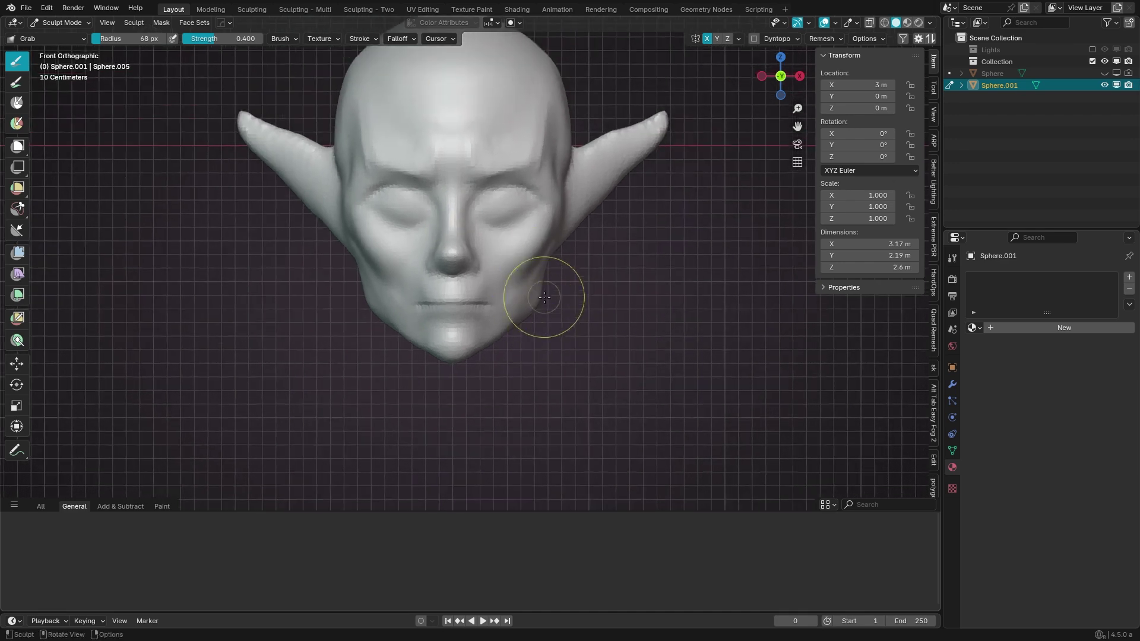
pyautogui.moveTo(546, 292)
pyautogui.mouseDown(button='middle')
pyautogui.moveTo(543, 264)
pyautogui.moveTo(361, 298)
pyautogui.moveTo(382, 241)
pyautogui.moveTo(433, 237)
pyautogui.mouseUp(button='middle')
pyautogui.press('i')
pyautogui.press('g')
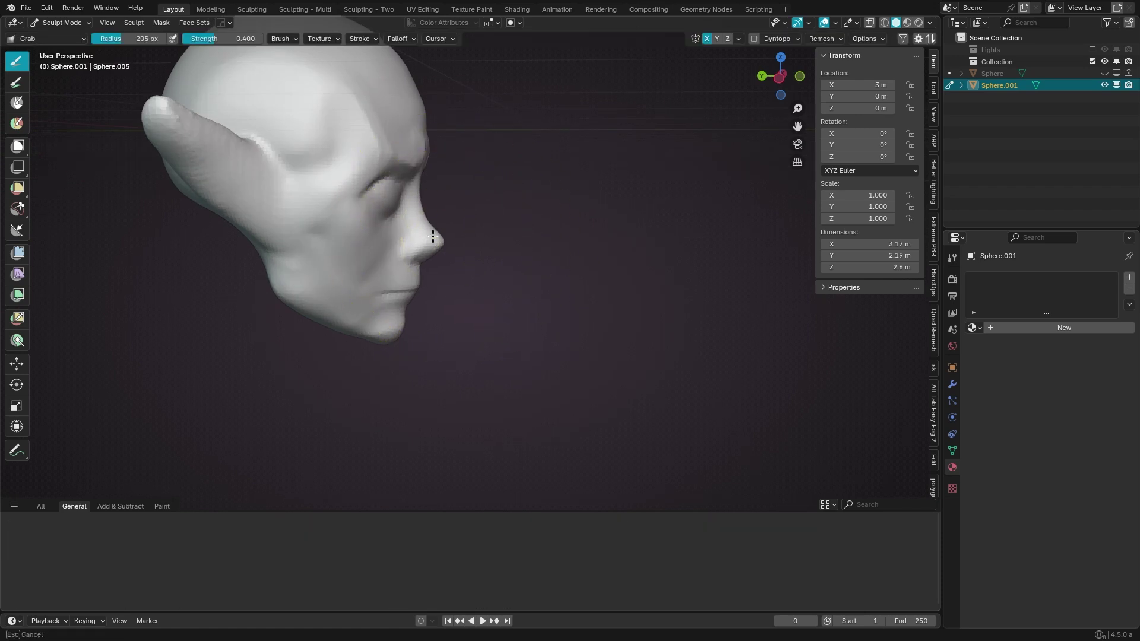
# Step: Pull the mouth area into shape with Grab and resize the brush
pyautogui.moveTo(466, 165); pyautogui.dragTo(420, 241, button='middle')
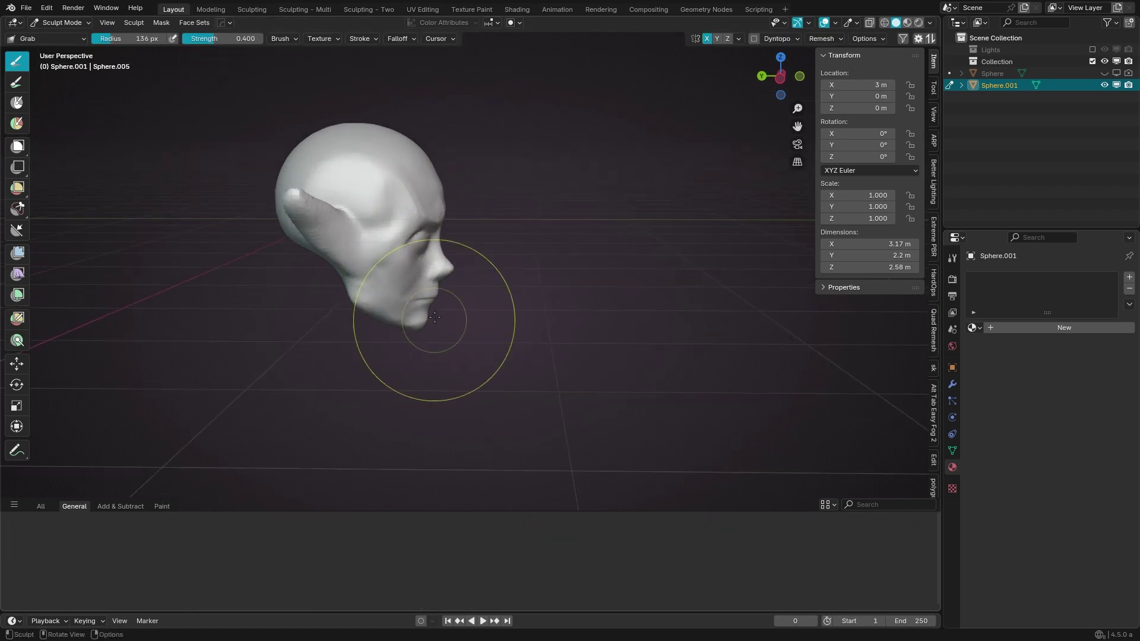
pyautogui.moveTo(435, 317); pyautogui.dragTo(433, 291)
pyautogui.press('f')
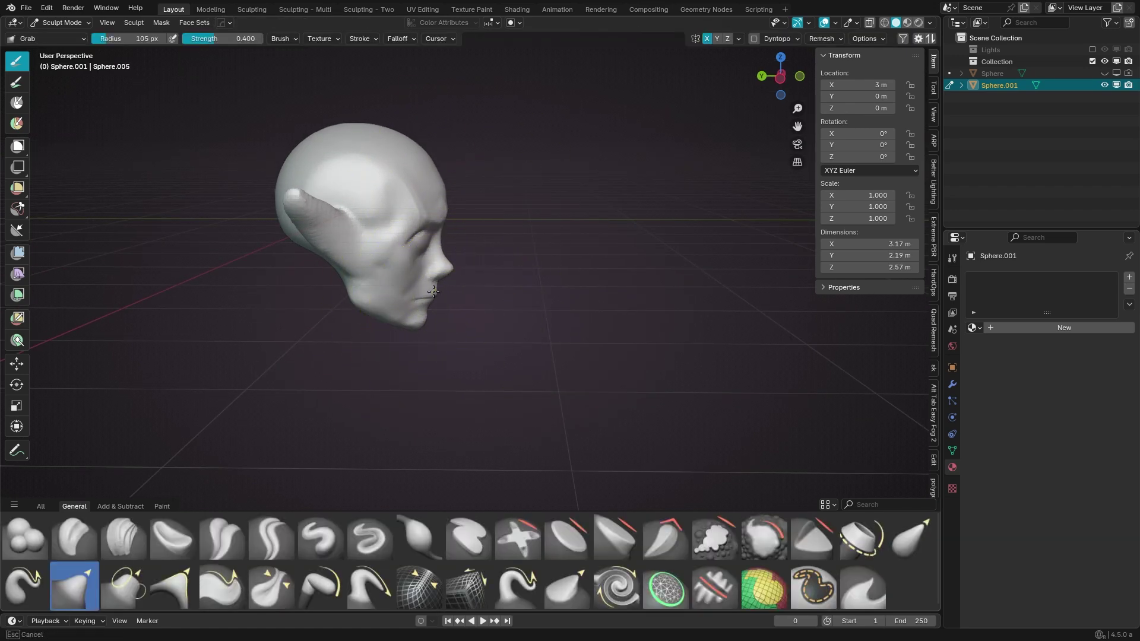
pyautogui.click(433, 291)
pyautogui.press('KP_1')
# Step: From the side profile, resize the Grab brush and pull the jaw and skull into shape
pyautogui.press('KP_3')
pyautogui.press('f')
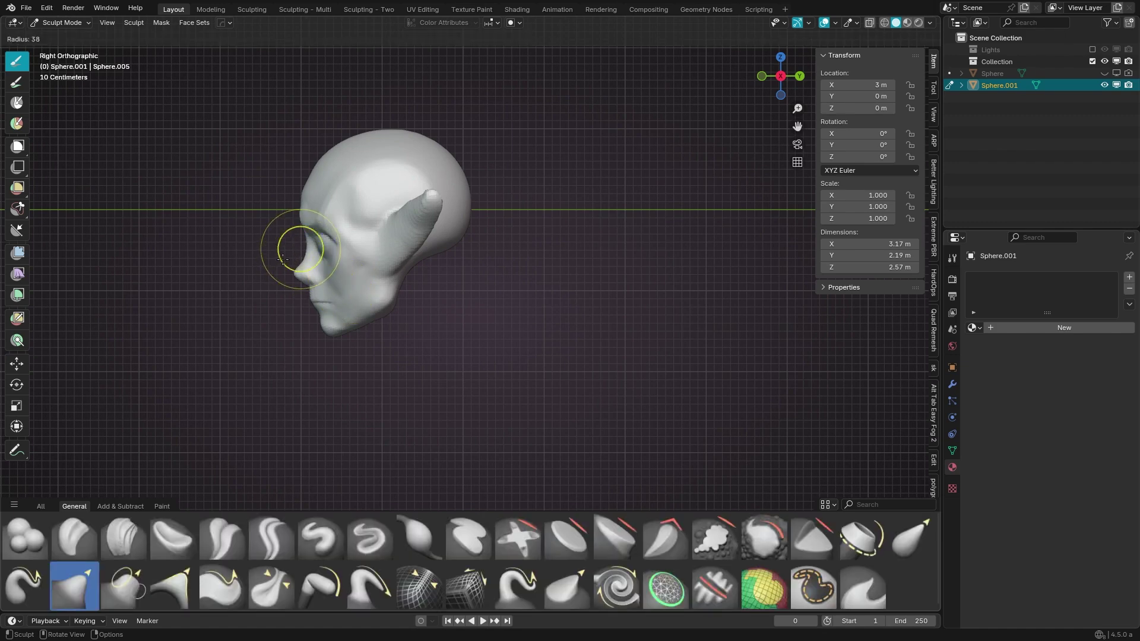
pyautogui.click(367, 159)
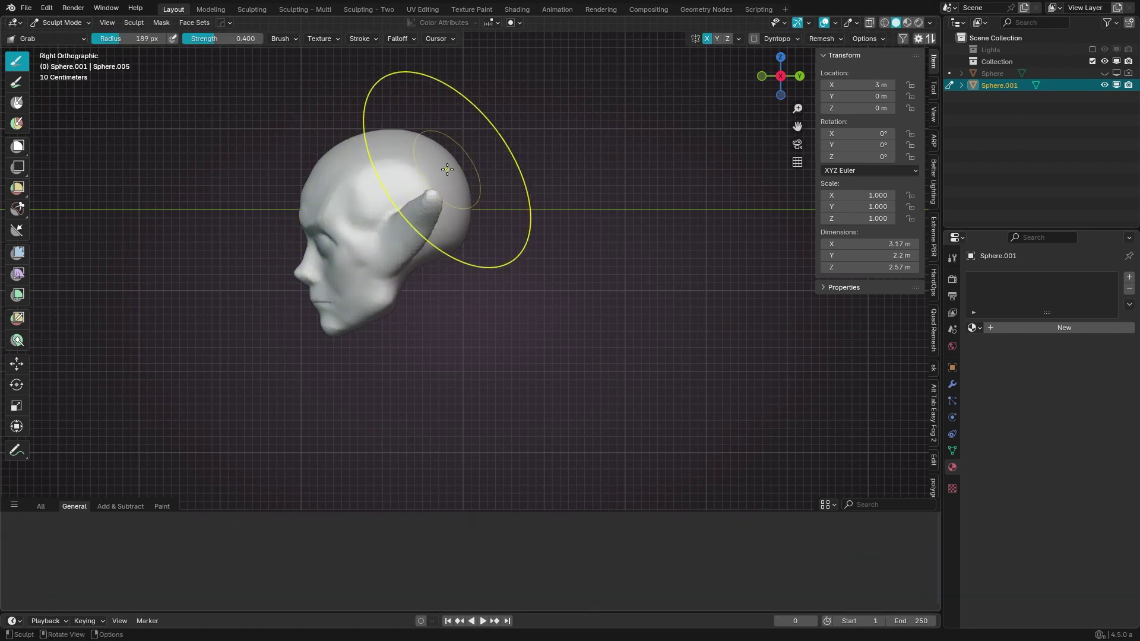
pyautogui.press('f')
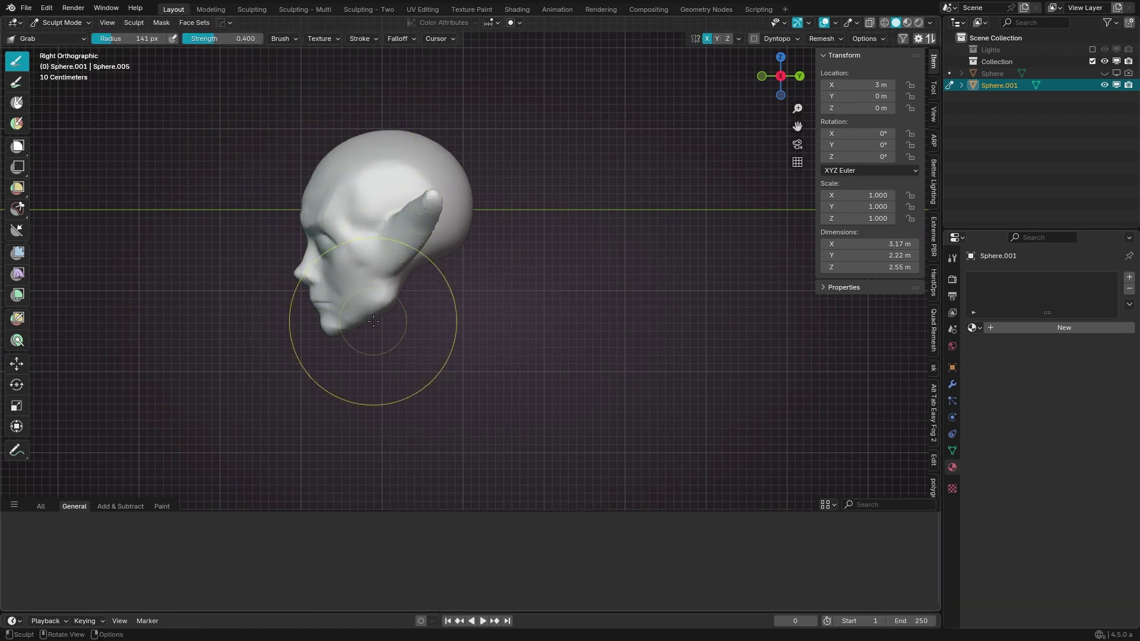
pyautogui.click(432, 289)
pyautogui.moveTo(416, 285)
pyautogui.mouseDown(button='middle')
pyautogui.moveTo(432, 289)
pyautogui.moveTo(355, 254)
pyautogui.mouseUp(button='middle')
pyautogui.hotkey('ctrl', 'Tab')
pyautogui.press('KP_1')
# Step: Return to sculpt mode, select the Grab brush and set a smaller radius in front view
pyautogui.press('q')
pyautogui.click(426, 287)
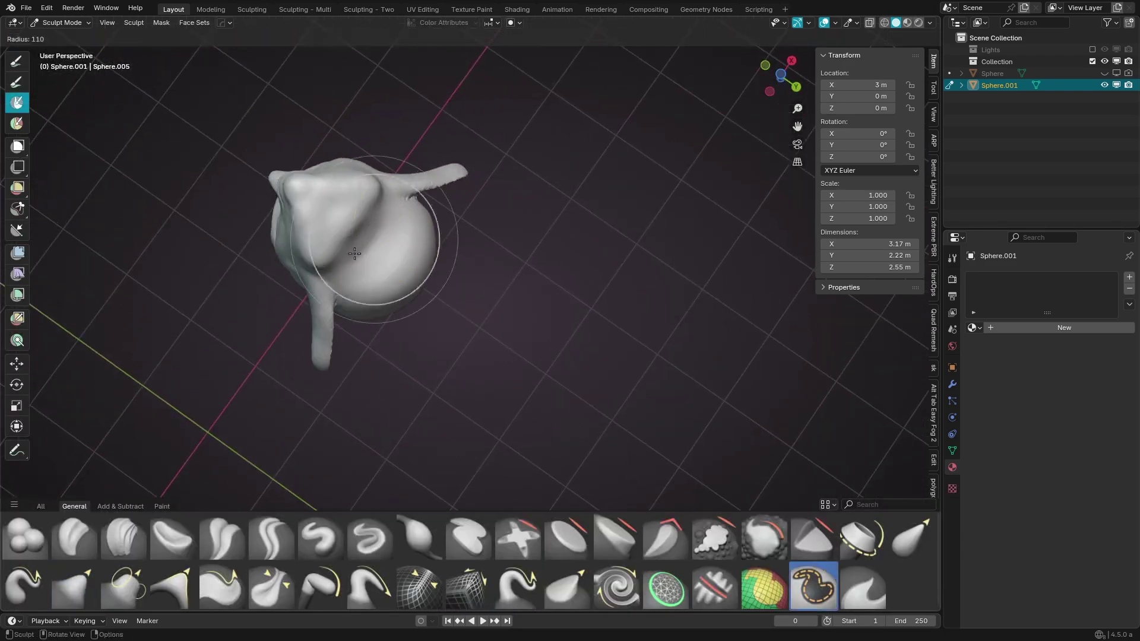
pyautogui.press('KP_3')
pyautogui.click(391, 262)
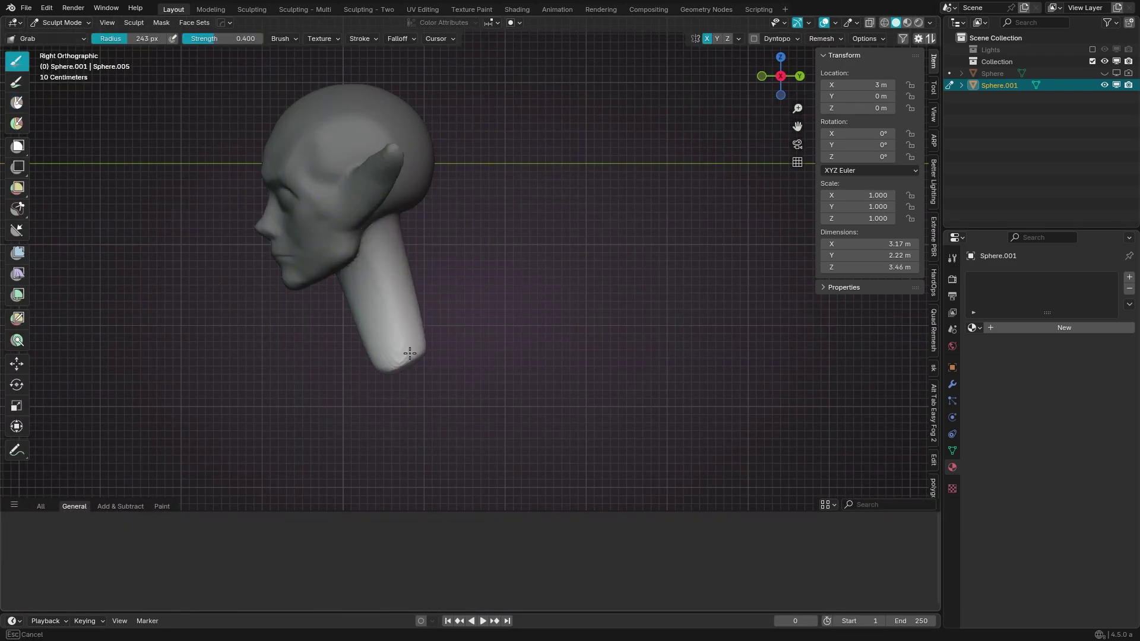
pyautogui.press('KP_1')
pyautogui.press('f')
pyautogui.click(380, 299)
# Step: Shrink the brush for the neck, briefly try Snake Hook, and return to Grab
pyautogui.moveTo(380, 299)
pyautogui.mouseDown(button='middle')
pyautogui.moveTo(407, 280)
pyautogui.moveTo(366, 314)
pyautogui.moveTo(357, 300)
pyautogui.moveTo(310, 300)
pyautogui.moveTo(305, 241)
pyautogui.mouseUp(button='middle')
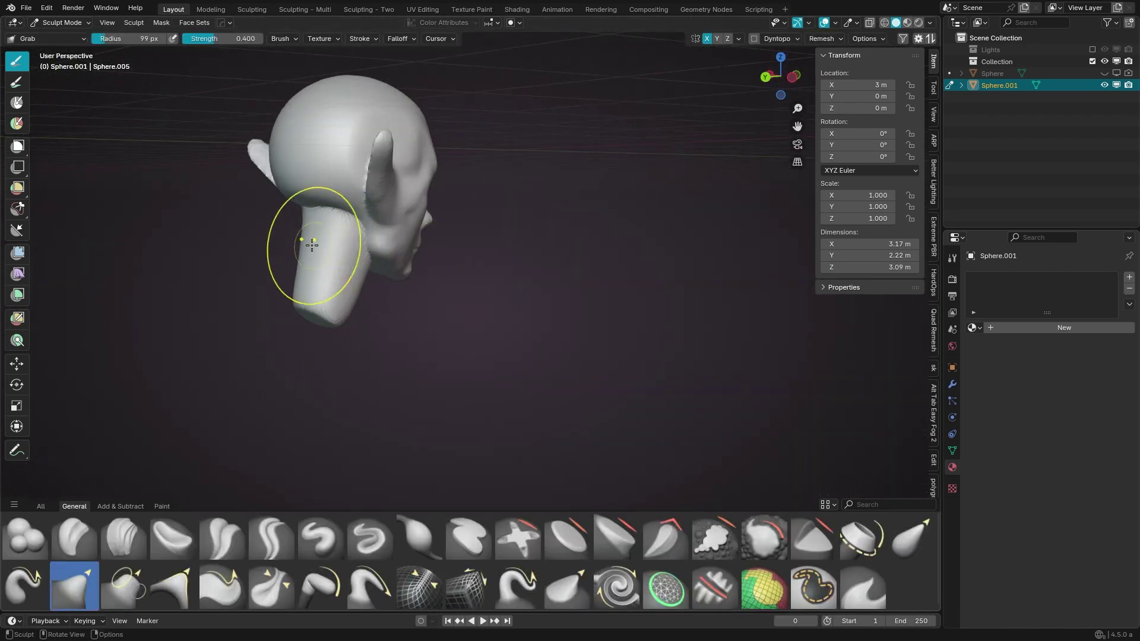
pyautogui.press('f')
pyautogui.press('KP_1')
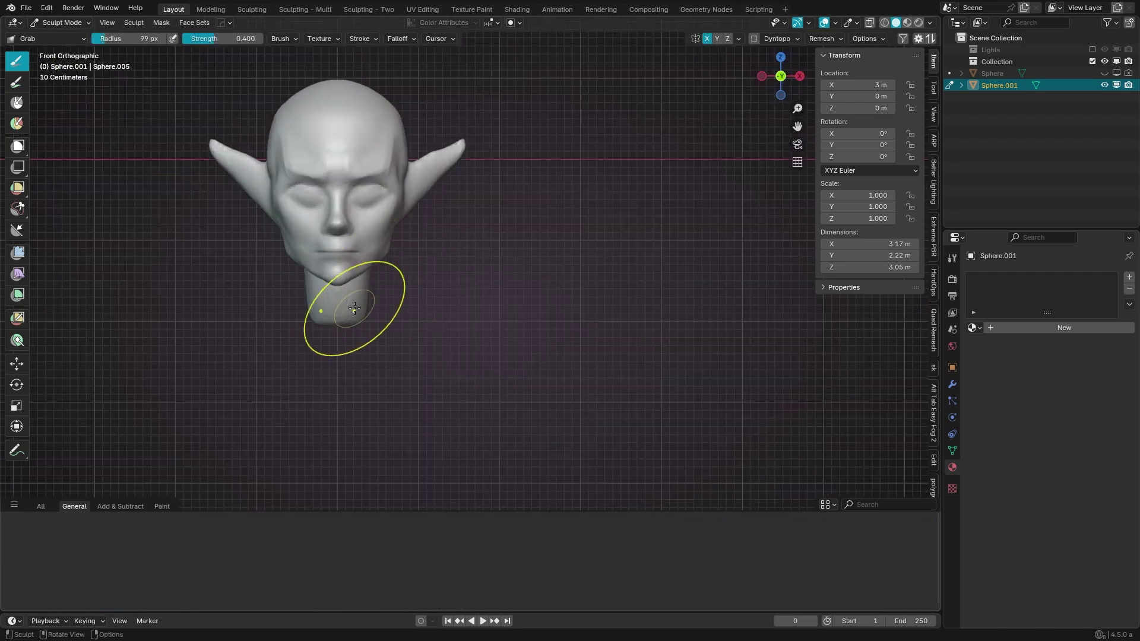
pyautogui.click(370, 300)
pyautogui.moveTo(311, 319)
pyautogui.mouseDown(button='middle')
pyautogui.moveTo(298, 310)
pyautogui.moveTo(310, 297)
pyautogui.mouseUp(button='middle')
pyautogui.press('k')
pyautogui.moveTo(343, 249)
pyautogui.mouseDown(button='middle')
pyautogui.moveTo(325, 250)
pyautogui.moveTo(394, 261)
pyautogui.moveTo(427, 285)
pyautogui.moveTo(394, 292)
pyautogui.mouseUp(button='middle')
pyautogui.press('g')
# Step: Pull the neck base outward into shoulders and check them from the side
pyautogui.press('KP_1')
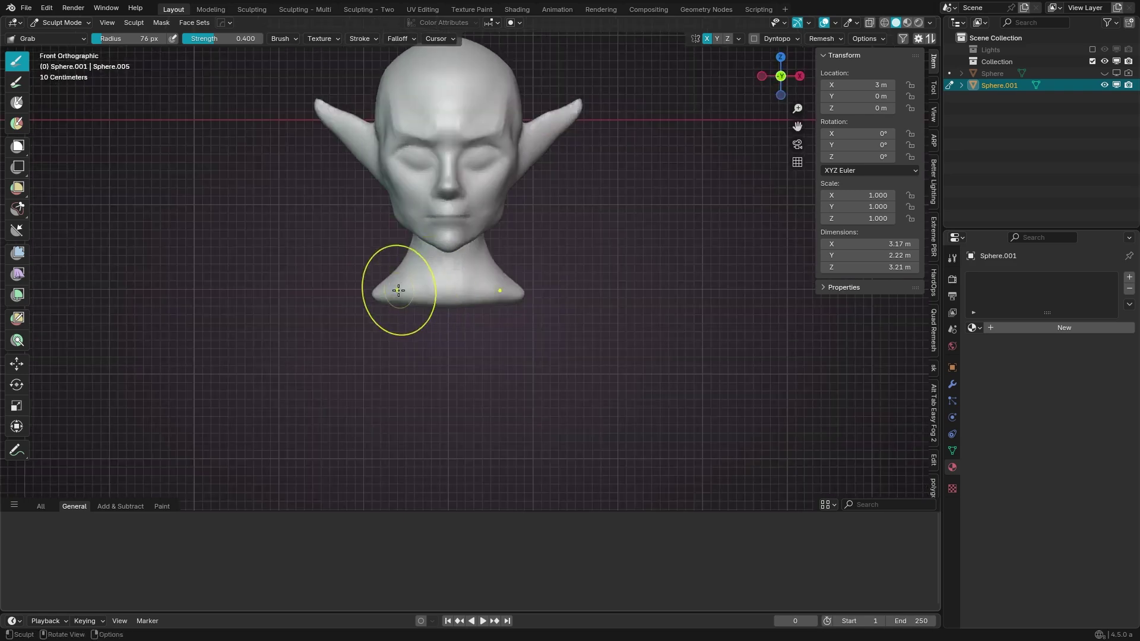
pyautogui.moveTo(398, 290); pyautogui.dragTo(352, 303)
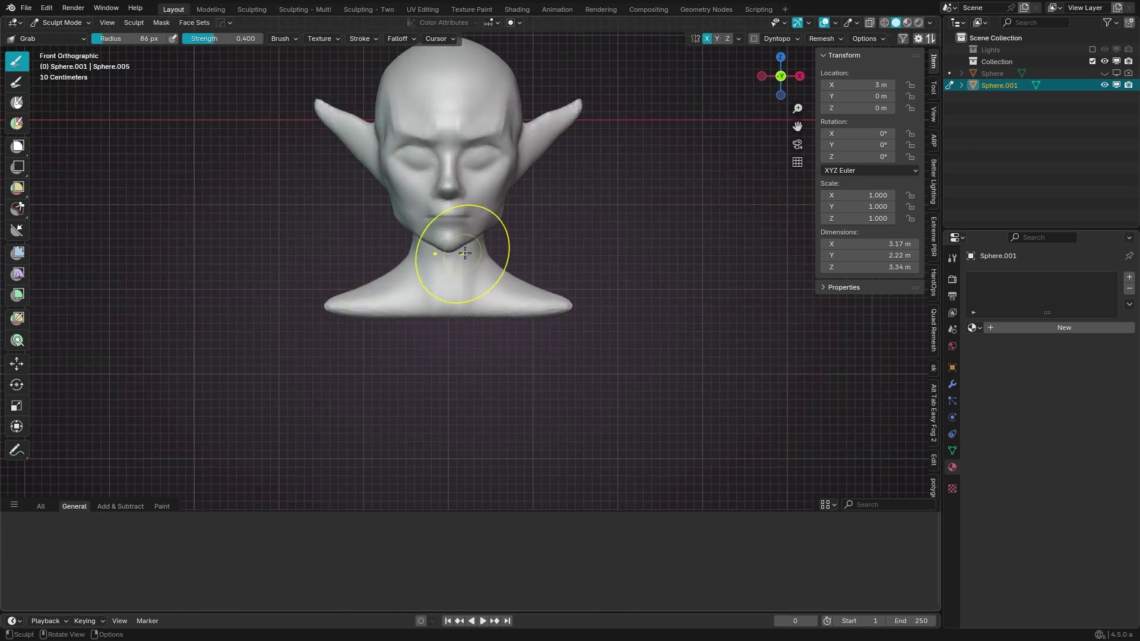
pyautogui.moveTo(465, 254); pyautogui.dragTo(362, 305, button='middle')
pyautogui.moveTo(377, 203)
pyautogui.mouseDown(button='middle')
pyautogui.moveTo(364, 285)
pyautogui.moveTo(407, 301)
pyautogui.moveTo(399, 324)
pyautogui.moveTo(455, 291)
pyautogui.mouseUp(button='middle')
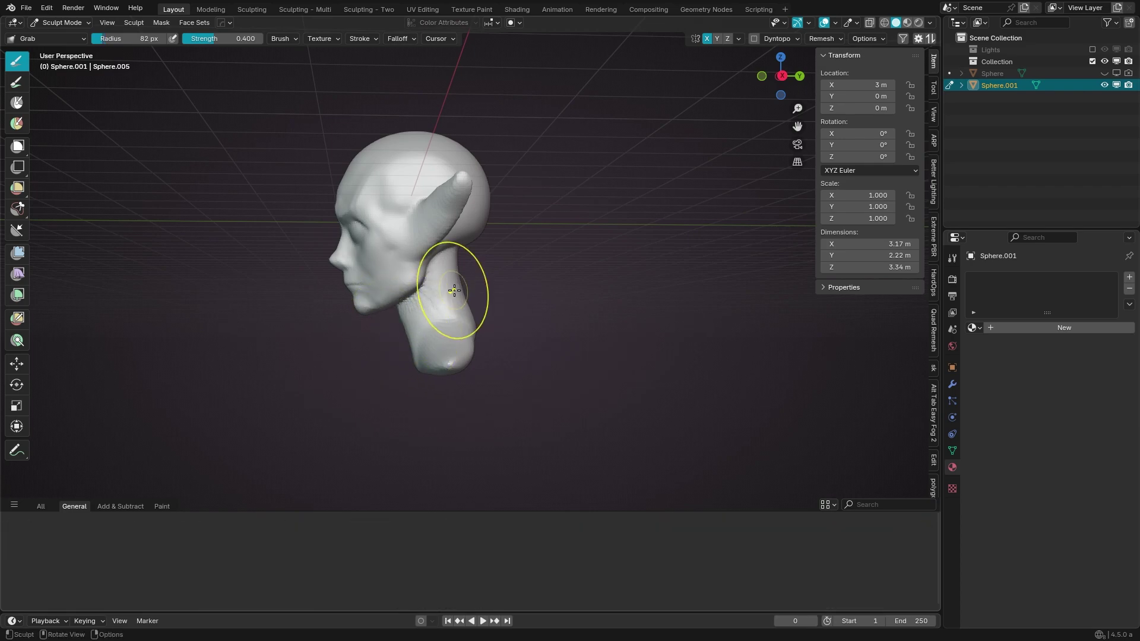
pyautogui.press('KP_1')
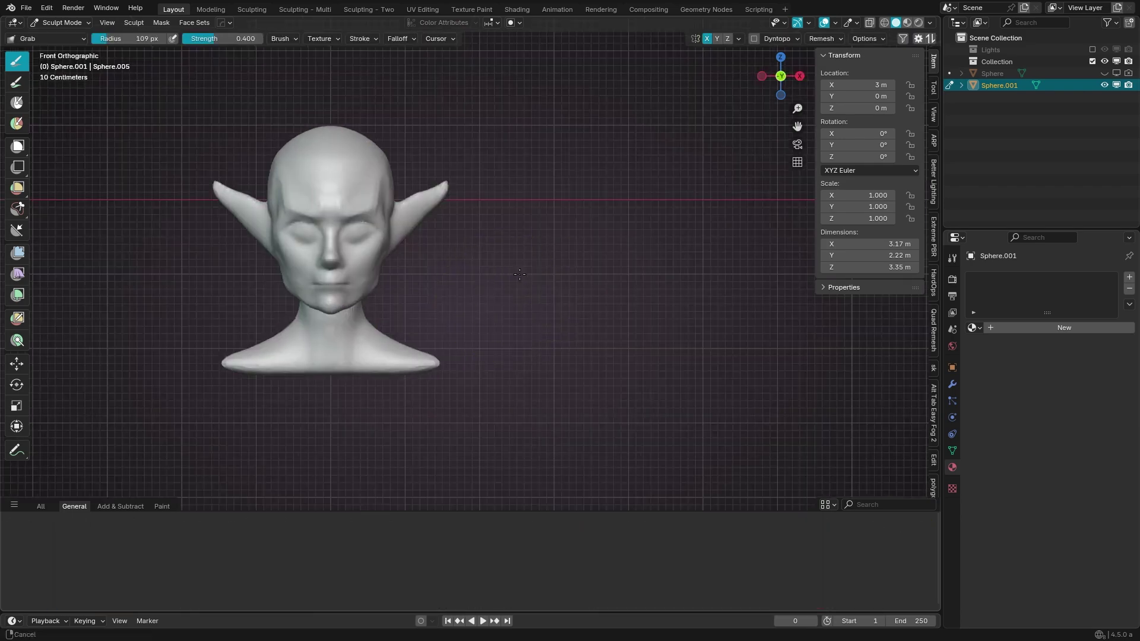
# Step: Widen the shoulders further on both sides and zoom in on the bust
pyautogui.keyDown('shift'); pyautogui.moveTo(497, 316); pyautogui.dragTo(532, 236, button='middle'); pyautogui.keyUp('shift')
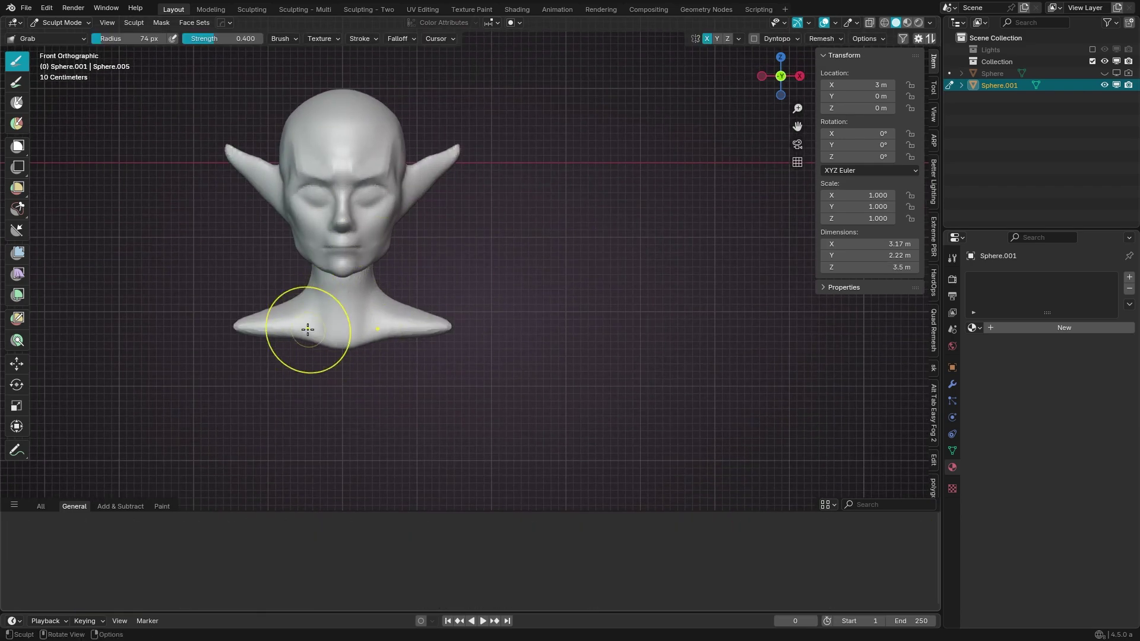
pyautogui.moveTo(315, 331); pyautogui.dragTo(339, 386, button='middle')
pyautogui.scroll(3, 315, 338)
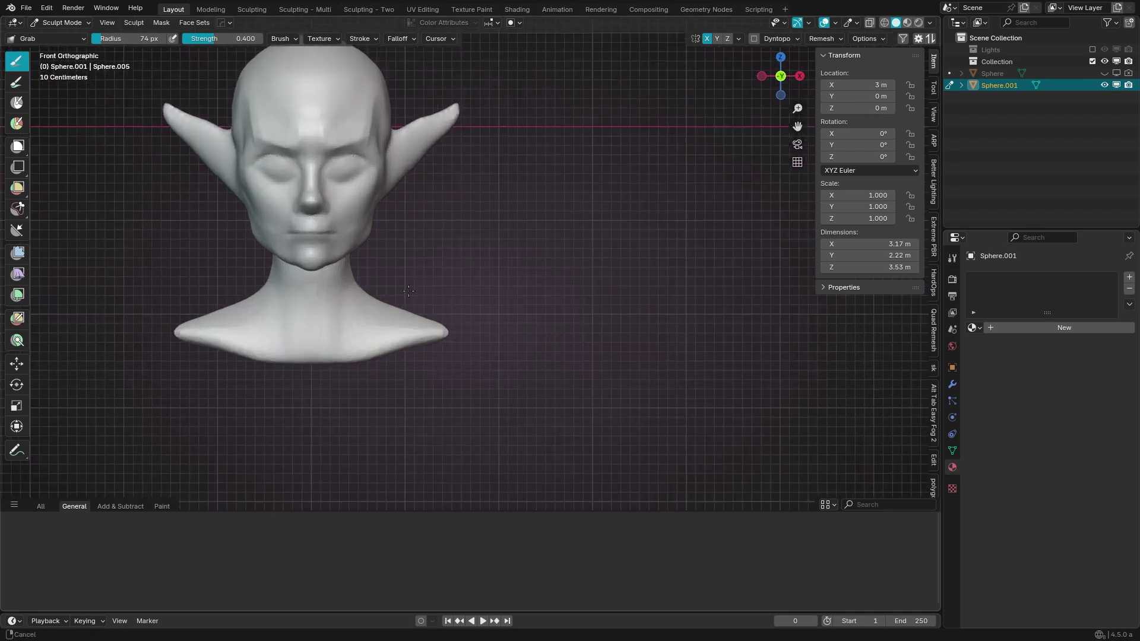
pyautogui.scroll(3, 445, 292)
pyautogui.scroll(2, 445, 293)
# Step: Switch to Draw Sharp, then mask the area around the lips
pyautogui.press('d')
pyautogui.moveTo(433, 288)
pyautogui.mouseDown(button='middle')
pyautogui.moveTo(528, 301)
pyautogui.moveTo(454, 300)
pyautogui.mouseUp(button='middle')
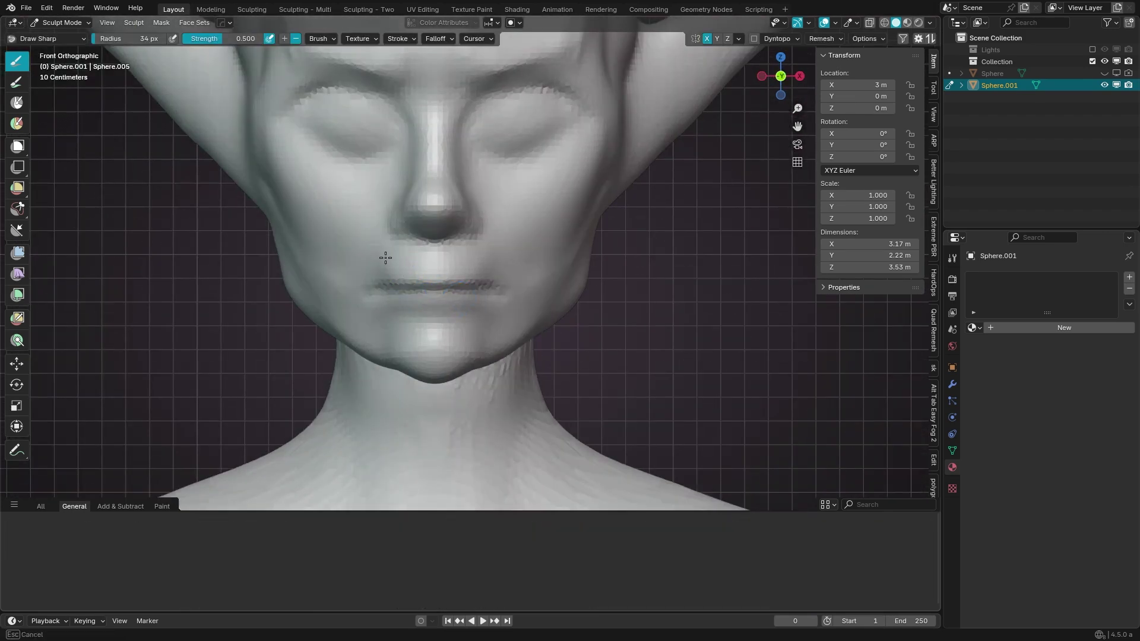
pyautogui.moveTo(385, 258); pyautogui.dragTo(496, 224, button='middle')
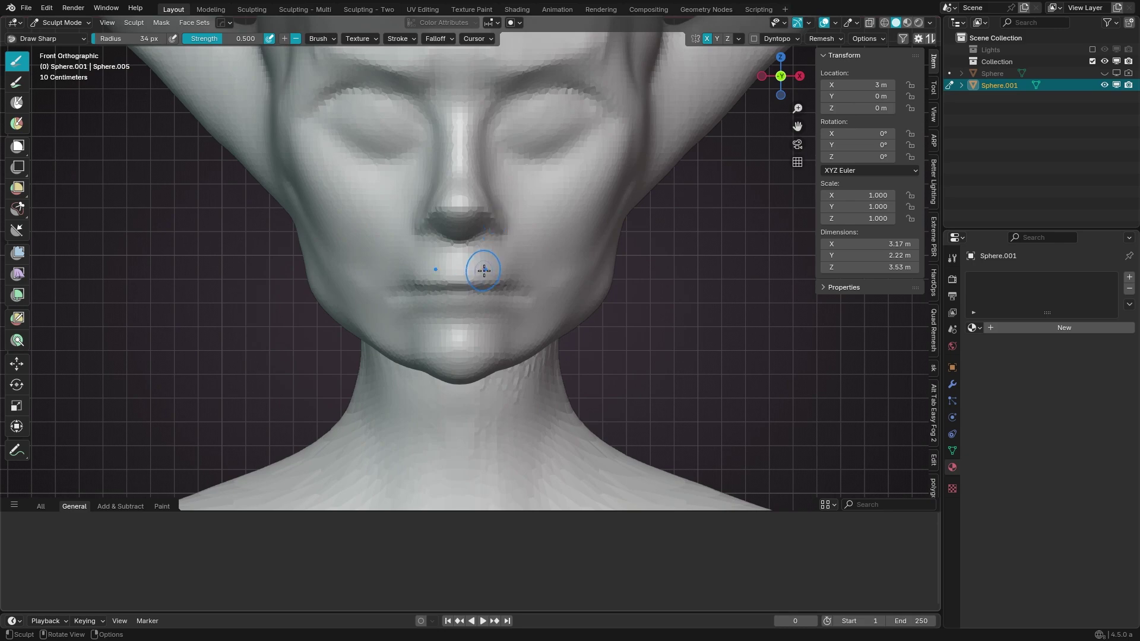
pyautogui.press('m')
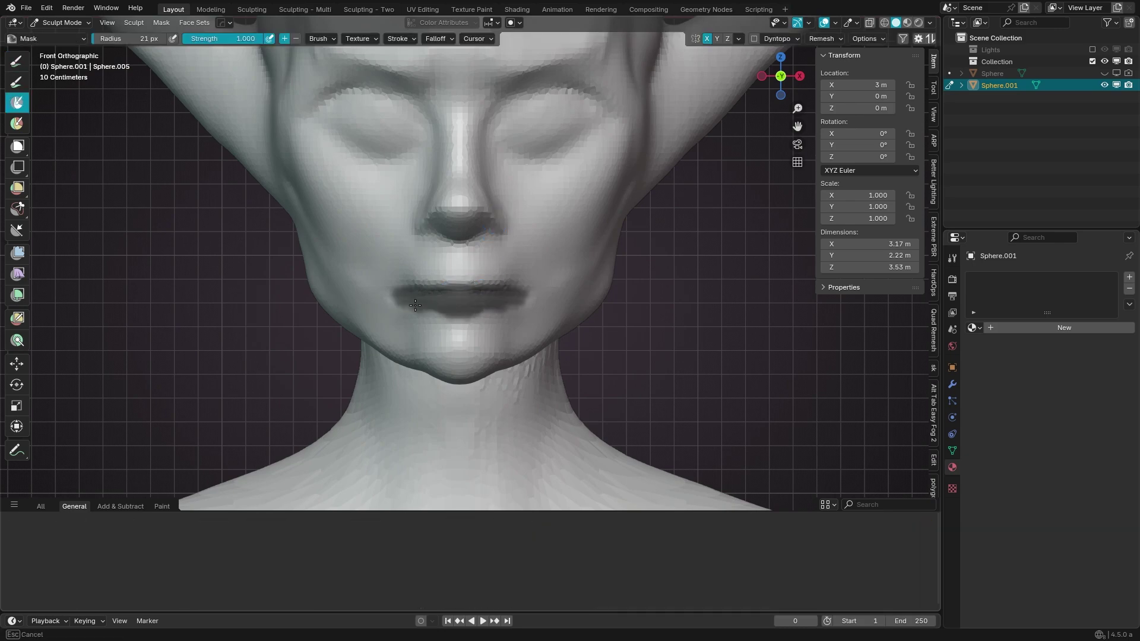
pyautogui.moveTo(415, 306)
pyautogui.mouseDown(button='middle')
pyautogui.moveTo(511, 296)
pyautogui.moveTo(457, 255)
pyautogui.moveTo(448, 267)
pyautogui.moveTo(453, 250)
pyautogui.moveTo(459, 289)
pyautogui.moveTo(496, 293)
pyautogui.moveTo(478, 287)
pyautogui.mouseUp(button='middle')
# Step: Crease the lower lip with a larger brush and extend the mask around the mouth
pyautogui.press('g')
pyautogui.press('f')
pyautogui.click(481, 273)
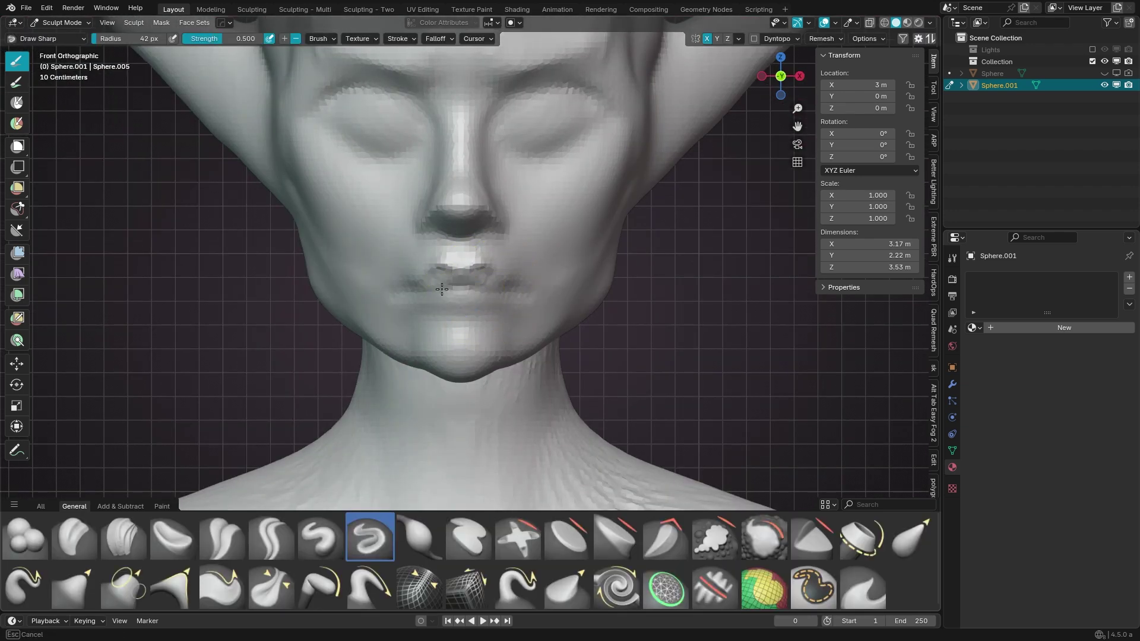
pyautogui.moveTo(442, 290); pyautogui.dragTo(400, 298)
pyautogui.keyDown('ctrl'); pyautogui.keyDown('shift'); pyautogui.moveTo(417, 234); pyautogui.dragTo(451, 229); pyautogui.keyUp('shift'); pyautogui.keyUp('ctrl')
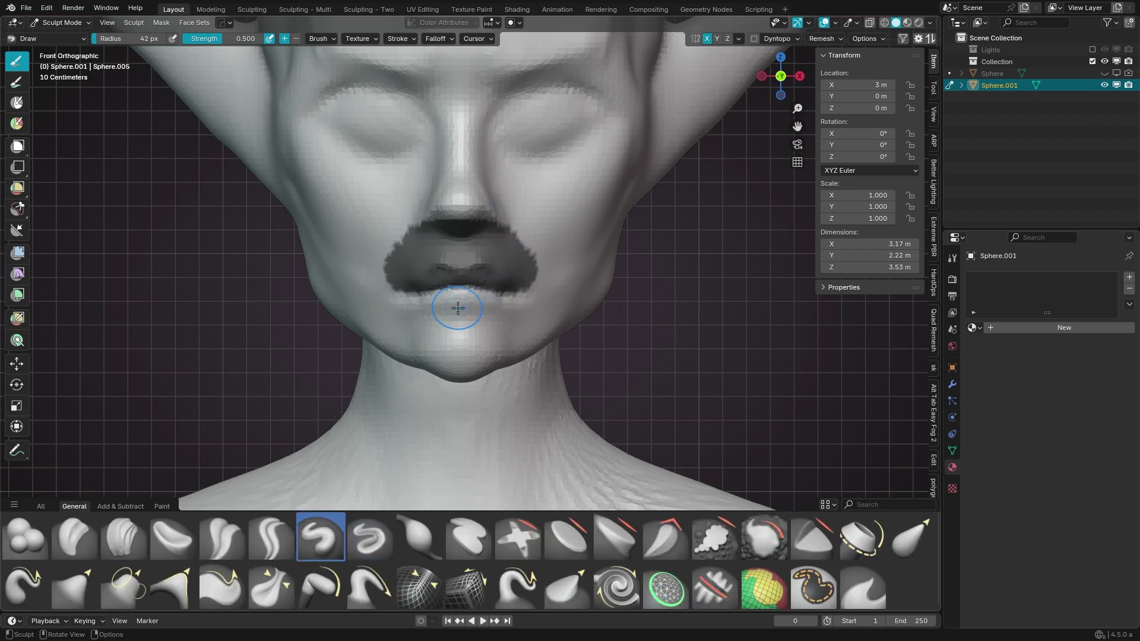
pyautogui.keyDown('alt'); pyautogui.moveTo(462, 308); pyautogui.dragTo(481, 294, button='middle'); pyautogui.keyUp('alt')
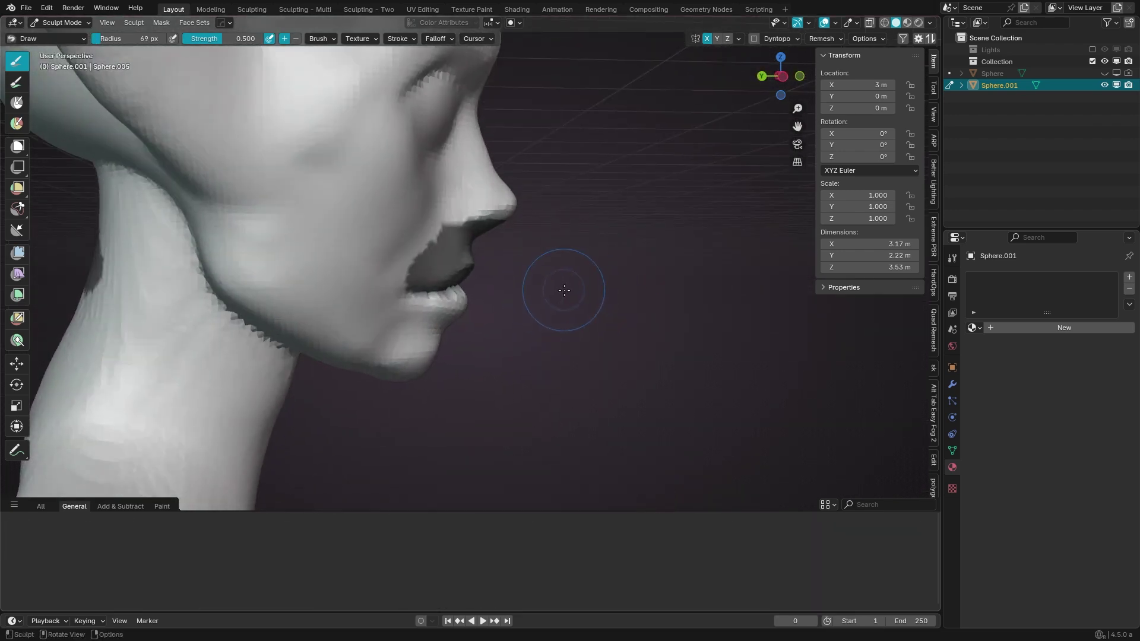
pyautogui.scroll(3, 481, 294)
# Step: Set the Grab brush to 49 px, invert the mask, and check the protruding lips
pyautogui.click(453, 305)
pyautogui.press('f')
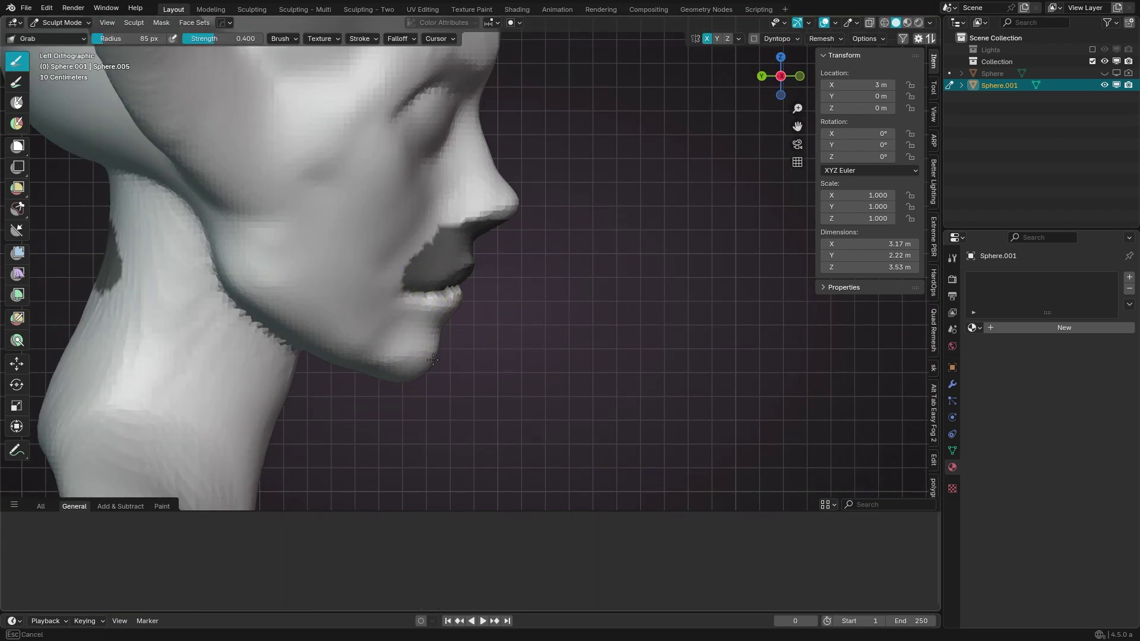
pyautogui.click(498, 254)
pyautogui.hotkey('ctrl', 'i')
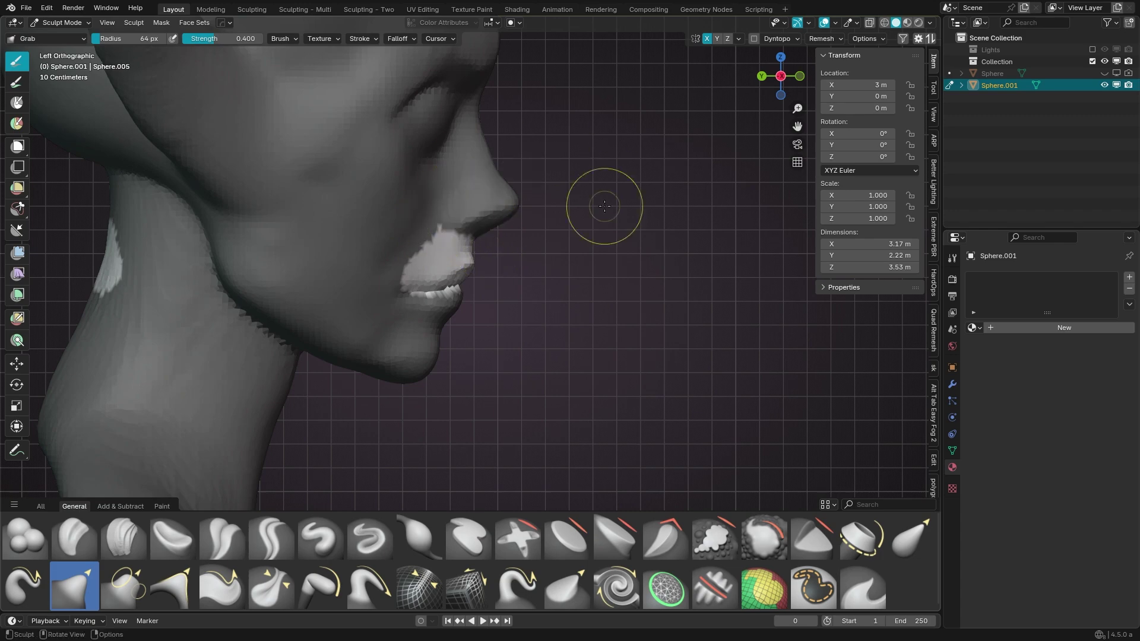
pyautogui.click(469, 250)
pyautogui.moveTo(469, 249); pyautogui.dragTo(484, 266, button='middle')
pyautogui.press('KP_1')
# Step: Shrink the mouth mask and make the brush about half size
pyautogui.press('ctrl+KP_Subtract')
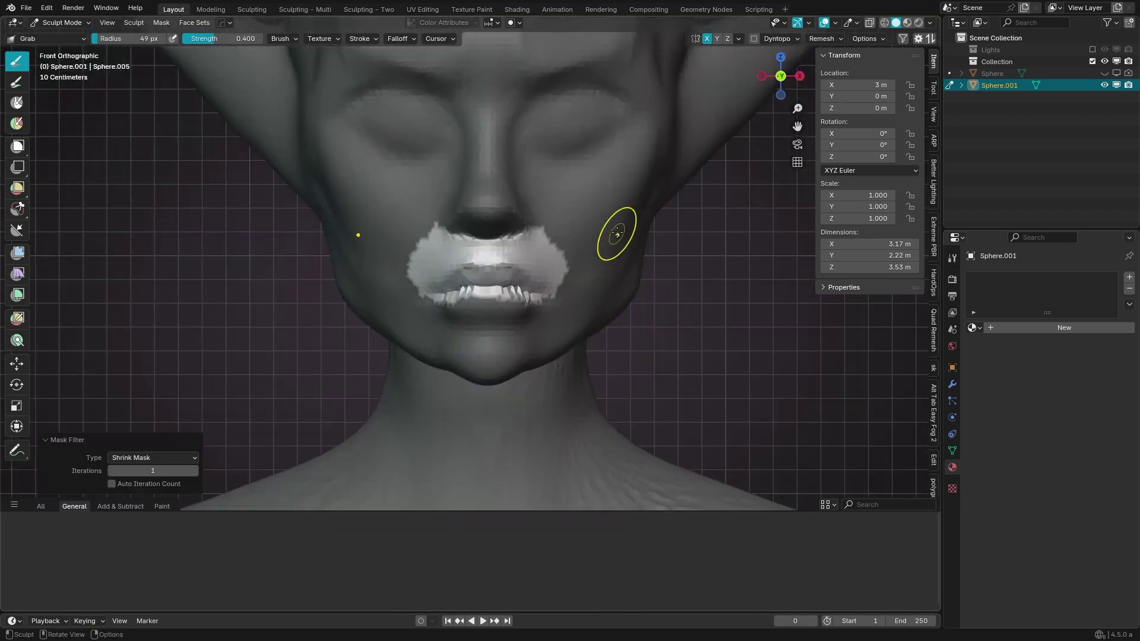
pyautogui.press('ctrl+KP_Subtract')
pyautogui.moveTo(471, 305)
pyautogui.mouseDown(button='middle')
pyautogui.moveTo(473, 268)
pyautogui.moveTo(496, 280)
pyautogui.moveTo(402, 326)
pyautogui.mouseUp(button='middle')
pyautogui.press('KP_1')
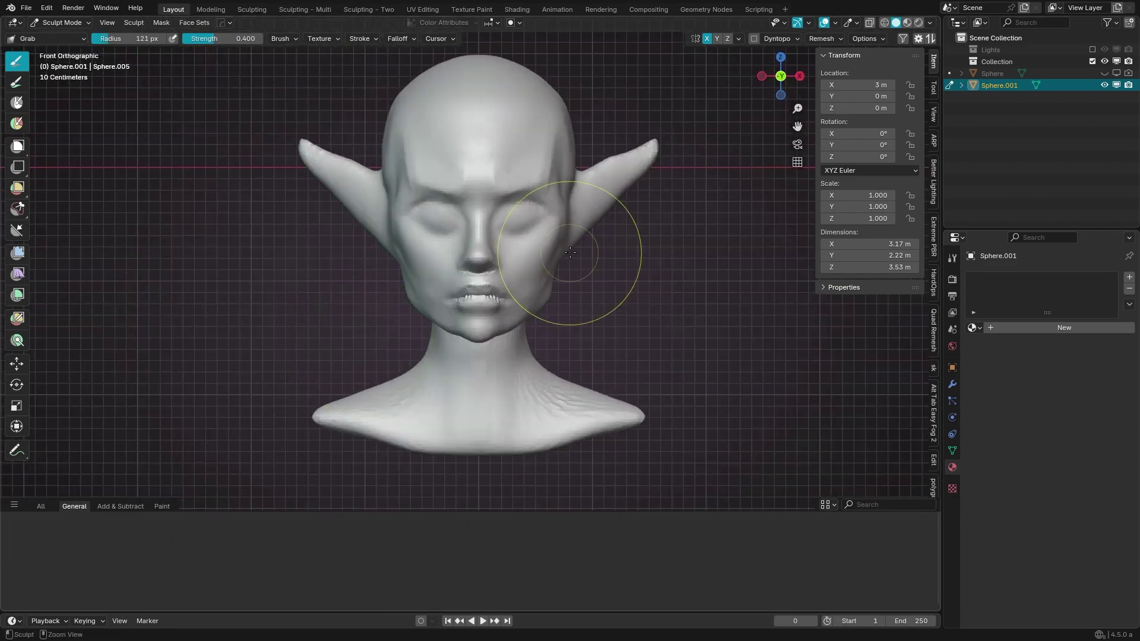
pyautogui.scroll(2, 570, 253)
pyautogui.press('f')
pyautogui.click(516, 254)
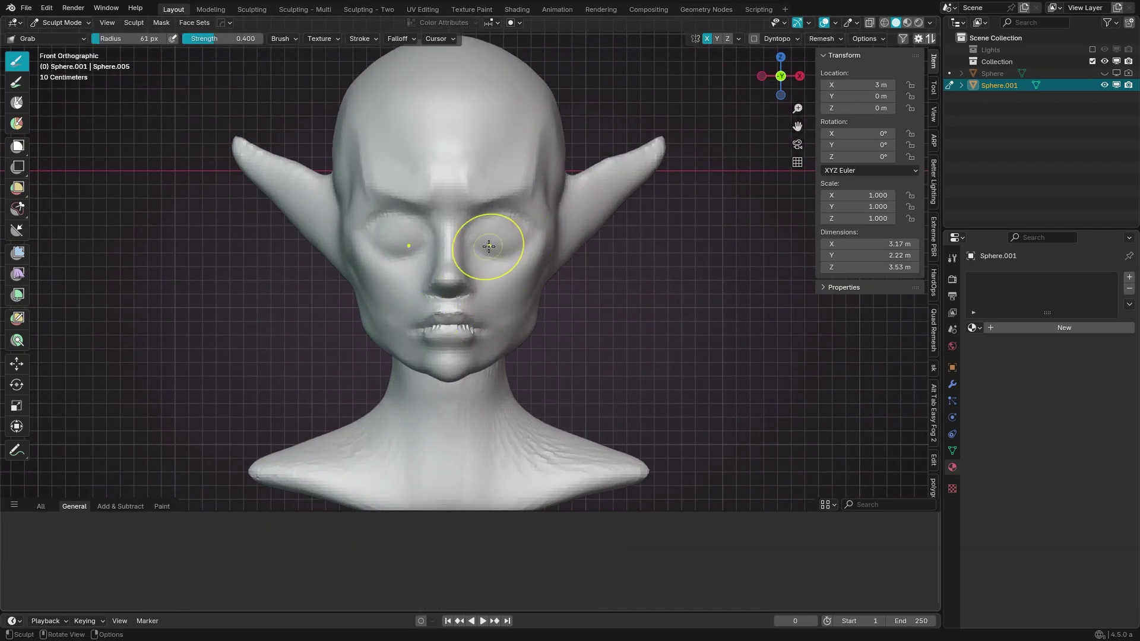
# Step: Lasso-mask around the ear outline with a 66 px brush and invert the mask
pyautogui.moveTo(489, 245)
pyautogui.mouseDown(button='middle')
pyautogui.moveTo(522, 224)
pyautogui.moveTo(590, 234)
pyautogui.moveTo(377, 313)
pyautogui.moveTo(593, 216)
pyautogui.moveTo(501, 252)
pyautogui.mouseUp(button='middle')
pyautogui.click(404, 303)
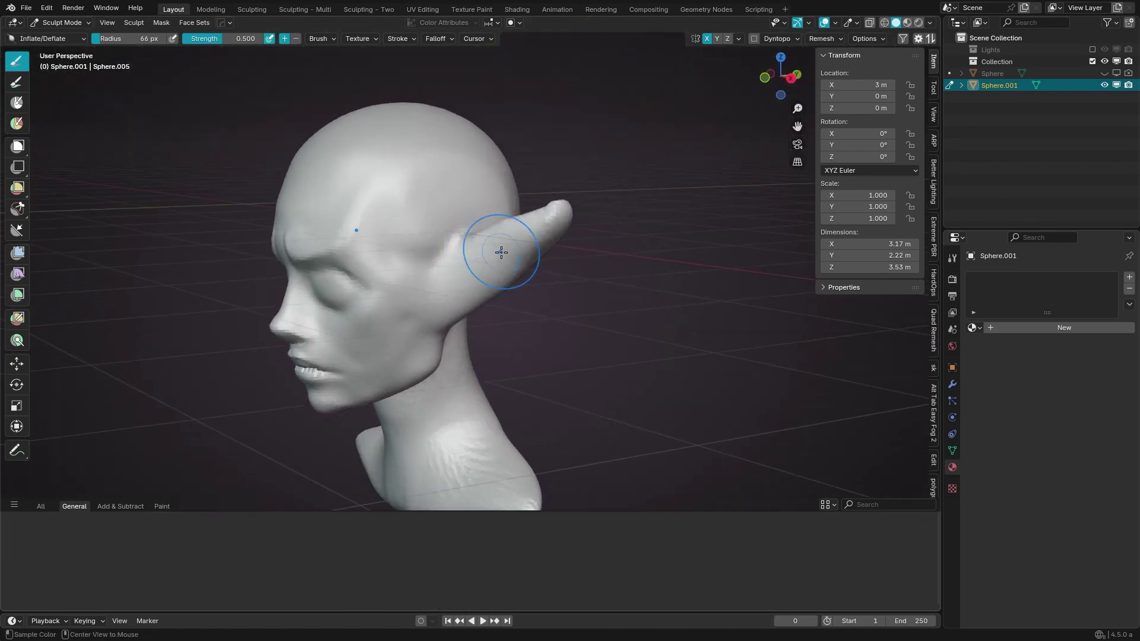
pyautogui.press('KP_3')
pyautogui.press('f')
pyautogui.press('KP_1')
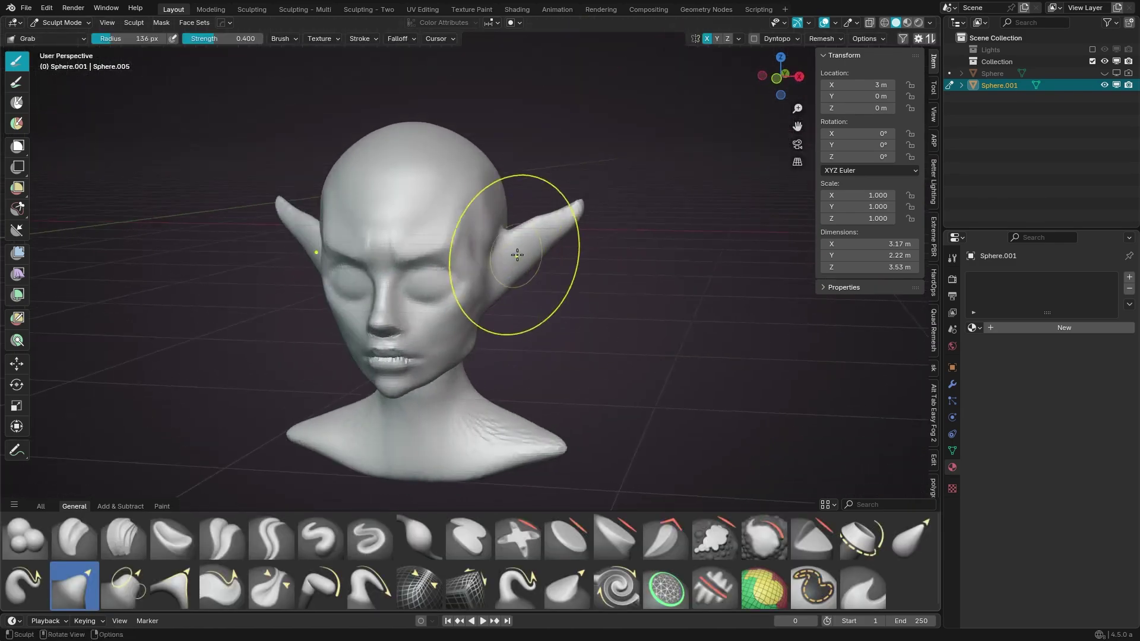
pyautogui.keyDown('ctrl'); pyautogui.keyDown('shift'); pyautogui.moveTo(620, 208); pyautogui.dragTo(617, 211); pyautogui.keyUp('shift'); pyautogui.keyUp('ctrl')
pyautogui.hotkey('ctrl', 'i')
# Step: Sharpen the ear mask edge and set the brush radius to 110 px
pyautogui.press('KP_3')
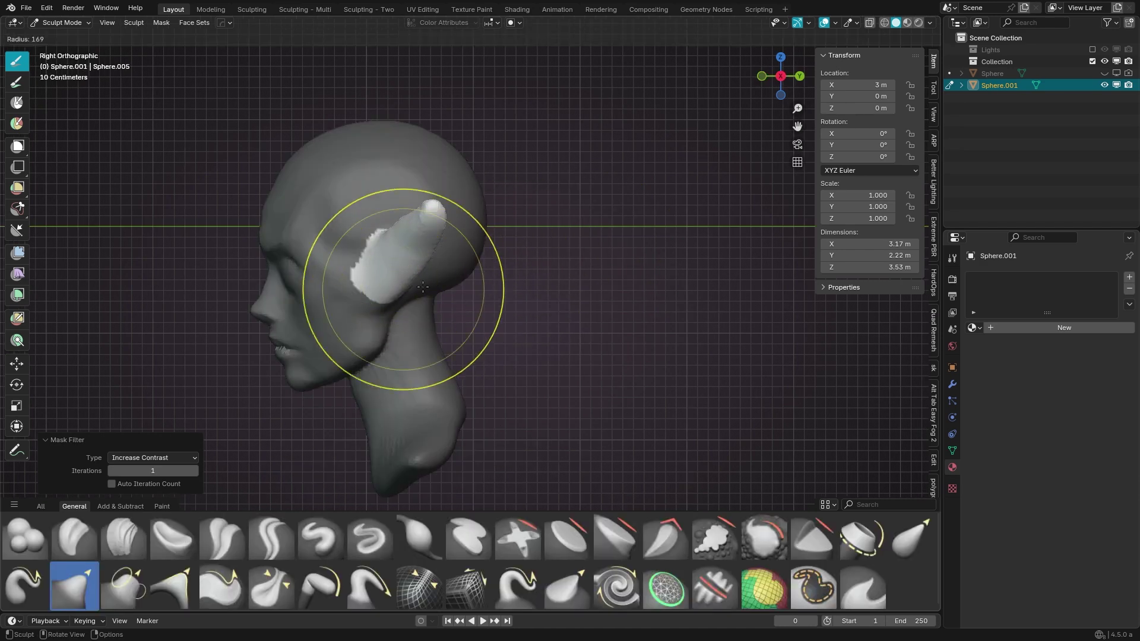
pyautogui.press('f')
pyautogui.click(432, 267)
pyautogui.press('KP_1')
pyautogui.press('f')
pyautogui.click(473, 216)
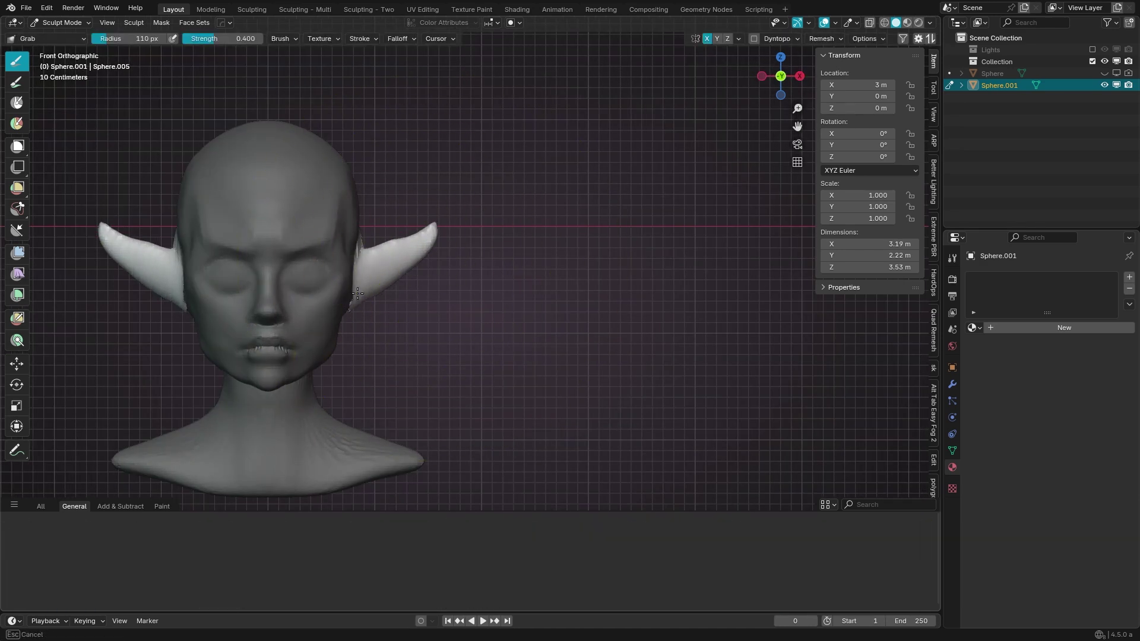
# Step: Clear the head's mask with Alt+M and enlarge the brush to 128, then 160 px
pyautogui.hotkey('alt', 'm')
pyautogui.keyDown('shift'); pyautogui.moveTo(417, 253); pyautogui.dragTo(476, 249, button='middle'); pyautogui.keyUp('shift')
pyautogui.press('f')
pyautogui.click(433, 280)
pyautogui.moveTo(432, 280); pyautogui.dragTo(419, 293, button='middle')
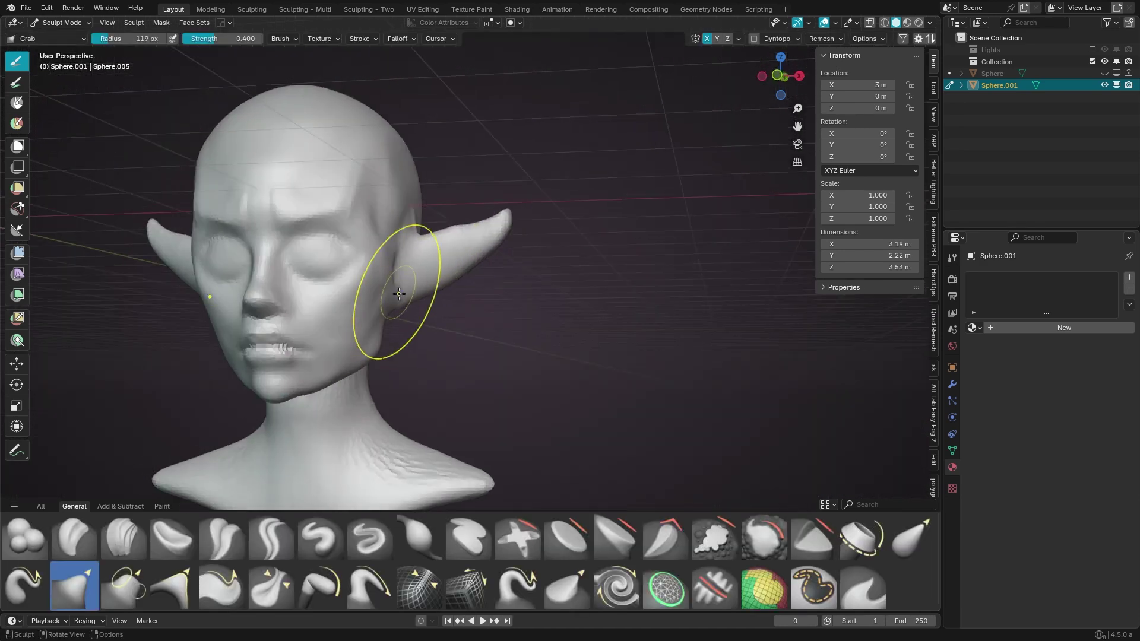
pyautogui.press('KP_1')
pyautogui.press('f')
pyautogui.click(298, 282)
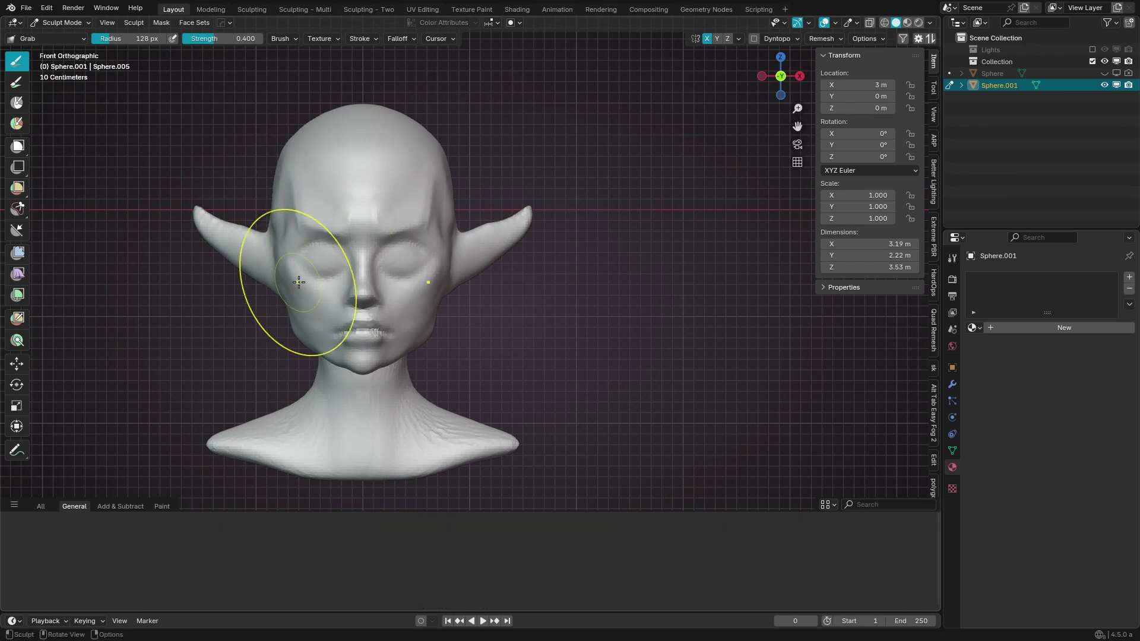
pyautogui.press(']')
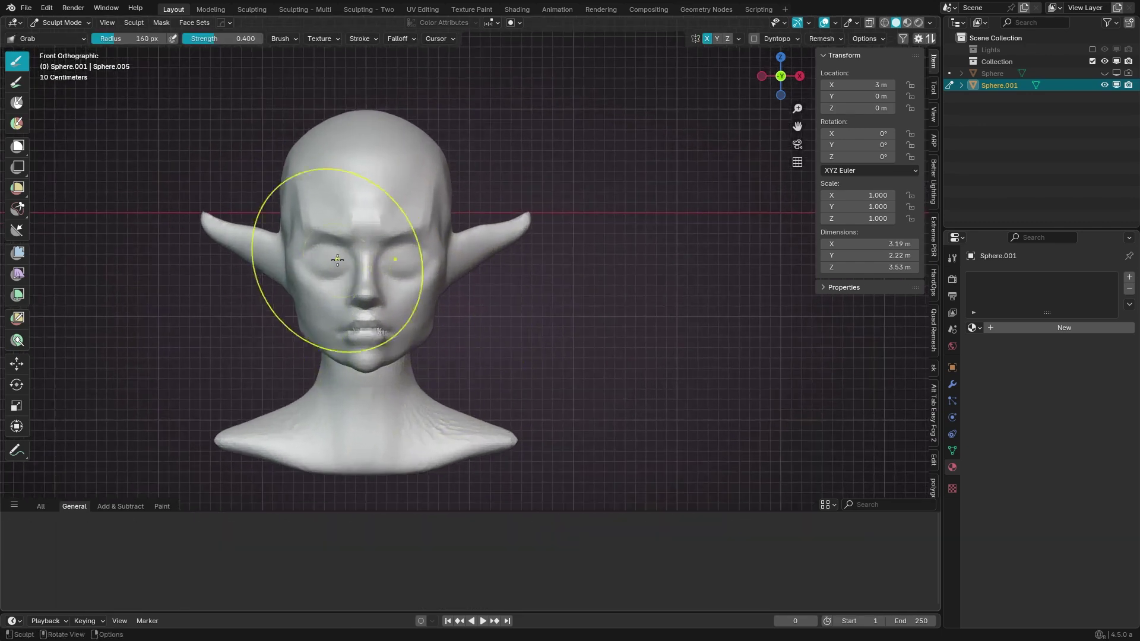
# Step: Shrink the brush for lip work and switch to the Crease Polish brush
pyautogui.scroll(5, 382, 331)
pyautogui.hotkey('shift', 'r')
pyautogui.press('Escape')
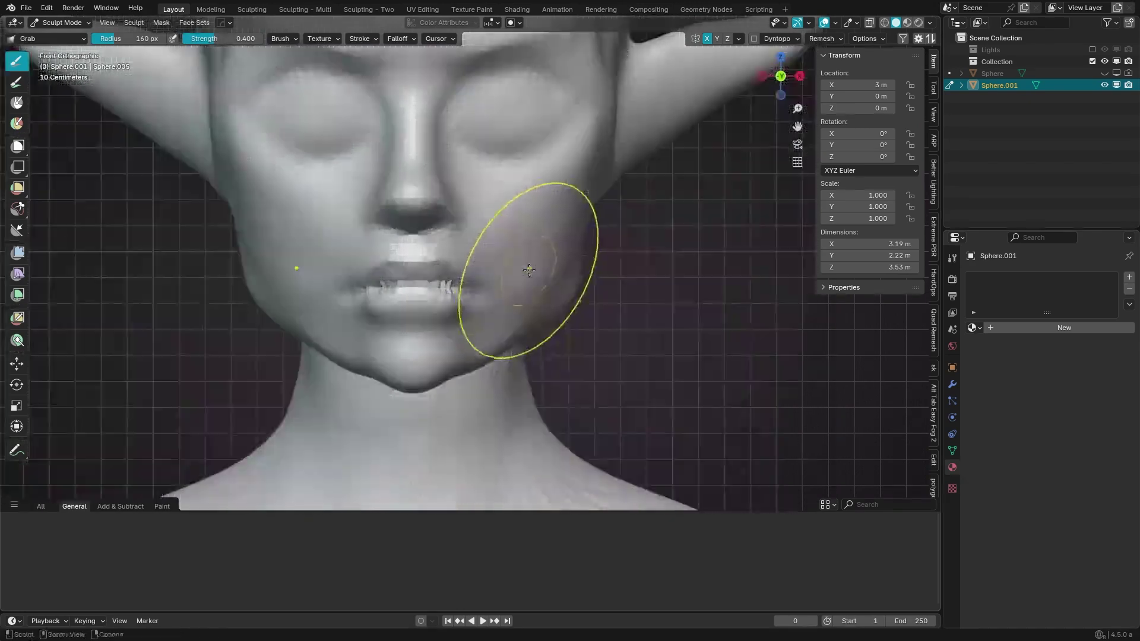
pyautogui.scroll(-3, 475, 273)
pyautogui.scroll(3, 471, 301)
pyautogui.press('[')
pyautogui.scroll(2, 484, 254)
pyautogui.press('[')
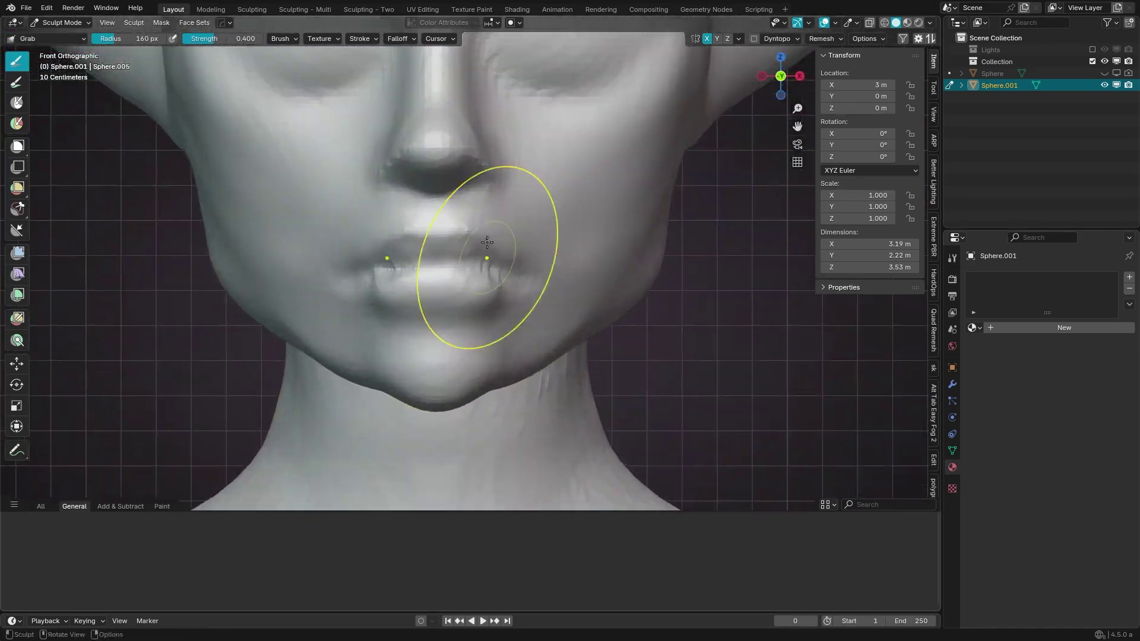
pyautogui.press('[')
pyautogui.press('[')
pyautogui.press('[')
pyautogui.hotkey('shift', 'c')
pyautogui.hotkey('shift', 'c')
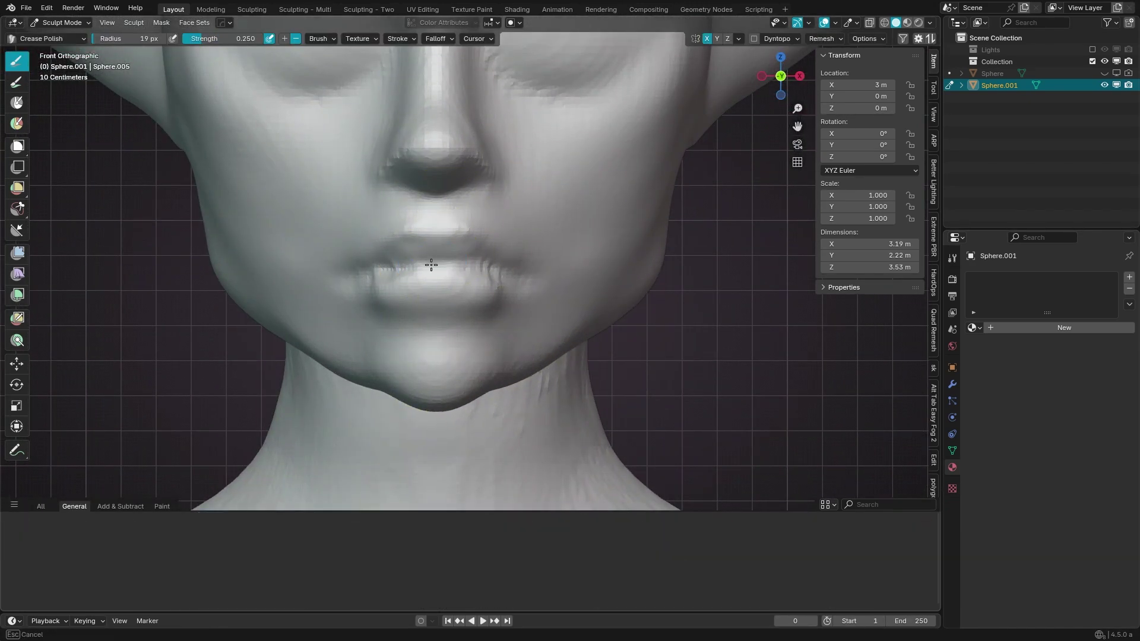
pyautogui.hotkey('shift', 'c')
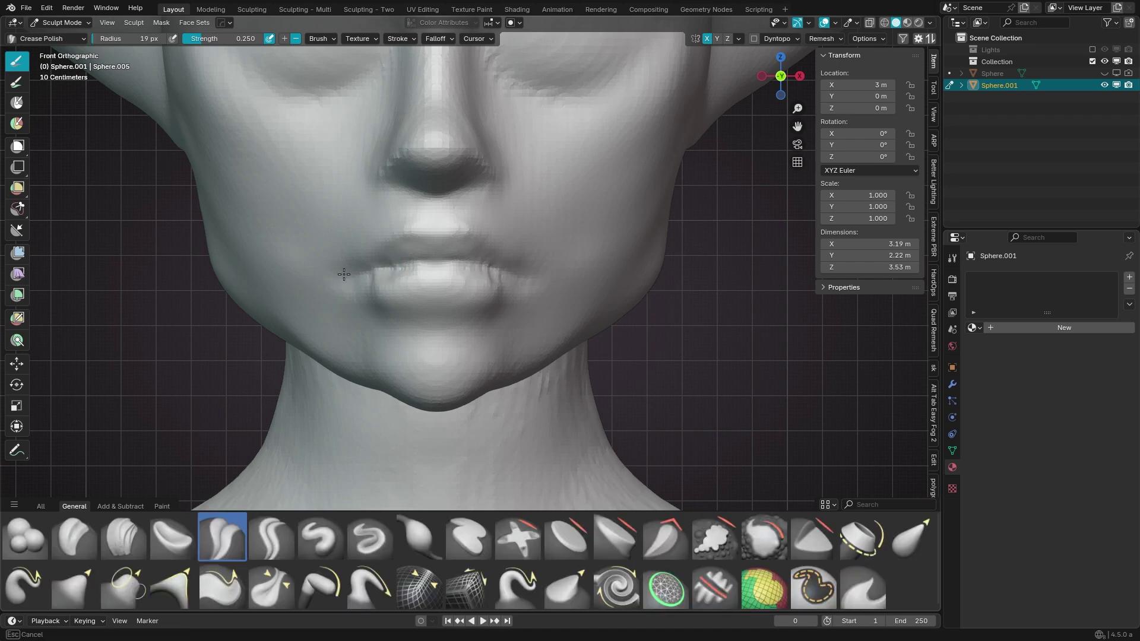
# Step: Reshape the upper lip with the Grab brush at a 107 px radius
pyautogui.press(']')
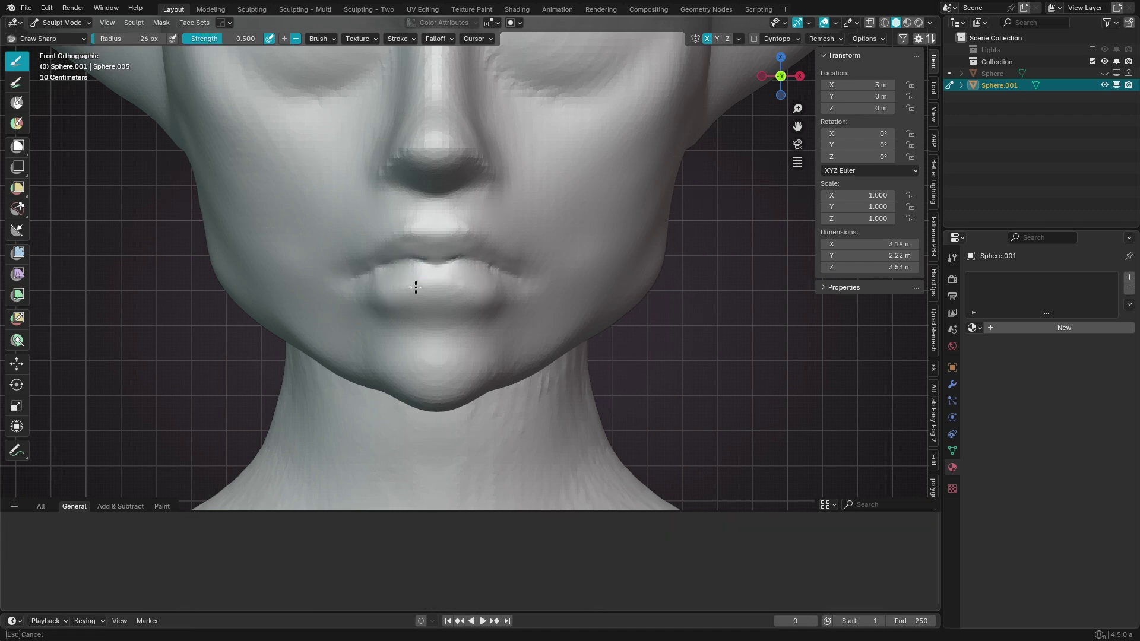
pyautogui.moveTo(400, 257)
pyautogui.mouseDown(button='middle')
pyautogui.moveTo(422, 208)
pyautogui.moveTo(433, 234)
pyautogui.mouseUp(button='middle')
pyautogui.hotkey('shift', 'c')
pyautogui.press(']')
pyautogui.press('g')
pyautogui.press('KP_1')
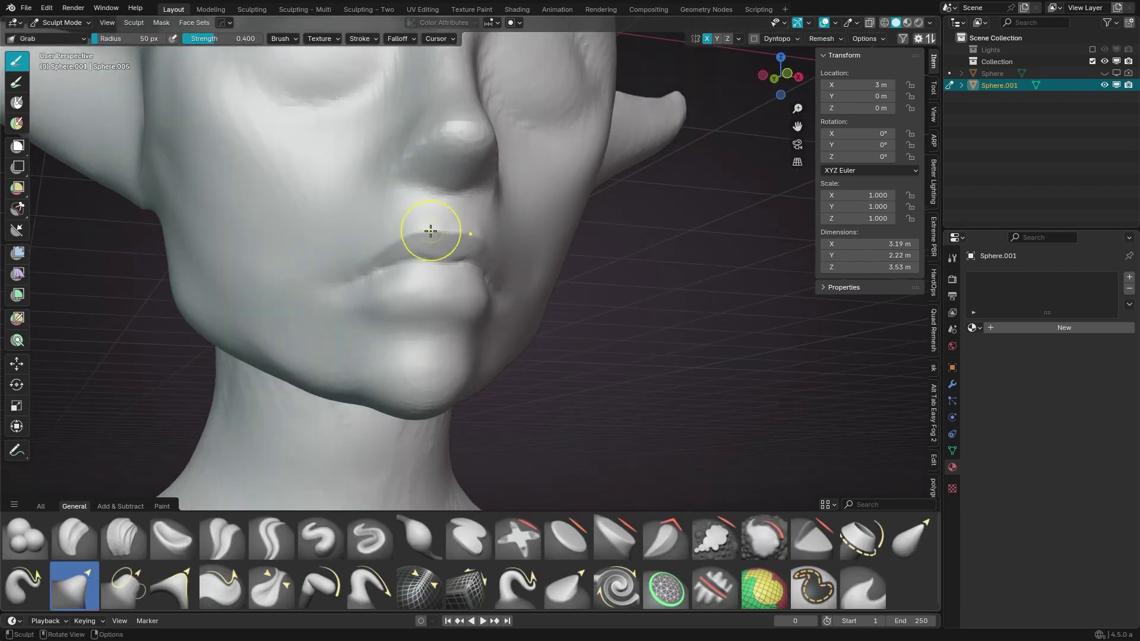
pyautogui.press('KP_1')
pyautogui.moveTo(453, 237); pyautogui.dragTo(453, 231)
pyautogui.press(']')
pyautogui.press(']')
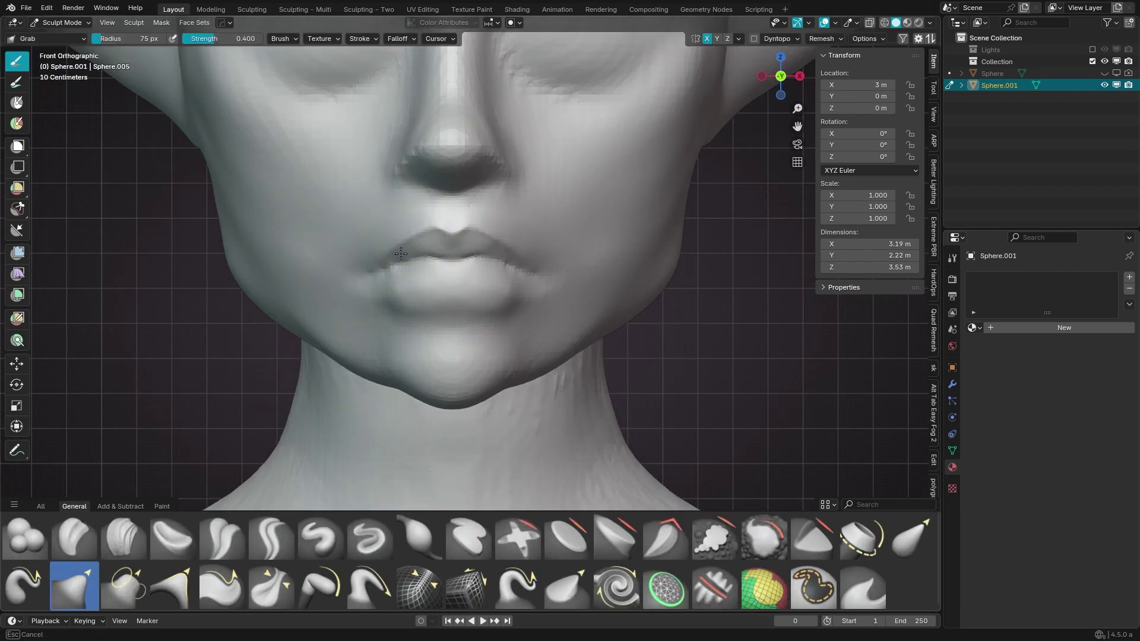
pyautogui.click(370, 271)
# Step: Carve the lip line and mouth corners with Crease Polish and Draw Sharp brushes
pyautogui.hotkey('shift', 'c')
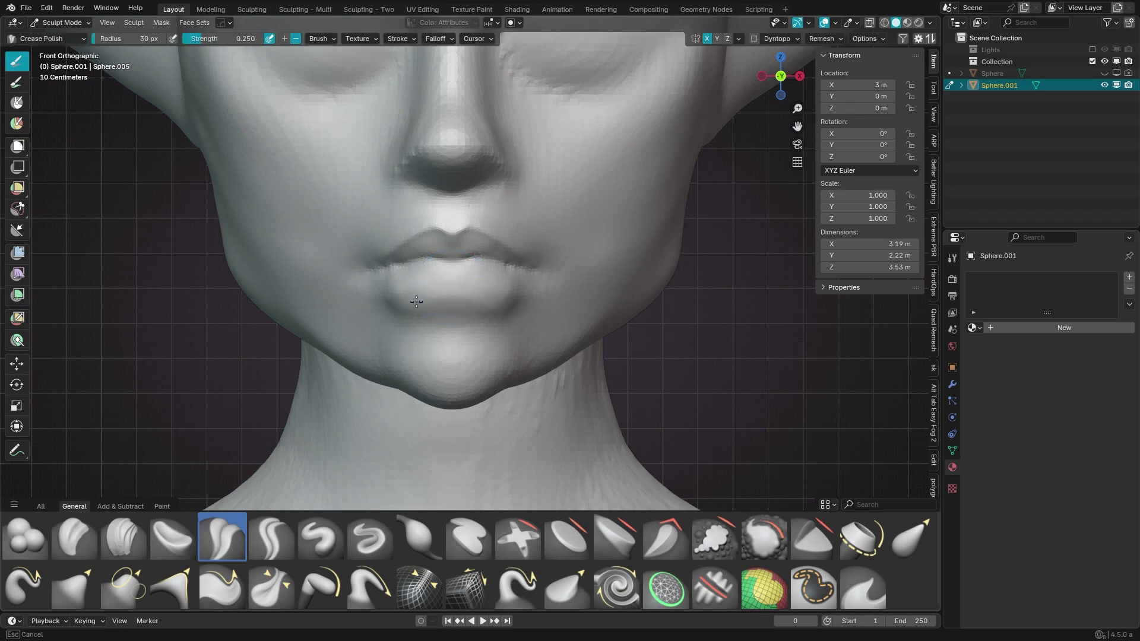
pyautogui.moveTo(416, 302); pyautogui.dragTo(400, 296, button='middle')
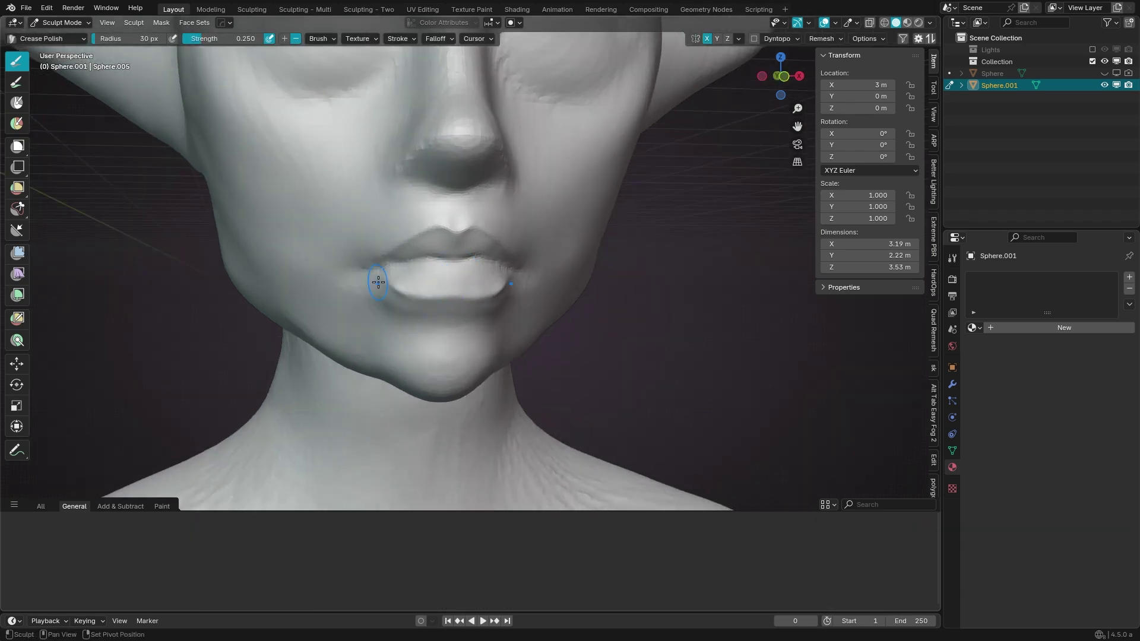
pyautogui.hotkey('shift', 'v')
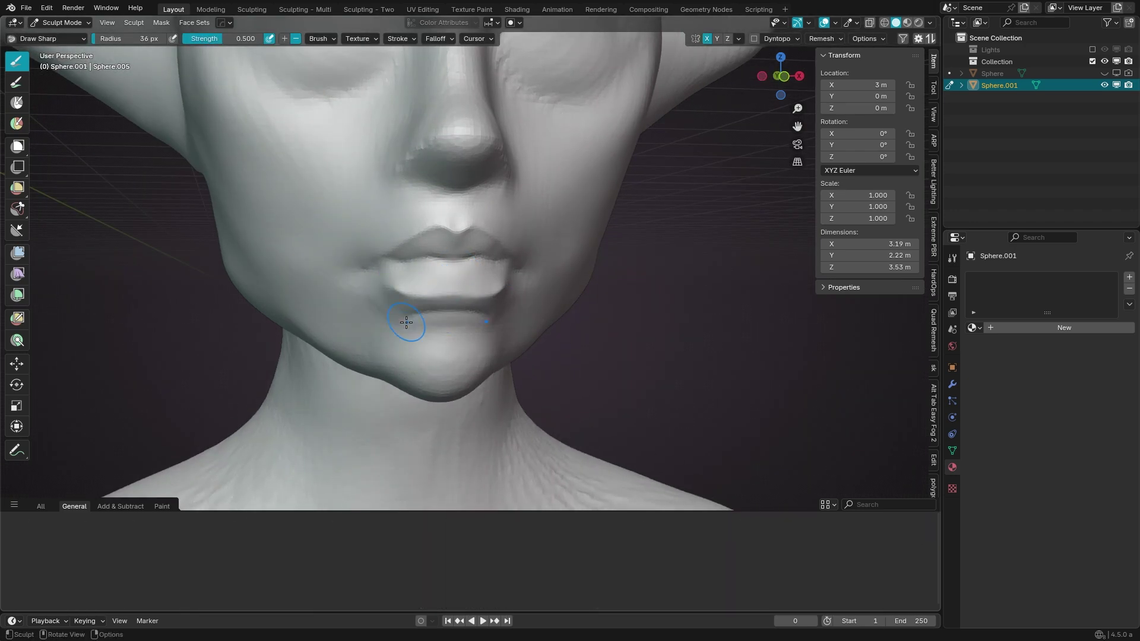
pyautogui.moveTo(400, 259); pyautogui.dragTo(368, 258, button='middle')
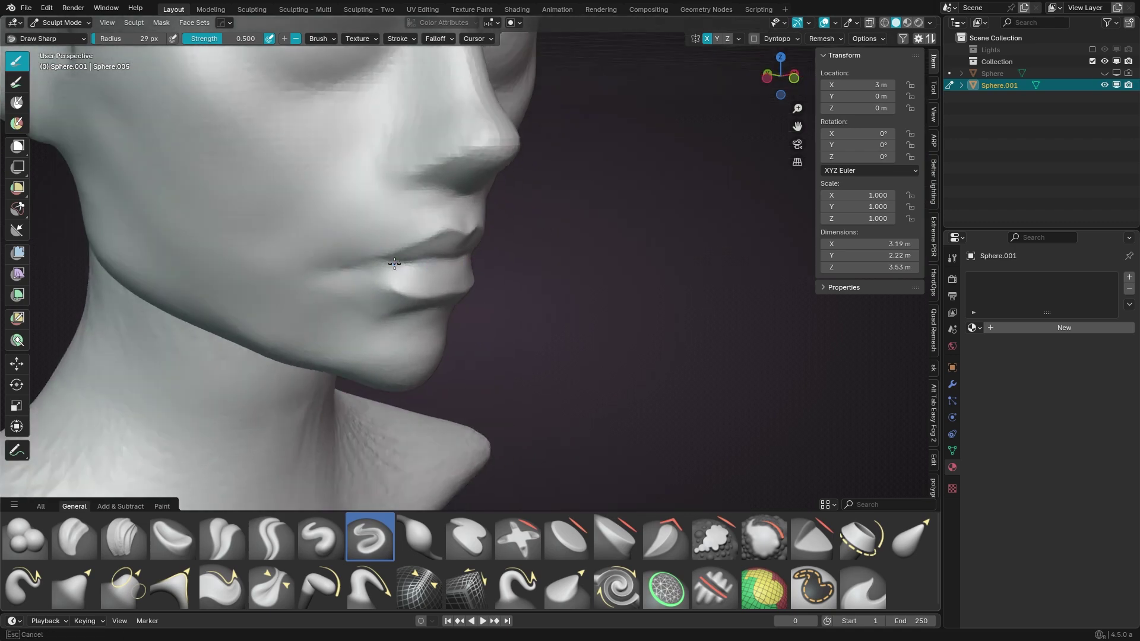
pyautogui.moveTo(403, 262); pyautogui.dragTo(406, 259)
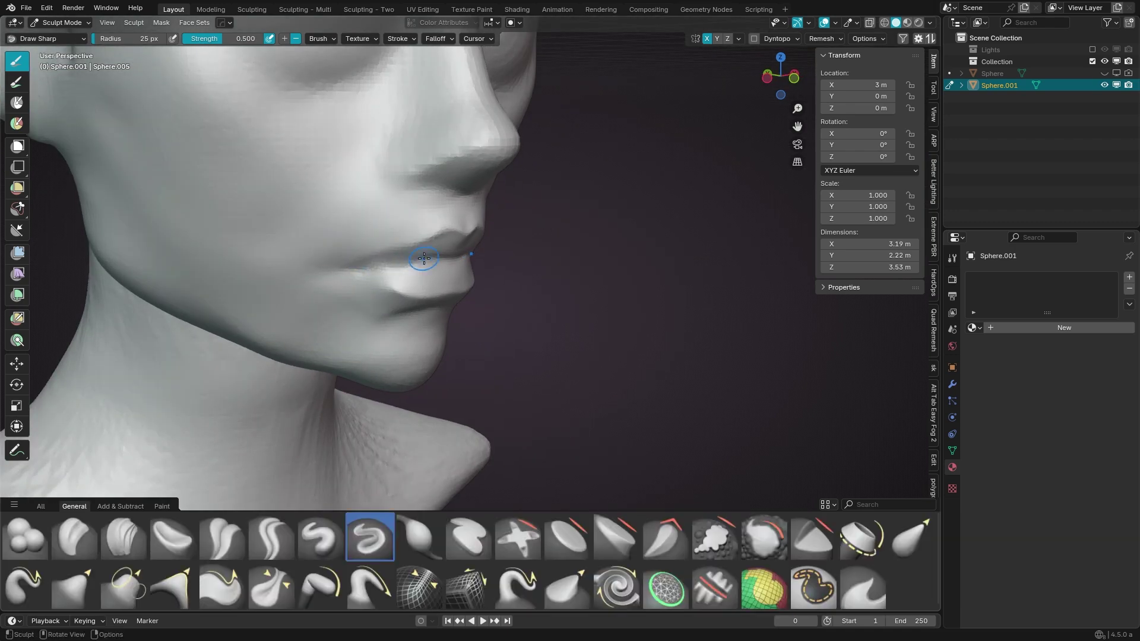
pyautogui.keyDown('alt'); pyautogui.moveTo(463, 211); pyautogui.dragTo(500, 231, button='middle'); pyautogui.keyUp('alt')
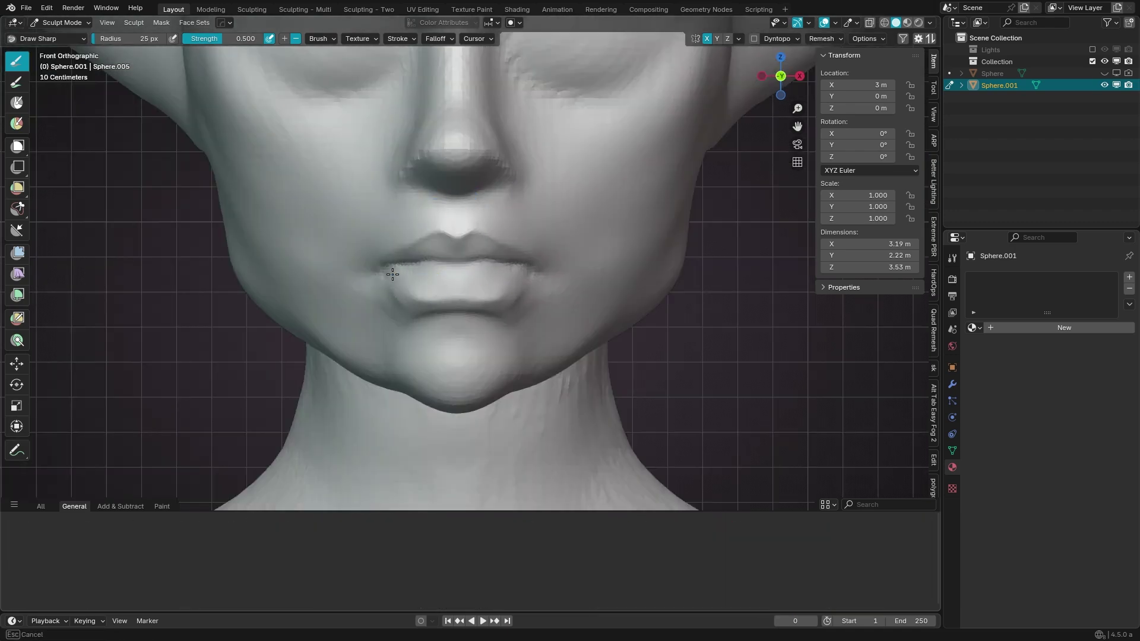
pyautogui.moveTo(389, 276); pyautogui.dragTo(389, 287, button='middle')
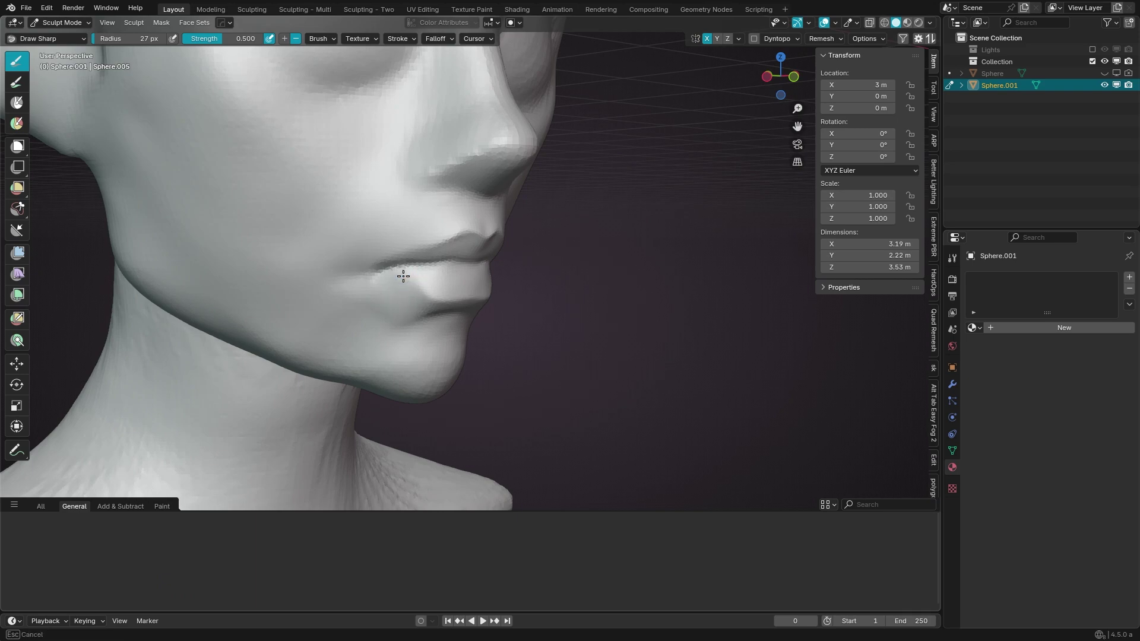
pyautogui.moveTo(446, 315)
pyautogui.keyDown('alt'); pyautogui.mouseDown(button='middle')
pyautogui.moveTo(473, 374)
pyautogui.moveTo(420, 262)
pyautogui.moveTo(342, 270)
pyautogui.moveTo(314, 215)
pyautogui.mouseUp(button='middle'); pyautogui.keyUp('alt')
pyautogui.scroll(-3, 473, 374)
# Step: Enlarge the Grab brush for broad shaping of the forehead, checking from several angles
pyautogui.moveTo(357, 279)
pyautogui.mouseDown(button='middle')
pyautogui.moveTo(316, 264)
pyautogui.moveTo(446, 173)
pyautogui.mouseUp(button='middle')
pyautogui.scroll(-3, 407, 288)
pyautogui.press('g')
pyautogui.scroll(3, 407, 288)
pyautogui.moveTo(407, 288); pyautogui.dragTo(377, 173, button='middle')
pyautogui.press('f')
pyautogui.click(356, 223)
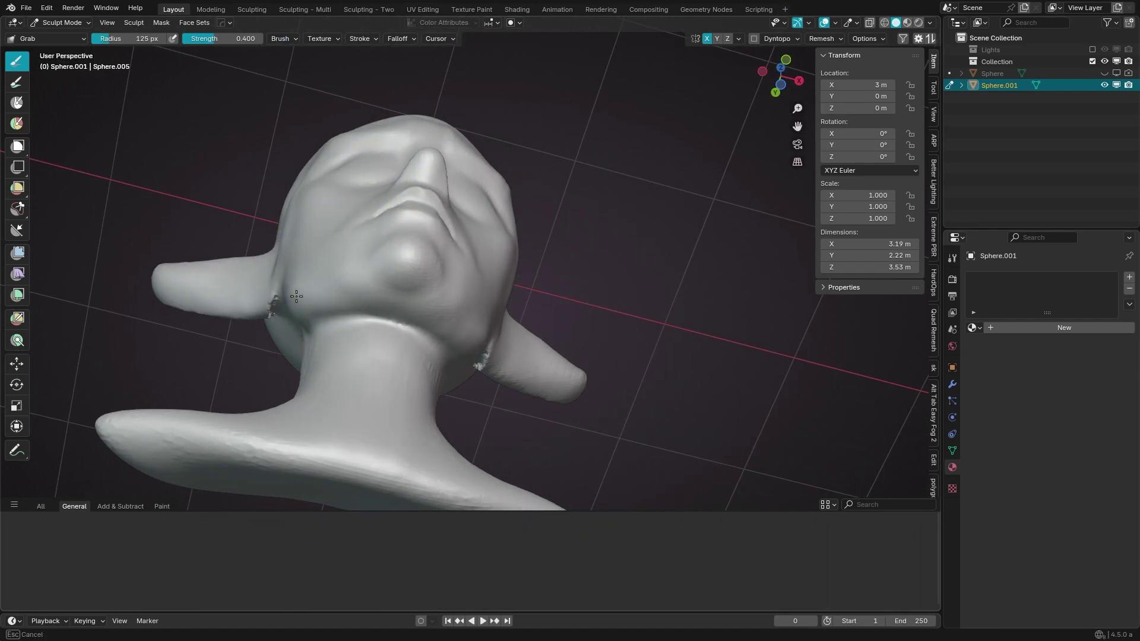
pyautogui.moveTo(345, 250)
pyautogui.mouseDown(button='middle')
pyautogui.moveTo(300, 265)
pyautogui.moveTo(296, 311)
pyautogui.moveTo(415, 267)
pyautogui.moveTo(453, 224)
pyautogui.mouseUp(button='middle')
pyautogui.press('f')
pyautogui.press('f')
pyautogui.click(414, 238)
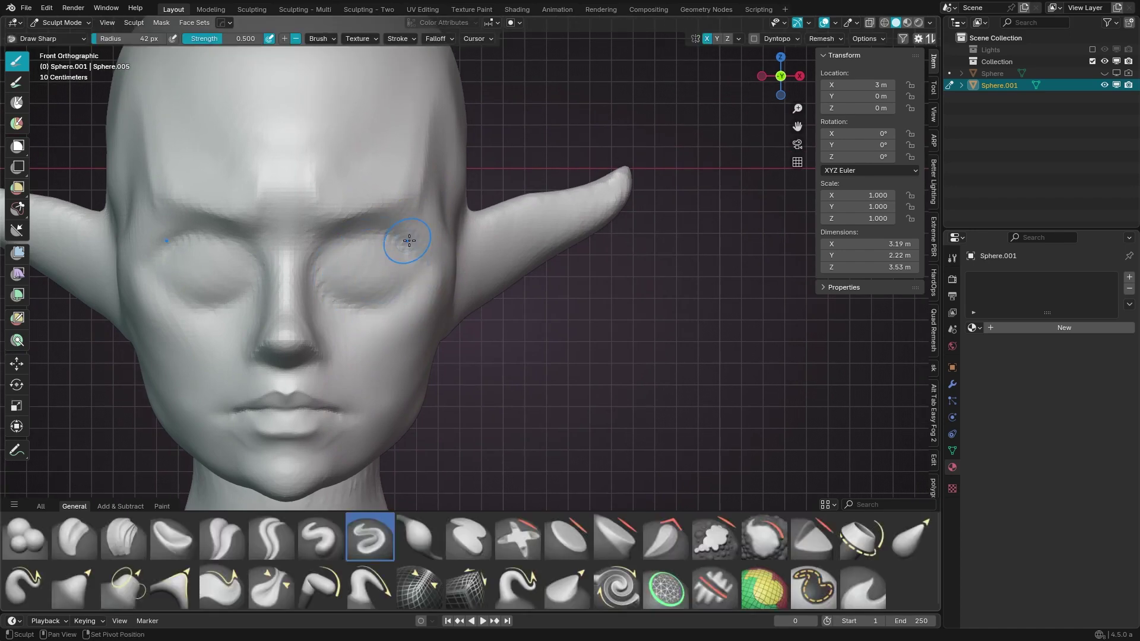
pyautogui.moveTo(282, 178)
pyautogui.mouseDown(button='middle')
pyautogui.moveTo(330, 217)
pyautogui.moveTo(349, 267)
pyautogui.mouseUp(button='middle')
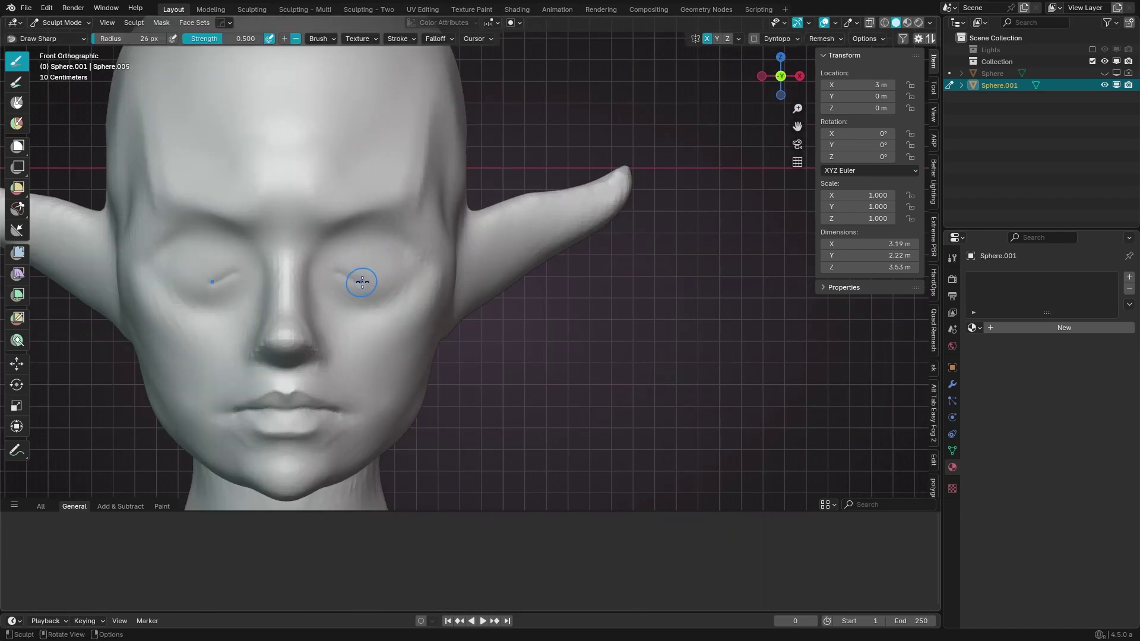
pyautogui.moveTo(370, 279); pyautogui.dragTo(419, 162, button='middle')
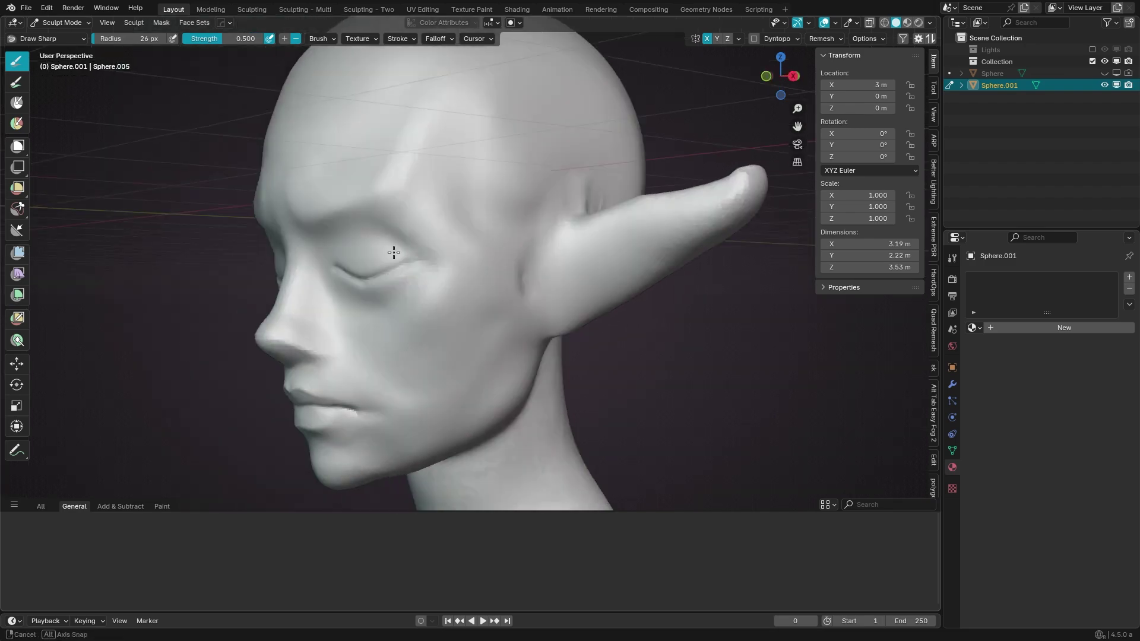
# Step: Grab-shape the chin, viewing it from below, the side and the front
pyautogui.press('g')
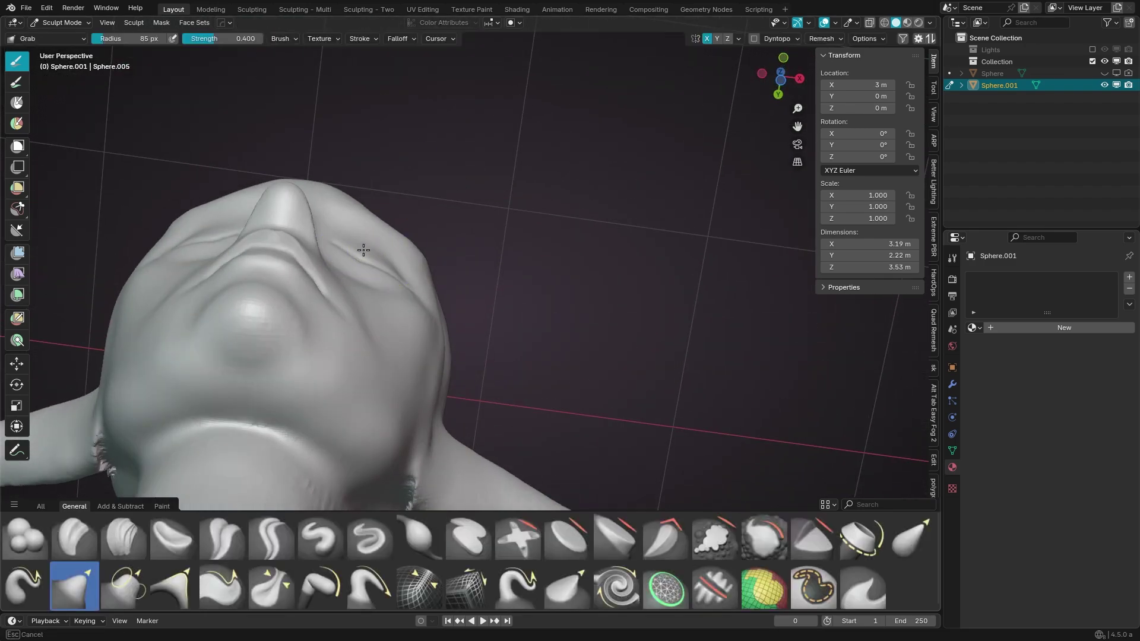
pyautogui.moveTo(356, 246)
pyautogui.mouseDown(button='middle')
pyautogui.moveTo(368, 237)
pyautogui.moveTo(369, 254)
pyautogui.moveTo(407, 288)
pyautogui.moveTo(292, 196)
pyautogui.moveTo(287, 171)
pyautogui.mouseUp(button='middle')
pyautogui.press('KP_3')
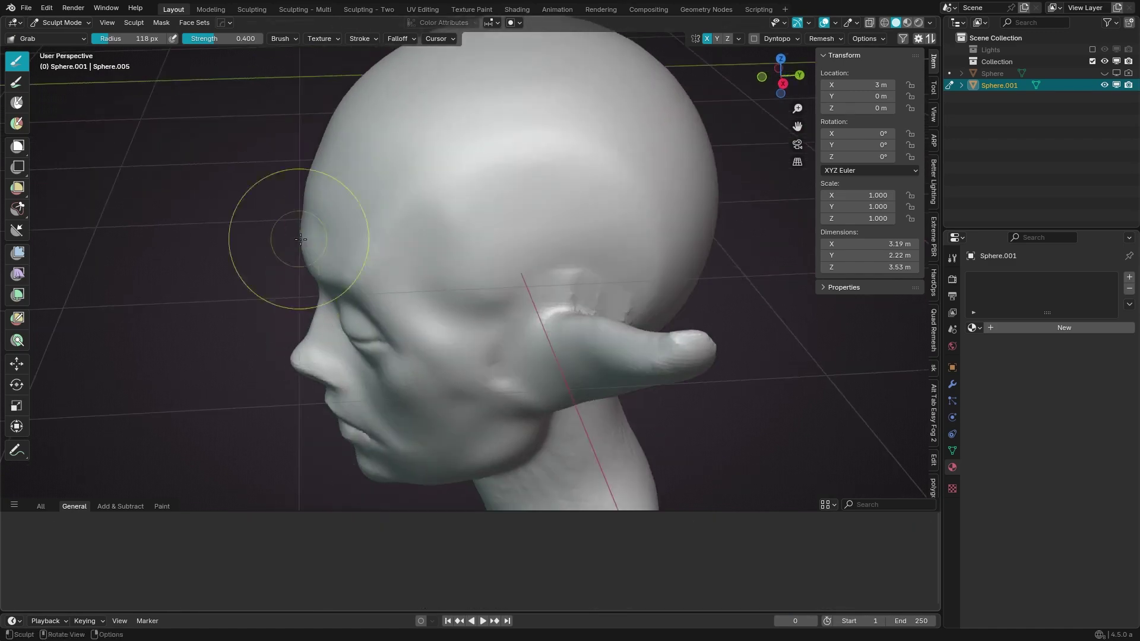
pyautogui.press('KP_1')
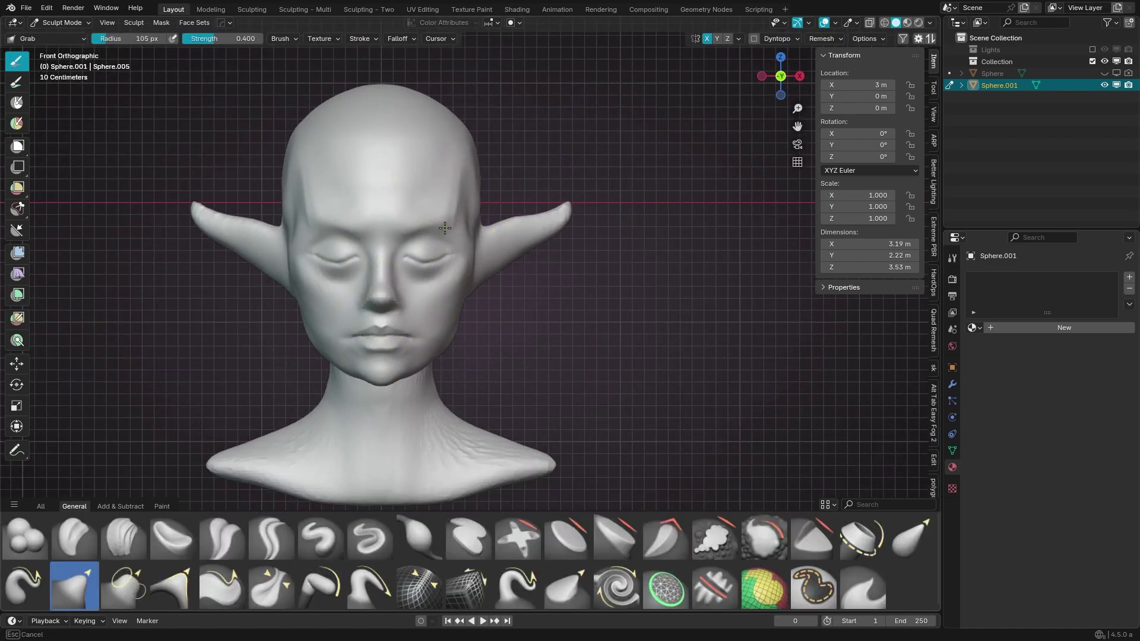
pyautogui.scroll(-3, 406, 359)
pyautogui.moveTo(394, 368); pyautogui.dragTo(453, 331, button='middle')
pyautogui.moveTo(376, 385)
pyautogui.mouseDown(button='middle')
pyautogui.moveTo(344, 484)
pyautogui.moveTo(297, 332)
pyautogui.mouseUp(button='middle')
pyautogui.press('KP_1')
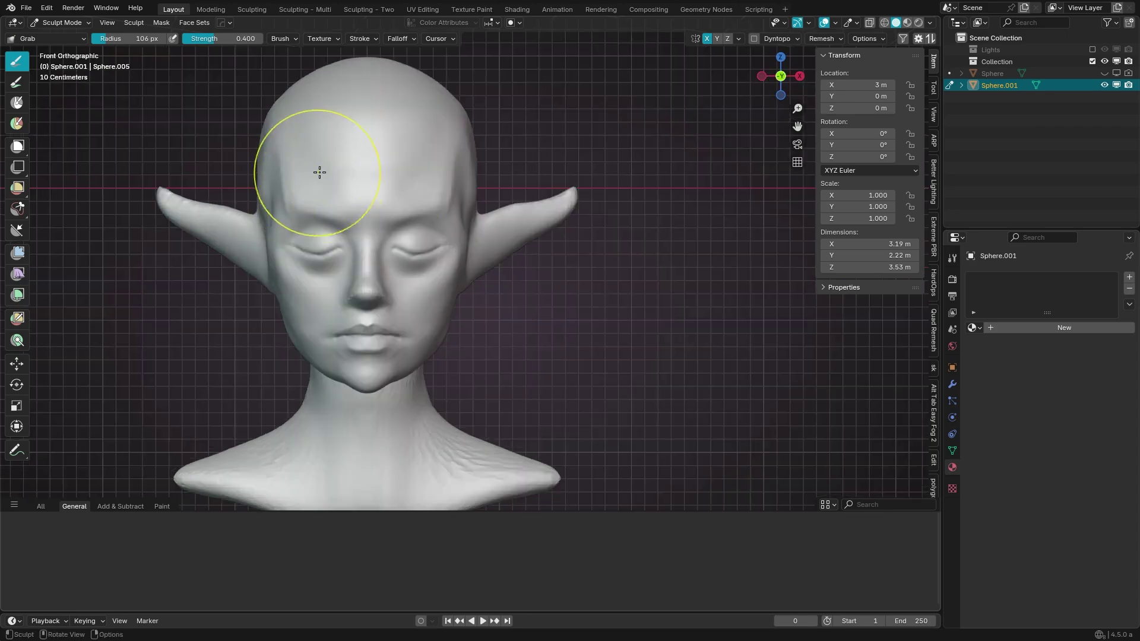
# Step: Resize the Grab brush and line up a front view of the face
pyautogui.press('f')
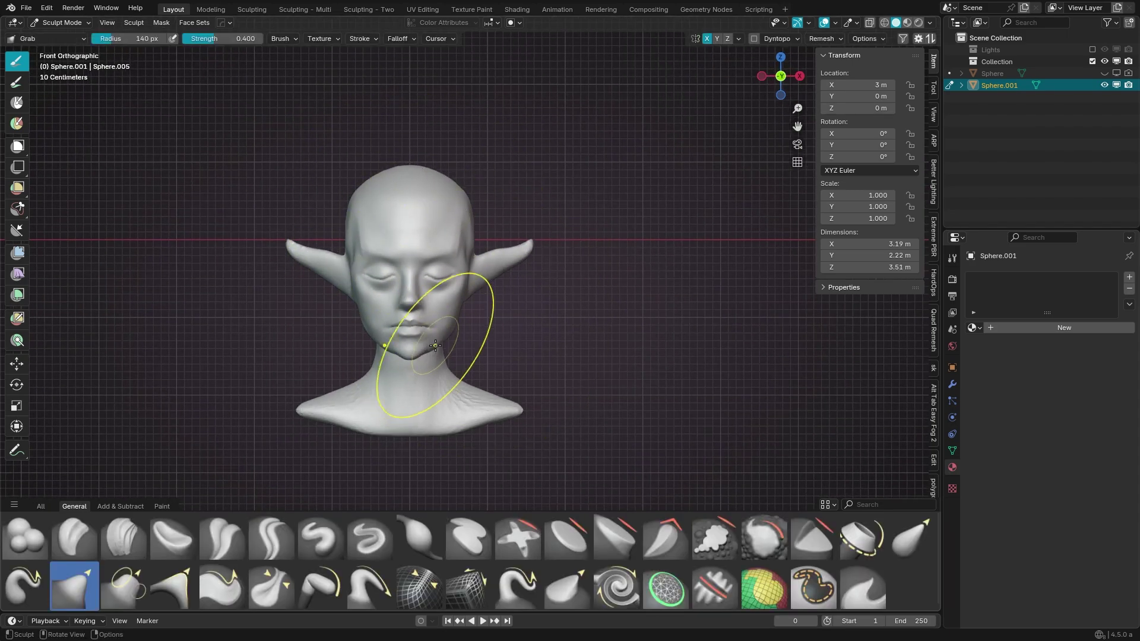
pyautogui.scroll(3, 420, 255)
pyautogui.press('f')
pyautogui.click(383, 267)
pyautogui.moveTo(383, 267)
pyautogui.mouseDown(button='middle')
pyautogui.moveTo(451, 285)
pyautogui.moveTo(407, 255)
pyautogui.mouseUp(button='middle')
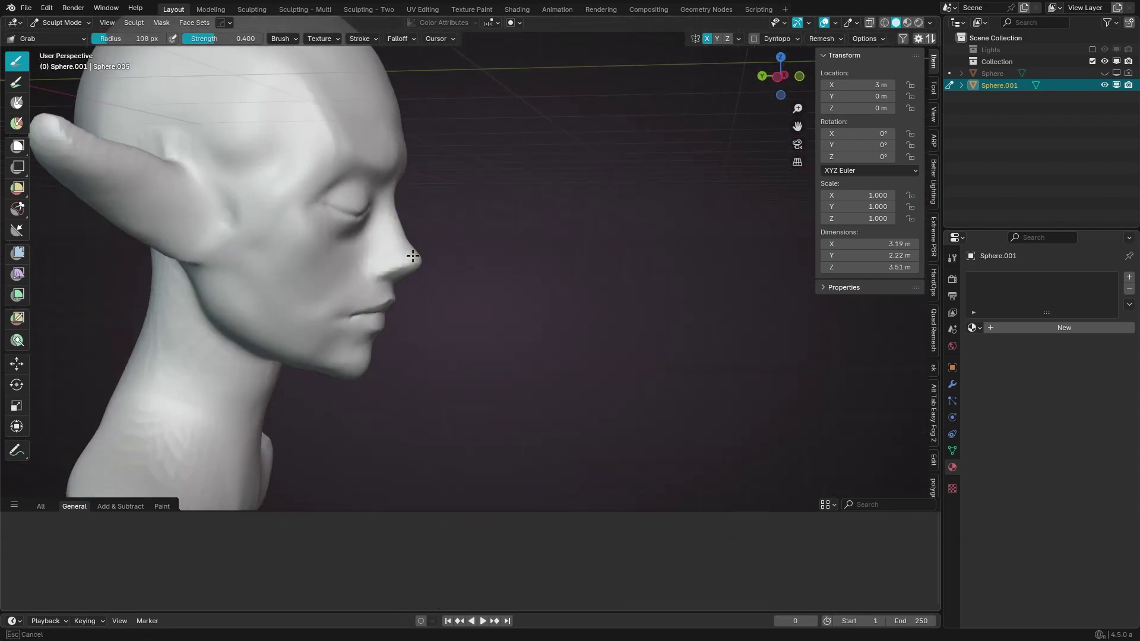
pyautogui.press('KP_1')
pyautogui.scroll(-3, 520, 330)
pyautogui.scroll(5, 463, 309)
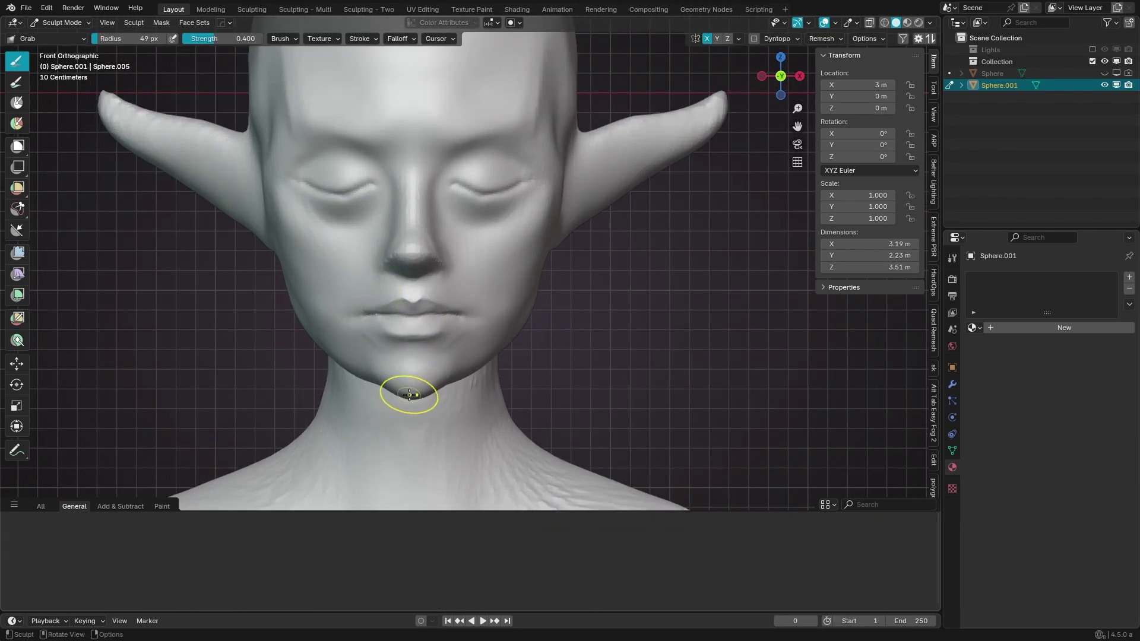
# Step: Pull the left jaw outward and check it in side and front views
pyautogui.moveTo(409, 395); pyautogui.dragTo(357, 369, button='middle')
pyautogui.moveTo(356, 368); pyautogui.dragTo(275, 348)
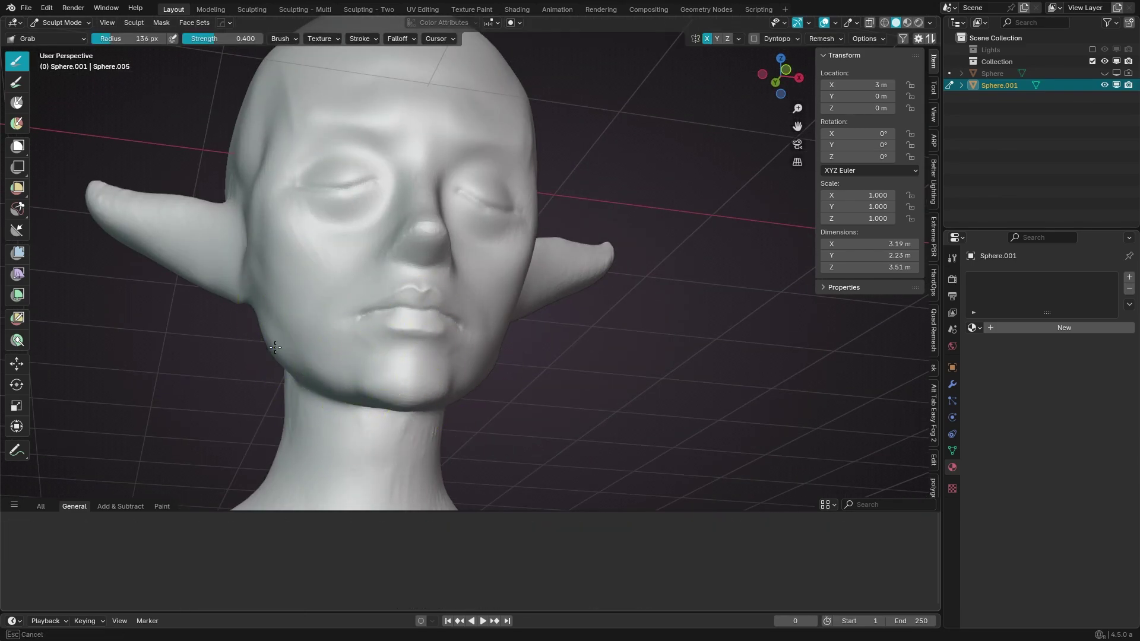
pyautogui.press('KP_1')
pyautogui.scroll(-3, 420, 356)
pyautogui.moveTo(420, 357)
pyautogui.mouseDown(button='middle')
pyautogui.moveTo(521, 369)
pyautogui.moveTo(453, 372)
pyautogui.mouseUp(button='middle')
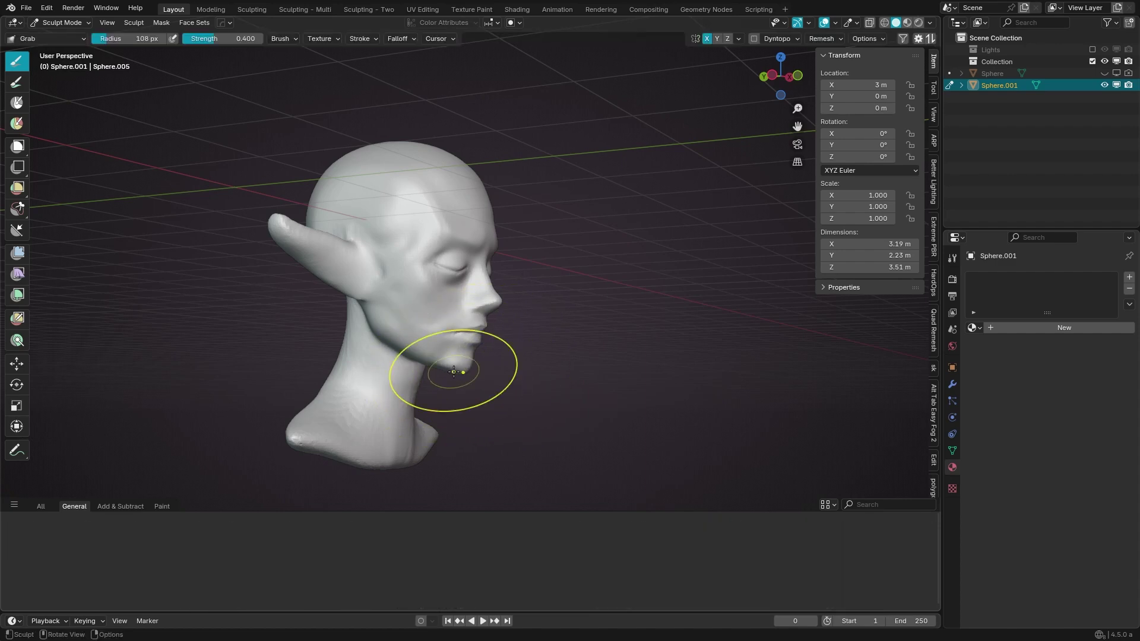
pyautogui.press('ctrl+KP_3')
pyautogui.press('KP_1')
pyautogui.scroll(4, 544, 221)
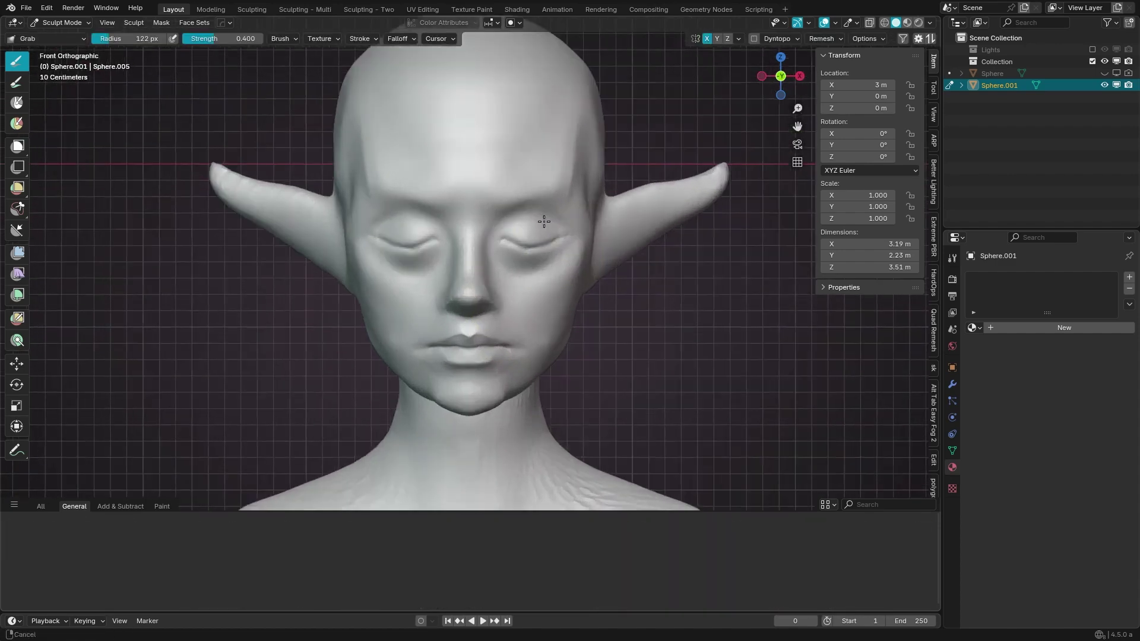
# Step: Sculpt around the eyes with a smaller standard Draw brush, then enlarge it
pyautogui.keyDown('shift'); pyautogui.moveTo(544, 221); pyautogui.dragTo(491, 267, button='middle'); pyautogui.keyUp('shift')
pyautogui.press('f')
pyautogui.click(491, 280)
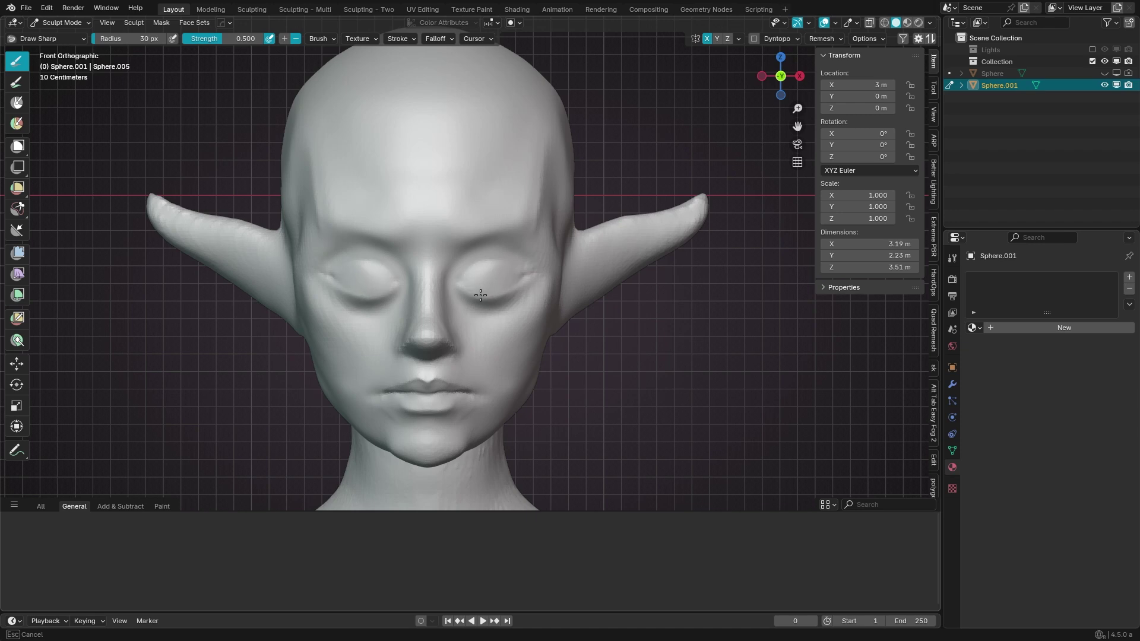
pyautogui.press('x')
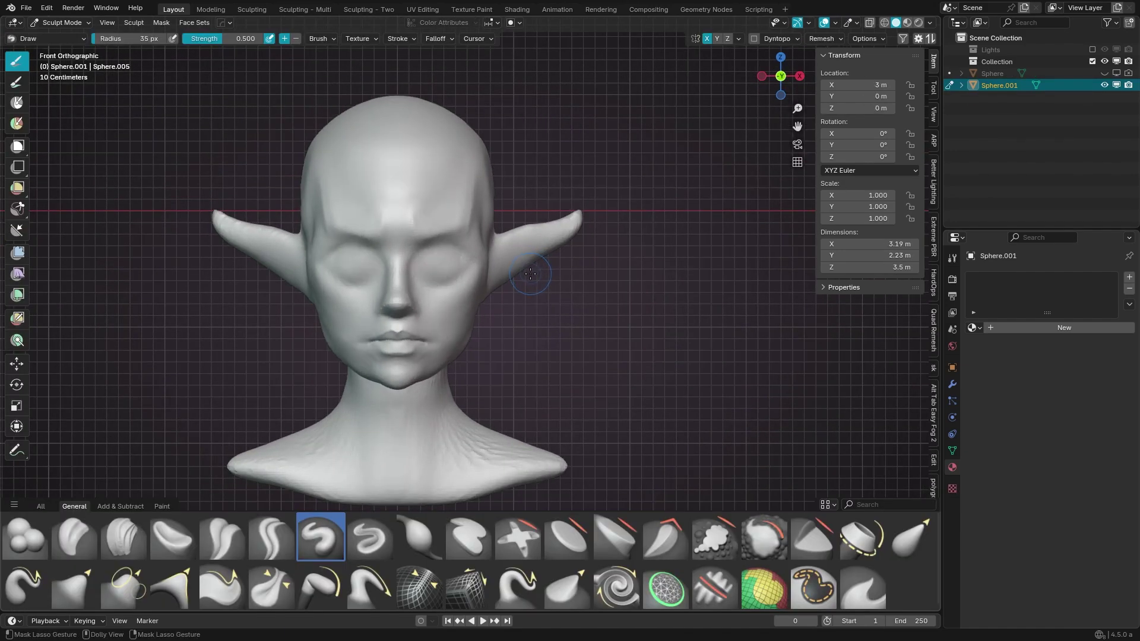
pyautogui.press('f')
pyautogui.click(446, 293)
pyautogui.moveTo(445, 293); pyautogui.dragTo(596, 264, button='middle')
pyautogui.press('KP_1')
pyautogui.scroll(-3, 597, 264)
# Step: In Object Mode, add a scaled-down UV Sphere as the eyeball
pyautogui.hotkey('ctrl', 'Tab')
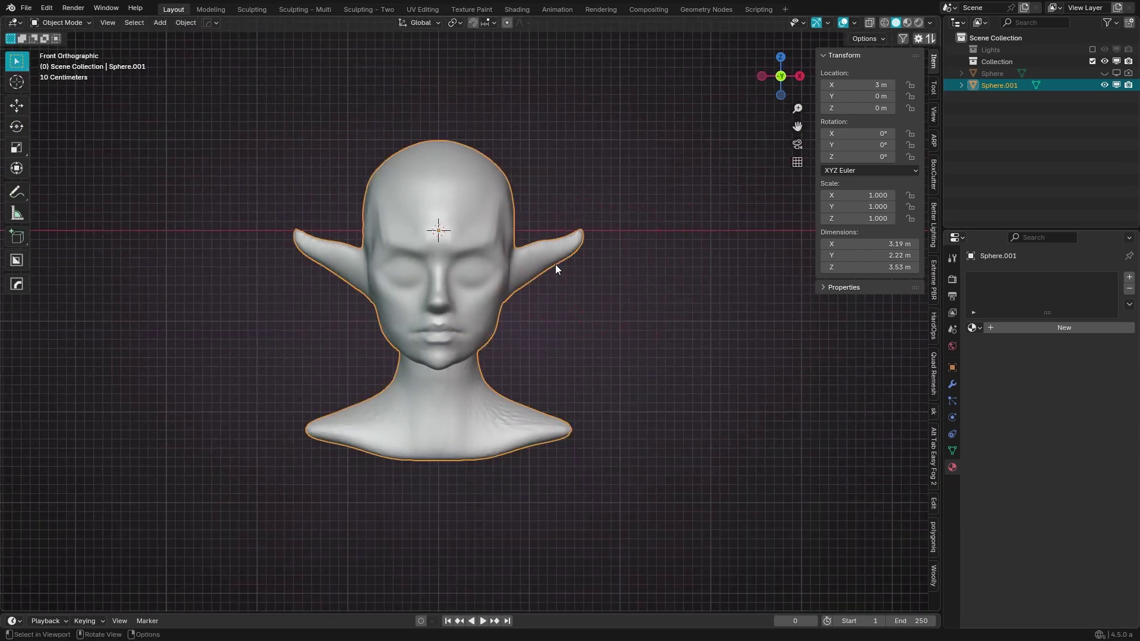
pyautogui.hotkey('alt', 'a')
pyautogui.press('q')
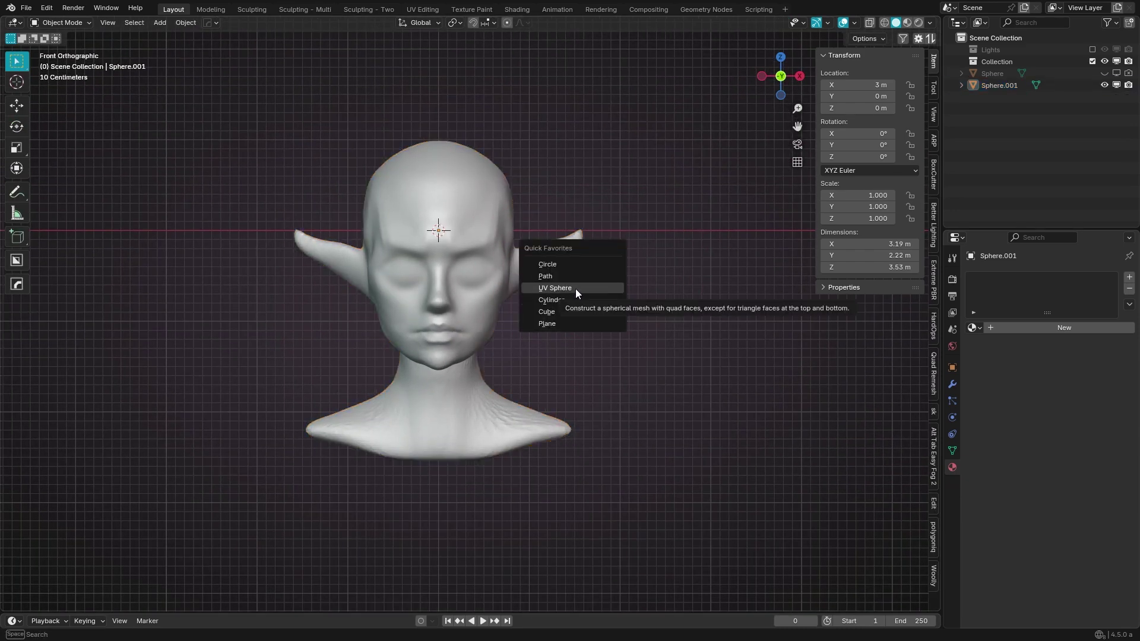
pyautogui.click(575, 289)
pyautogui.press('s')
pyautogui.click(469, 243)
# Step: Move the eyeball sphere into the eye socket along the depth axis
pyautogui.press('g')
pyautogui.click(508, 276)
pyautogui.press('KP_3')
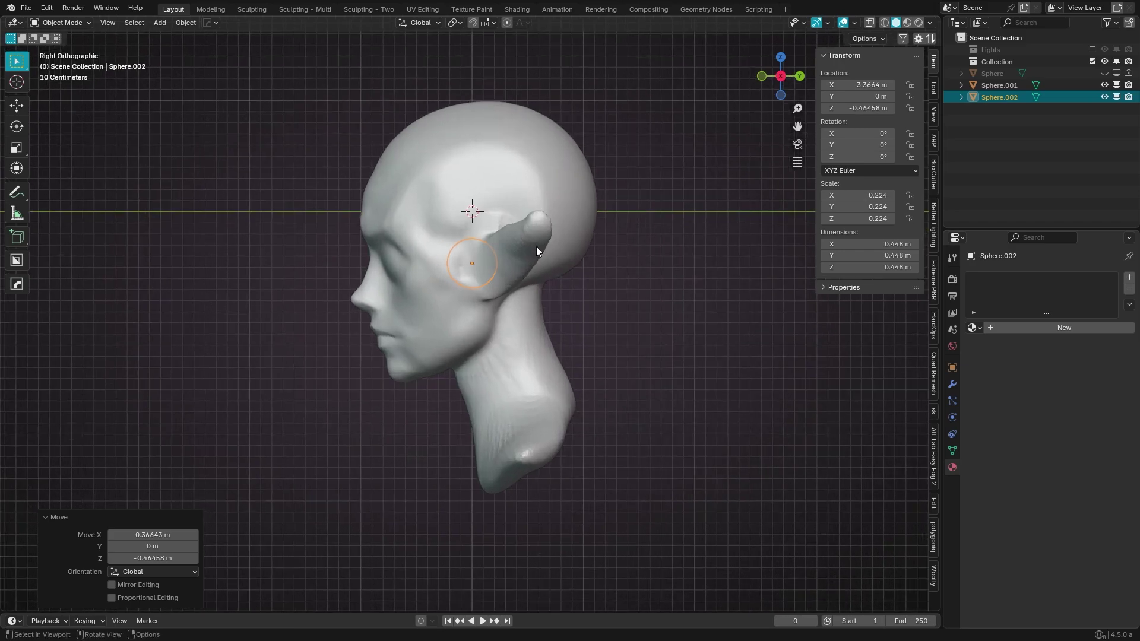
pyautogui.press('g')
pyautogui.press('y')
pyautogui.click(457, 275)
pyautogui.press('KP_1')
# Step: Reselect the head and return to sculpting with the standard Draw brush
pyautogui.click(505, 130)
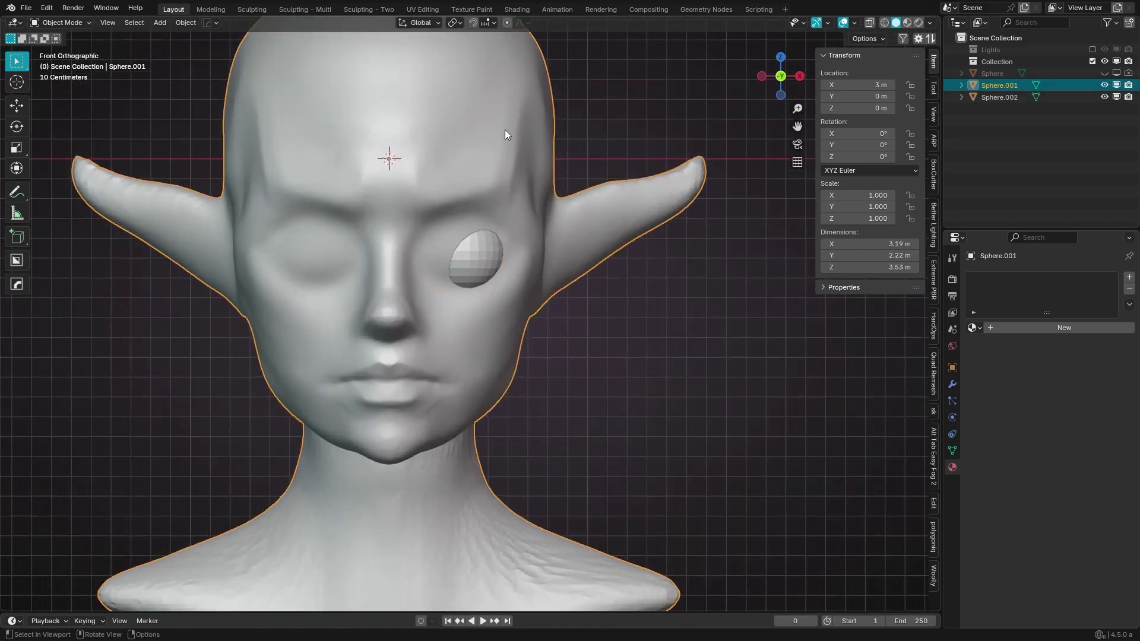
pyautogui.hotkey('ctrl', 'Tab')
pyautogui.scroll(1, 464, 253)
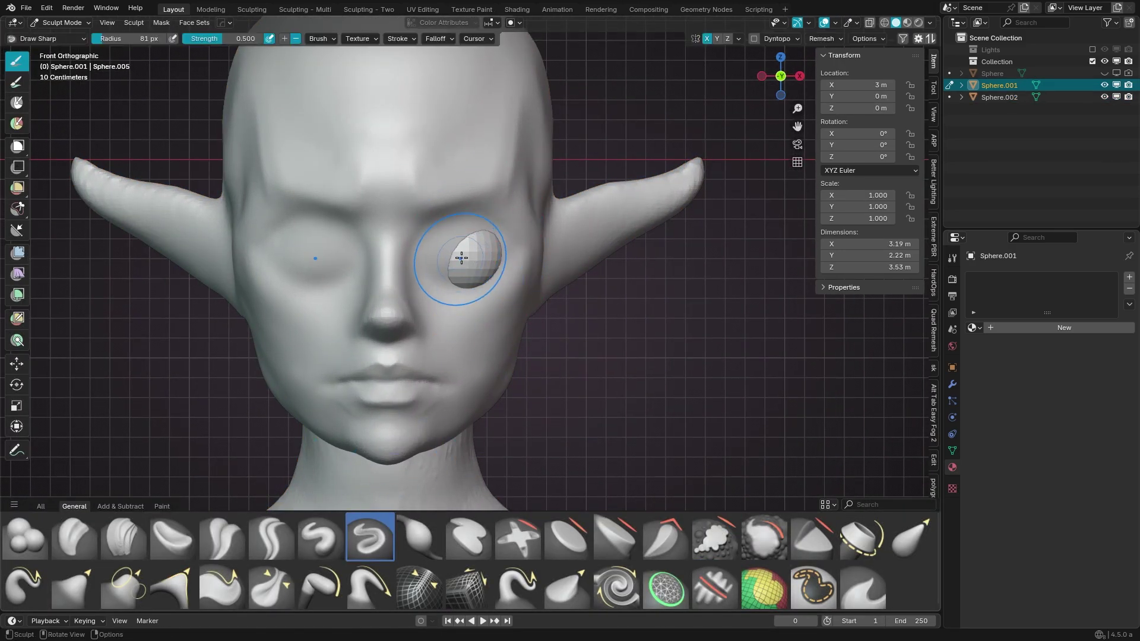
pyautogui.click(494, 254)
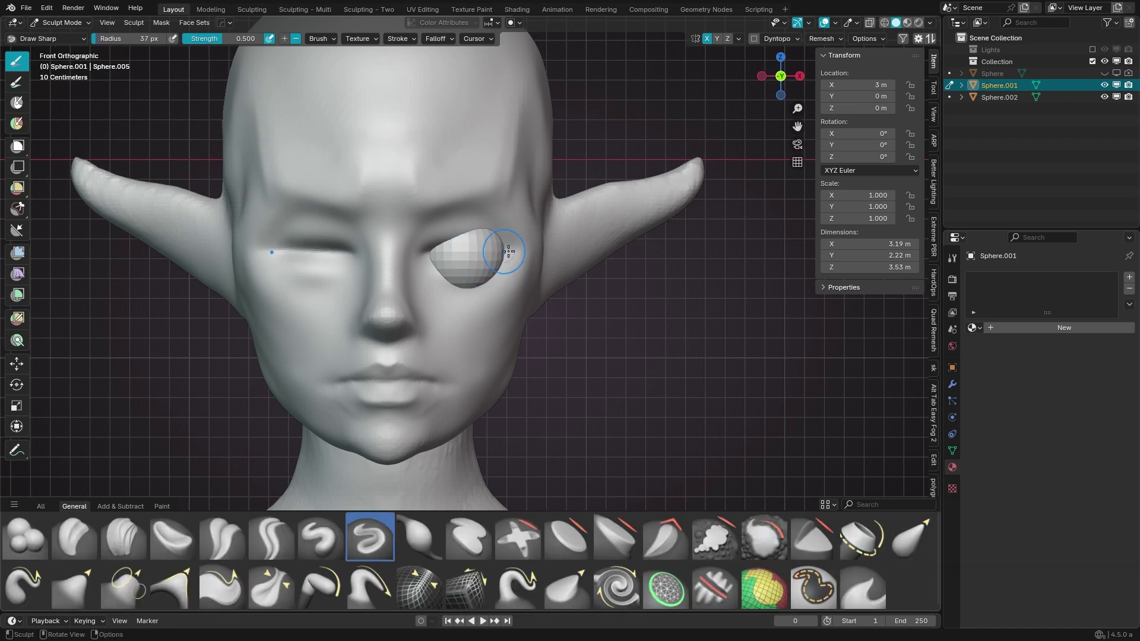
pyautogui.press('x')
# Step: Sculpt the eyelid folds with a smaller Draw brush, checking from the side
pyautogui.moveTo(471, 254); pyautogui.dragTo(427, 244, button='middle')
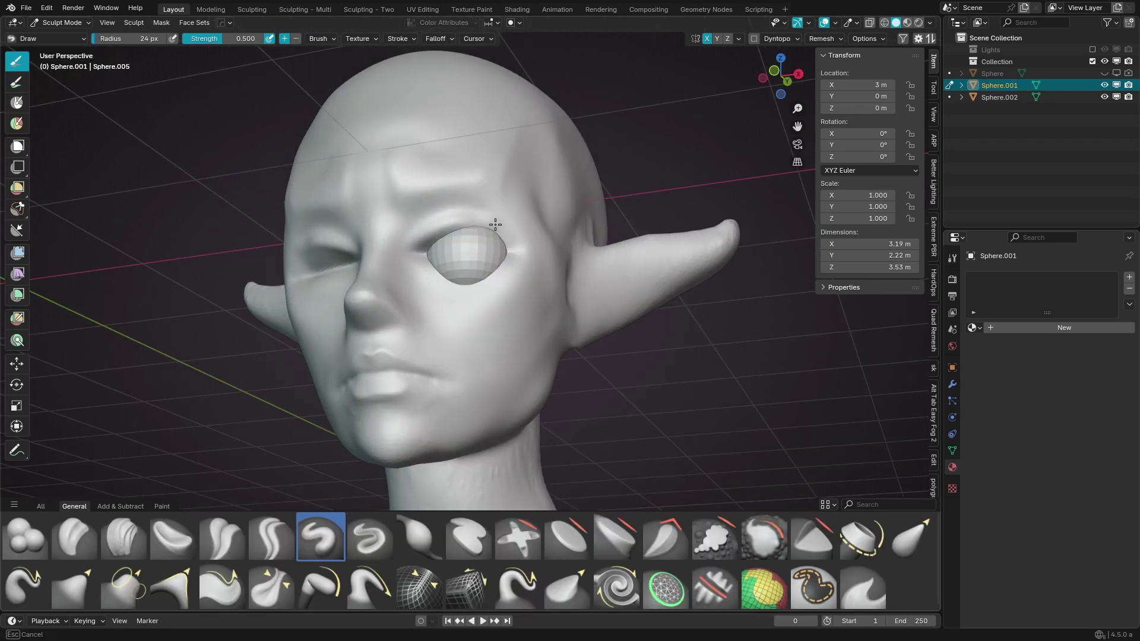
pyautogui.keyDown('alt'); pyautogui.moveTo(495, 224); pyautogui.dragTo(432, 262, button='middle'); pyautogui.keyUp('alt')
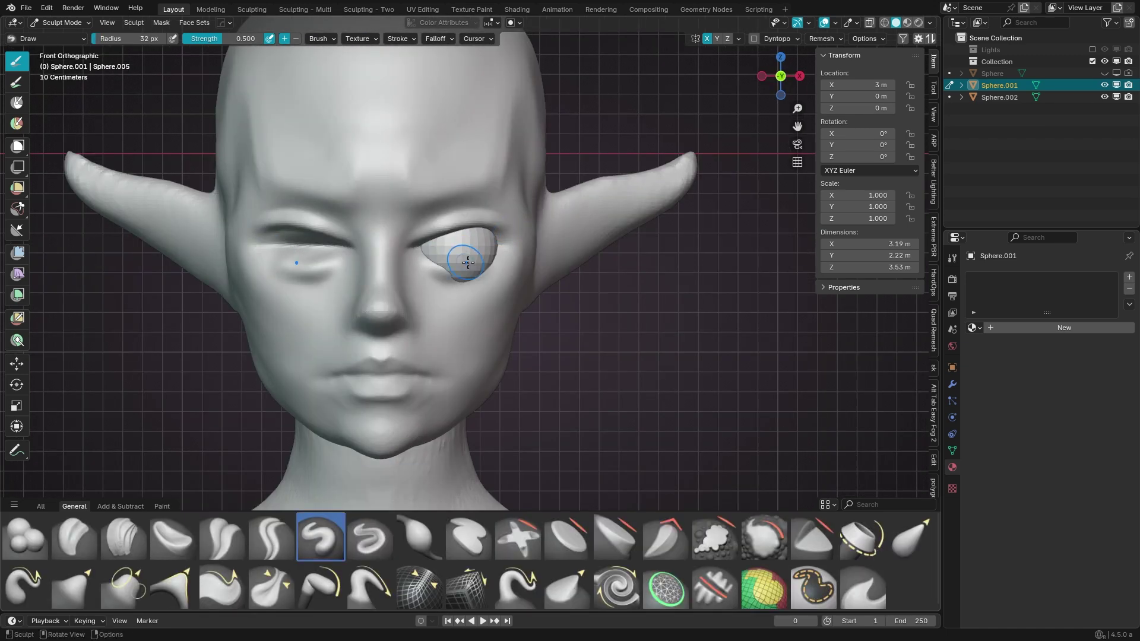
pyautogui.click(470, 268)
pyautogui.press('f')
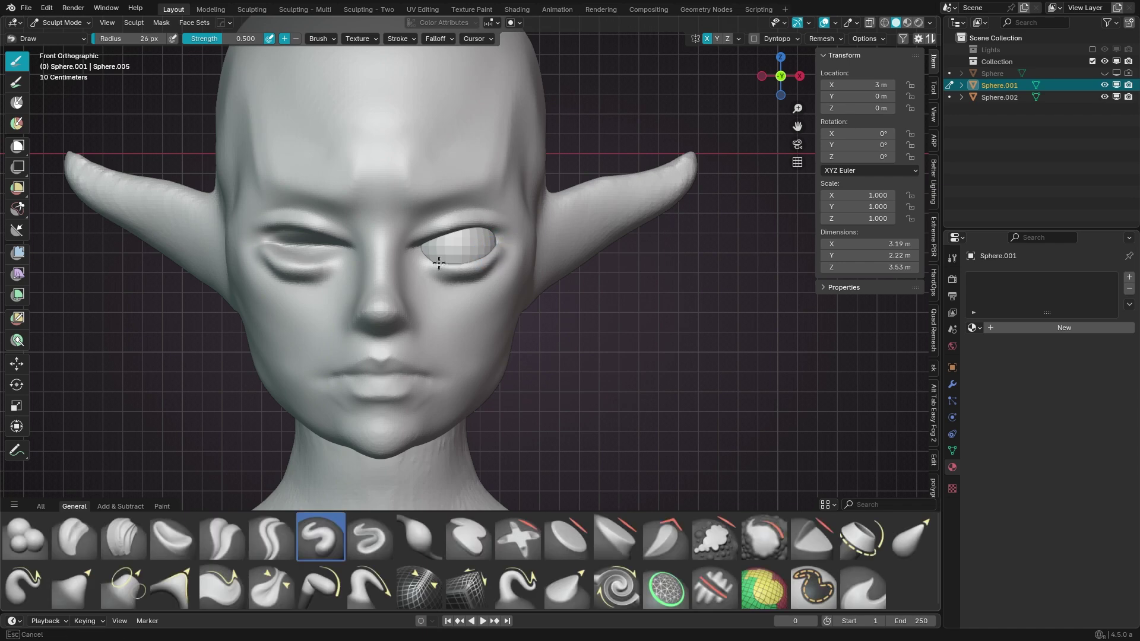
pyautogui.click(422, 251)
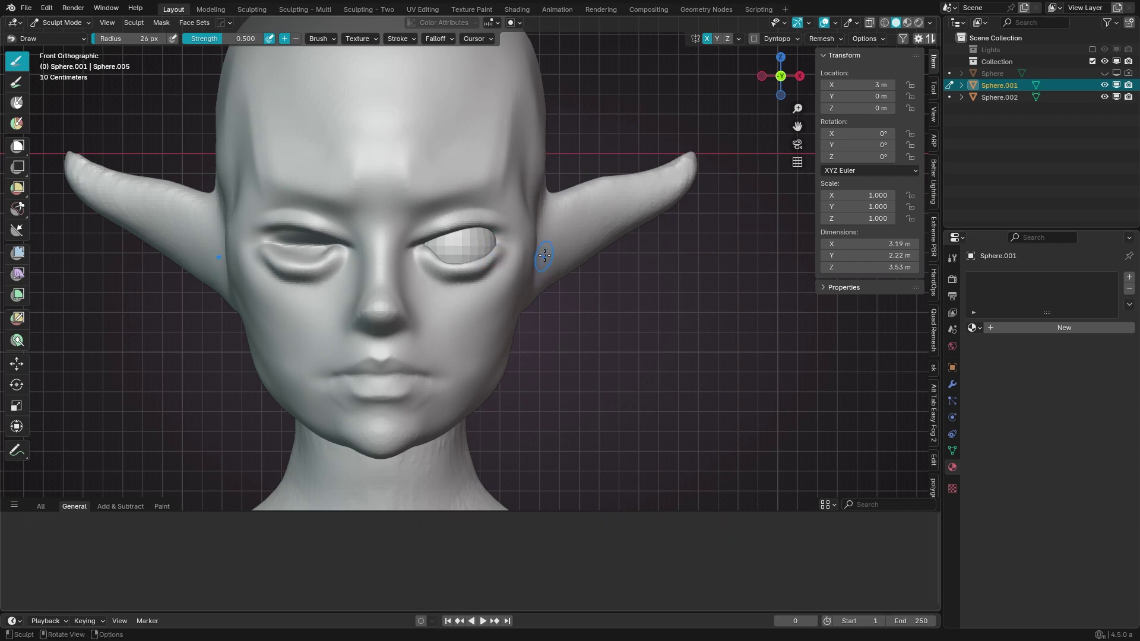
pyautogui.moveTo(544, 255); pyautogui.dragTo(511, 204, button='middle')
# Step: Pull the eyelid shapes into place with a smaller Grab brush from the front view
pyautogui.press('g')
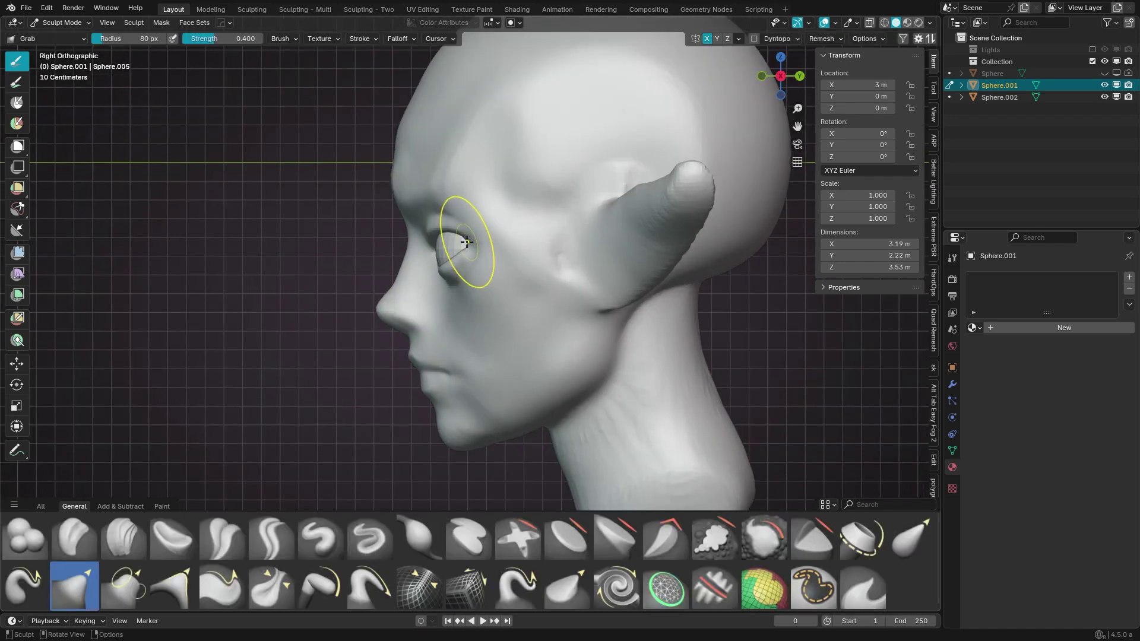
pyautogui.press('f')
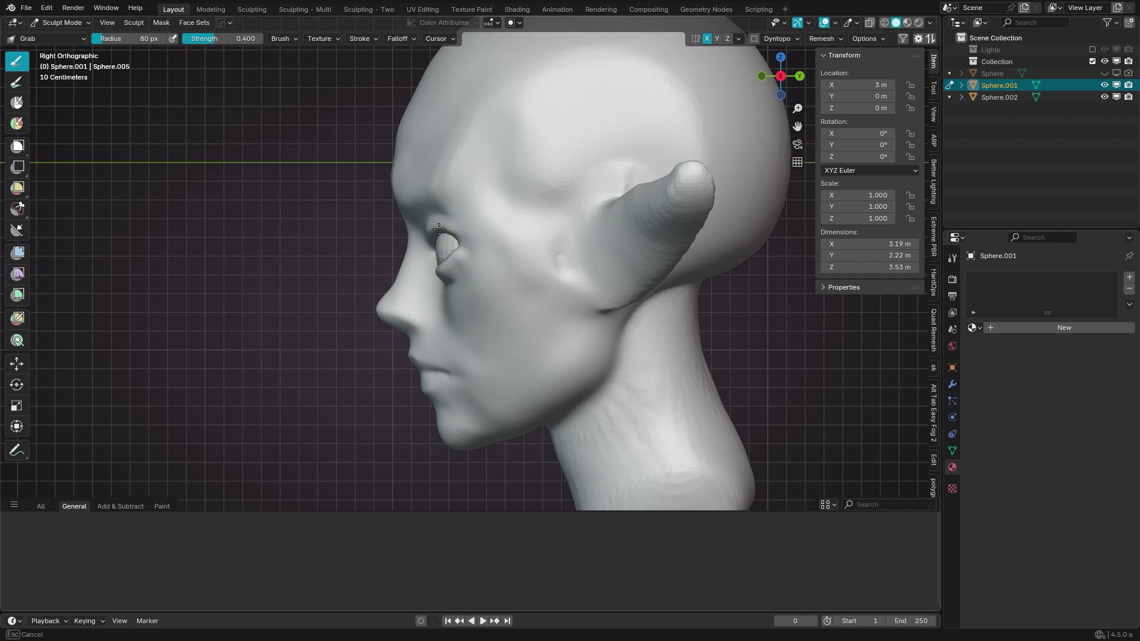
pyautogui.click(442, 246)
pyautogui.press('KP_1')
pyautogui.scroll(2, 420, 236)
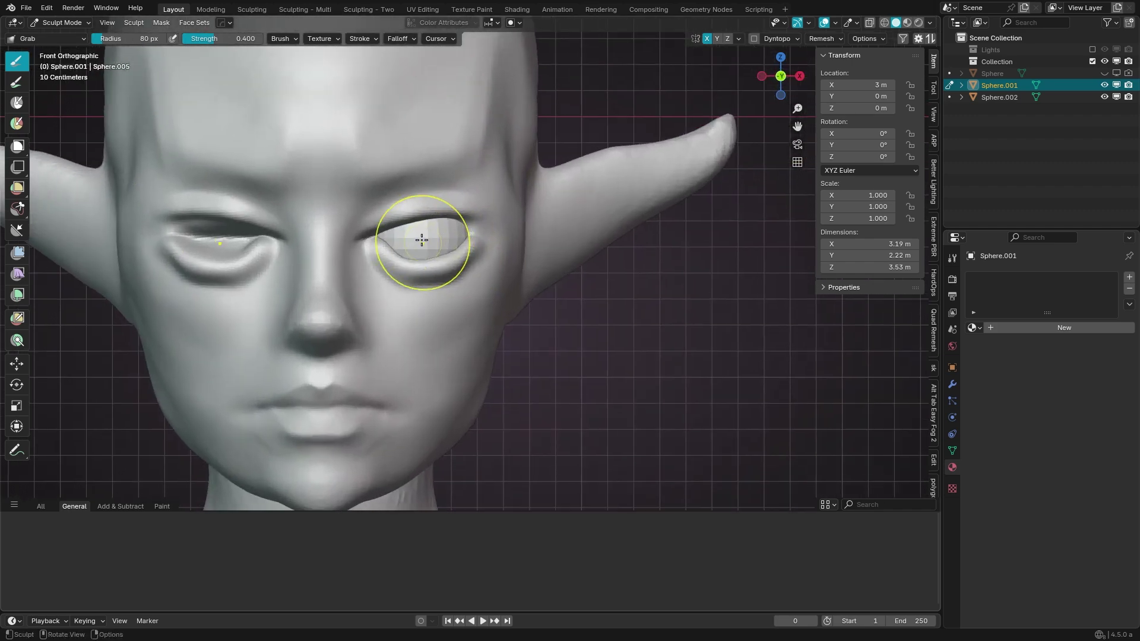
pyautogui.moveTo(377, 237); pyautogui.dragTo(382, 234)
pyautogui.click(373, 234)
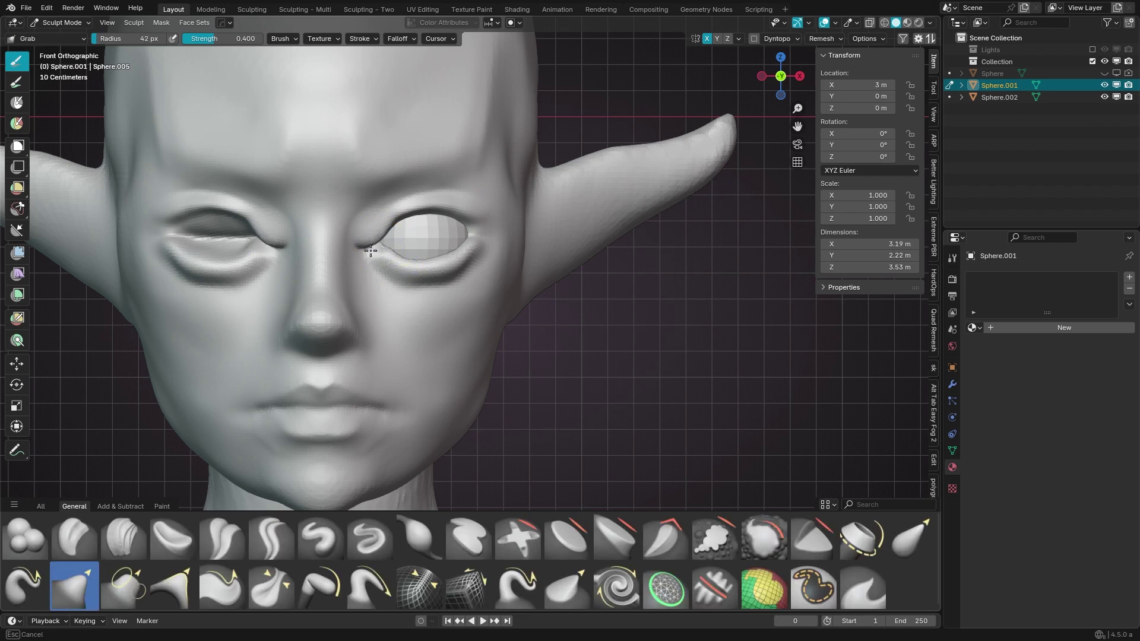
# Step: Build up clay strips along the sides of the nose and smooth the streaks
pyautogui.press('f')
pyautogui.press('c')
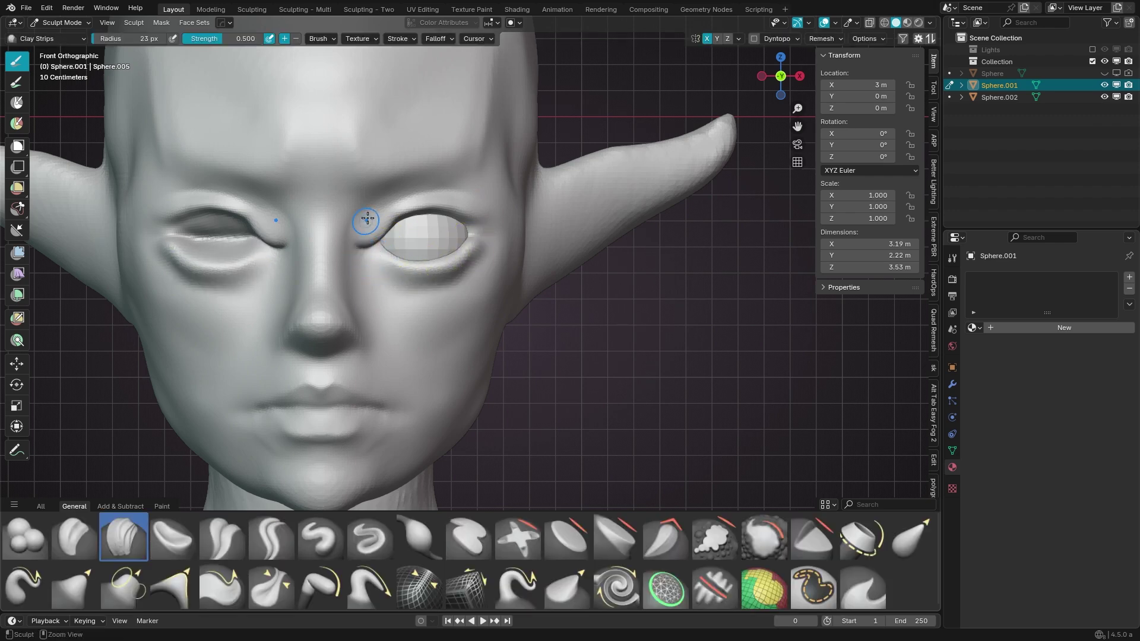
pyautogui.moveTo(369, 224); pyautogui.dragTo(371, 287)
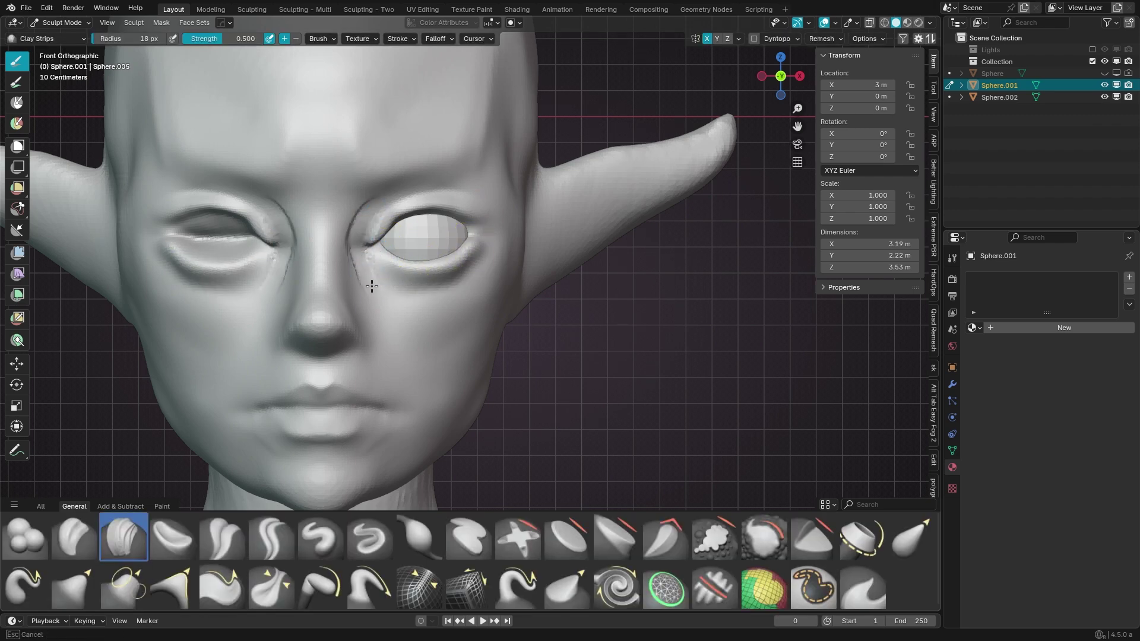
pyautogui.click(355, 238)
pyautogui.press(']')
pyautogui.press(']')
pyautogui.press(']')
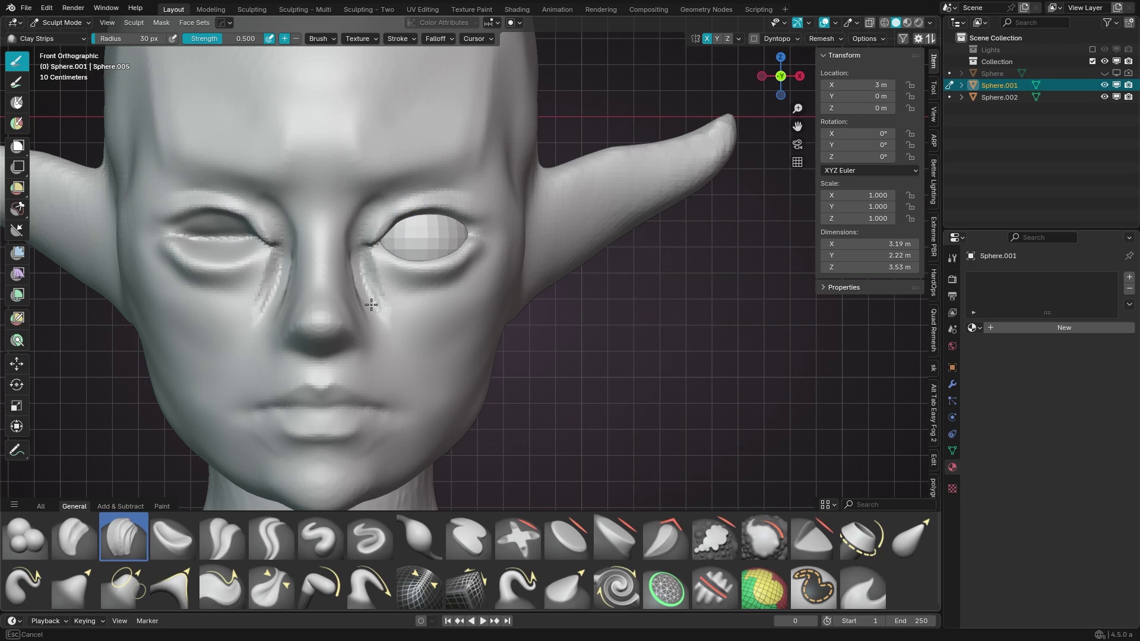
pyautogui.keyDown('shift'); pyautogui.moveTo(371, 305); pyautogui.dragTo(349, 255); pyautogui.keyUp('shift')
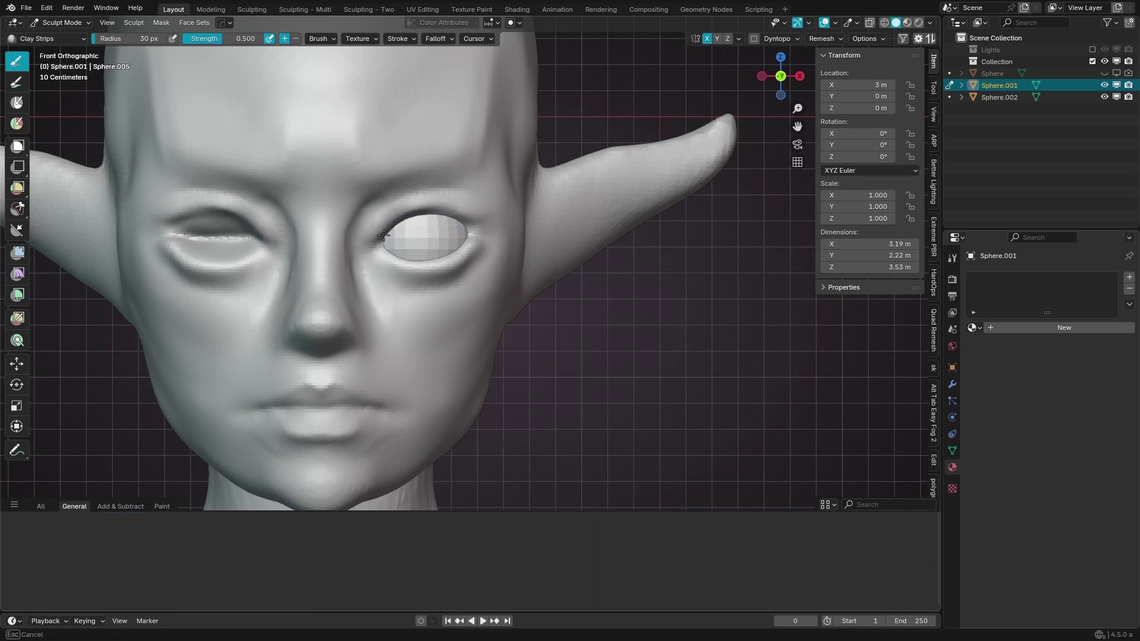
# Step: Carve the upper eye rim with Draw Sharp and reshape the upper eyelid with Grab
pyautogui.press('x')
pyautogui.moveTo(378, 243); pyautogui.dragTo(431, 222)
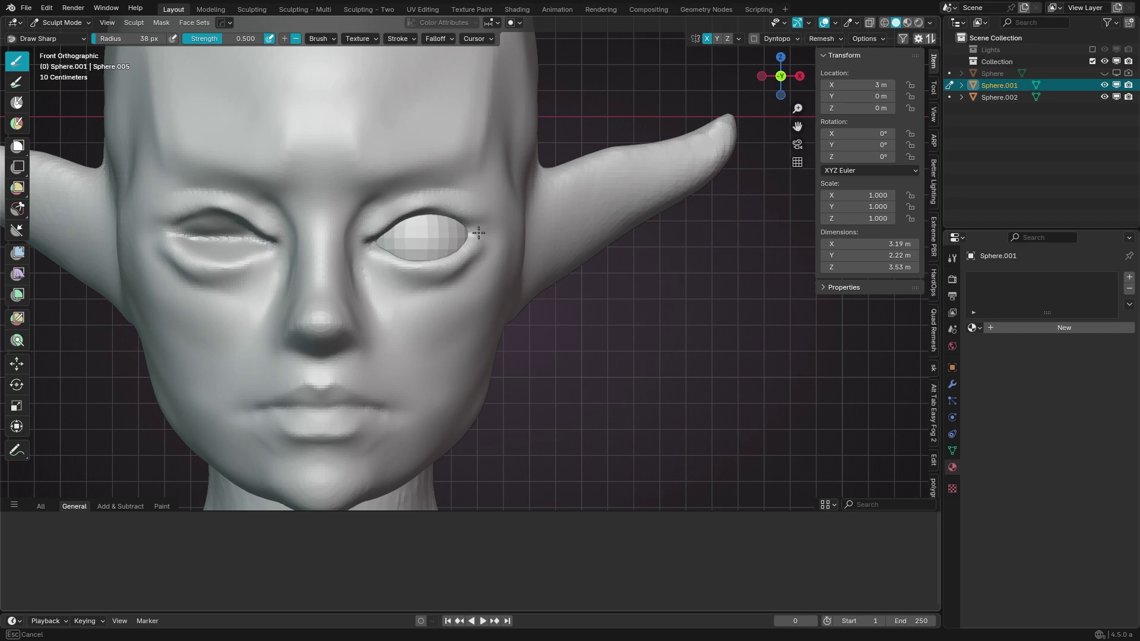
pyautogui.moveTo(479, 233); pyautogui.dragTo(468, 231, button='middle')
pyautogui.press('KP_1')
pyautogui.scroll(3, 445, 235)
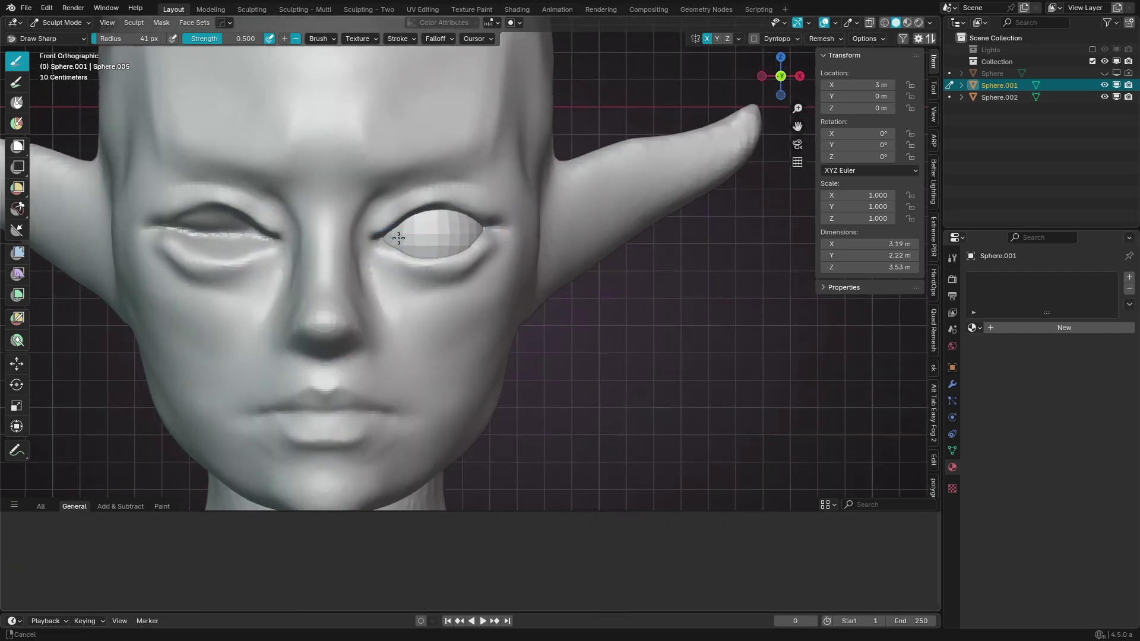
pyautogui.press('g')
pyautogui.moveTo(398, 259); pyautogui.dragTo(408, 253, button='middle')
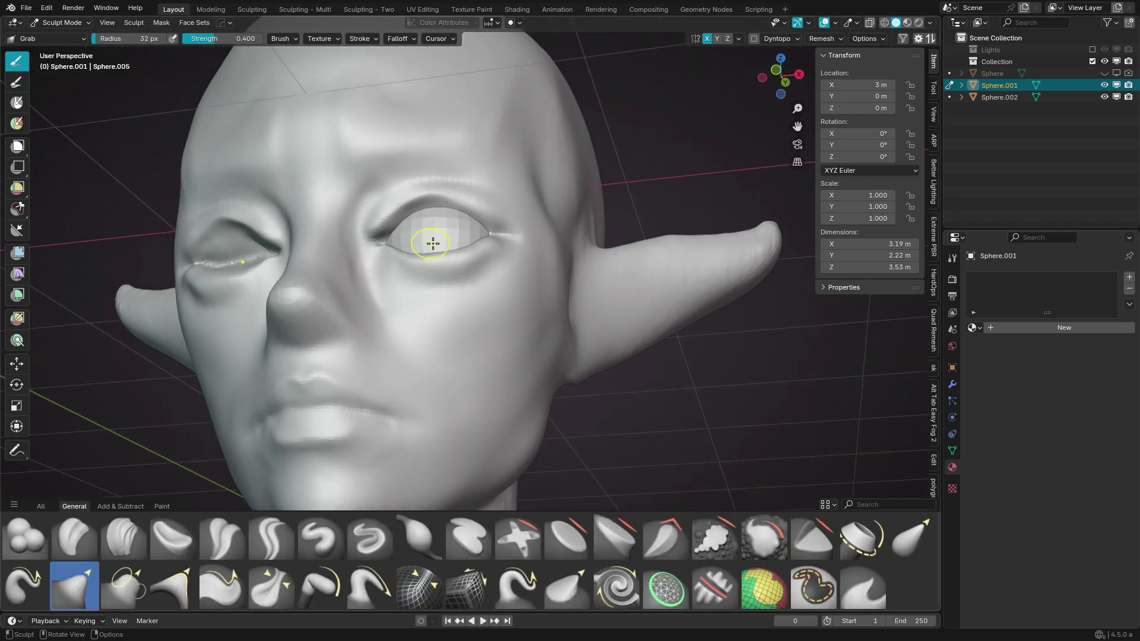
pyautogui.moveTo(381, 220); pyautogui.dragTo(438, 202)
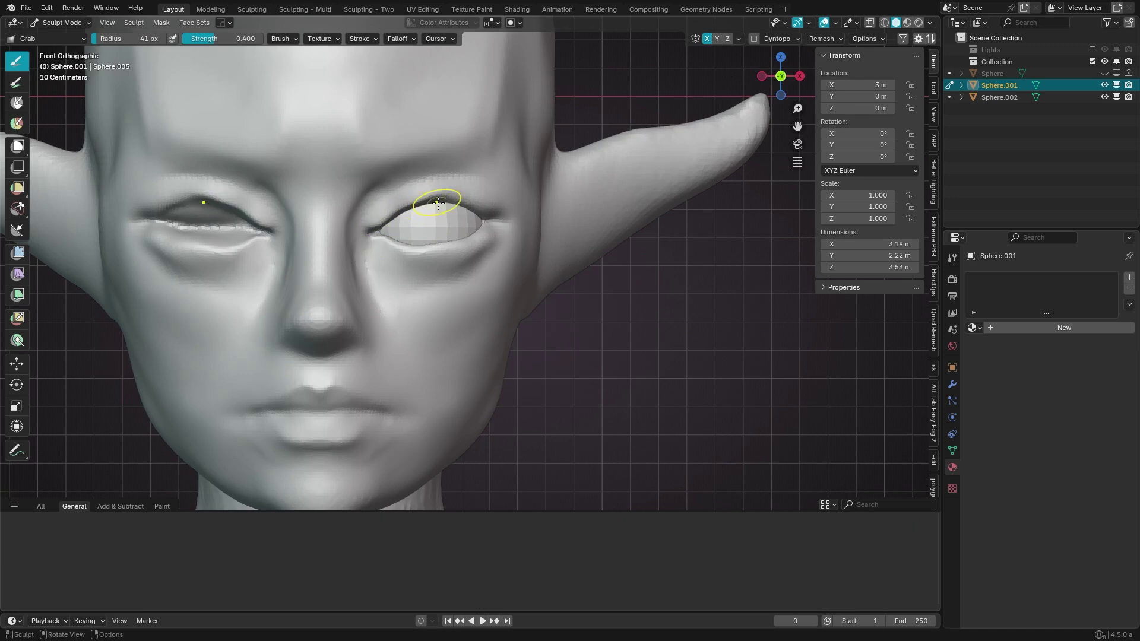
pyautogui.press('f')
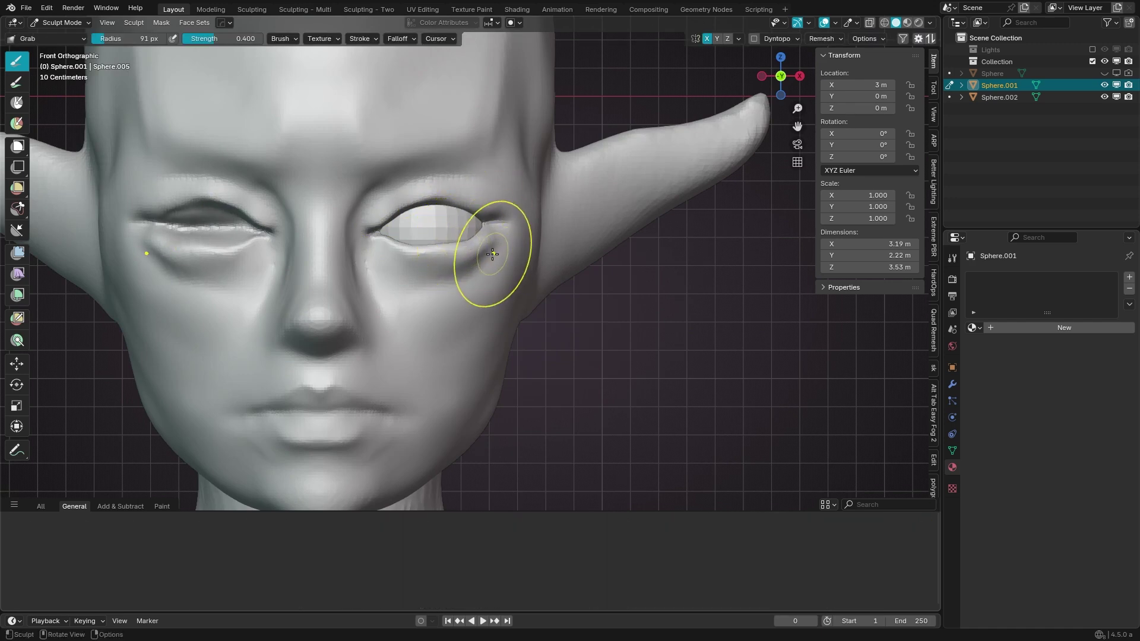
pyautogui.press('f')
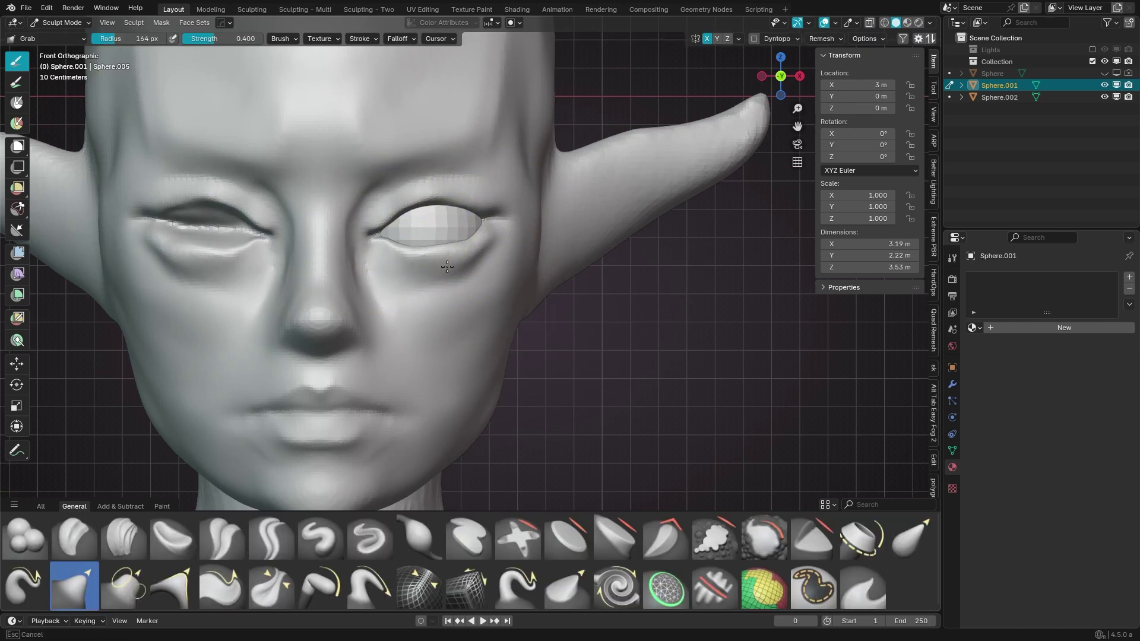
pyautogui.hotkey('alt', 'q')
# Step: Paint the eyeball sphere teal with a soft paint brush
pyautogui.press('r')
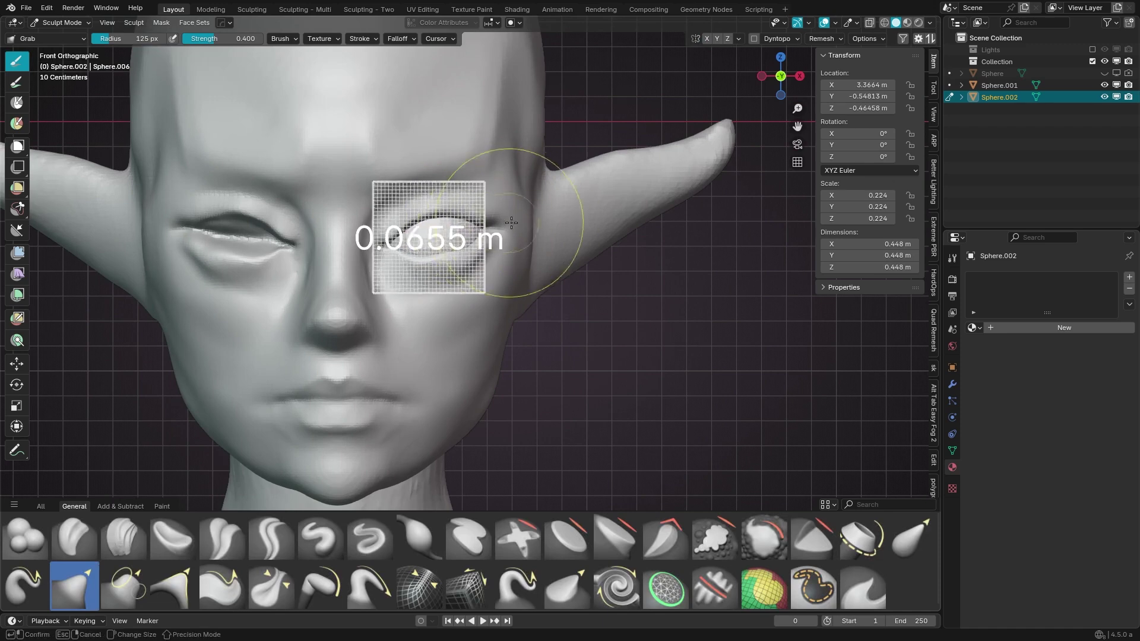
pyautogui.press('v')
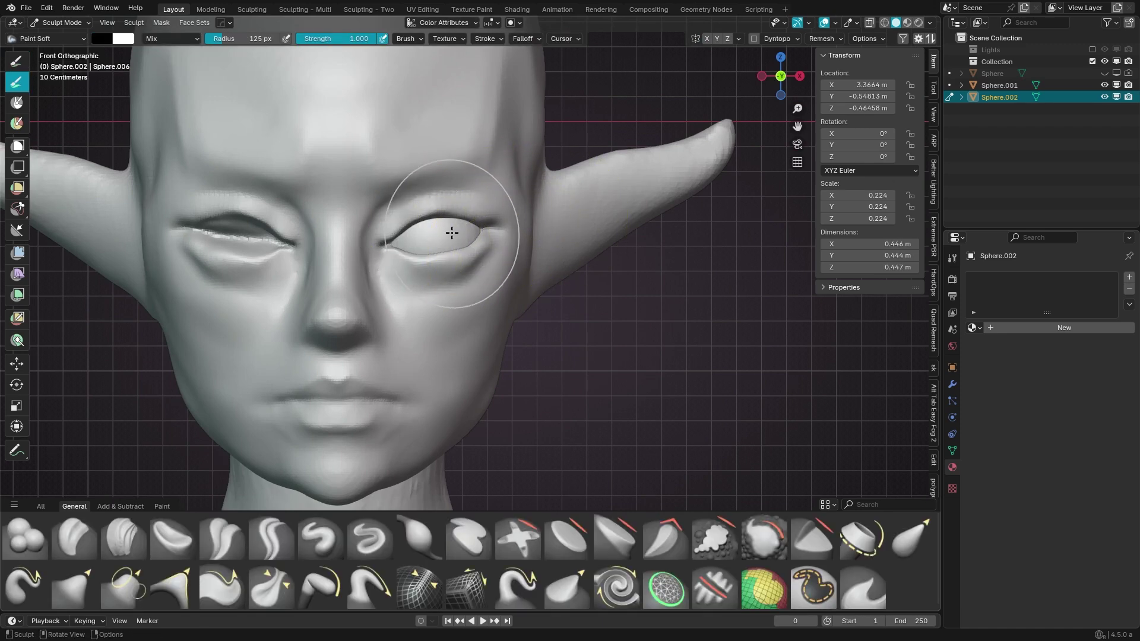
pyautogui.press('e')
pyautogui.moveTo(386, 181); pyautogui.dragTo(389, 182)
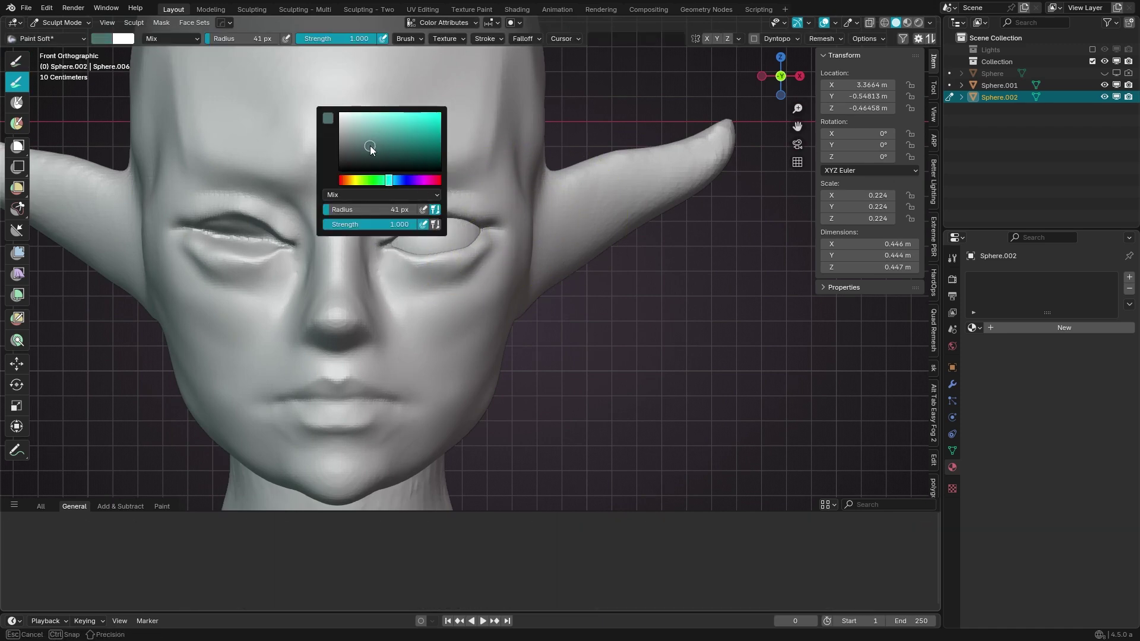
pyautogui.press('g')
pyautogui.click(155, 506)
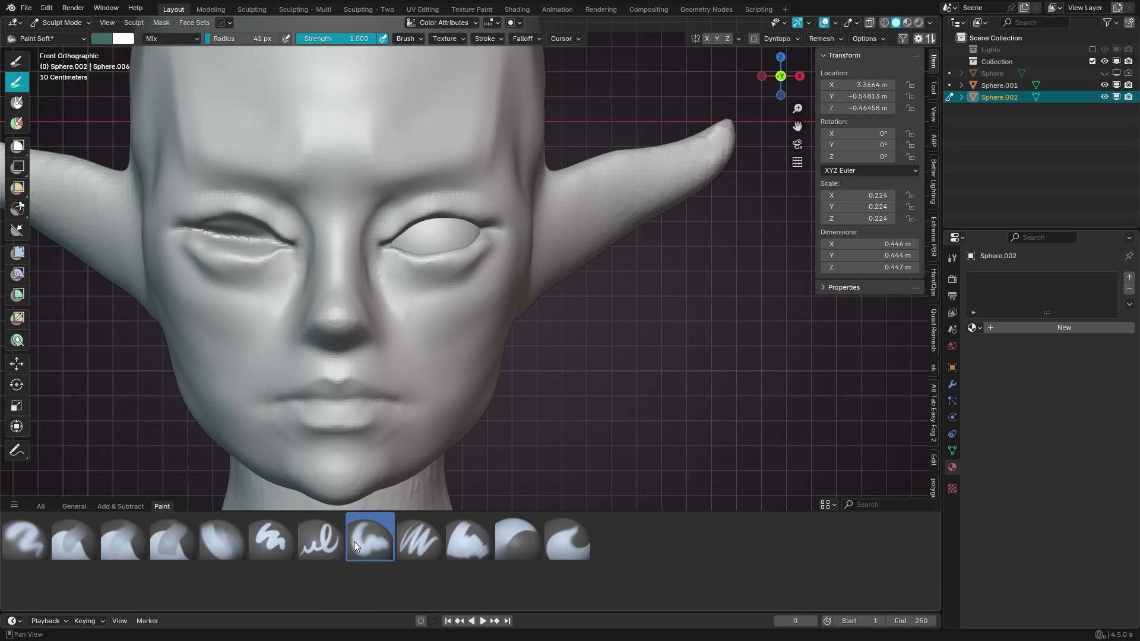
pyautogui.press('g')
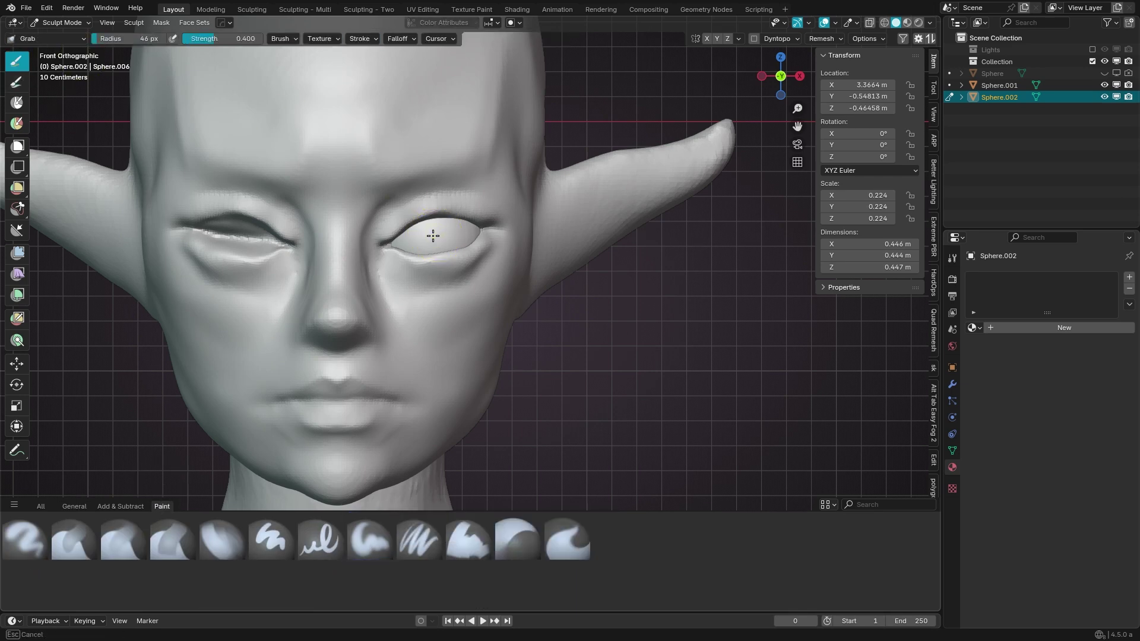
pyautogui.press('g')
pyautogui.moveTo(436, 234); pyautogui.dragTo(434, 223)
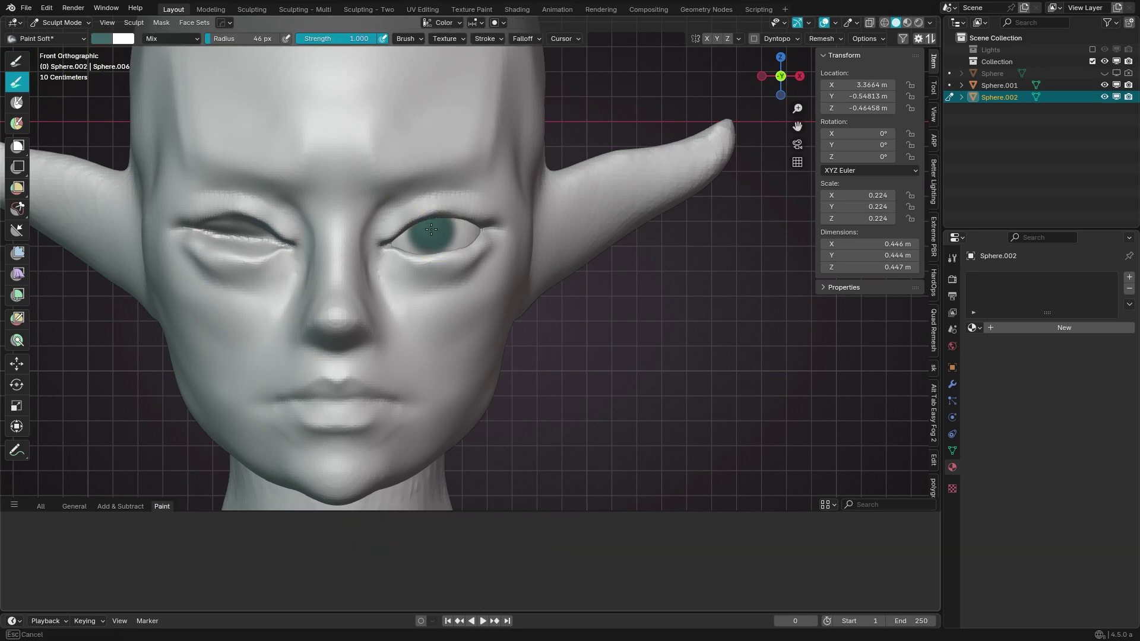
pyautogui.scroll(-3, 431, 229)
# Step: Add a Mirror modifier to the eyeball so both eyes are teal
pyautogui.press('Tab')
pyautogui.click(500, 232)
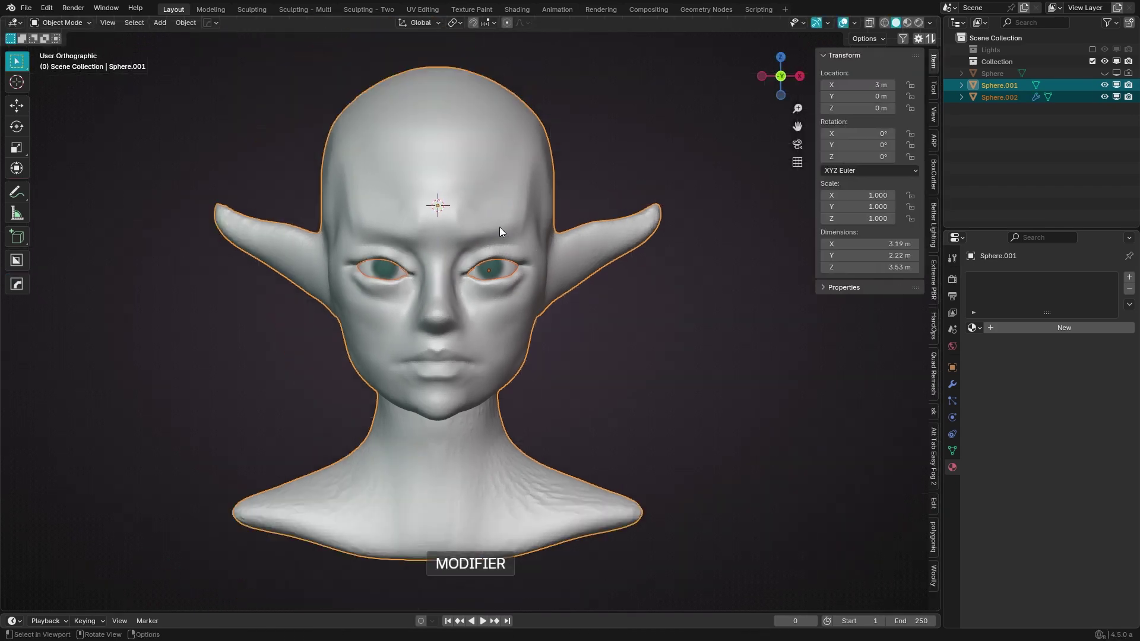
pyautogui.press('KP_1')
pyautogui.scroll(4, 557, 289)
pyautogui.click(451, 291)
pyautogui.press('Tab')
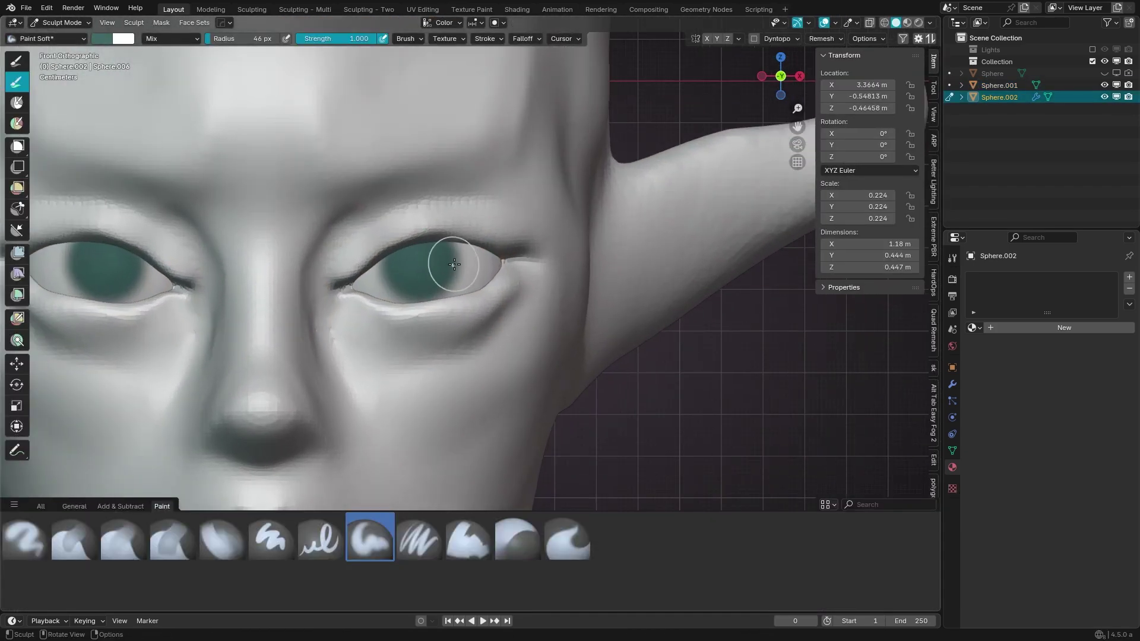
# Step: Paint a darker iris ring and a black pupil with a small brush at 0.606 strength
pyautogui.press('e')
pyautogui.press('f')
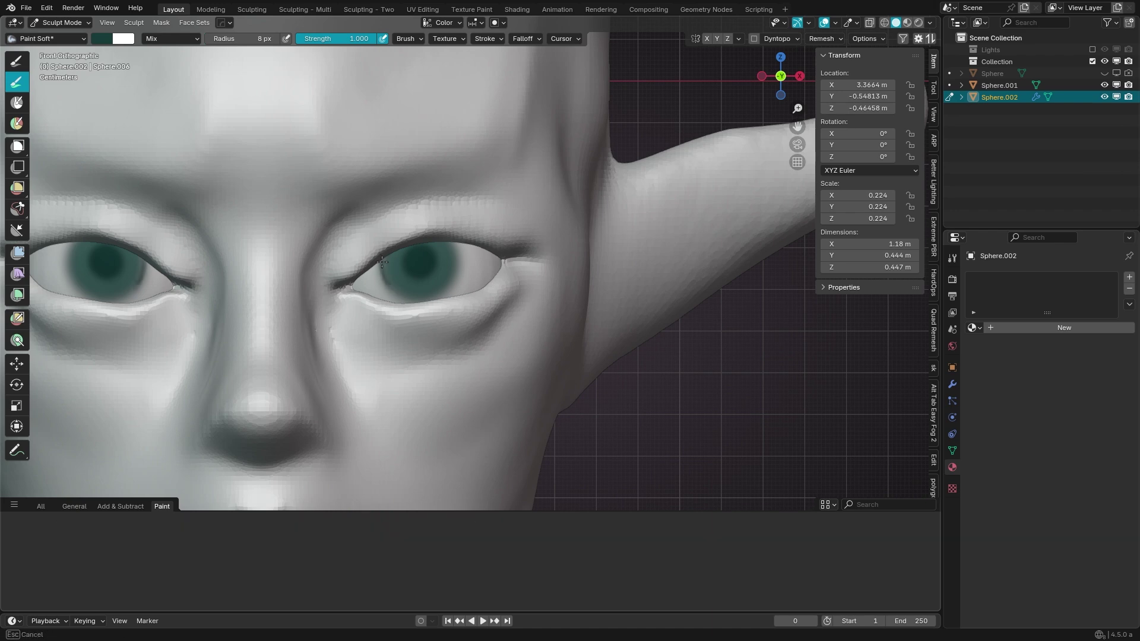
pyautogui.moveTo(456, 256); pyautogui.dragTo(458, 252)
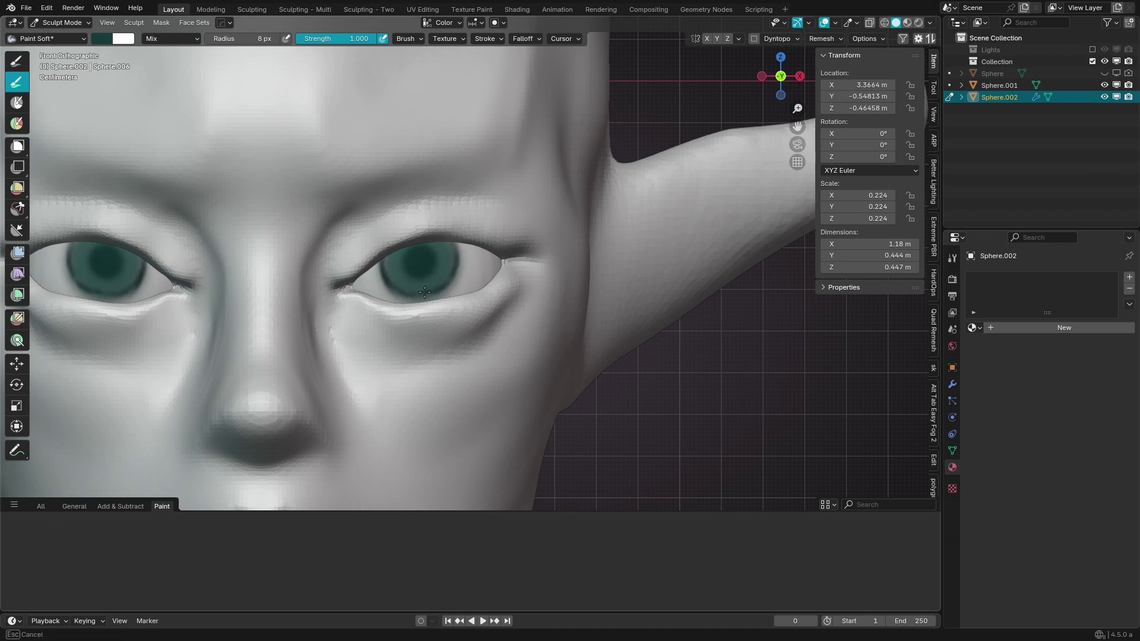
pyautogui.press('e')
pyautogui.click(415, 184)
pyautogui.press('f')
pyautogui.click(475, 196)
pyautogui.hotkey('shift', 'f')
pyautogui.click(440, 233)
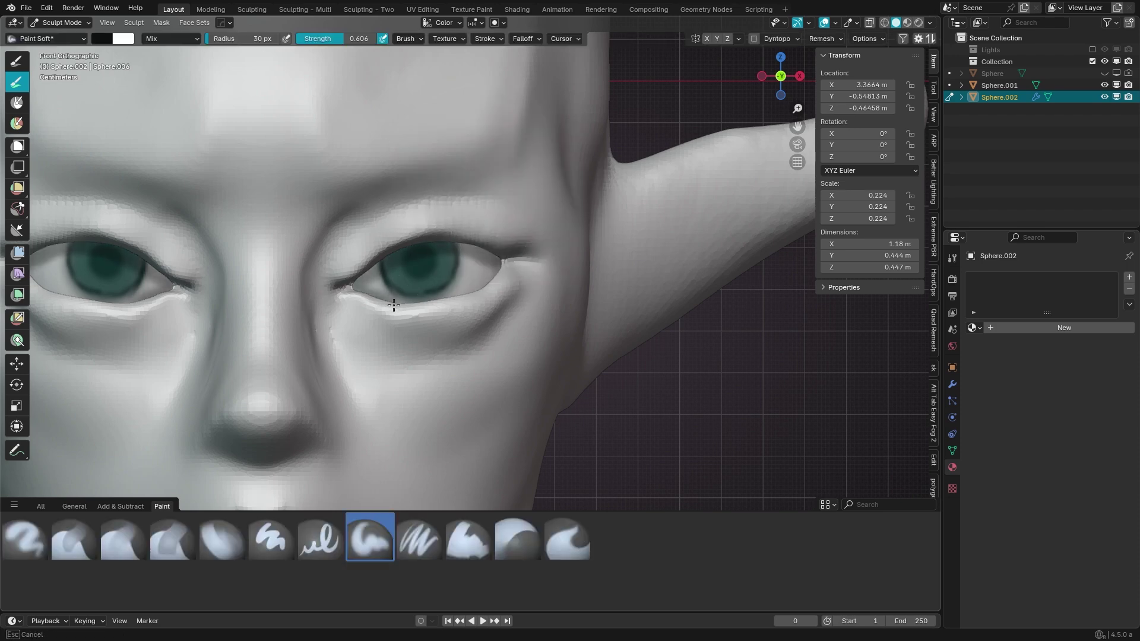
pyautogui.scroll(-5, 496, 153)
# Step: Carve a sharp line along the lower eyelid from a three-quarter view
pyautogui.hotkey('alt', 'q')
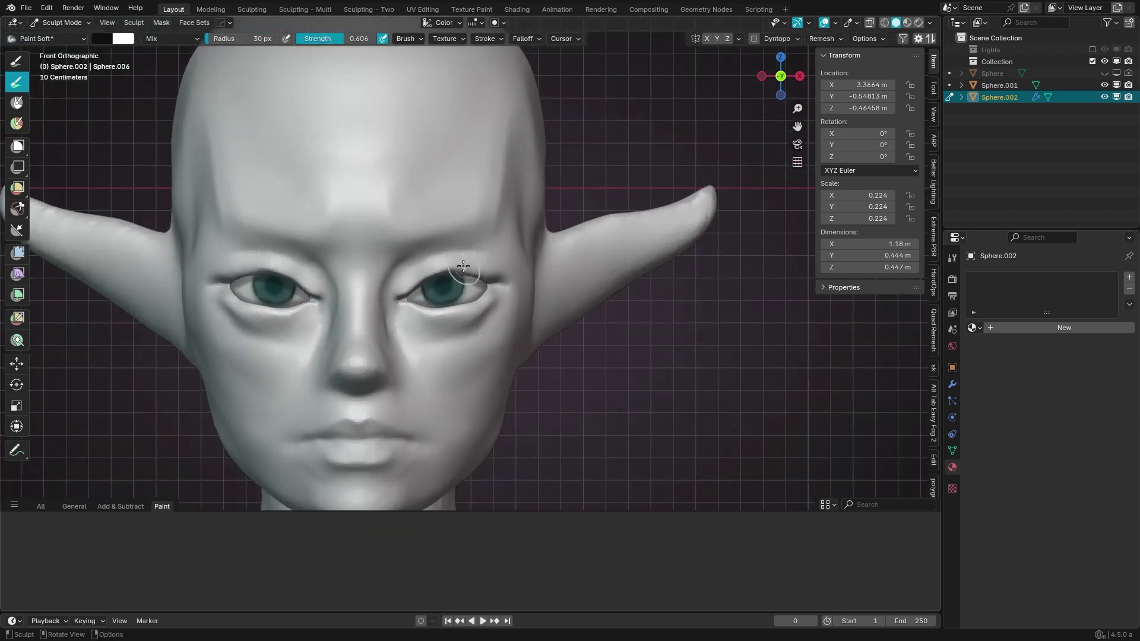
pyautogui.press('g')
pyautogui.keyDown('shift'); pyautogui.moveTo(425, 319); pyautogui.dragTo(452, 245, button='middle'); pyautogui.keyUp('shift')
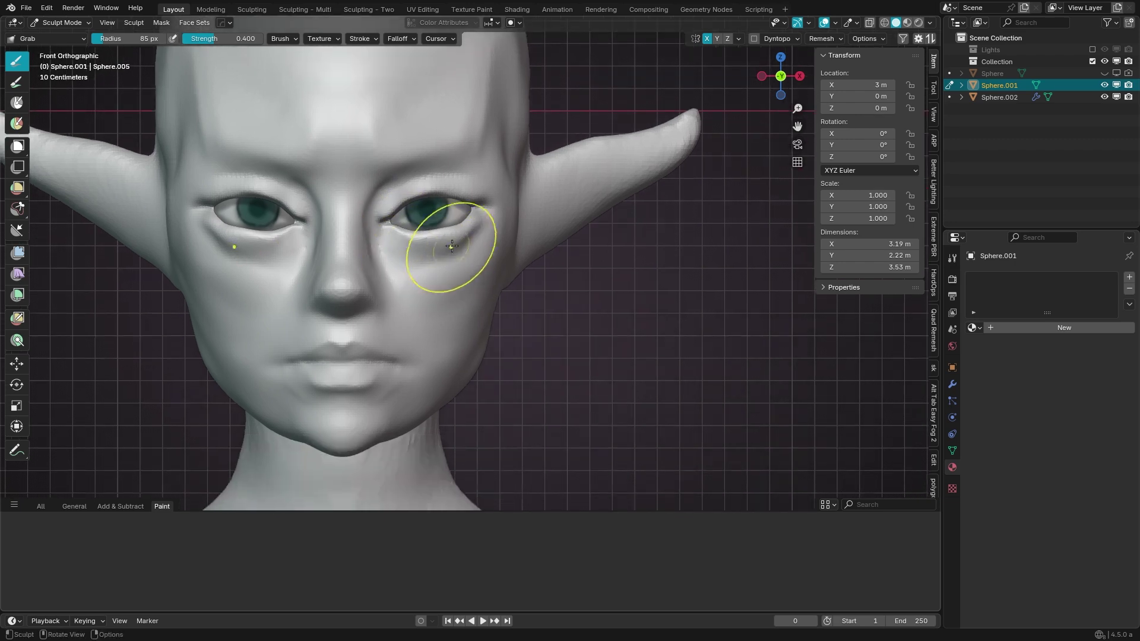
pyautogui.moveTo(450, 194)
pyautogui.mouseDown(button='middle')
pyautogui.moveTo(483, 190)
pyautogui.moveTo(472, 178)
pyautogui.moveTo(331, 223)
pyautogui.mouseUp(button='middle')
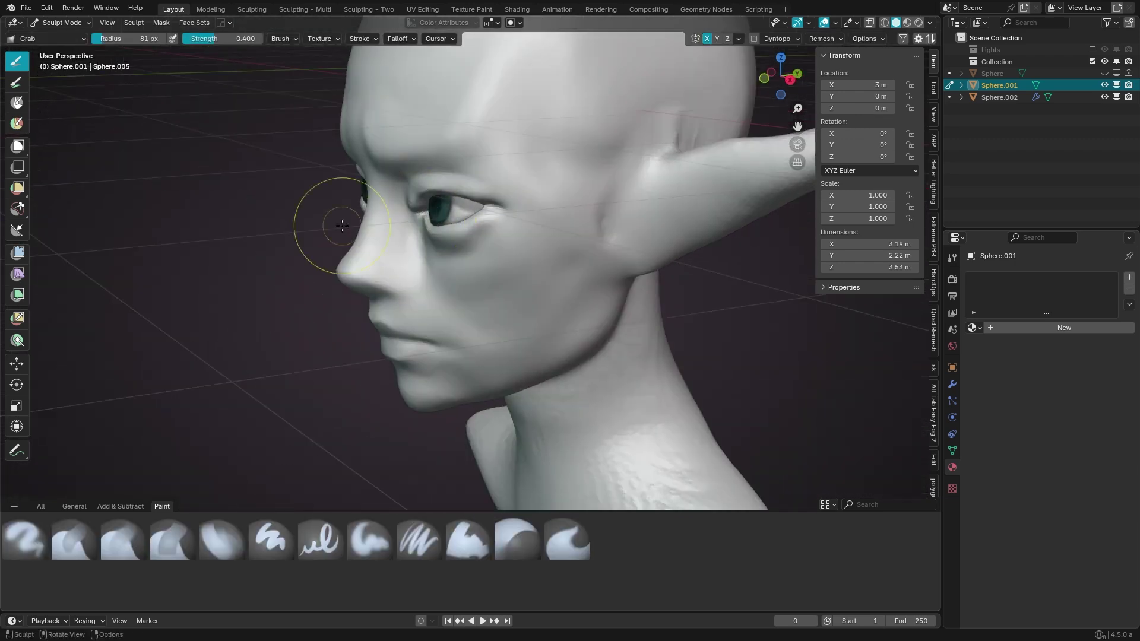
pyautogui.scroll(3, 458, 165)
pyautogui.moveTo(458, 165)
pyautogui.mouseDown(button='middle')
pyautogui.moveTo(369, 242)
pyautogui.moveTo(364, 229)
pyautogui.moveTo(399, 283)
pyautogui.moveTo(384, 260)
pyautogui.mouseUp(button='middle')
pyautogui.scroll(2, 399, 282)
pyautogui.press('f')
pyautogui.click(418, 294)
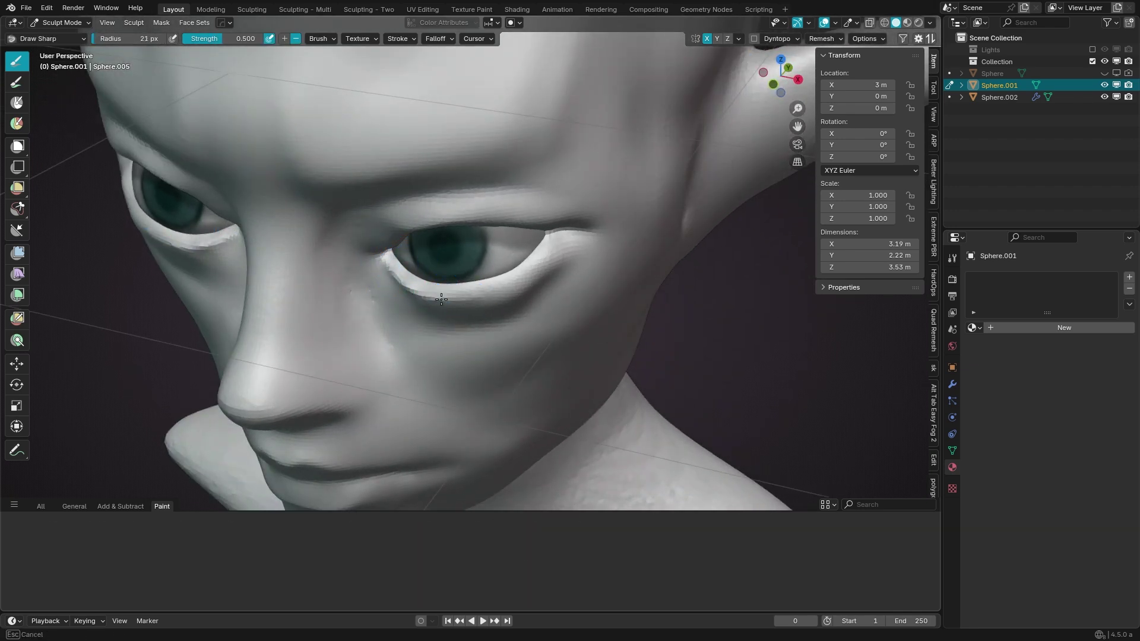
pyautogui.moveTo(450, 293); pyautogui.dragTo(527, 277)
# Step: Carve a crease at the inner eye corner with a smaller brush
pyautogui.moveTo(525, 292)
pyautogui.mouseDown(button='middle')
pyautogui.moveTo(411, 230)
pyautogui.moveTo(453, 173)
pyautogui.mouseUp(button='middle')
pyautogui.press('g')
pyautogui.press('f')
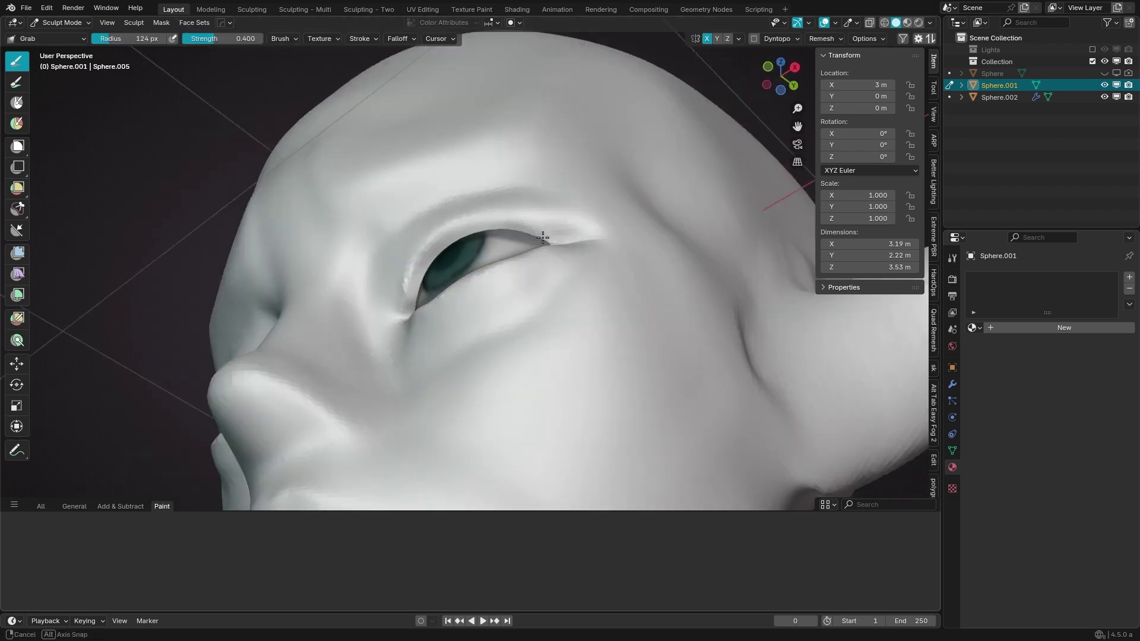
pyautogui.moveTo(532, 203); pyautogui.dragTo(379, 276, button='middle')
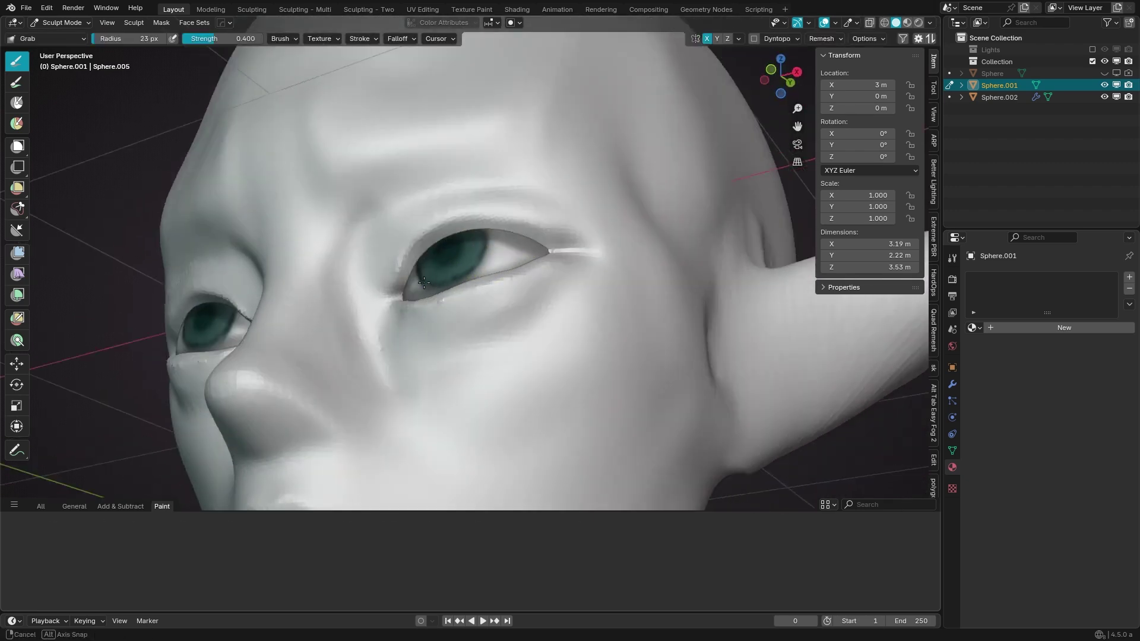
pyautogui.press('KP_1')
pyautogui.moveTo(437, 223); pyautogui.dragTo(396, 246)
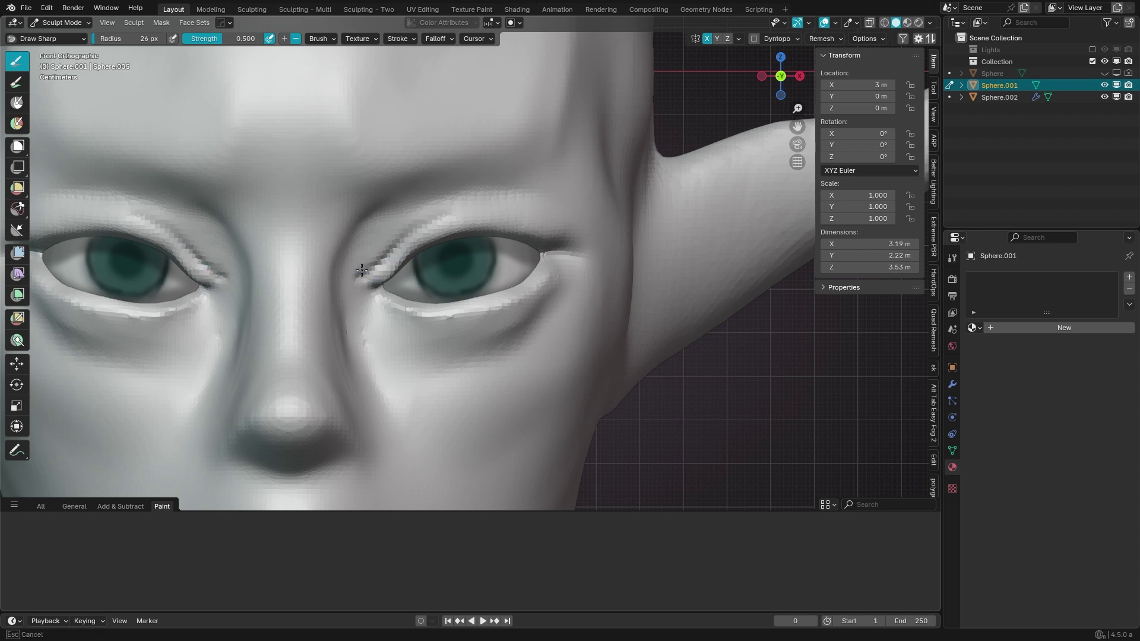
# Step: Lay clay strips under the eyes to form puffy under-eye folds
pyautogui.press('c')
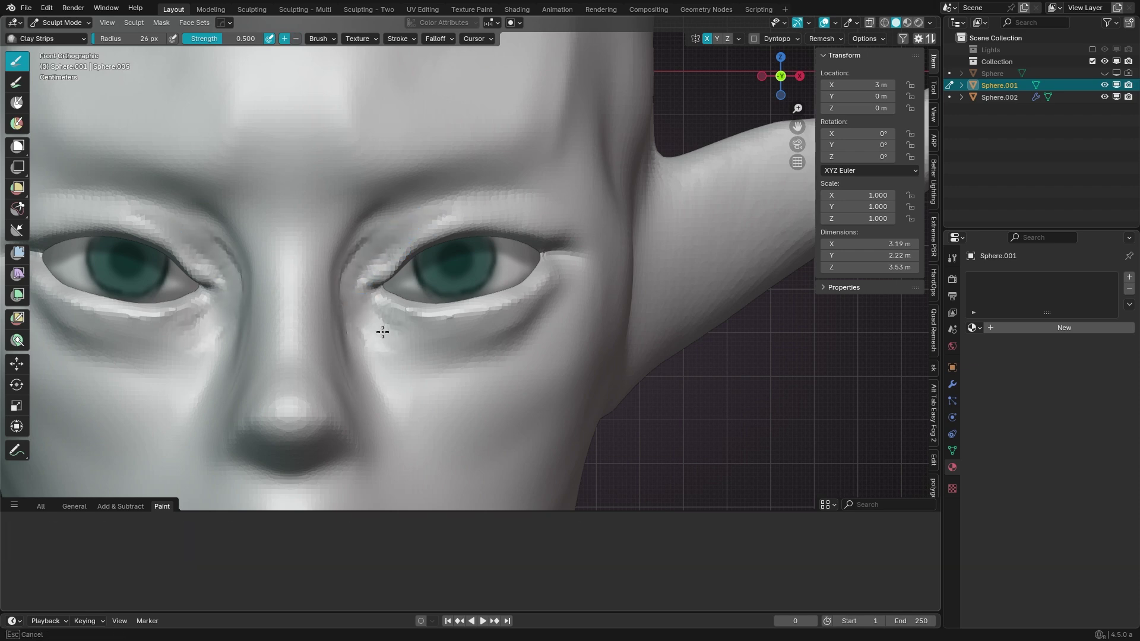
pyautogui.scroll(-3, 438, 344)
pyautogui.moveTo(438, 344); pyautogui.dragTo(521, 321, button='middle')
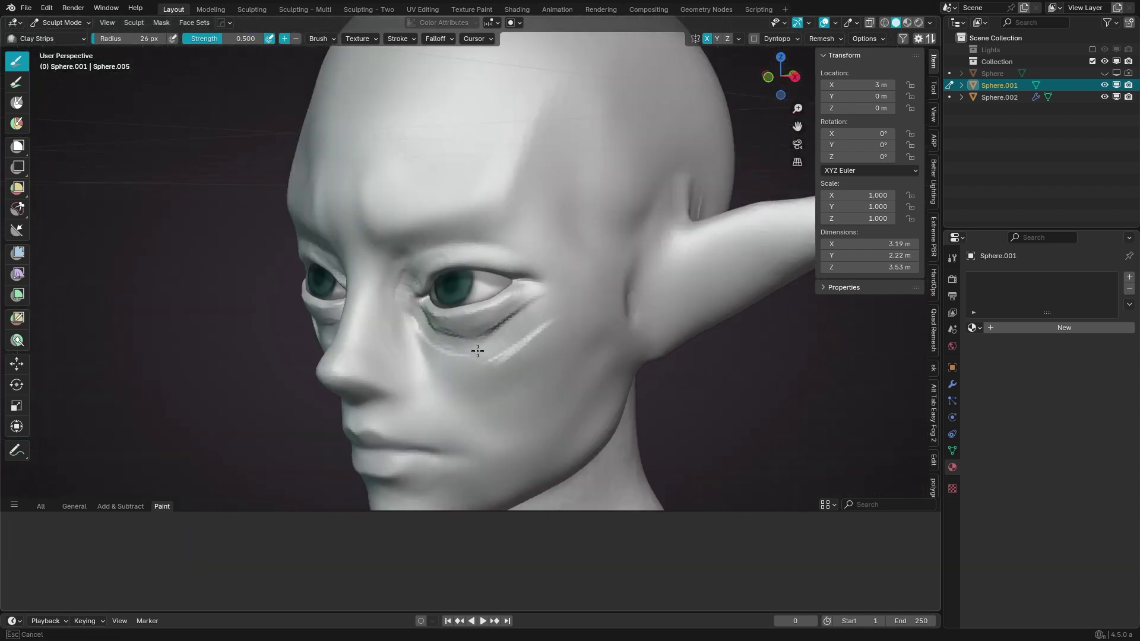
pyautogui.moveTo(458, 337)
pyautogui.mouseDown(button='middle')
pyautogui.moveTo(534, 300)
pyautogui.moveTo(471, 280)
pyautogui.moveTo(505, 301)
pyautogui.moveTo(502, 372)
pyautogui.moveTo(357, 343)
pyautogui.moveTo(458, 297)
pyautogui.mouseUp(button='middle')
pyautogui.scroll(-3, 470, 267)
pyautogui.press('g')
pyautogui.press('KP_1')
pyautogui.scroll(-3, 482, 276)
# Step: Pull the pointed ears out longer with the Grab brush, reshaping from behind
pyautogui.press('KP_1')
pyautogui.scroll(3, 356, 344)
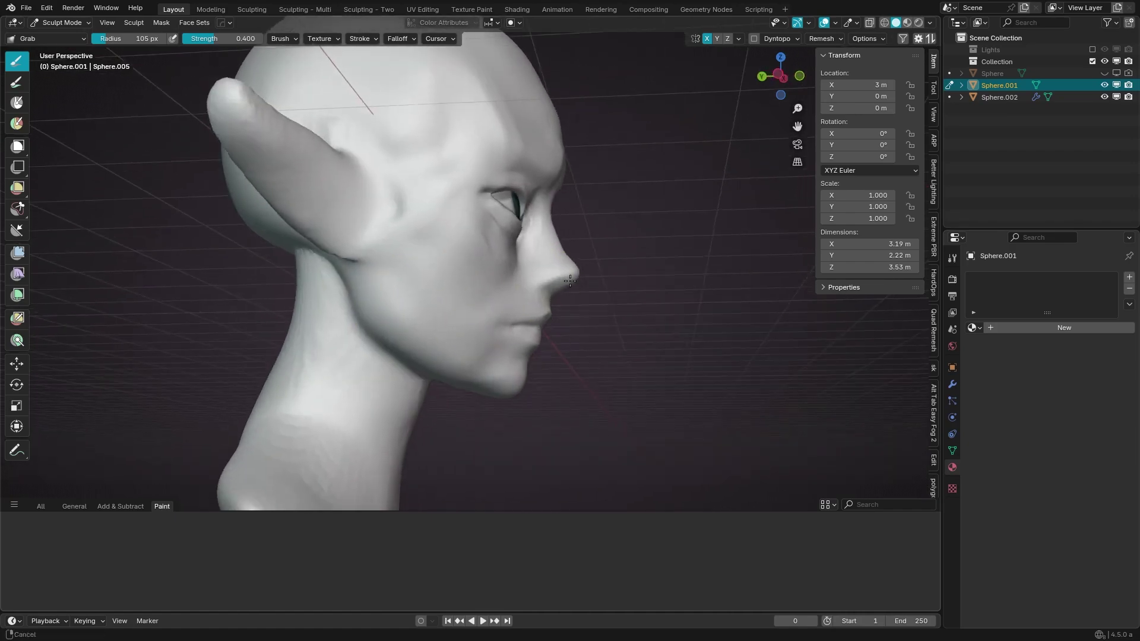
pyautogui.press('KP_1')
pyautogui.press('i')
pyautogui.press('g')
pyautogui.scroll(-1, 315, 308)
pyautogui.moveTo(315, 309)
pyautogui.mouseDown(button='middle')
pyautogui.moveTo(326, 352)
pyautogui.moveTo(369, 345)
pyautogui.mouseUp(button='middle')
pyautogui.press('KP_1')
pyautogui.scroll(-2, 457, 356)
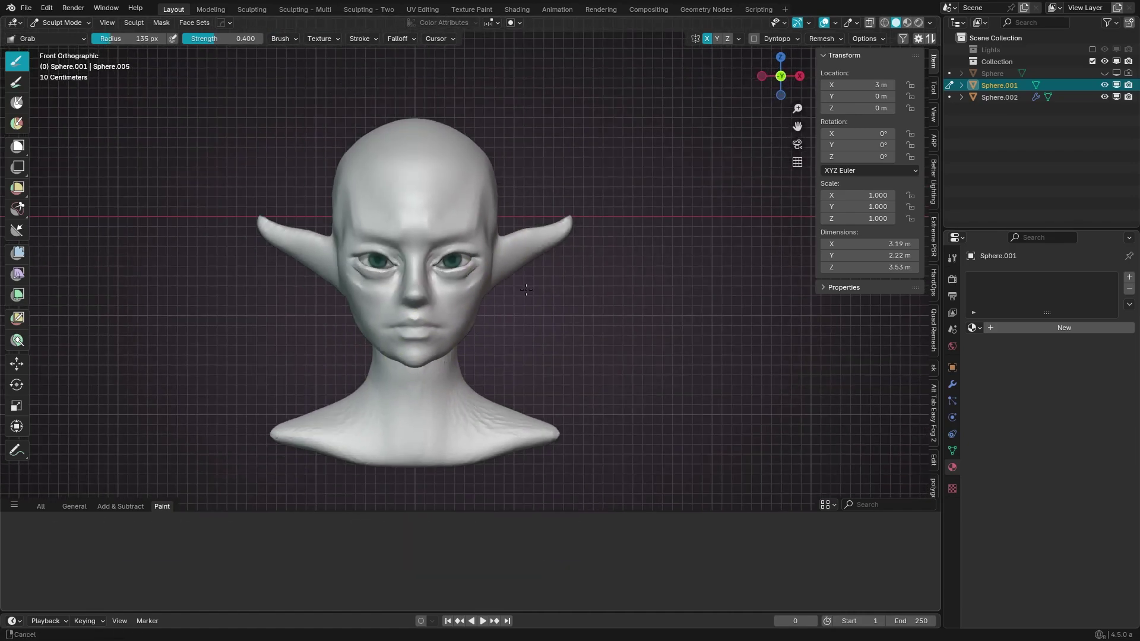
pyautogui.scroll(-1, 535, 328)
pyautogui.scroll(1, 535, 329)
pyautogui.scroll(2, 547, 267)
pyautogui.press('f')
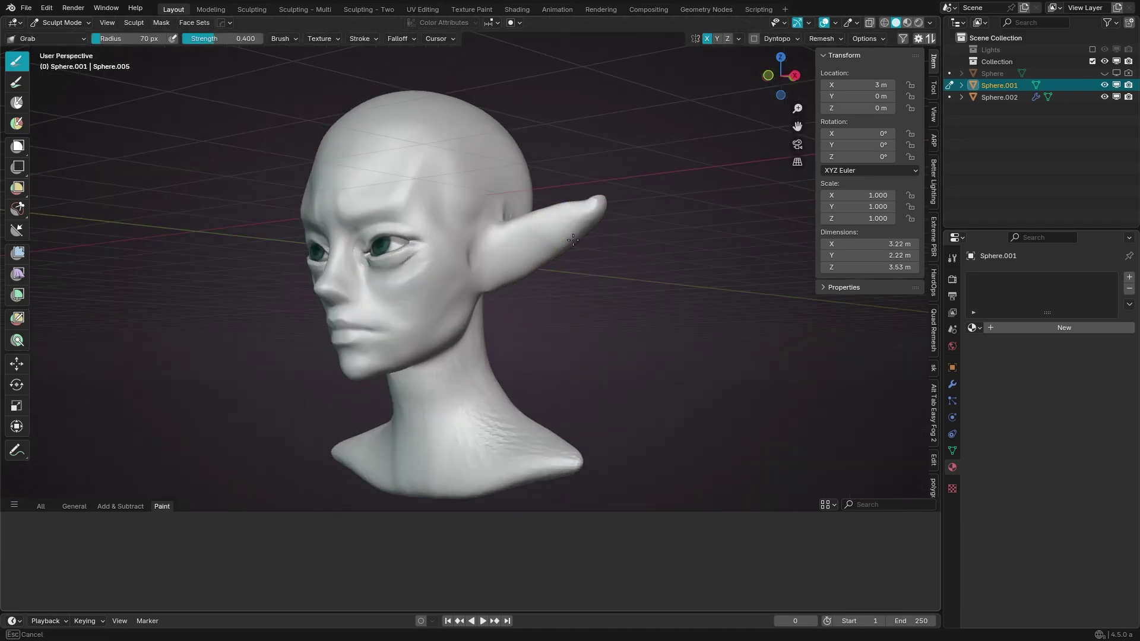
pyautogui.moveTo(619, 247)
pyautogui.mouseDown(button='middle')
pyautogui.moveTo(584, 234)
pyautogui.moveTo(636, 225)
pyautogui.mouseUp(button='middle')
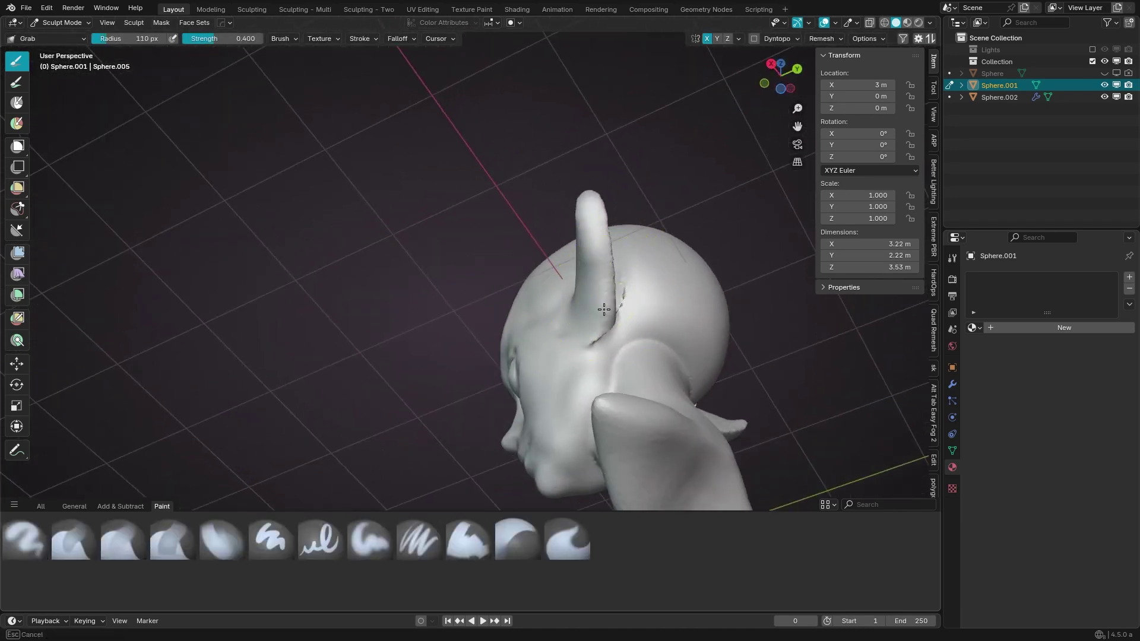
pyautogui.moveTo(603, 311); pyautogui.dragTo(591, 255)
# Step: Carve a sharp crease along the ear's edge
pyautogui.press('KP_1')
pyautogui.moveTo(595, 217)
pyautogui.mouseDown(button='middle')
pyautogui.moveTo(573, 217)
pyautogui.moveTo(608, 200)
pyautogui.mouseUp(button='middle')
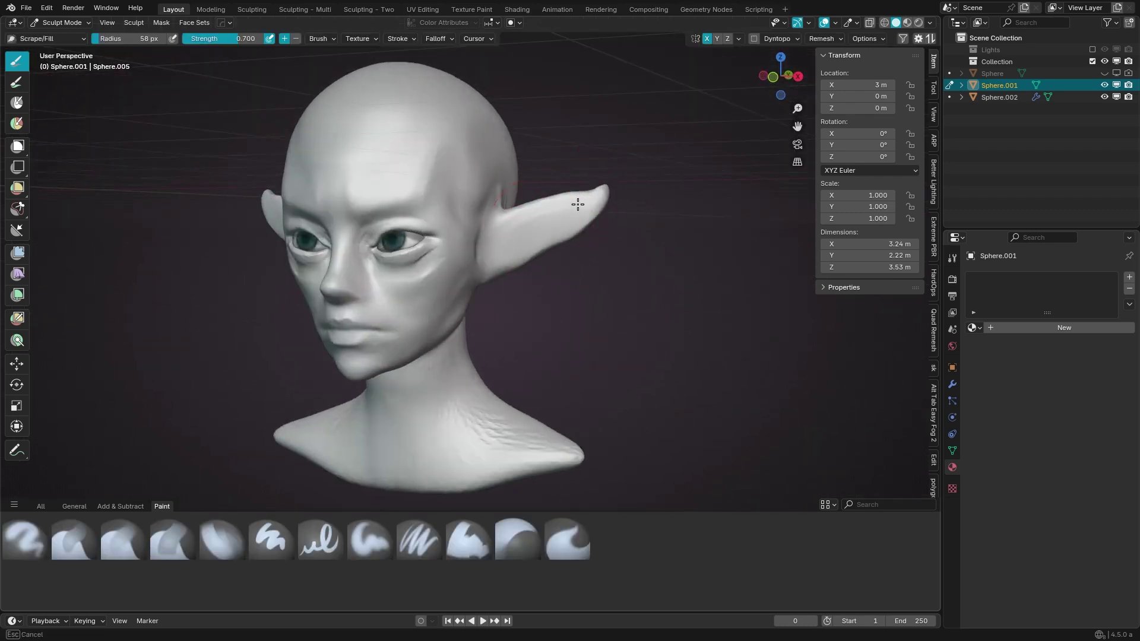
pyautogui.press('g')
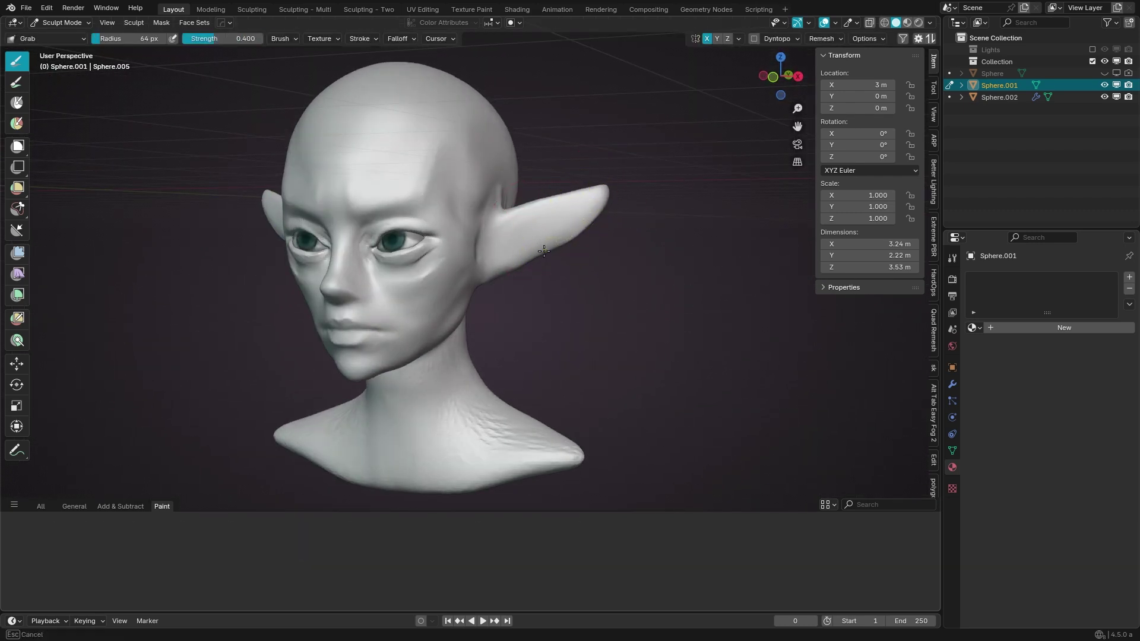
pyautogui.hotkey('shift', 'c')
pyautogui.moveTo(591, 201); pyautogui.dragTo(586, 213)
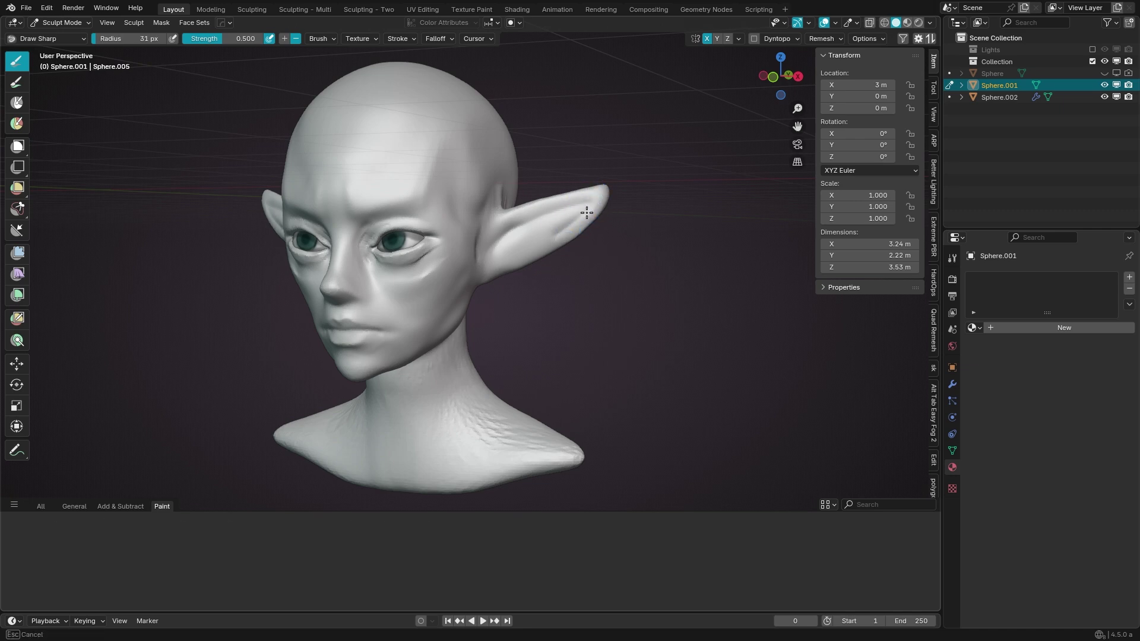
pyautogui.press('x')
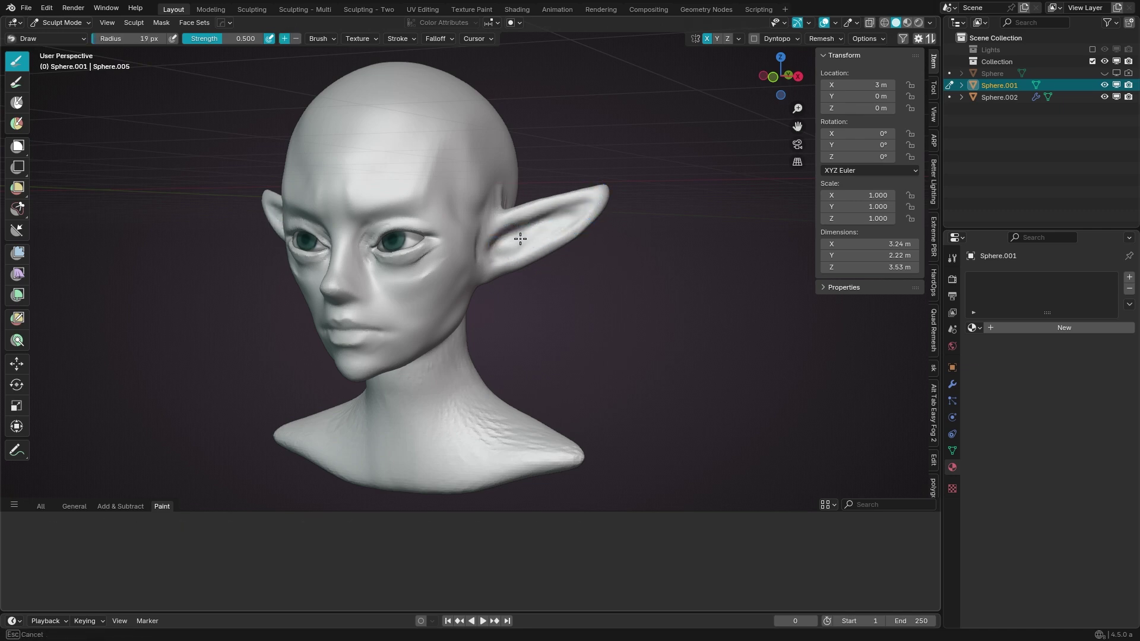
pyautogui.moveTo(534, 226); pyautogui.dragTo(502, 171, button='middle')
pyautogui.scroll(3, 502, 170)
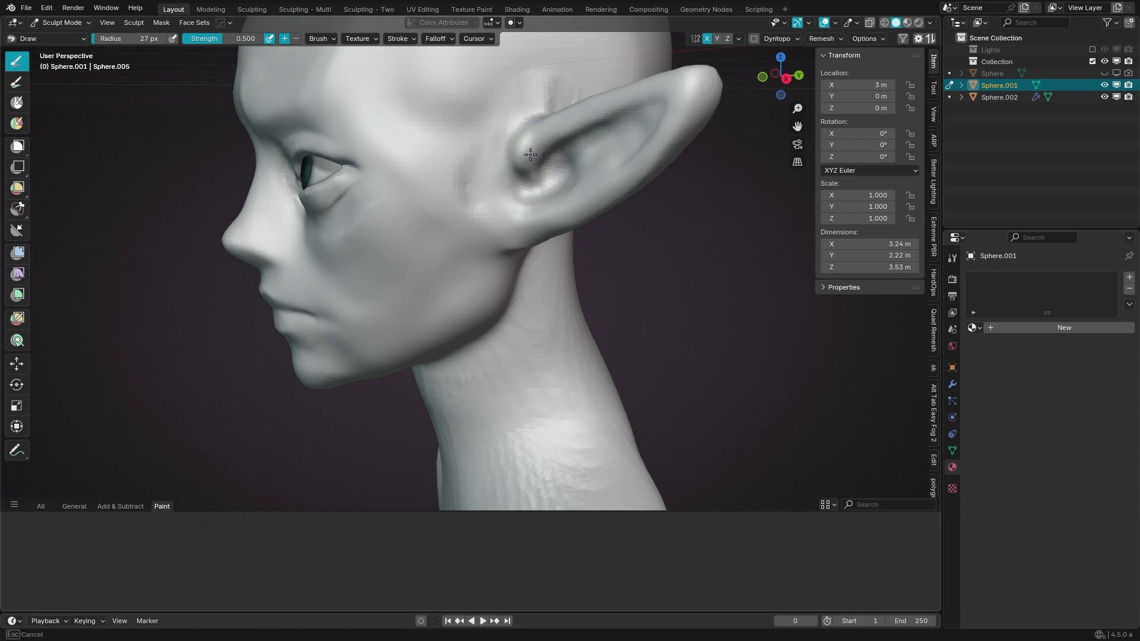
# Step: Pull both ears wider symmetrically and check the head from the side
pyautogui.press('KP_1')
pyautogui.scroll(-3, 535, 196)
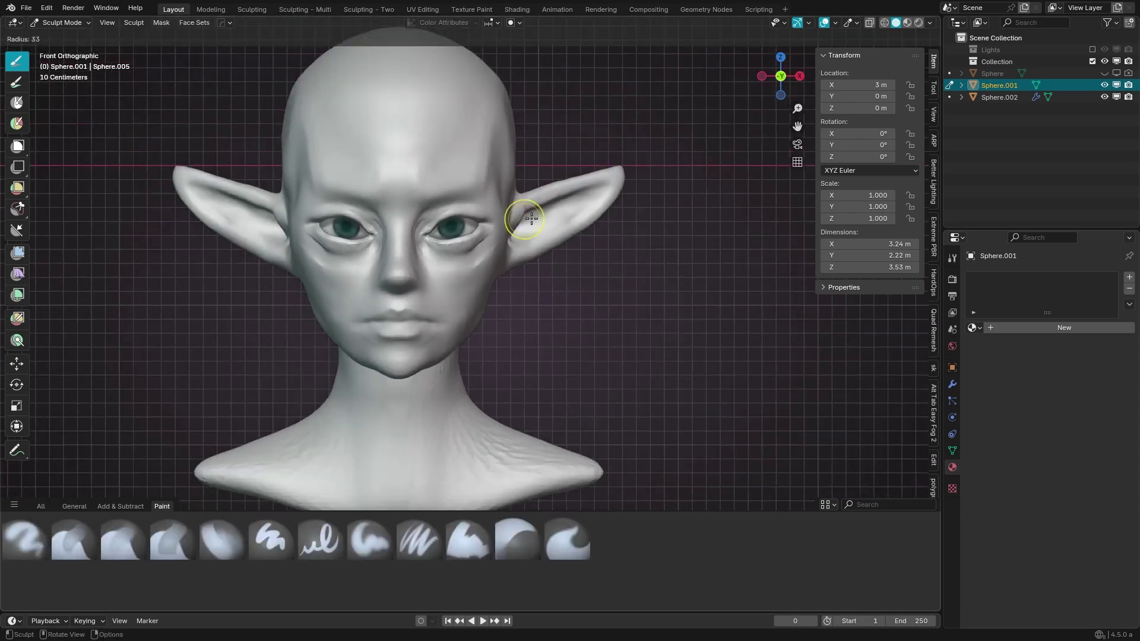
pyautogui.press('g')
pyautogui.moveTo(590, 197); pyautogui.dragTo(585, 207)
pyautogui.press('f')
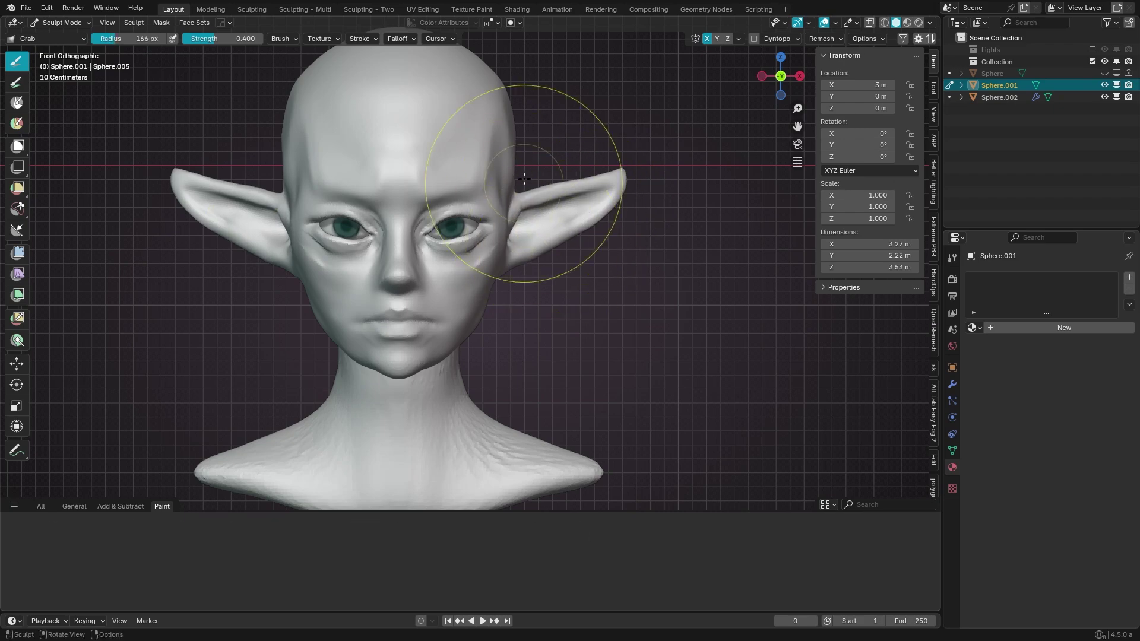
pyautogui.scroll(-2, 415, 267)
pyautogui.moveTo(379, 313); pyautogui.dragTo(433, 344, button='middle')
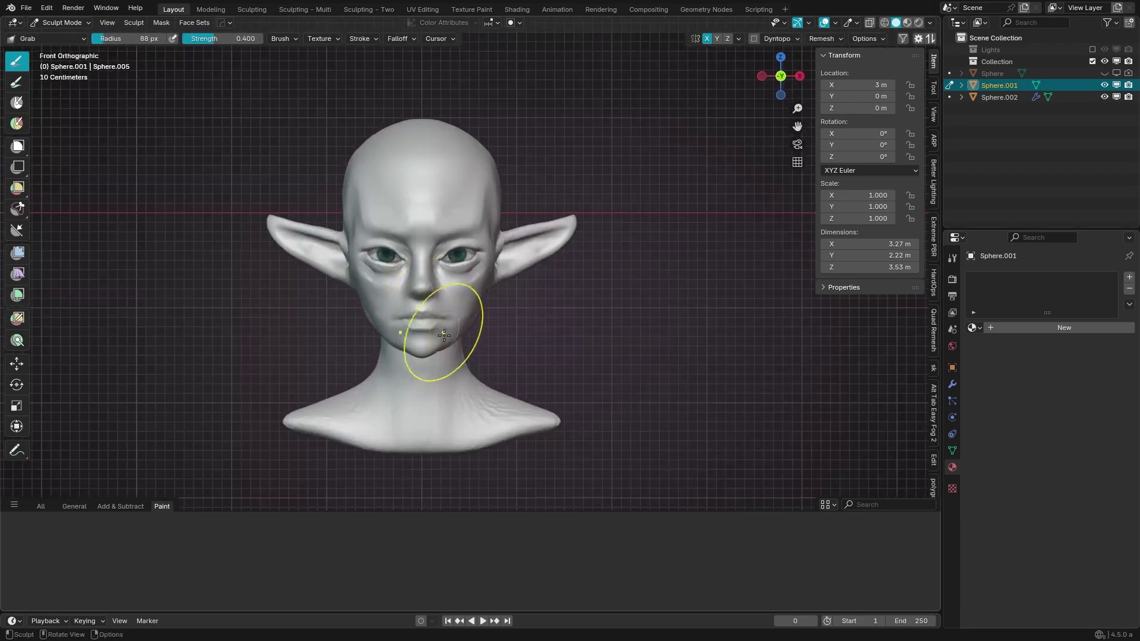
pyautogui.scroll(3, 458, 226)
pyautogui.press('i')
pyautogui.moveTo(458, 225)
pyautogui.mouseDown(button='middle')
pyautogui.moveTo(516, 212)
pyautogui.moveTo(458, 275)
pyautogui.mouseUp(button='middle')
# Step: Deepen the right nostril with Draw and Draw Sharp from a near-frontal view
pyautogui.press('x')
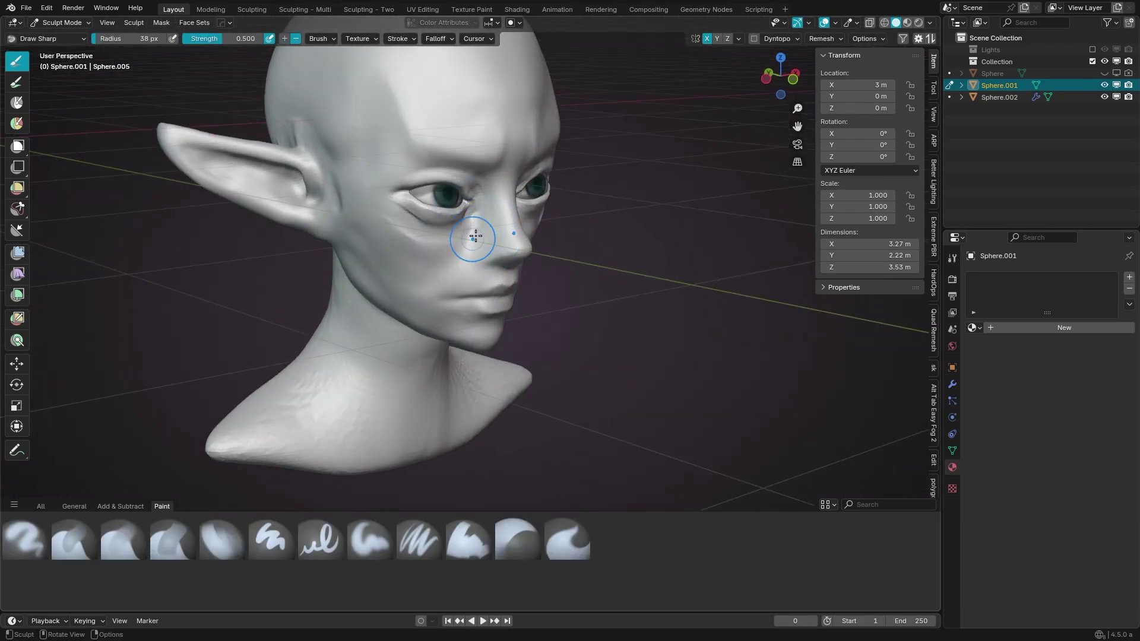
pyautogui.moveTo(458, 229)
pyautogui.mouseDown(button='middle')
pyautogui.moveTo(470, 244)
pyautogui.moveTo(557, 250)
pyautogui.moveTo(466, 215)
pyautogui.mouseUp(button='middle')
pyautogui.press('x')
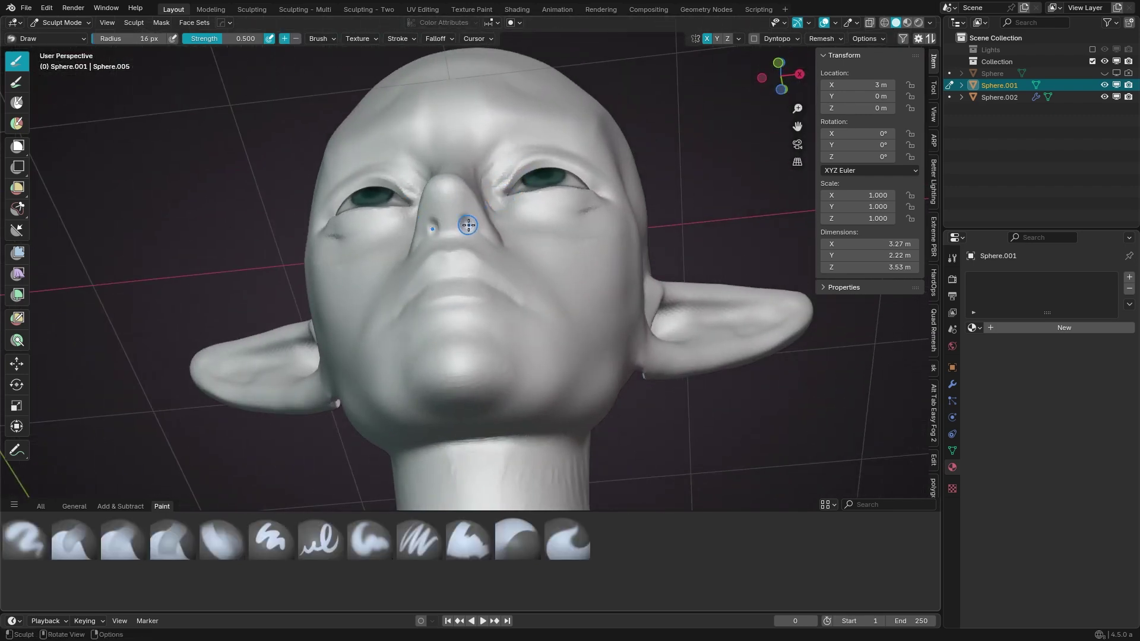
pyautogui.moveTo(466, 220); pyautogui.dragTo(469, 229)
pyautogui.hotkey('shift', 'x')
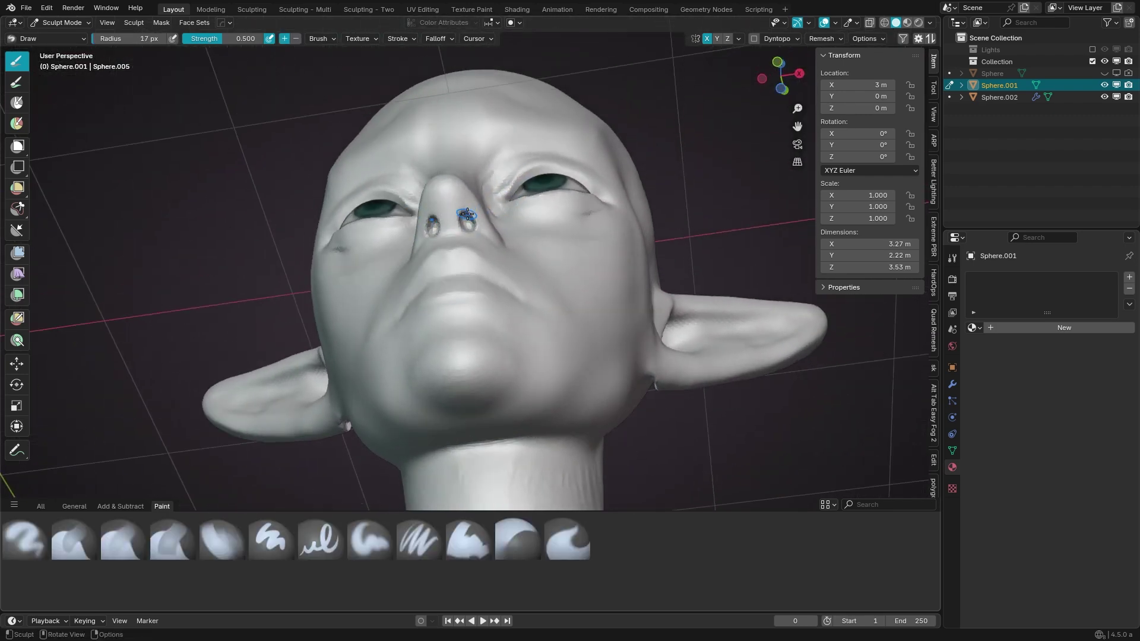
pyautogui.moveTo(472, 198)
pyautogui.mouseDown(button='middle')
pyautogui.moveTo(453, 184)
pyautogui.moveTo(484, 178)
pyautogui.moveTo(468, 196)
pyautogui.moveTo(459, 175)
pyautogui.mouseUp(button='middle')
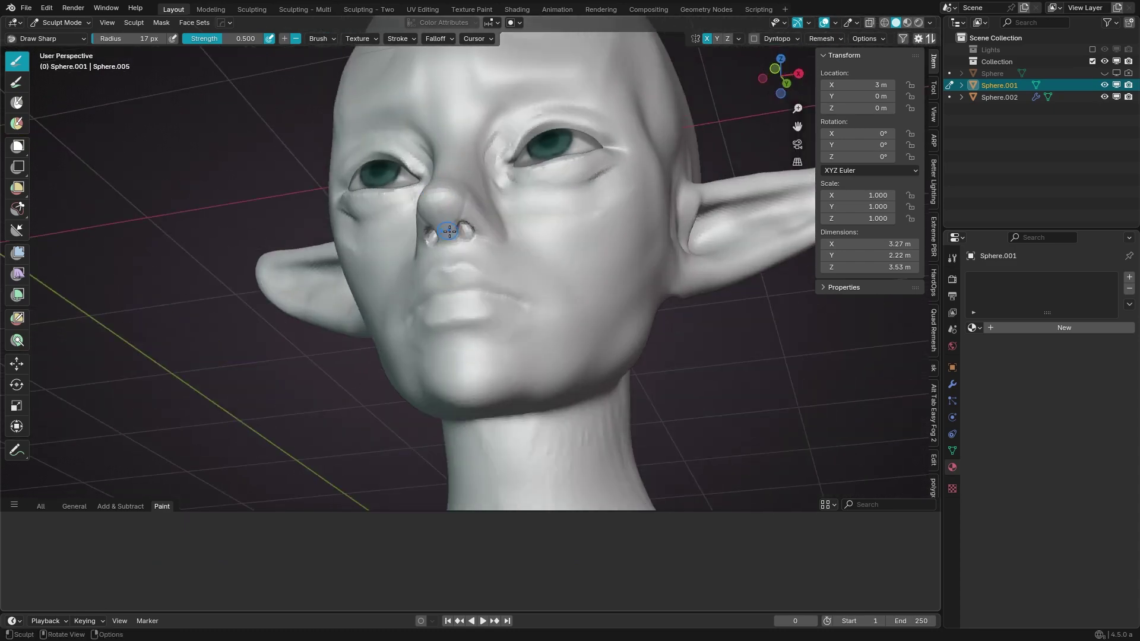
pyautogui.moveTo(449, 231)
pyautogui.mouseDown(button='middle')
pyautogui.moveTo(466, 153)
pyautogui.moveTo(501, 300)
pyautogui.mouseUp(button='middle')
# Step: Mask a band across the face, shrink the Grab brush, then clear the mask
pyautogui.press('g')
pyautogui.scroll(3, 501, 267)
pyautogui.moveTo(501, 234)
pyautogui.mouseDown(button='middle')
pyautogui.moveTo(522, 190)
pyautogui.moveTo(494, 115)
pyautogui.mouseUp(button='middle')
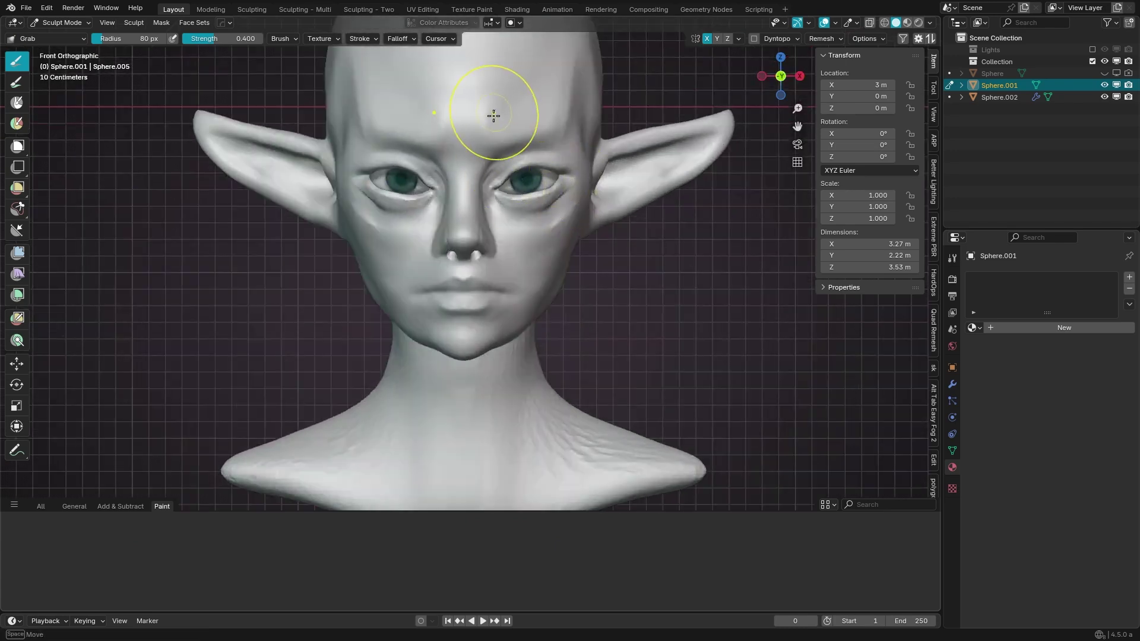
pyautogui.keyDown('alt'); pyautogui.moveTo(636, 183); pyautogui.dragTo(522, 254, button='middle'); pyautogui.keyUp('alt')
pyautogui.press('f')
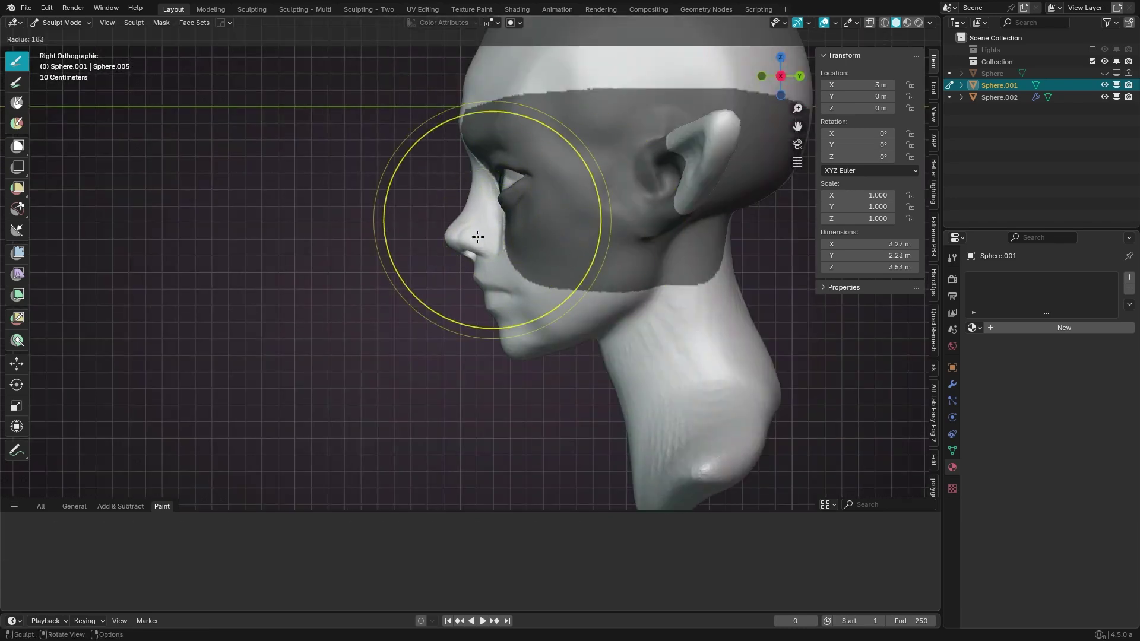
pyautogui.click(463, 255)
pyautogui.hotkey('alt', 'm')
pyautogui.moveTo(554, 216)
pyautogui.mouseDown(button='middle')
pyautogui.moveTo(466, 129)
pyautogui.moveTo(534, 178)
pyautogui.mouseUp(button='middle')
pyautogui.scroll(-3, 547, 196)
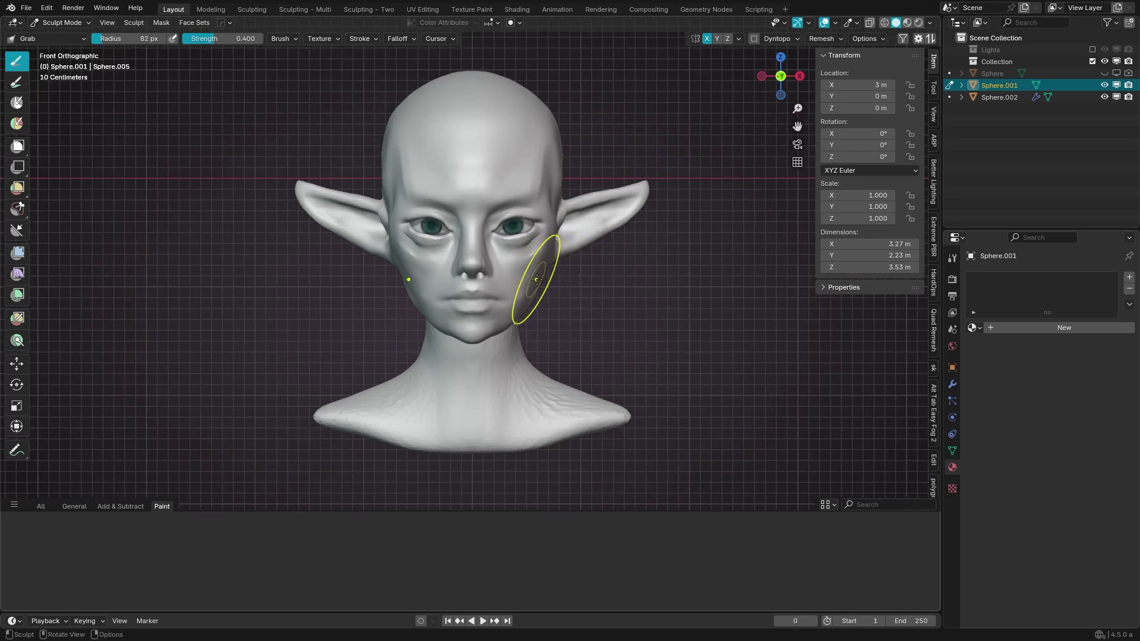
pyautogui.scroll(4, 537, 279)
# Step: Set the brush size to 22 px while framing the mouth from three-quarter angles
pyautogui.moveTo(483, 287)
pyautogui.mouseDown(button='middle')
pyautogui.moveTo(458, 283)
pyautogui.moveTo(354, 188)
pyautogui.mouseUp(button='middle')
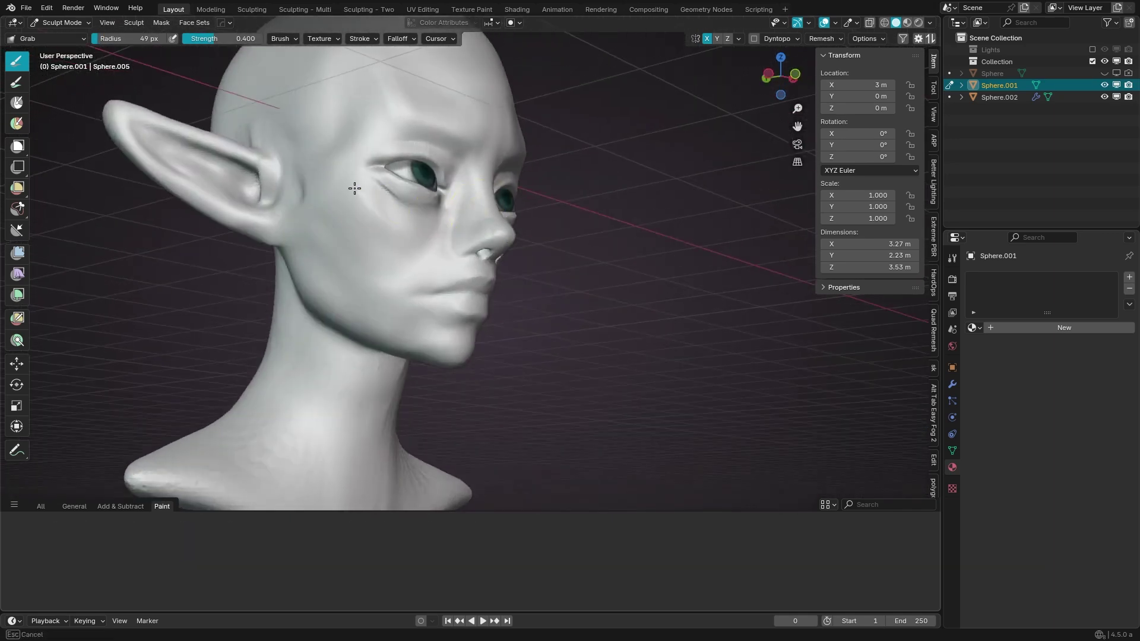
pyautogui.keyDown('alt'); pyautogui.moveTo(357, 259); pyautogui.dragTo(483, 319, button='middle'); pyautogui.keyUp('alt')
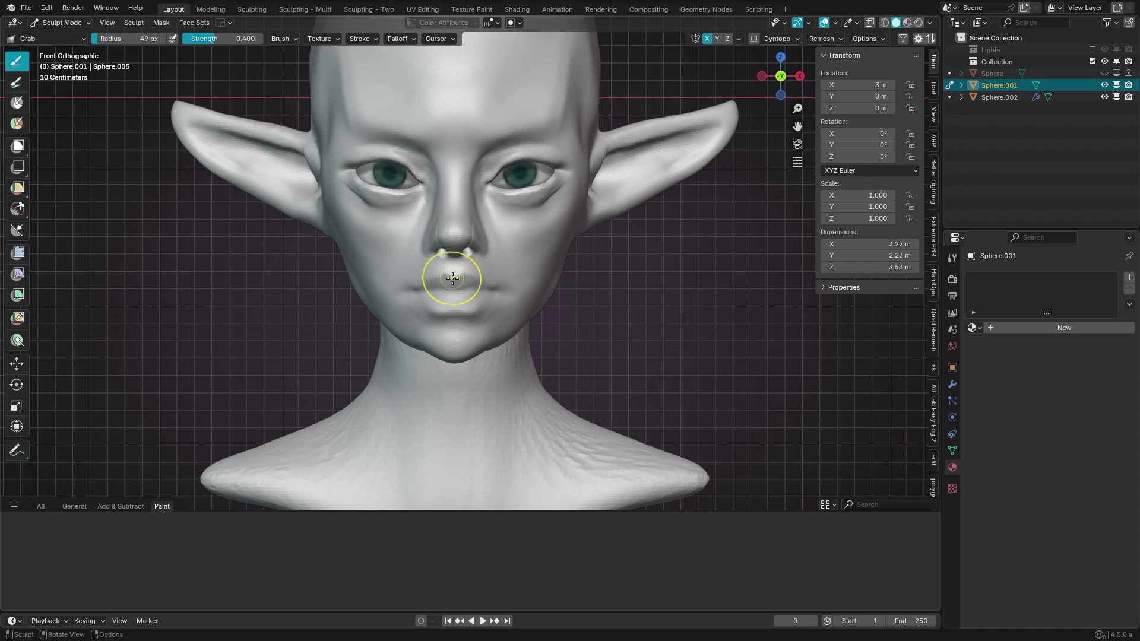
pyautogui.scroll(2, 465, 292)
pyautogui.moveTo(453, 297)
pyautogui.mouseDown(button='middle')
pyautogui.moveTo(488, 254)
pyautogui.moveTo(485, 279)
pyautogui.mouseUp(button='middle')
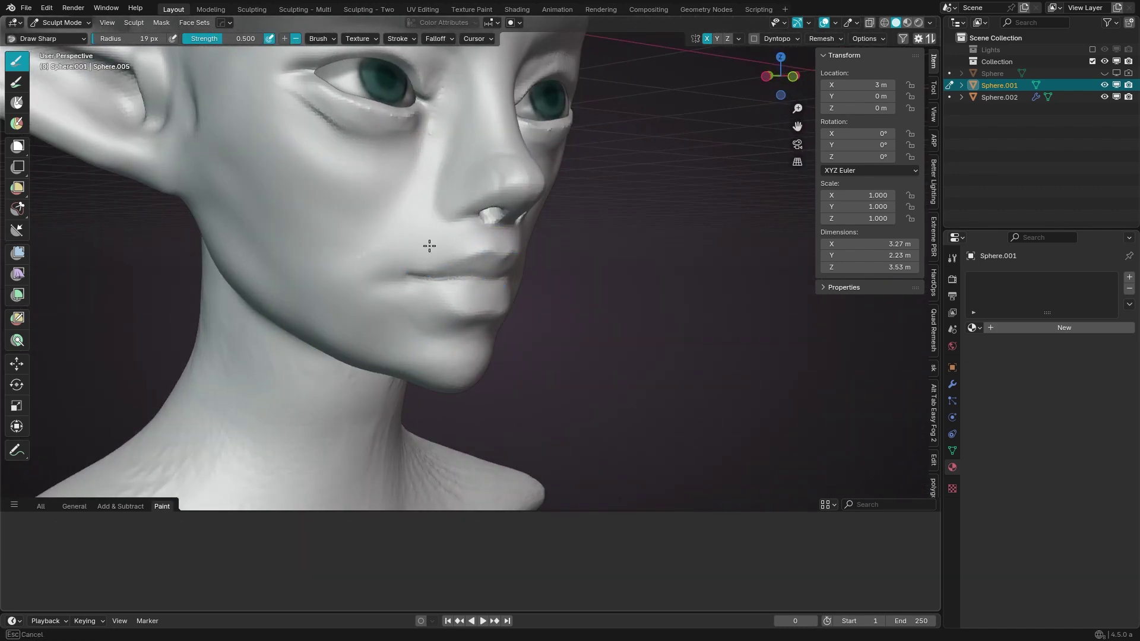
pyautogui.moveTo(427, 247); pyautogui.dragTo(461, 277, button='middle')
pyautogui.press('f')
pyautogui.click(461, 276)
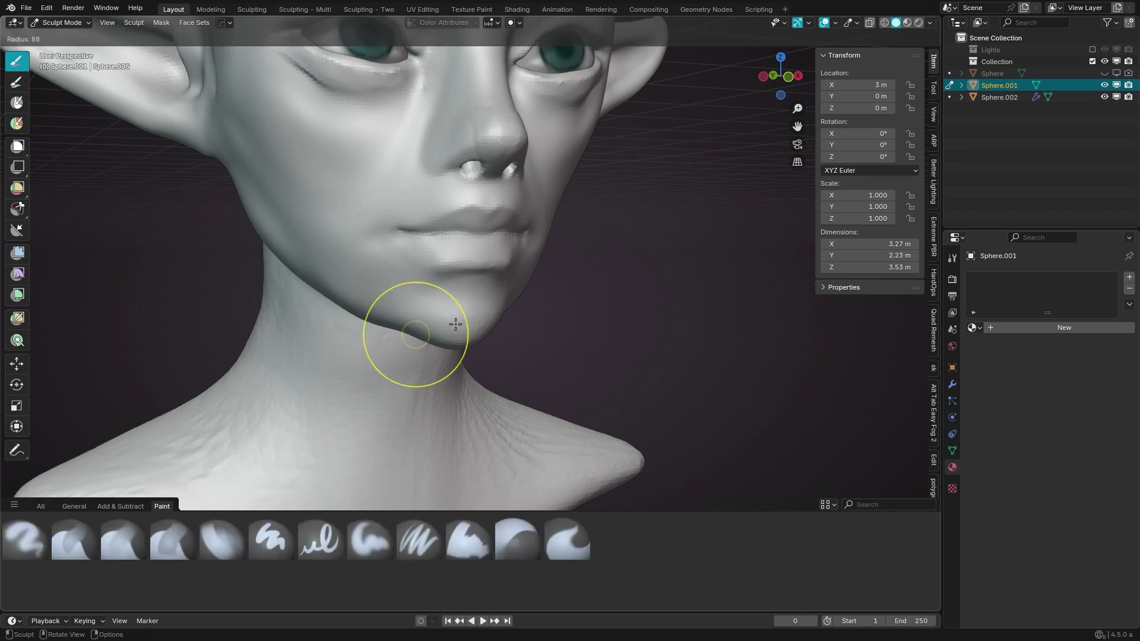
# Step: Grab-shape the chin and jawline from front and side views, then browse brushes
pyautogui.press('g')
pyautogui.press('KP_1')
pyautogui.moveTo(472, 310); pyautogui.dragTo(419, 323, button='middle')
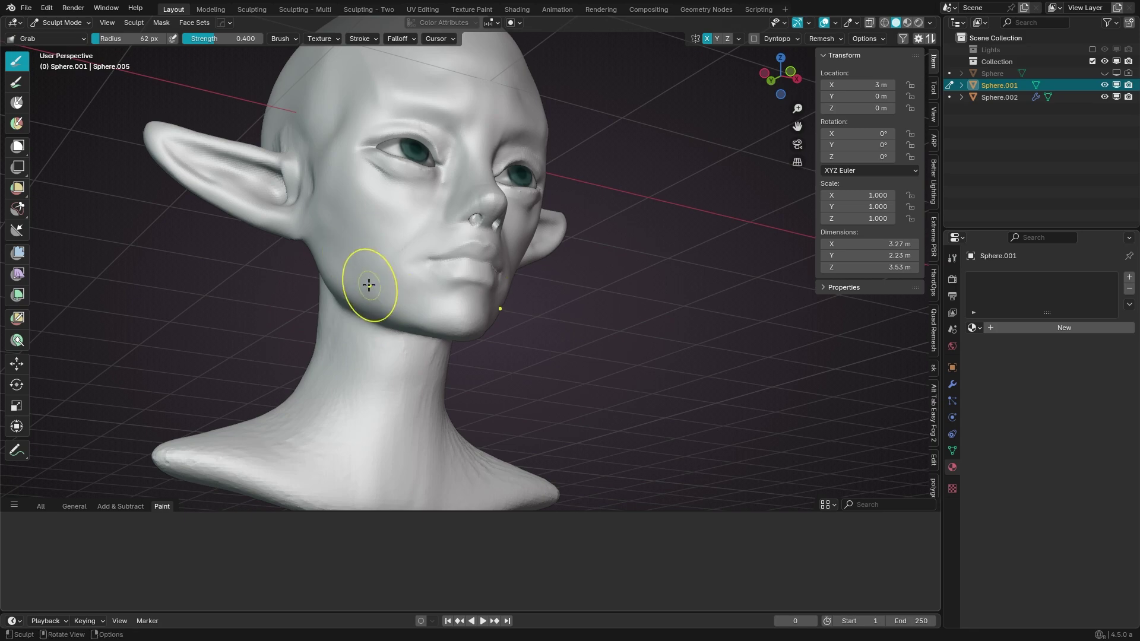
pyautogui.press('KP_1')
pyautogui.scroll(-3, 471, 293)
pyautogui.scroll(5, 499, 225)
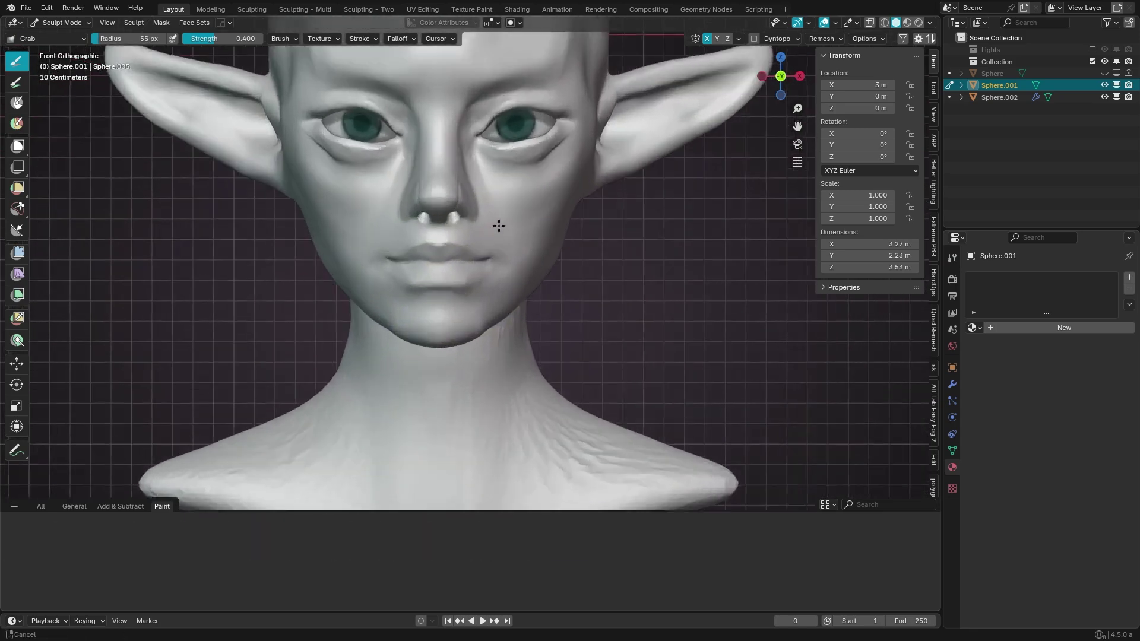
pyautogui.moveTo(499, 226); pyautogui.dragTo(586, 293, button='middle')
pyautogui.hotkey('shift', 'space')
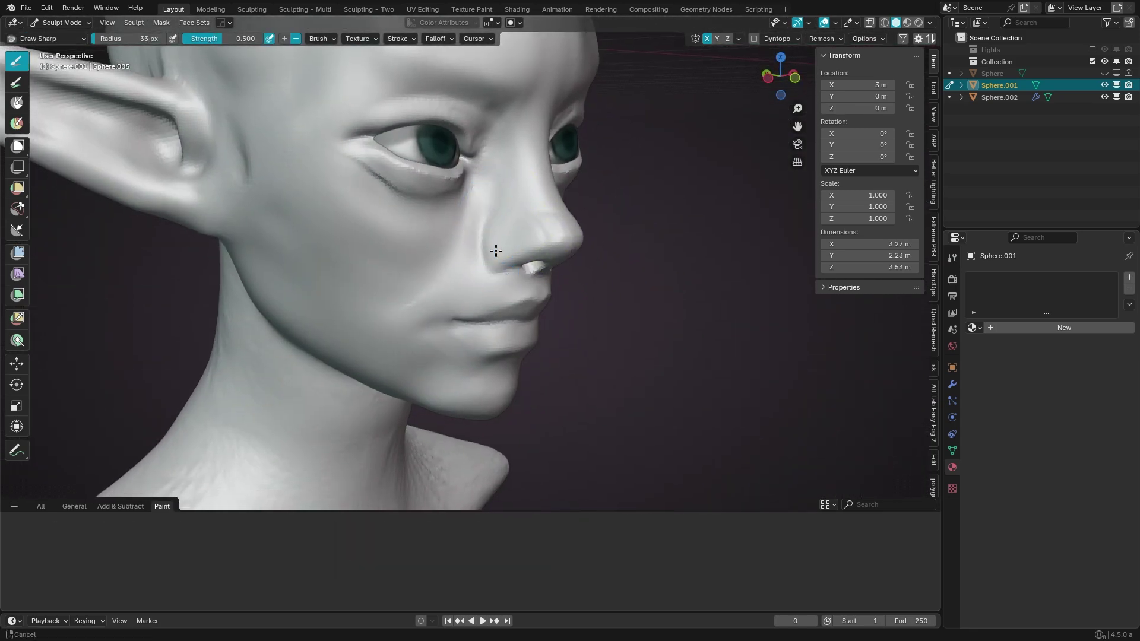
pyautogui.scroll(2, 496, 251)
pyautogui.moveTo(474, 176); pyautogui.dragTo(491, 171, button='middle')
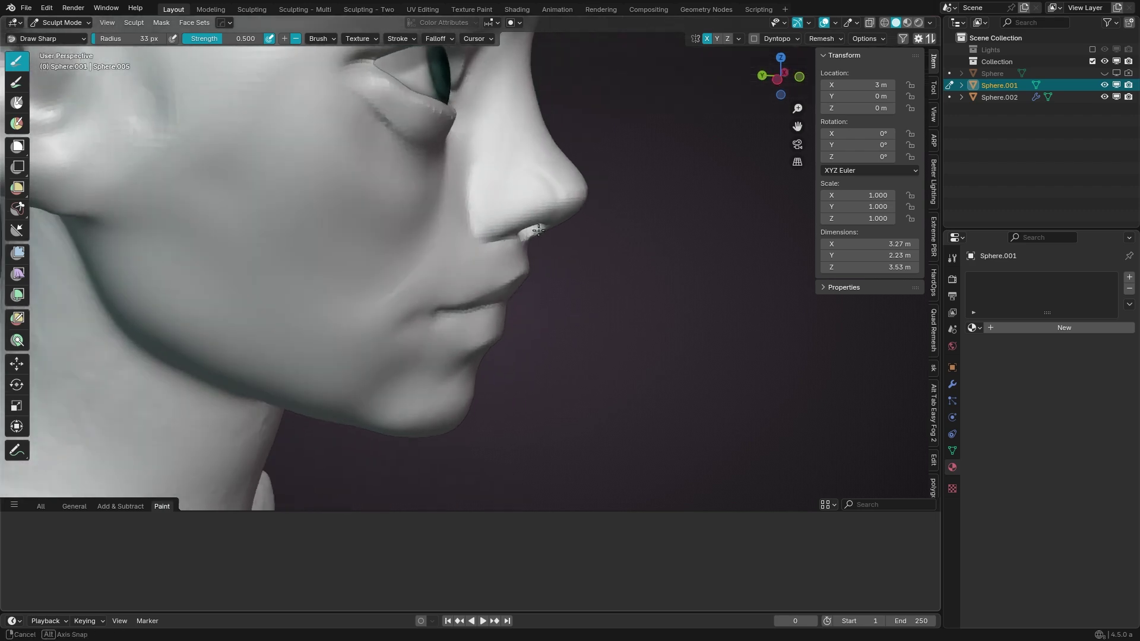
pyautogui.hotkey('shift', 'space')
# Step: Pull the pointed ears slightly wider with the Grab brush in front view
pyautogui.press('g')
pyautogui.moveTo(496, 219); pyautogui.dragTo(485, 203, button='middle')
pyautogui.press('KP_1')
pyautogui.scroll(-4, 493, 214)
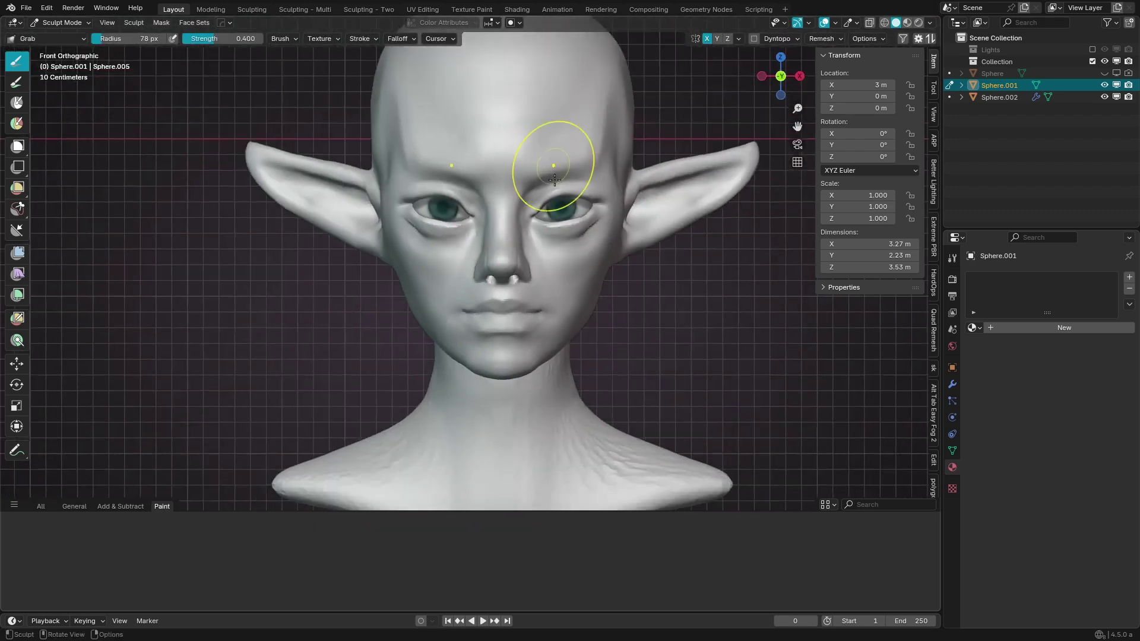
pyautogui.hotkey('shift', 'space')
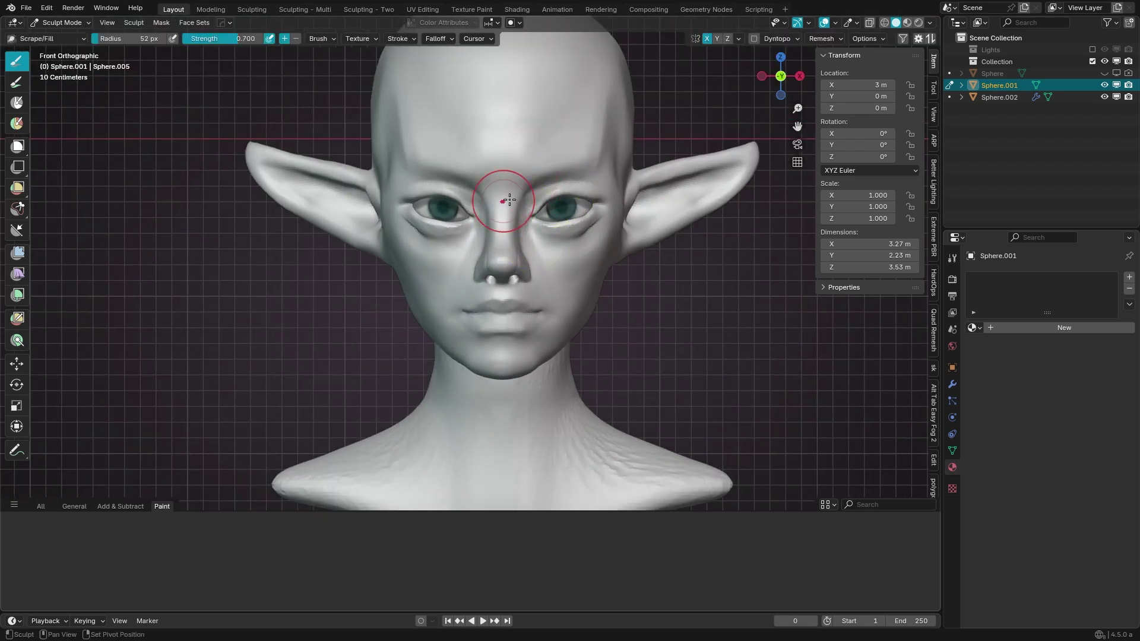
pyautogui.moveTo(510, 201)
pyautogui.keyDown('shift'); pyautogui.mouseDown(button='middle')
pyautogui.moveTo(522, 274)
pyautogui.moveTo(478, 275)
pyautogui.mouseUp(button='middle'); pyautogui.keyUp('shift')
pyautogui.hotkey('shift', 'space')
pyautogui.press('g')
pyautogui.press('KP_1')
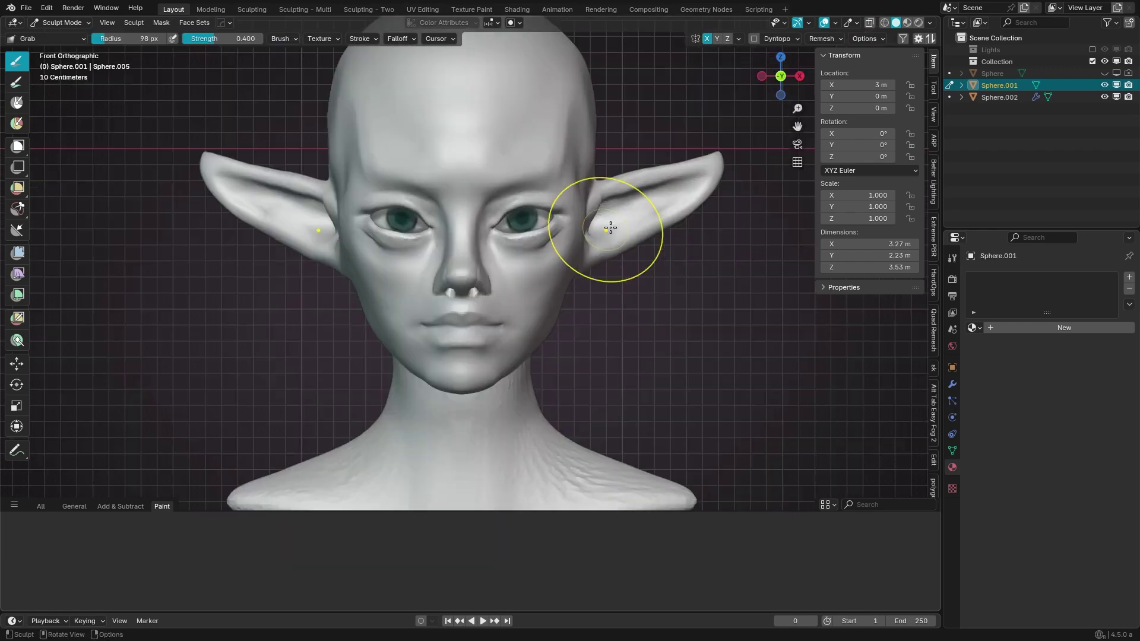
pyautogui.scroll(-2, 610, 228)
pyautogui.moveTo(615, 221); pyautogui.dragTo(585, 223)
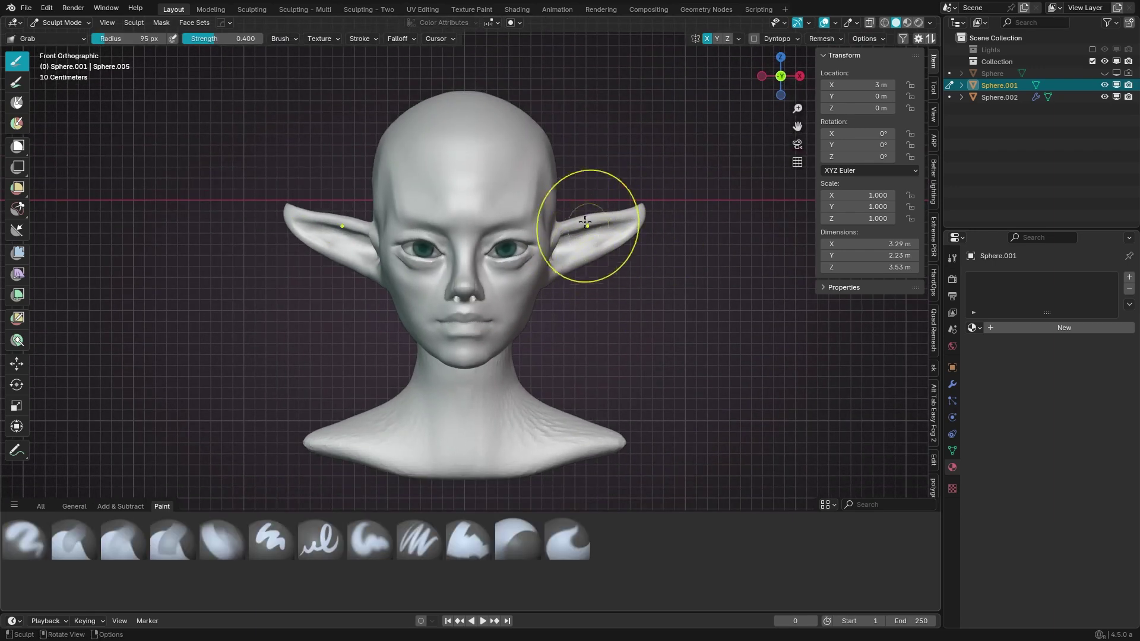
# Step: Inspect the ears from rotated and profile angles with the Grab brush active
pyautogui.moveTo(585, 223); pyautogui.dragTo(542, 191, button='middle')
pyautogui.press('x')
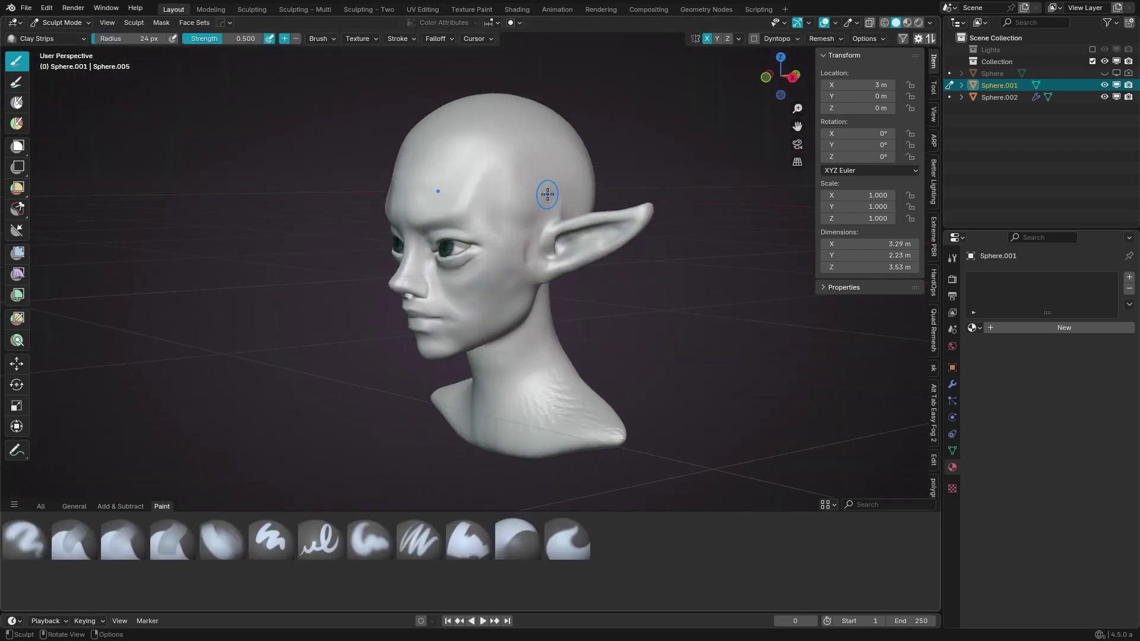
pyautogui.moveTo(458, 134); pyautogui.dragTo(420, 160, button='middle')
pyautogui.press('g')
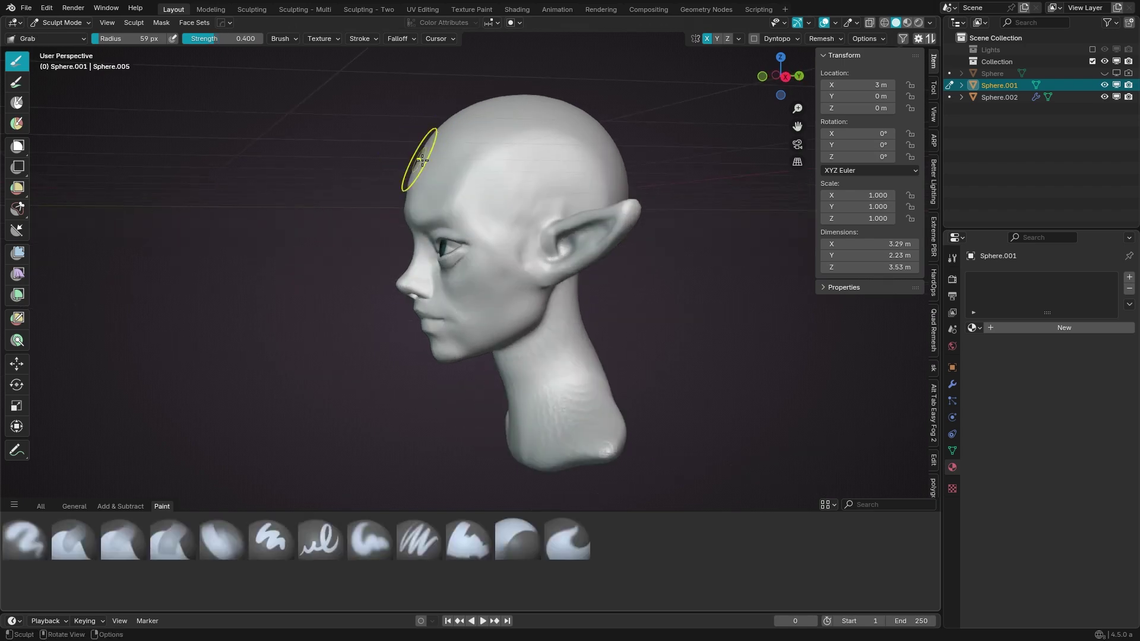
pyautogui.press('KP_1')
pyautogui.keyDown('shift'); pyautogui.moveTo(508, 299); pyautogui.dragTo(529, 274, button='middle'); pyautogui.keyUp('shift')
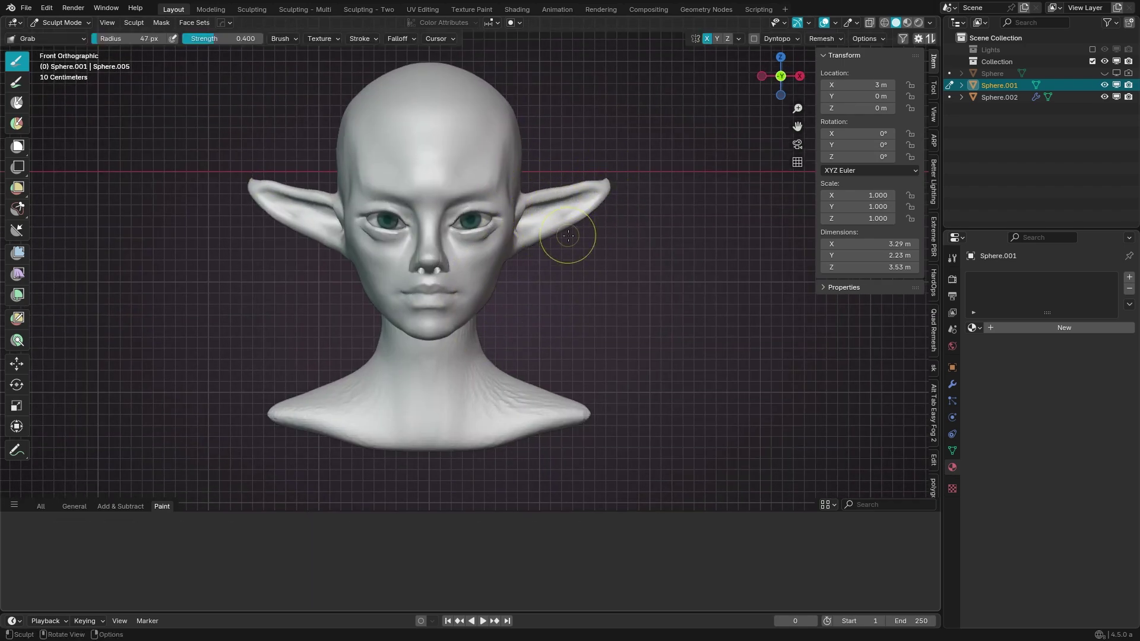
pyautogui.moveTo(447, 336)
pyautogui.mouseDown(button='middle')
pyautogui.moveTo(568, 240)
pyautogui.moveTo(509, 242)
pyautogui.moveTo(430, 208)
pyautogui.moveTo(356, 206)
pyautogui.mouseUp(button='middle')
# Step: Resize the Grab brush smaller then larger and return to front view
pyautogui.press('f')
pyautogui.click(442, 211)
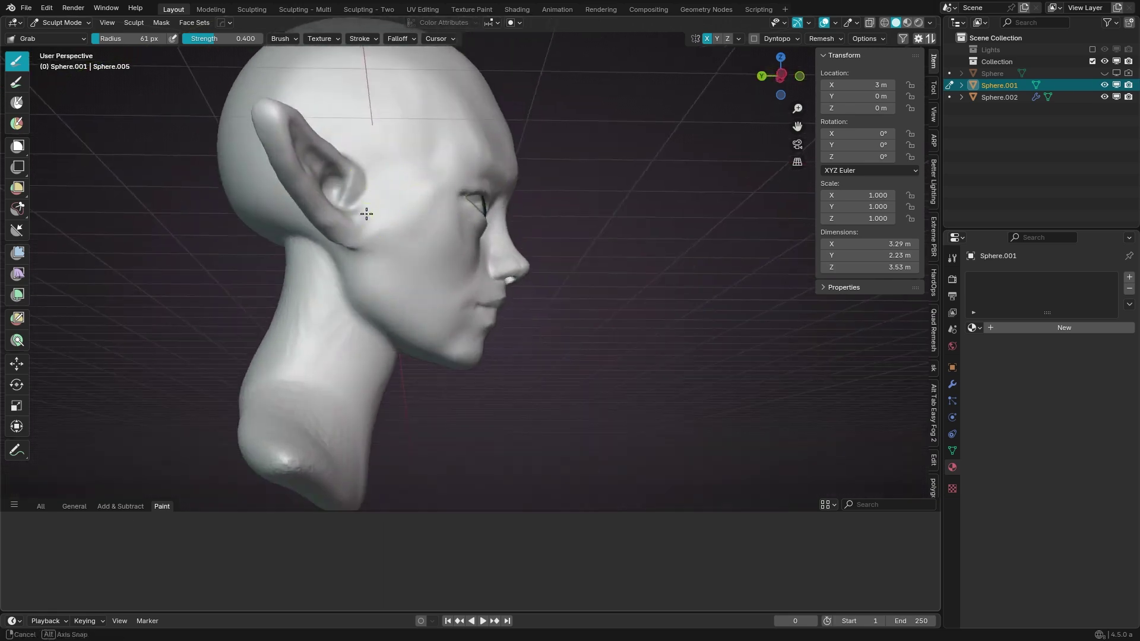
pyautogui.click(318, 148)
pyautogui.press('KP_1')
pyautogui.scroll(-2, 331, 304)
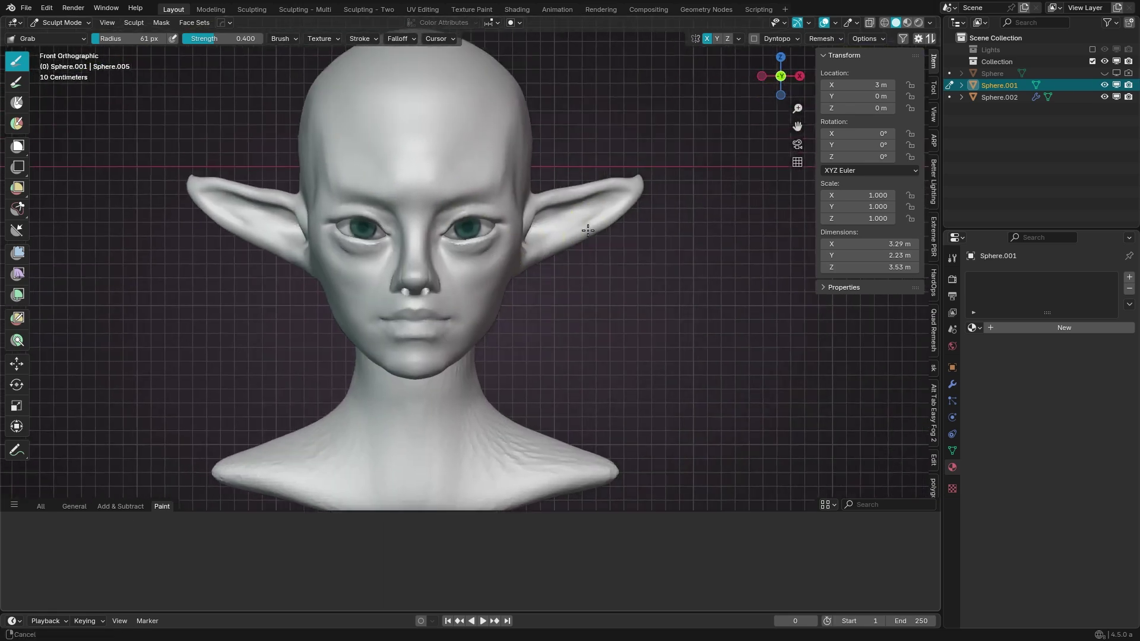
pyautogui.press('f')
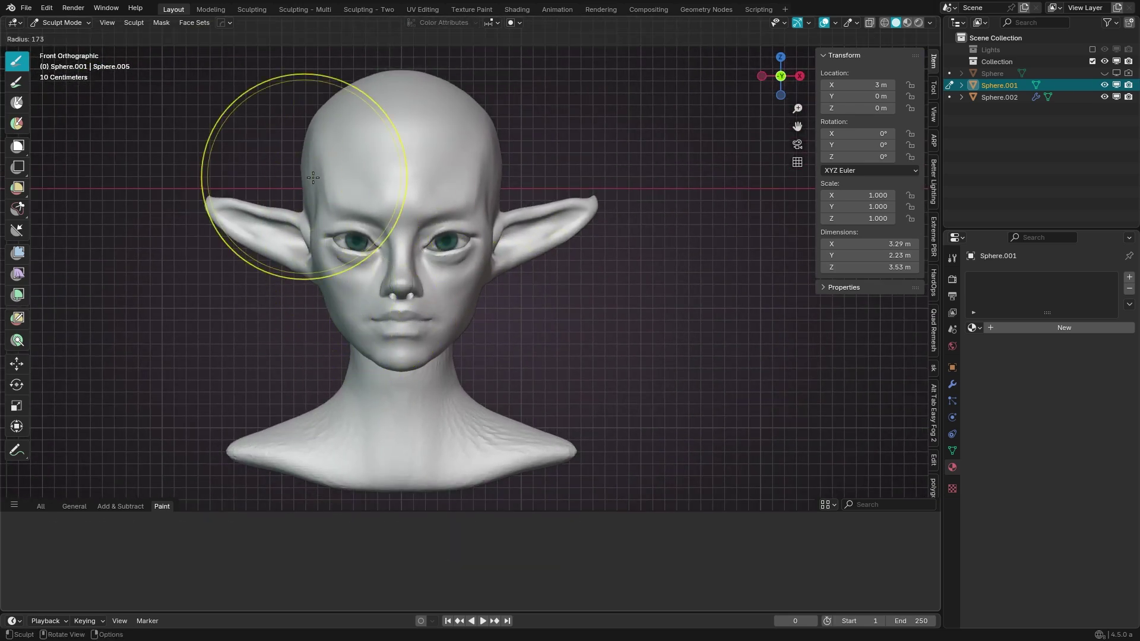
pyautogui.scroll(-1, 443, 104)
pyautogui.scroll(-3, 442, 103)
# Step: Sculpt muscle lines under the jaw with Draw Sharp, Draw and Clay Strips
pyautogui.click(394, 368)
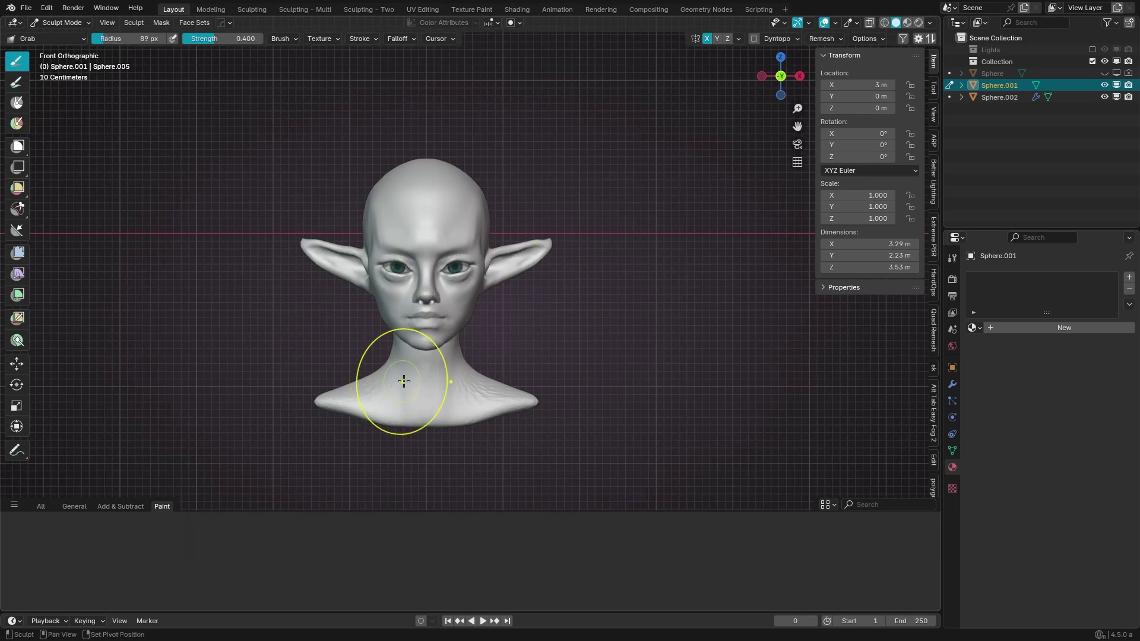
pyautogui.scroll(1, 395, 356)
pyautogui.scroll(2, 450, 299)
pyautogui.hotkey('shift', 'space')
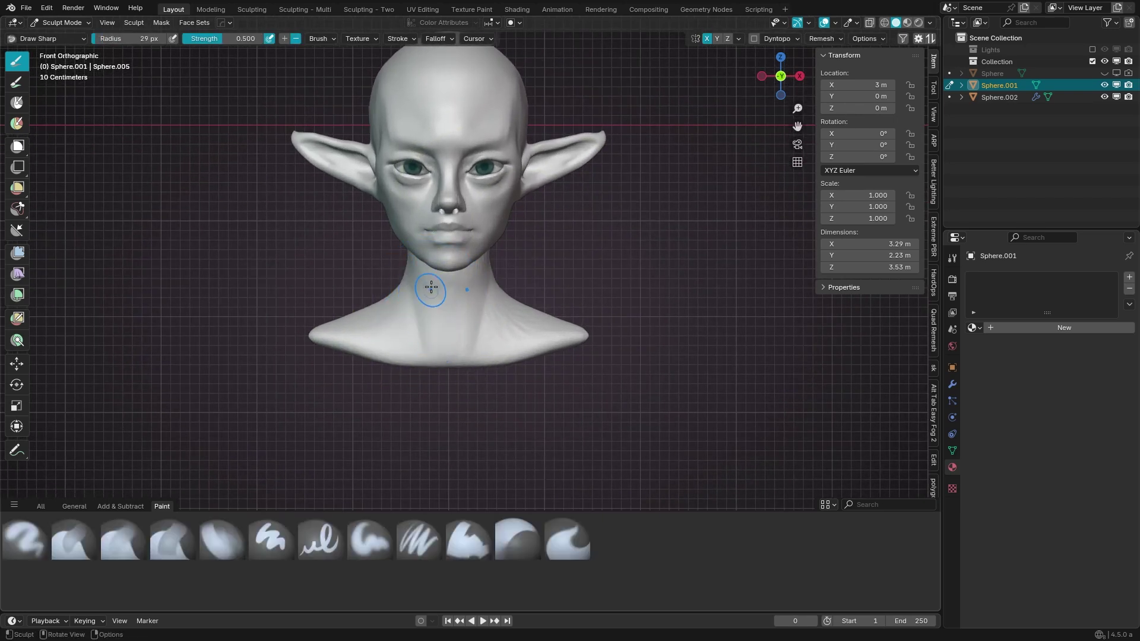
pyautogui.press('v')
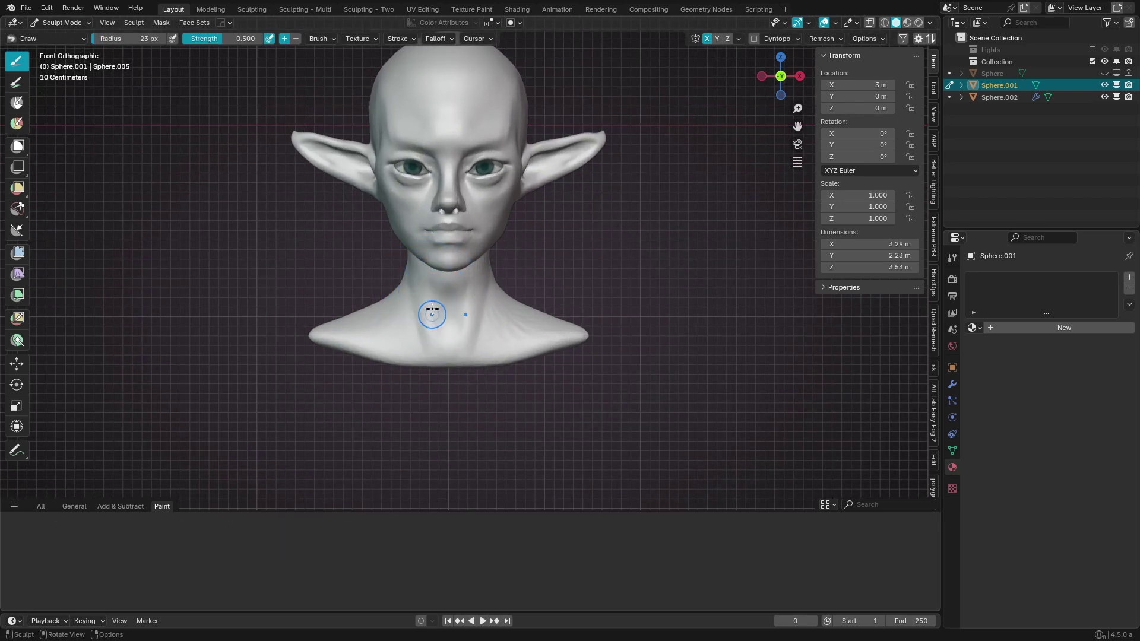
pyautogui.press('g')
pyautogui.press('v')
pyautogui.moveTo(438, 305); pyautogui.dragTo(451, 291, button='middle')
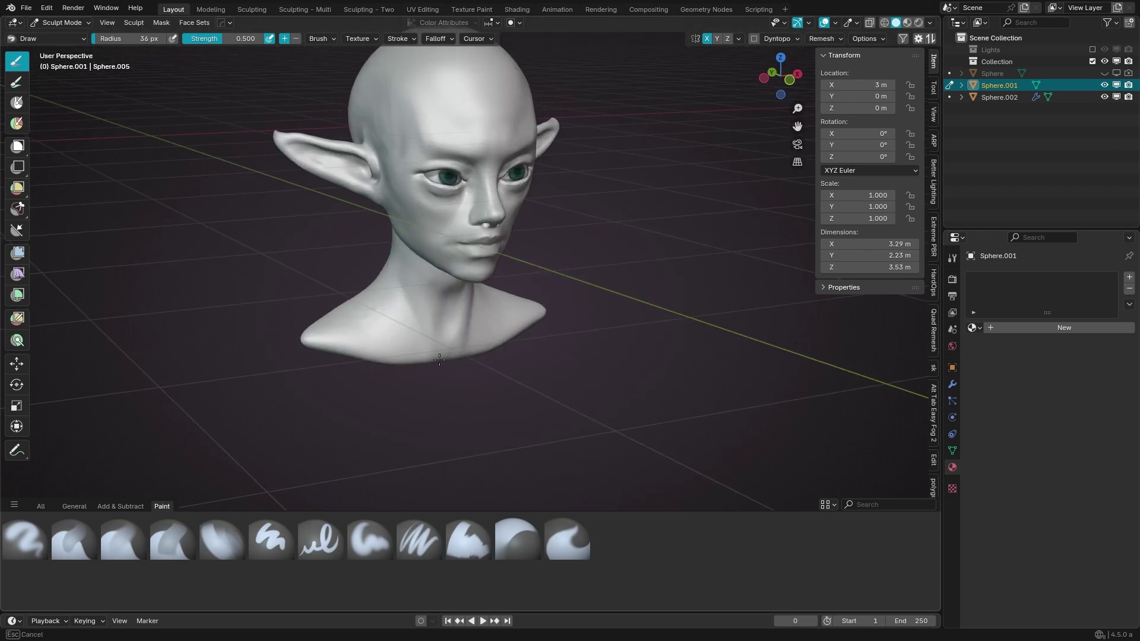
pyautogui.press('[')
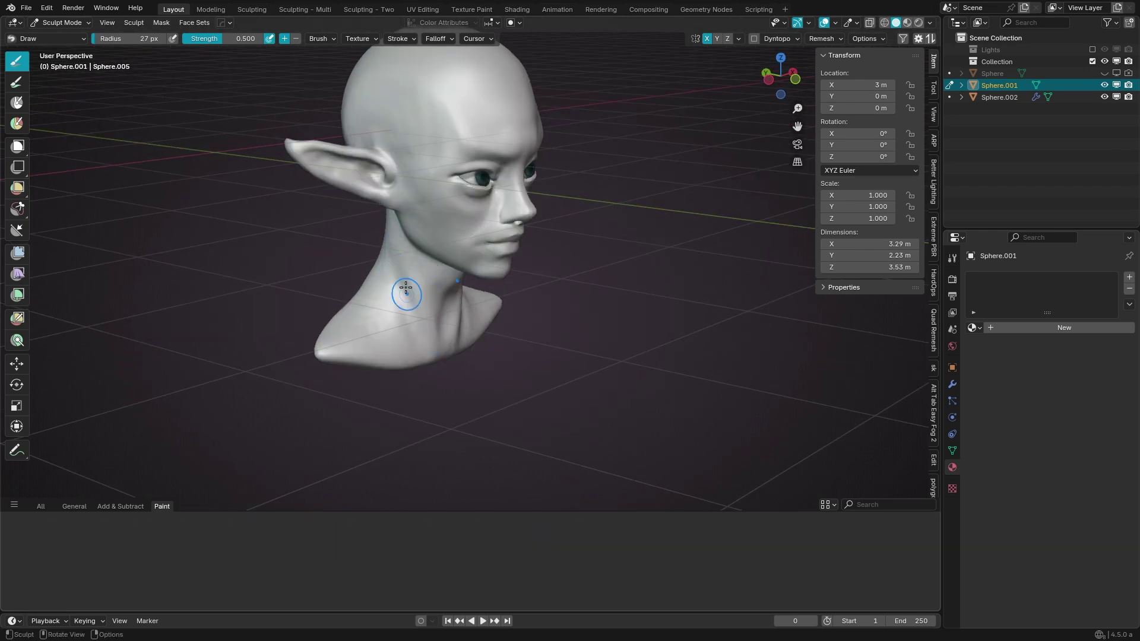
pyautogui.moveTo(392, 354); pyautogui.dragTo(466, 284, button='middle')
pyautogui.press('c')
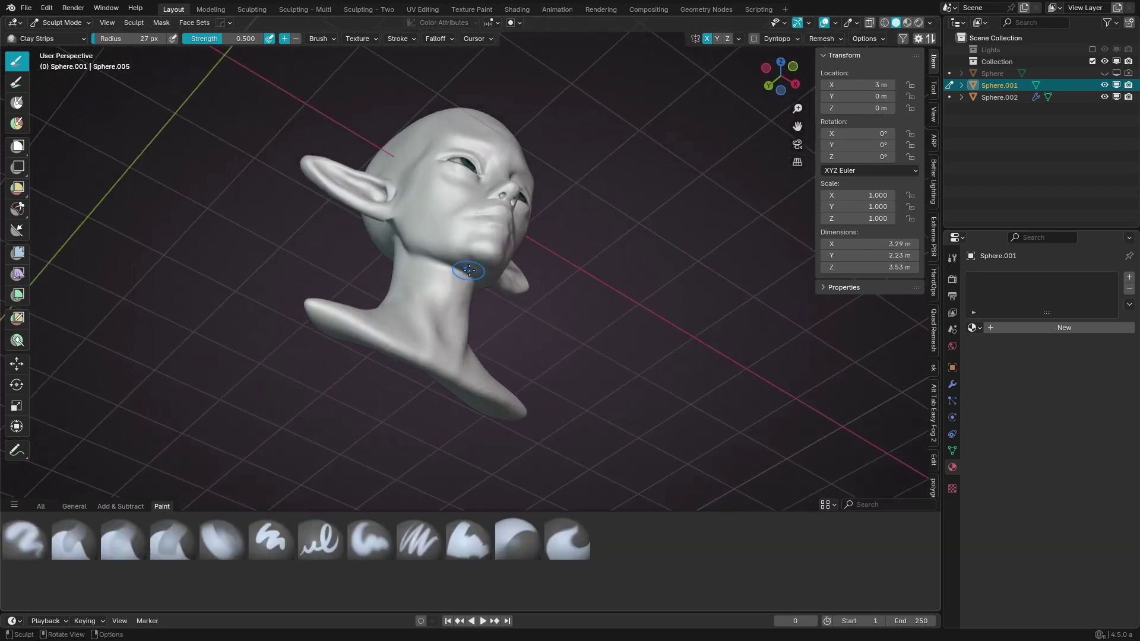
# Step: Pull in the back of the neck with Grab from the left profile
pyautogui.press('g')
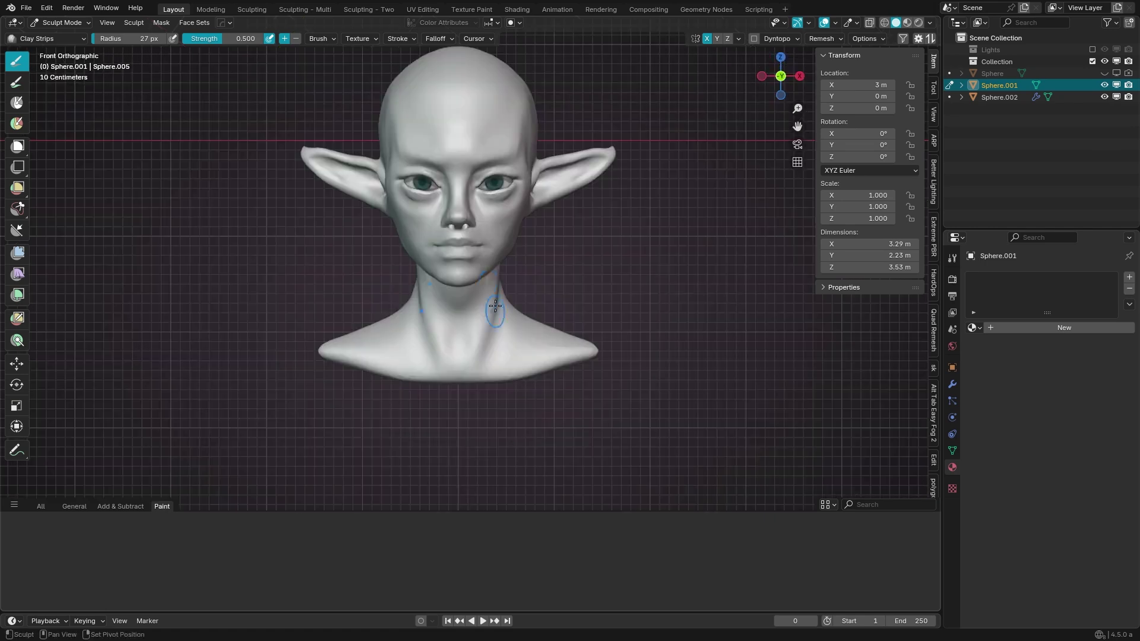
pyautogui.moveTo(461, 282)
pyautogui.mouseDown(button='middle')
pyautogui.moveTo(476, 318)
pyautogui.moveTo(522, 318)
pyautogui.mouseUp(button='middle')
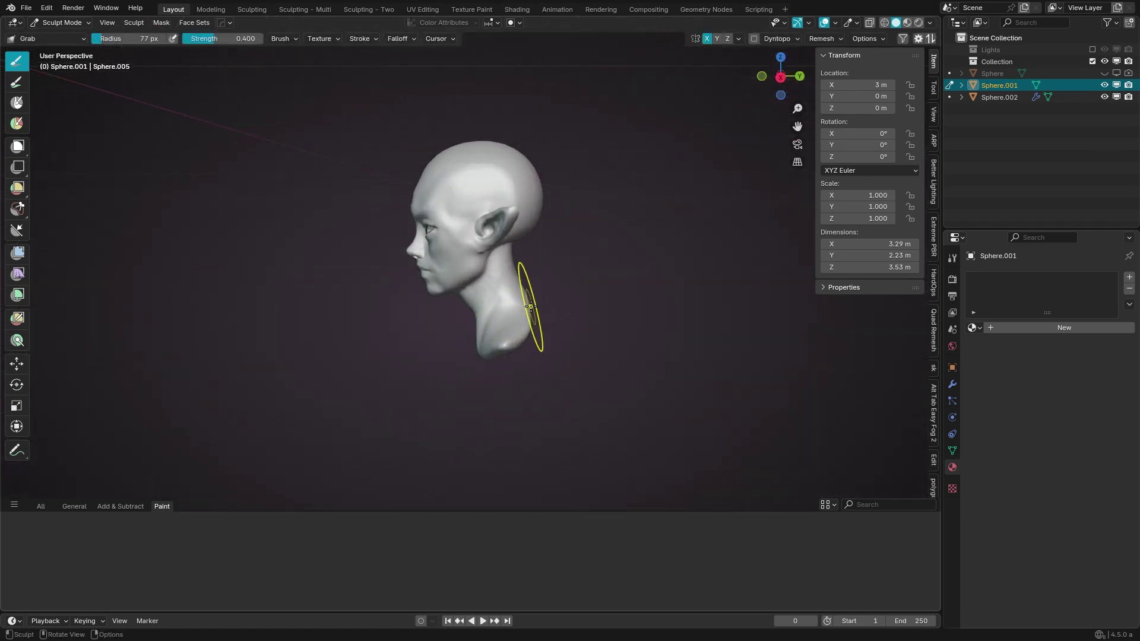
pyautogui.moveTo(526, 318); pyautogui.dragTo(537, 306)
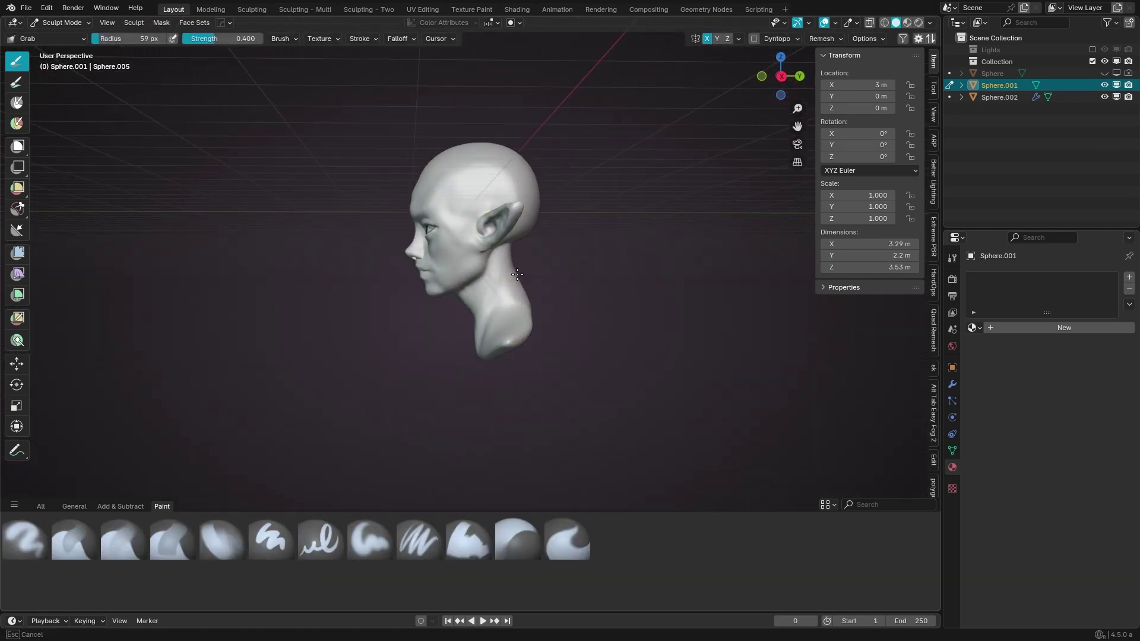
pyautogui.moveTo(425, 180)
pyautogui.mouseDown(button='middle')
pyautogui.moveTo(509, 339)
pyautogui.moveTo(614, 298)
pyautogui.moveTo(585, 336)
pyautogui.mouseUp(button='middle')
pyautogui.press('f')
pyautogui.click(560, 339)
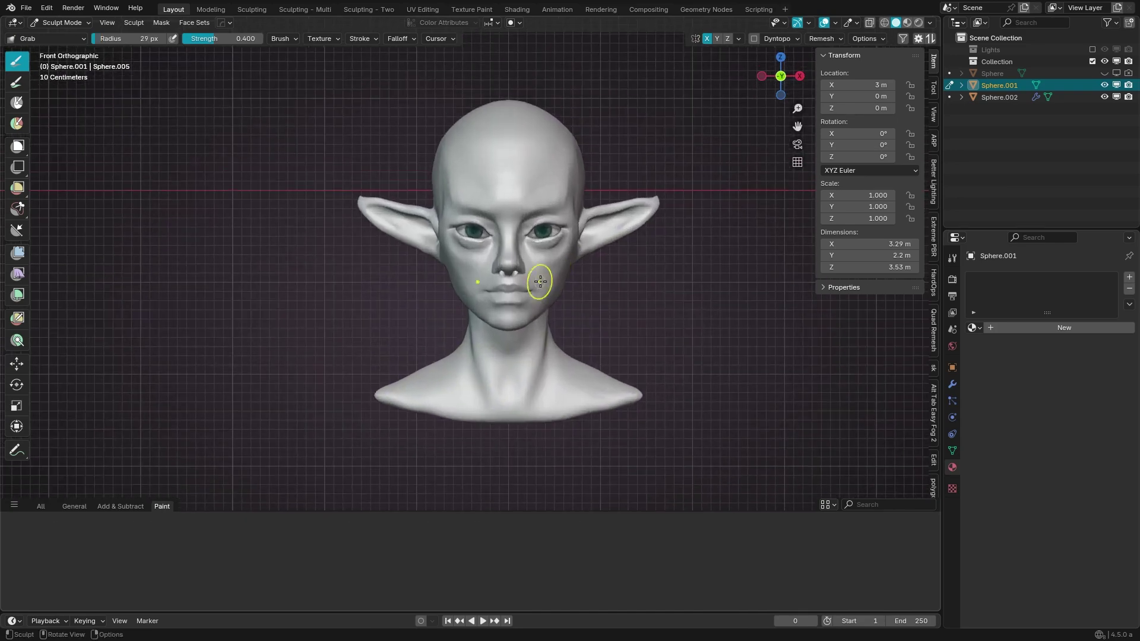
# Step: Grab the ear and back of the skull into a sleeker pointed shape
pyautogui.scroll(2, 534, 238)
pyautogui.moveTo(529, 204); pyautogui.dragTo(374, 181, button='middle')
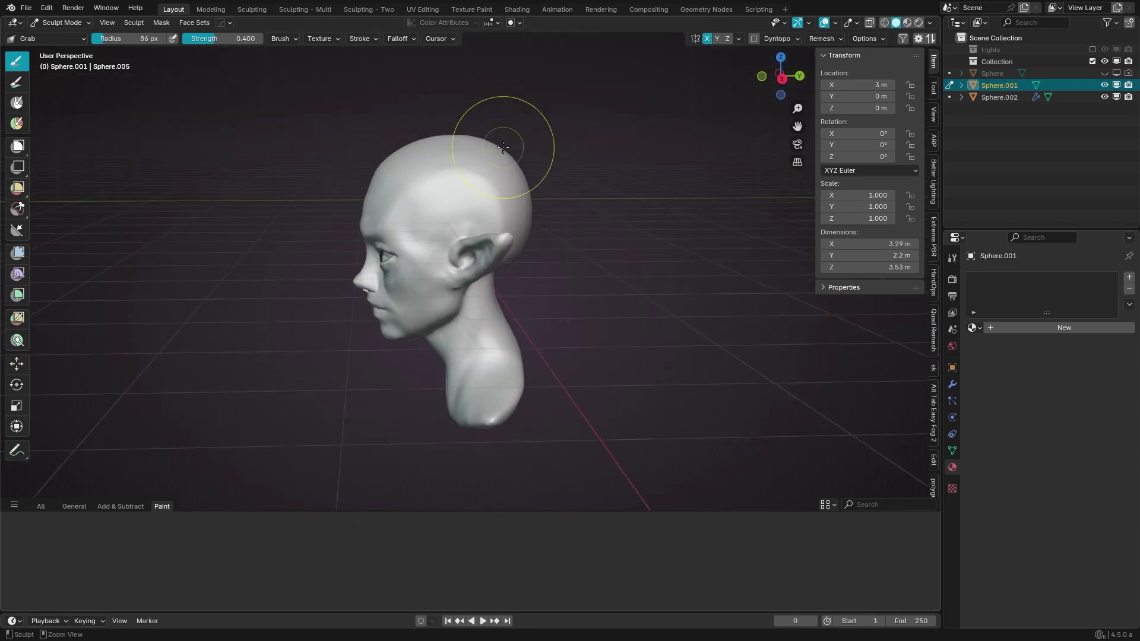
pyautogui.moveTo(504, 241); pyautogui.dragTo(523, 229)
pyautogui.moveTo(522, 229); pyautogui.dragTo(478, 189, button='middle')
pyautogui.press('KP_1')
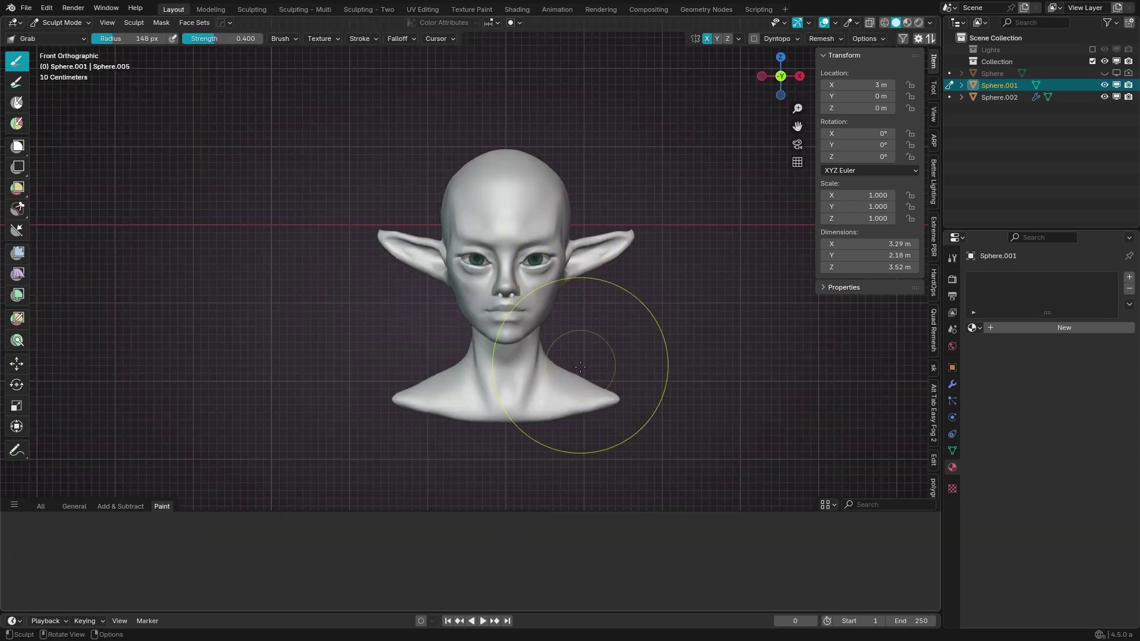
# Step: Switch to a smaller Crease Polish brush from a three-quarter view
pyautogui.scroll(5, 594, 356)
pyautogui.press('[')
pyautogui.press('[')
pyautogui.press('[')
pyautogui.moveTo(625, 278); pyautogui.dragTo(539, 165, button='middle')
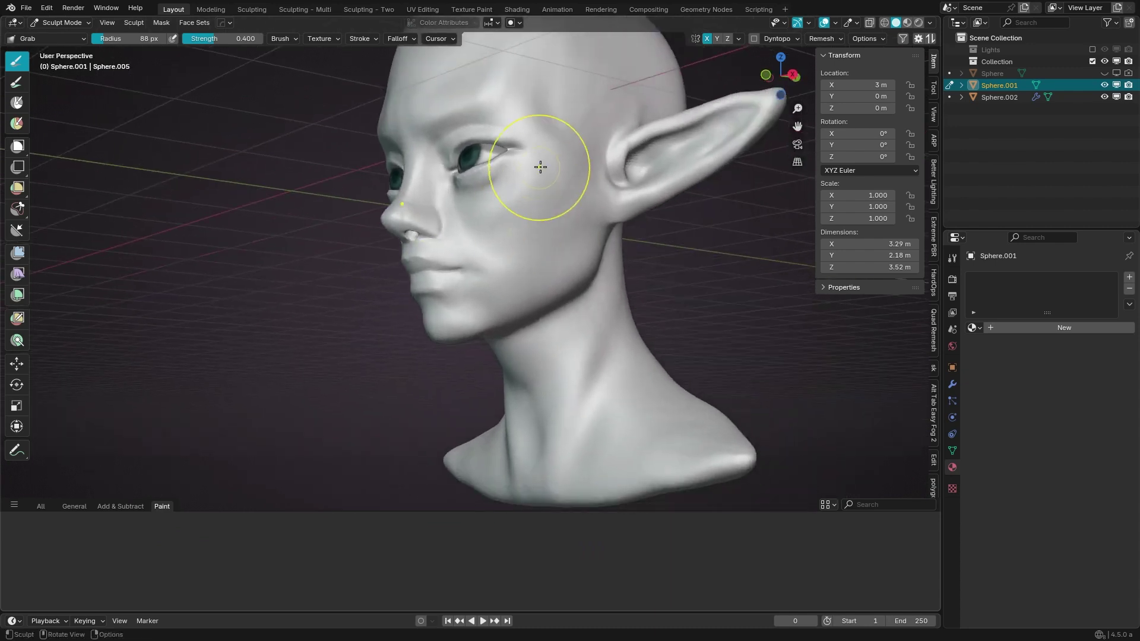
pyautogui.hotkey('shift', 'c')
pyautogui.press('[')
pyautogui.press('[')
pyautogui.press('[')
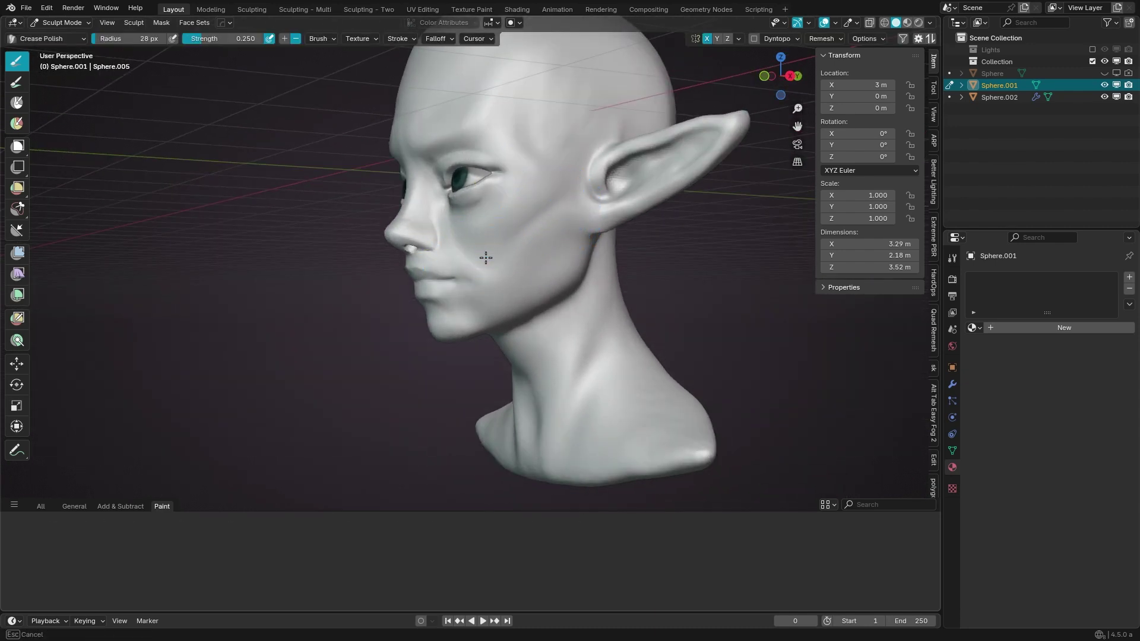
# Step: Shrink the brush and frame the forehead and cheeks from front and three-quarter views
pyautogui.press('[')
pyautogui.press('[')
pyautogui.press('[')
pyautogui.moveTo(571, 158); pyautogui.dragTo(580, 151, button='middle')
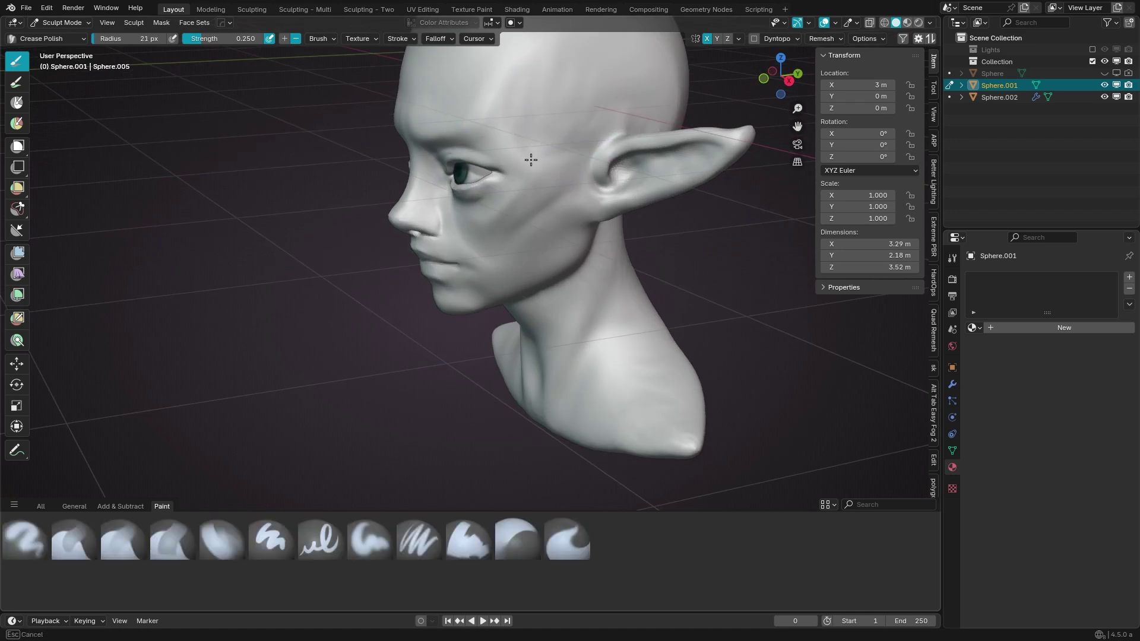
pyautogui.press('KP_1')
pyautogui.moveTo(523, 237)
pyautogui.mouseDown(button='middle')
pyautogui.moveTo(509, 261)
pyautogui.moveTo(496, 219)
pyautogui.moveTo(522, 178)
pyautogui.moveTo(328, 206)
pyautogui.moveTo(372, 208)
pyautogui.mouseUp(button='middle')
pyautogui.scroll(3, 509, 261)
pyautogui.press('KP_1')
pyautogui.scroll(3, 512, 301)
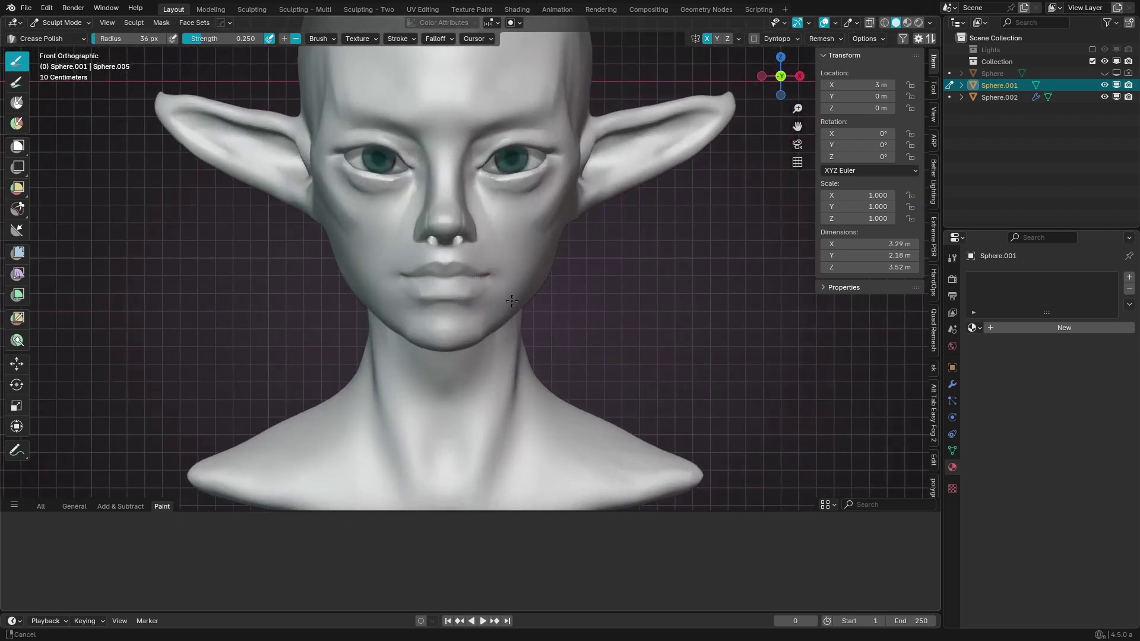
pyautogui.scroll(-2, 512, 301)
pyautogui.scroll(2, 421, 179)
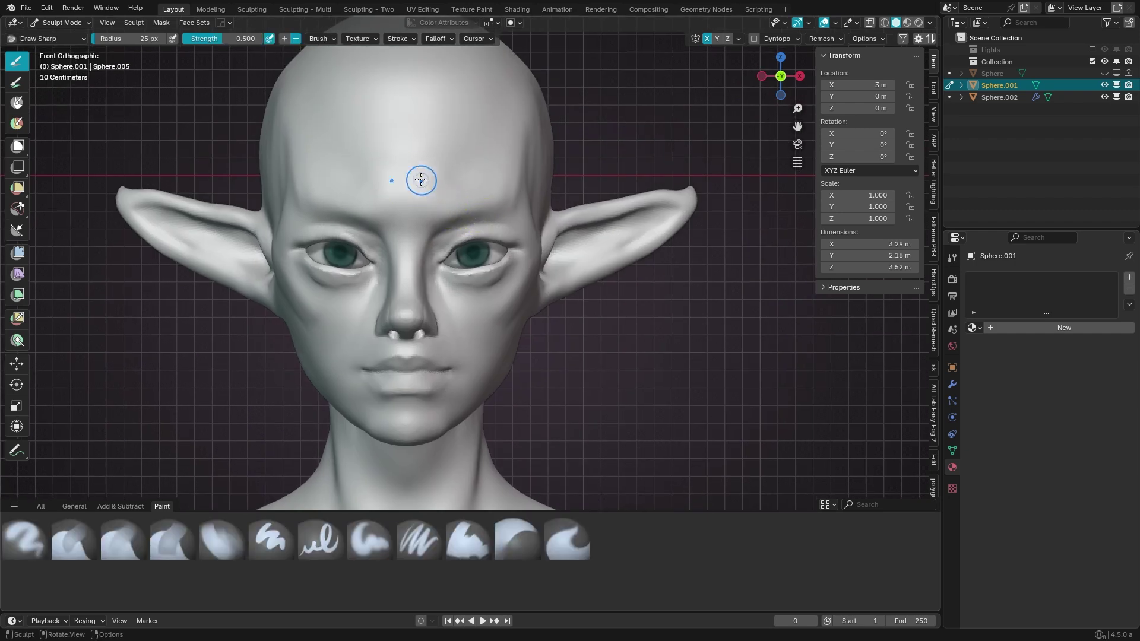
pyautogui.moveTo(425, 177); pyautogui.dragTo(427, 167, button='middle')
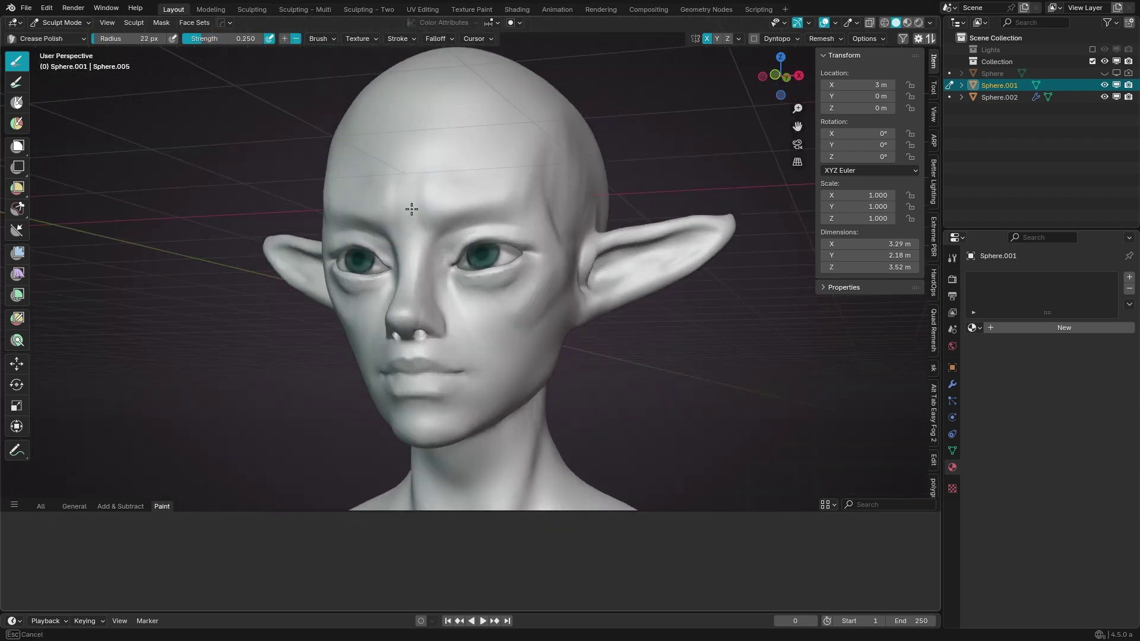
pyautogui.moveTo(468, 256)
pyautogui.mouseDown(button='middle')
pyautogui.moveTo(438, 203)
pyautogui.moveTo(420, 204)
pyautogui.moveTo(449, 178)
pyautogui.mouseUp(button='middle')
# Step: Build up the furrowed brow with Clay Strips strokes, briefly trying the Mask brush
pyautogui.press('c')
pyautogui.hotkey('shift', 'c')
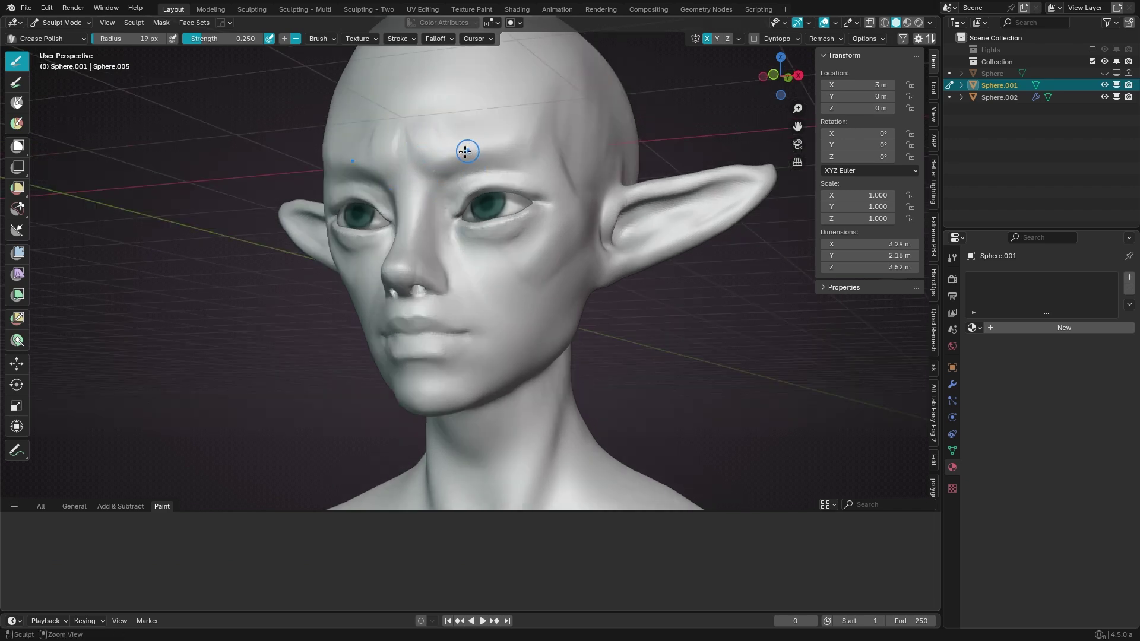
pyautogui.press('c')
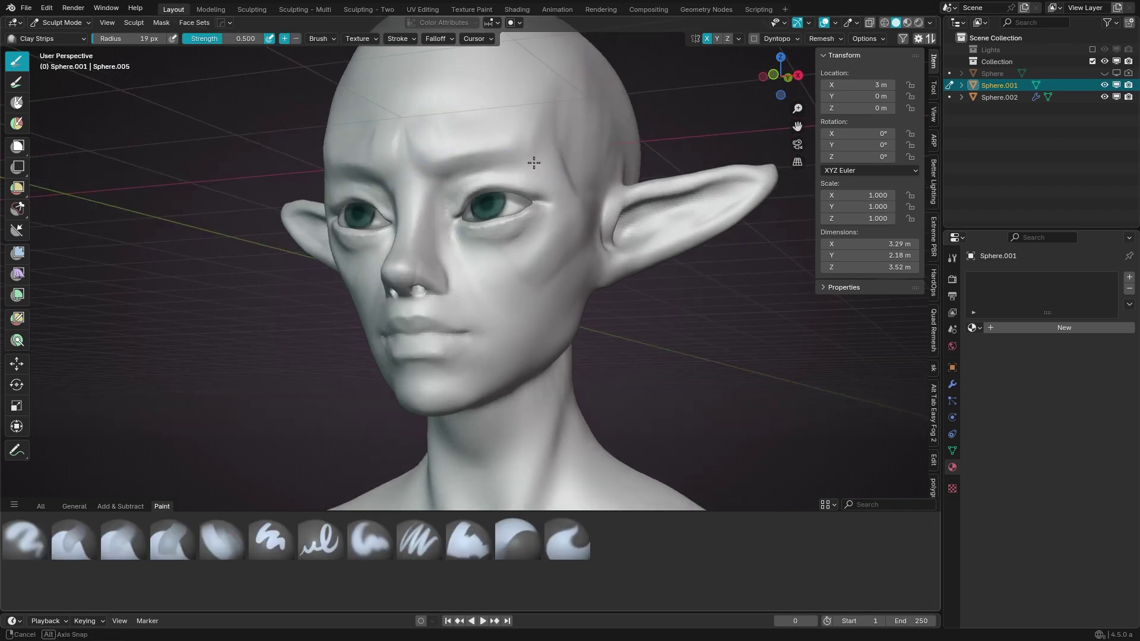
pyautogui.moveTo(515, 171); pyautogui.dragTo(466, 188, button='middle')
pyautogui.moveTo(466, 187); pyautogui.dragTo(490, 177)
pyautogui.moveTo(514, 279)
pyautogui.mouseDown()
pyautogui.moveTo(507, 181)
pyautogui.moveTo(523, 216)
pyautogui.mouseUp()
pyautogui.press('m')
pyautogui.press('c')
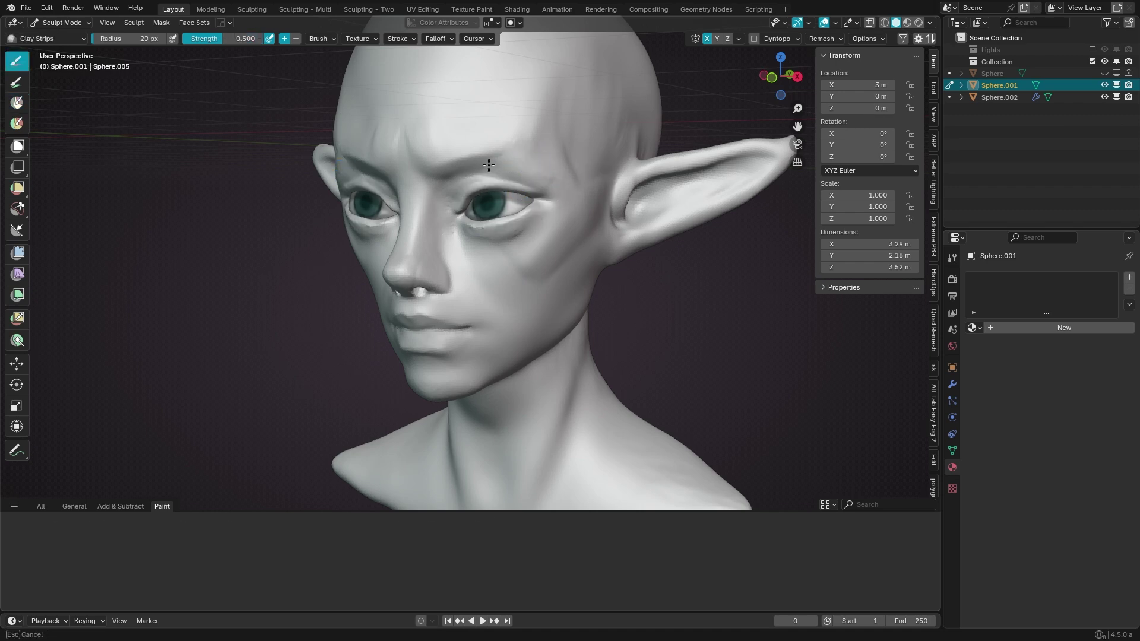
pyautogui.press('KP_1')
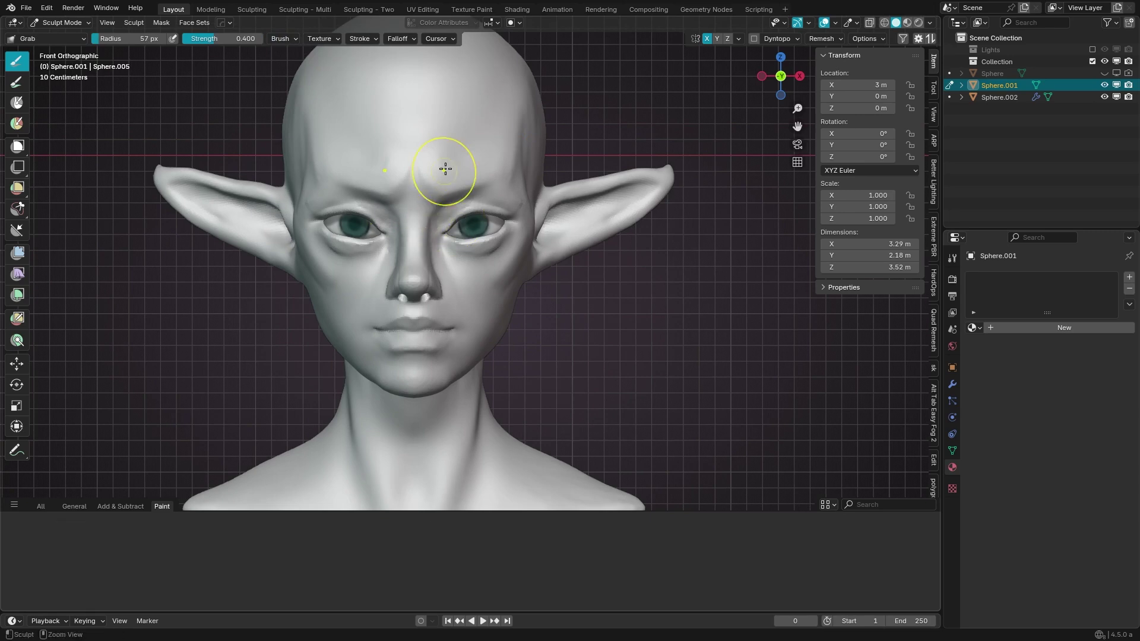
# Step: Pull the right ear tip slightly outward with an enlarged Grab brush
pyautogui.press('g')
pyautogui.press('f')
pyautogui.moveTo(537, 280); pyautogui.dragTo(561, 257)
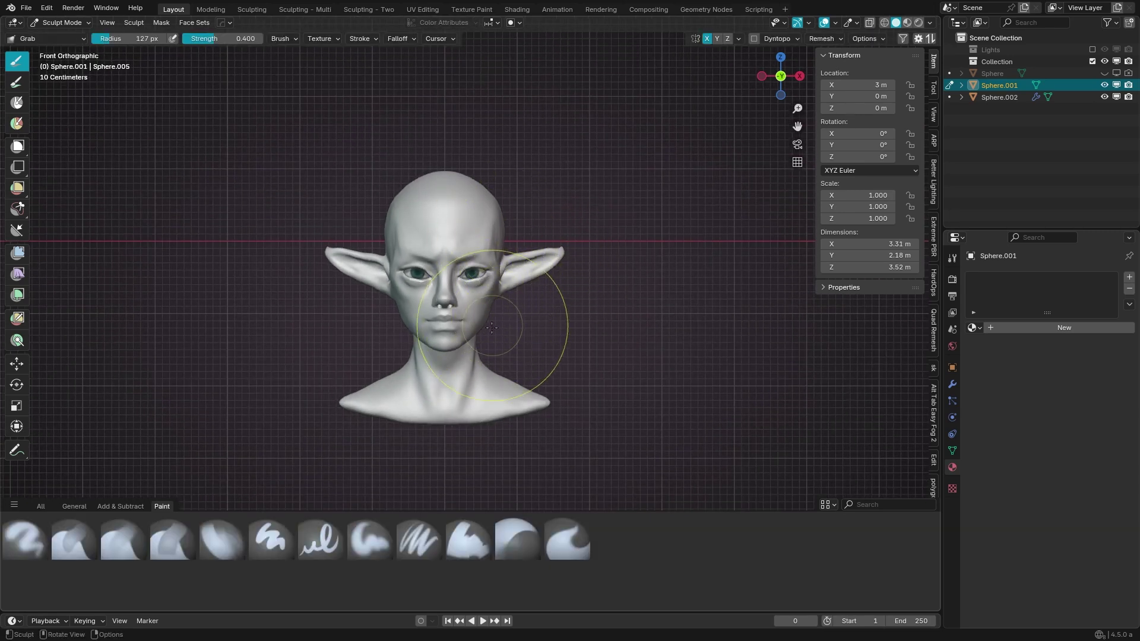
pyautogui.moveTo(507, 249); pyautogui.dragTo(516, 342, button='middle')
pyautogui.press('f')
pyautogui.click(516, 345)
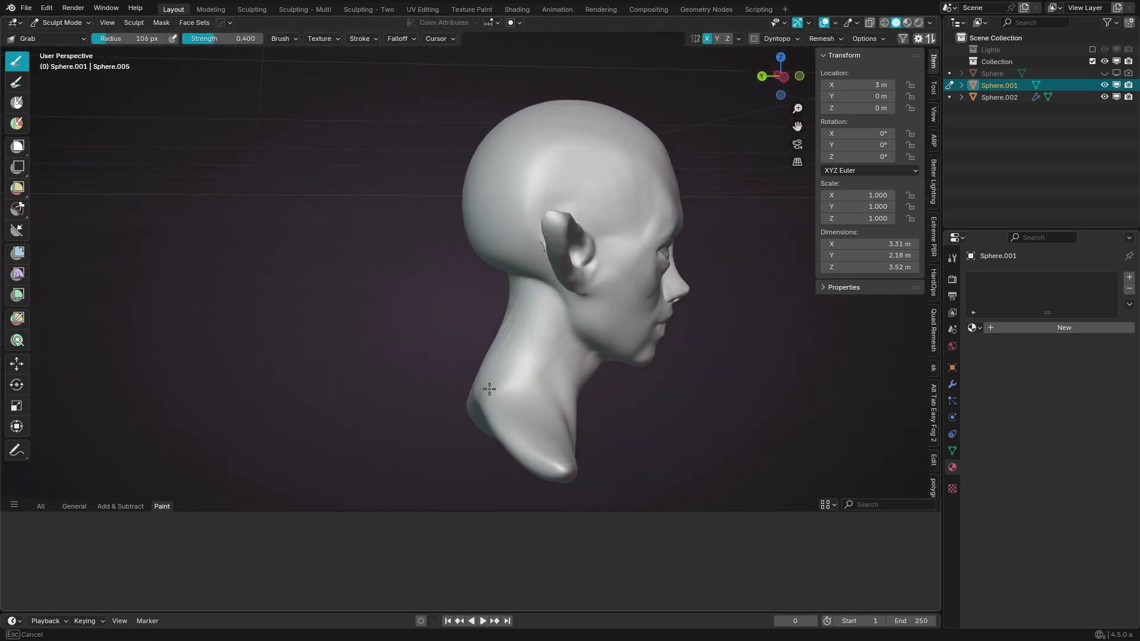
pyautogui.moveTo(486, 382)
pyautogui.mouseDown(button='middle')
pyautogui.moveTo(491, 315)
pyautogui.moveTo(506, 316)
pyautogui.mouseUp(button='middle')
# Step: Shrink the Grab brush and orbit round to view the back of the head
pyautogui.press('x')
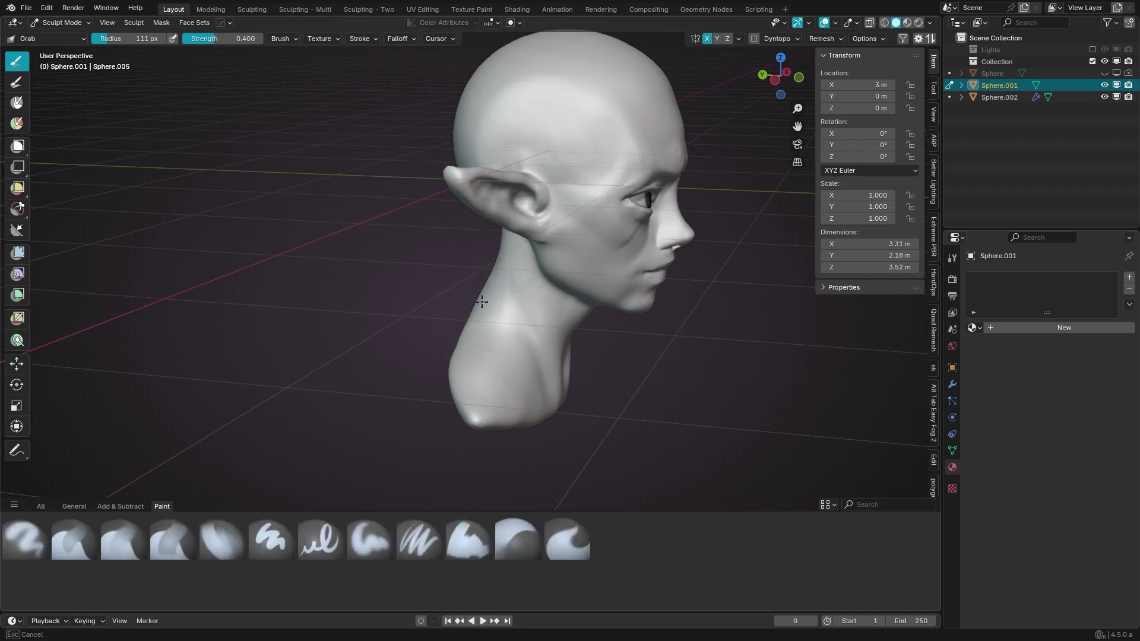
pyautogui.press('KP_1')
pyautogui.press('g')
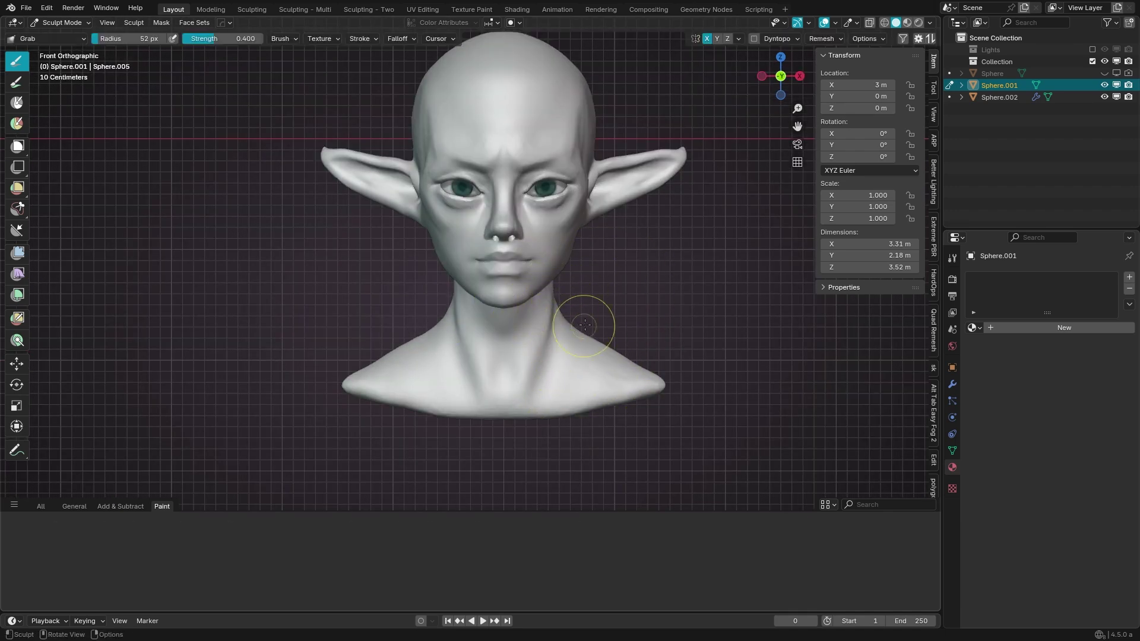
pyautogui.moveTo(545, 321)
pyautogui.keyDown('ctrl'); pyautogui.mouseDown(button='middle')
pyautogui.moveTo(589, 317)
pyautogui.moveTo(573, 254)
pyautogui.moveTo(496, 217)
pyautogui.moveTo(484, 234)
pyautogui.moveTo(566, 265)
pyautogui.moveTo(542, 300)
pyautogui.moveTo(574, 262)
pyautogui.moveTo(522, 229)
pyautogui.moveTo(504, 171)
pyautogui.moveTo(499, 196)
pyautogui.mouseUp(button='middle'); pyautogui.keyUp('ctrl')
pyautogui.press('f')
pyautogui.click(578, 257)
pyautogui.moveTo(491, 134)
pyautogui.mouseDown(button='middle')
pyautogui.moveTo(517, 214)
pyautogui.moveTo(498, 215)
pyautogui.mouseUp(button='middle')
# Step: Resize the brush and switch to Scrape/Fill, lining up a straight rear view of the head
pyautogui.moveTo(501, 273); pyautogui.dragTo(462, 293, button='middle')
pyautogui.press('f')
pyautogui.click(462, 293)
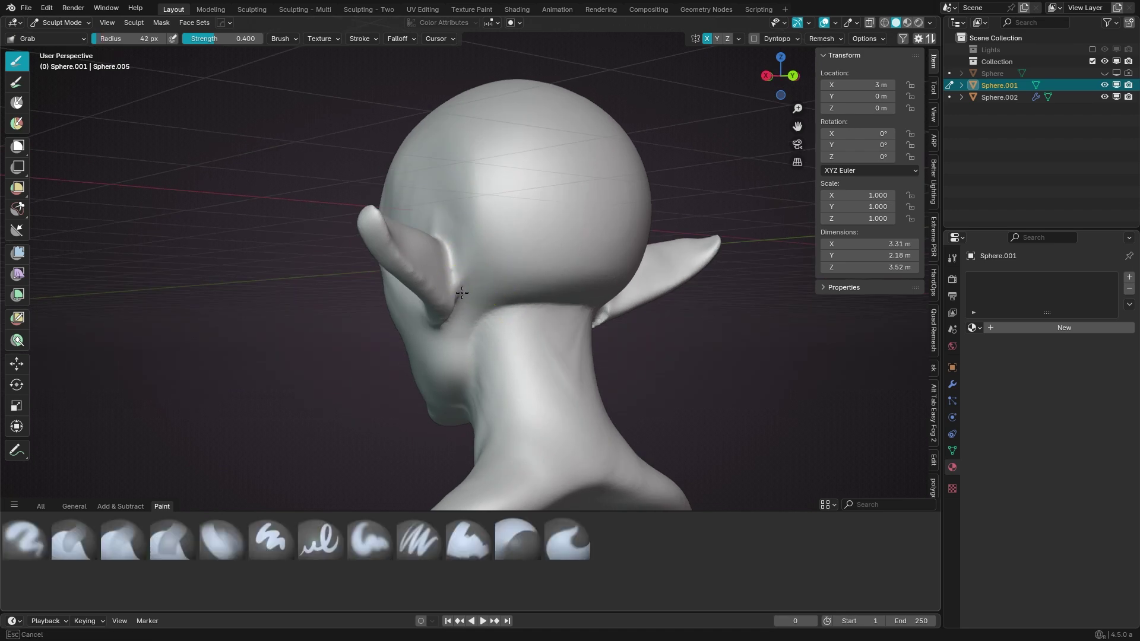
pyautogui.moveTo(488, 342); pyautogui.dragTo(485, 281, button='middle')
pyautogui.hotkey('shift', 't')
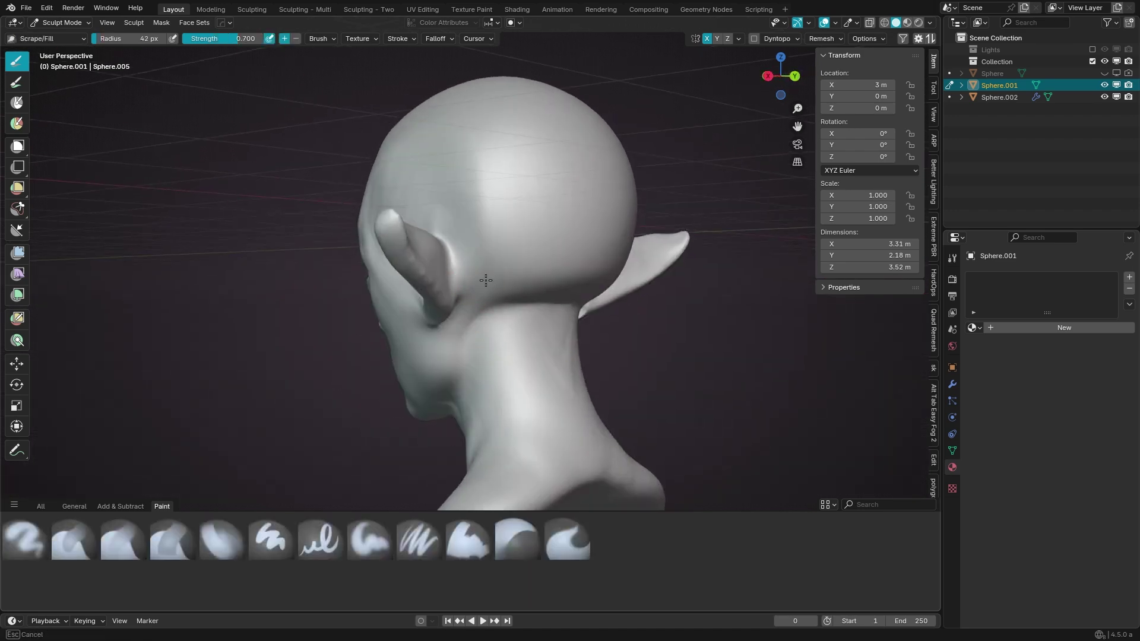
pyautogui.moveTo(480, 241)
pyautogui.mouseDown(button='middle')
pyautogui.moveTo(437, 224)
pyautogui.moveTo(415, 333)
pyautogui.moveTo(562, 206)
pyautogui.mouseUp(button='middle')
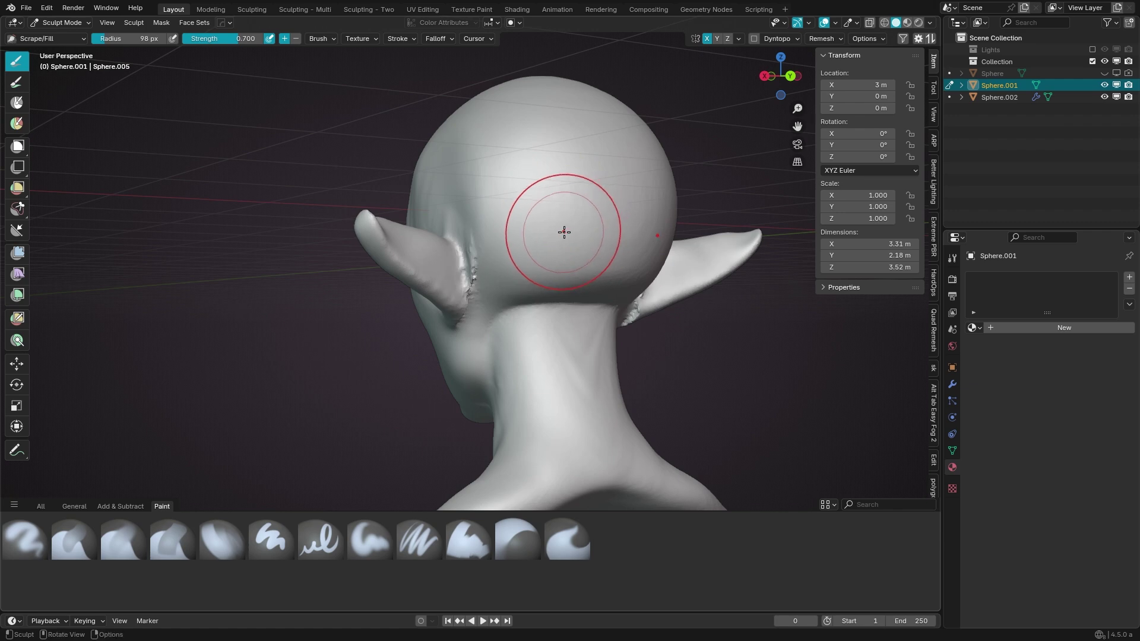
pyautogui.moveTo(465, 331); pyautogui.dragTo(451, 209, button='middle')
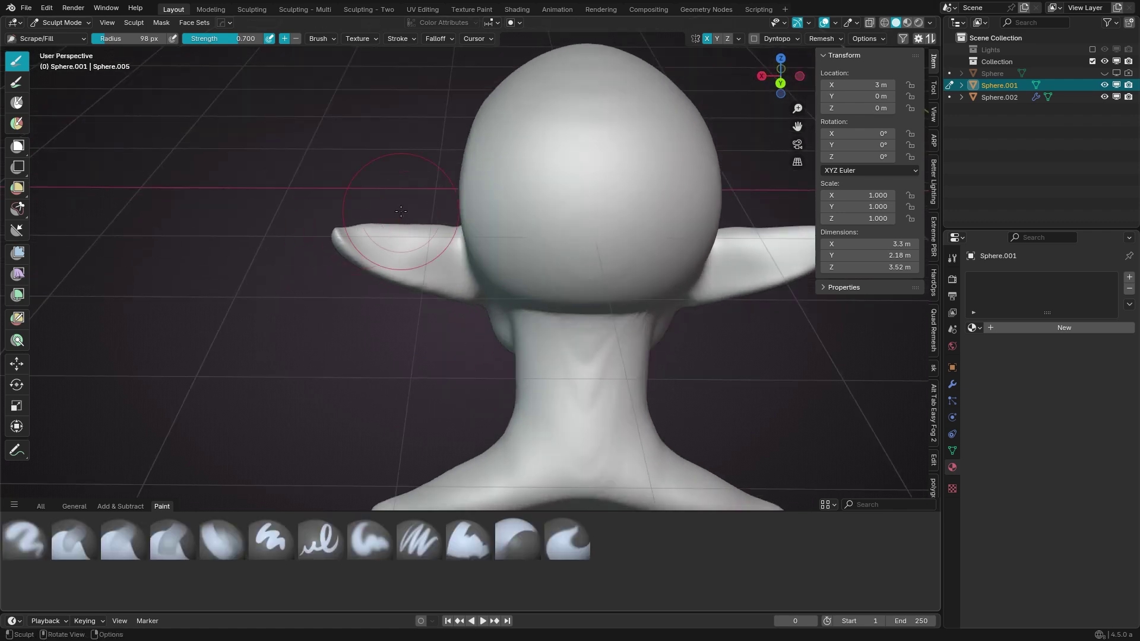
# Step: Lasso-mask the left ear, then scrape the back of the skull flat with a larger brush
pyautogui.moveTo(375, 337); pyautogui.dragTo(380, 342)
pyautogui.moveTo(380, 342); pyautogui.dragTo(465, 180, button='middle')
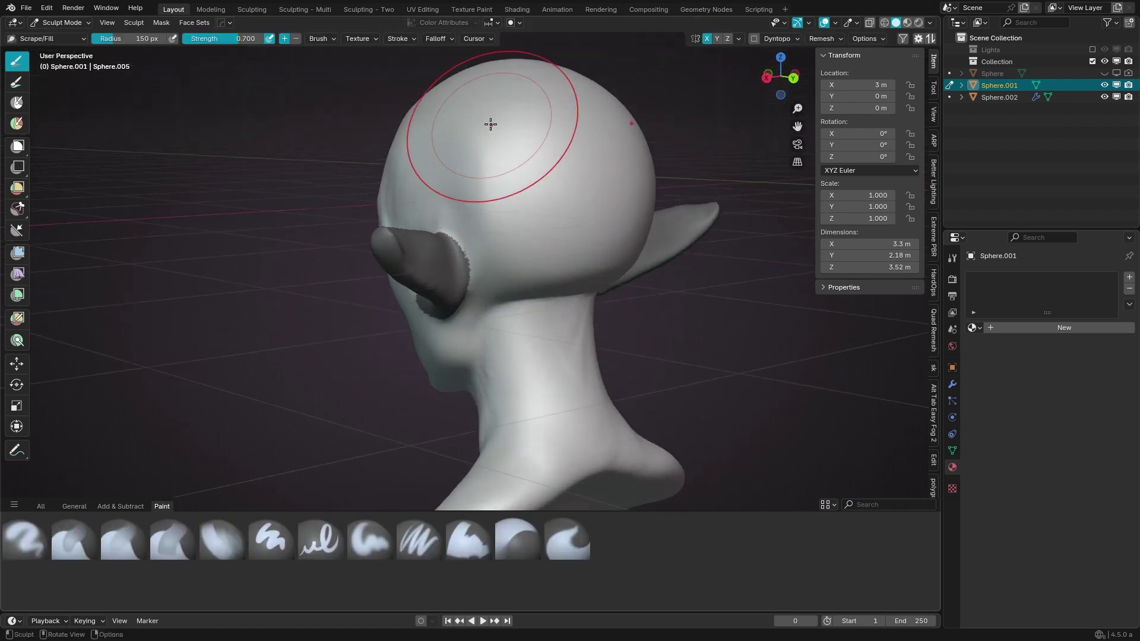
pyautogui.moveTo(529, 239)
pyautogui.mouseDown(button='middle')
pyautogui.moveTo(612, 229)
pyautogui.moveTo(516, 198)
pyautogui.mouseUp(button='middle')
pyautogui.press('f')
pyautogui.click(477, 191)
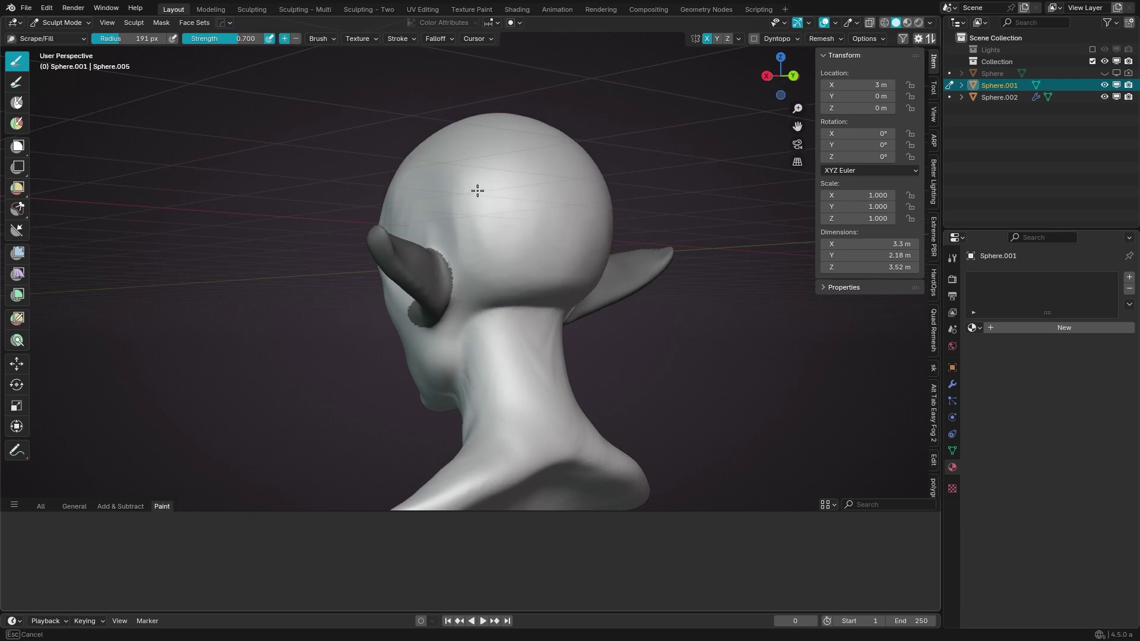
pyautogui.hotkey('alt', 'm')
pyautogui.moveTo(456, 174)
pyautogui.mouseDown(button='middle')
pyautogui.moveTo(469, 225)
pyautogui.moveTo(712, 250)
pyautogui.mouseUp(button='middle')
# Step: Shrink then clear the ear mask, switch to Grab, and face the bust from the front
pyautogui.press('f')
pyautogui.click(472, 227)
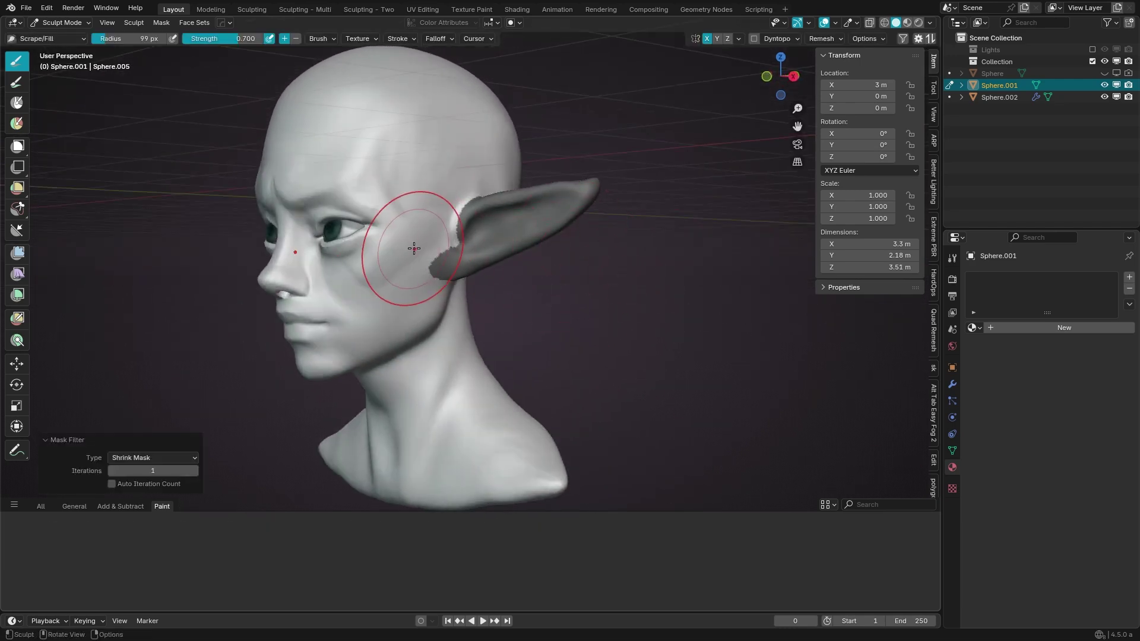
pyautogui.press('g')
pyautogui.hotkey('alt', 'm')
pyautogui.moveTo(364, 313)
pyautogui.mouseDown(button='middle')
pyautogui.moveTo(361, 295)
pyautogui.moveTo(492, 282)
pyautogui.mouseUp(button='middle')
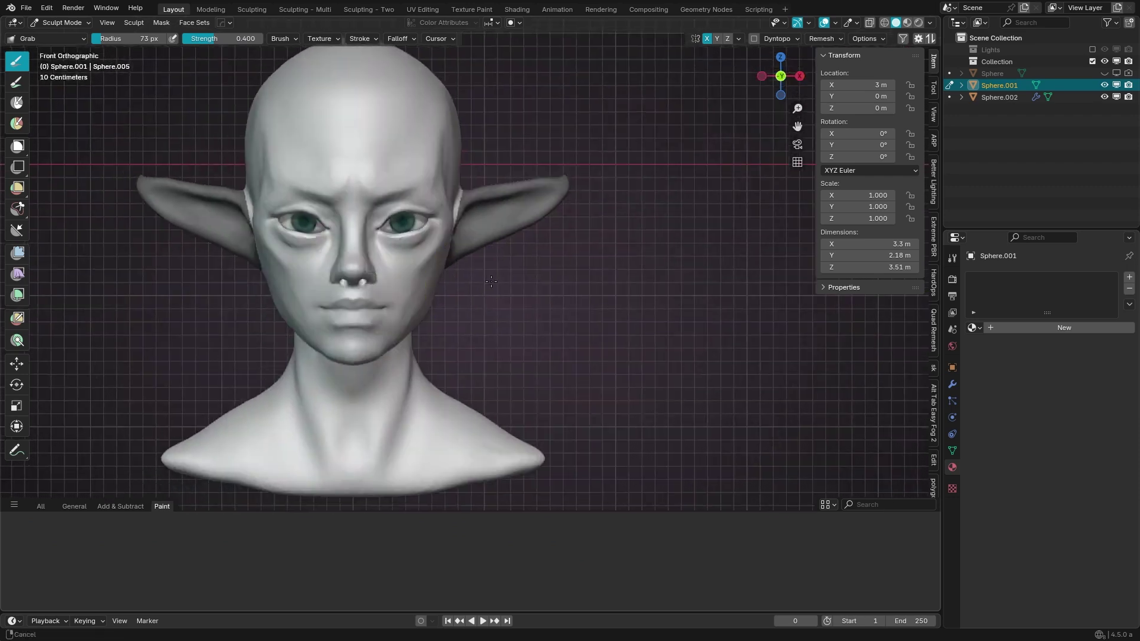
# Step: Enlarge the brush, recentre the bust and zoom in on the mouth
pyautogui.press('f')
pyautogui.click(304, 291)
pyautogui.moveTo(304, 291)
pyautogui.keyDown('shift'); pyautogui.mouseDown(button='middle')
pyautogui.moveTo(350, 291)
pyautogui.moveTo(333, 321)
pyautogui.moveTo(542, 140)
pyautogui.mouseUp(button='middle'); pyautogui.keyUp('shift')
pyautogui.scroll(-3, 542, 238)
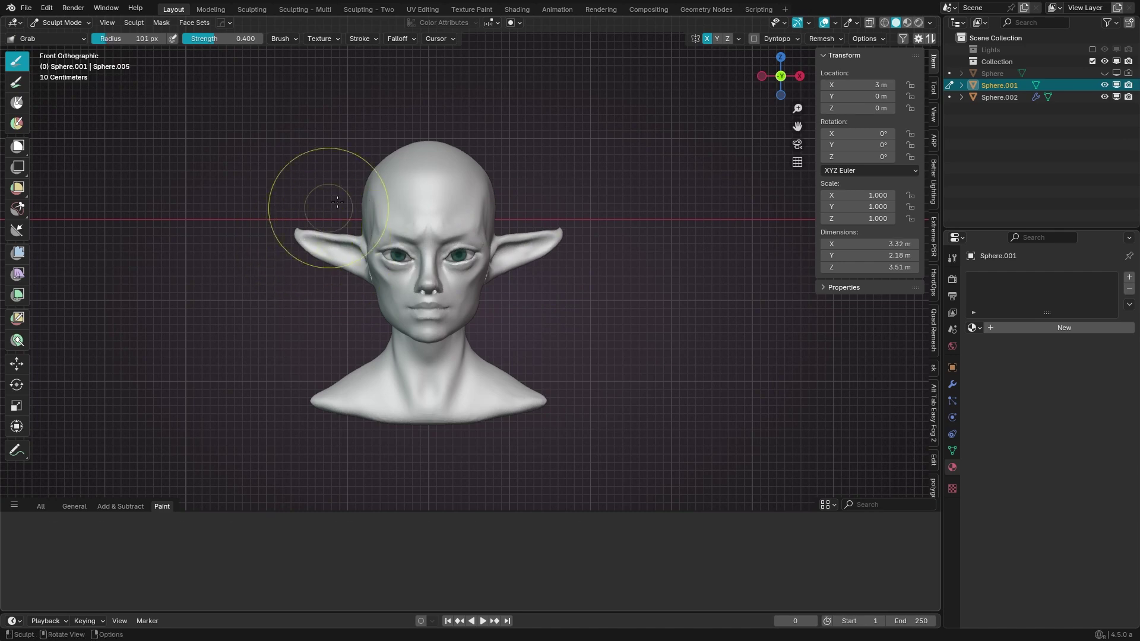
pyautogui.press('f')
pyautogui.click(511, 238)
pyautogui.scroll(3, 505, 308)
pyautogui.scroll(2, 476, 281)
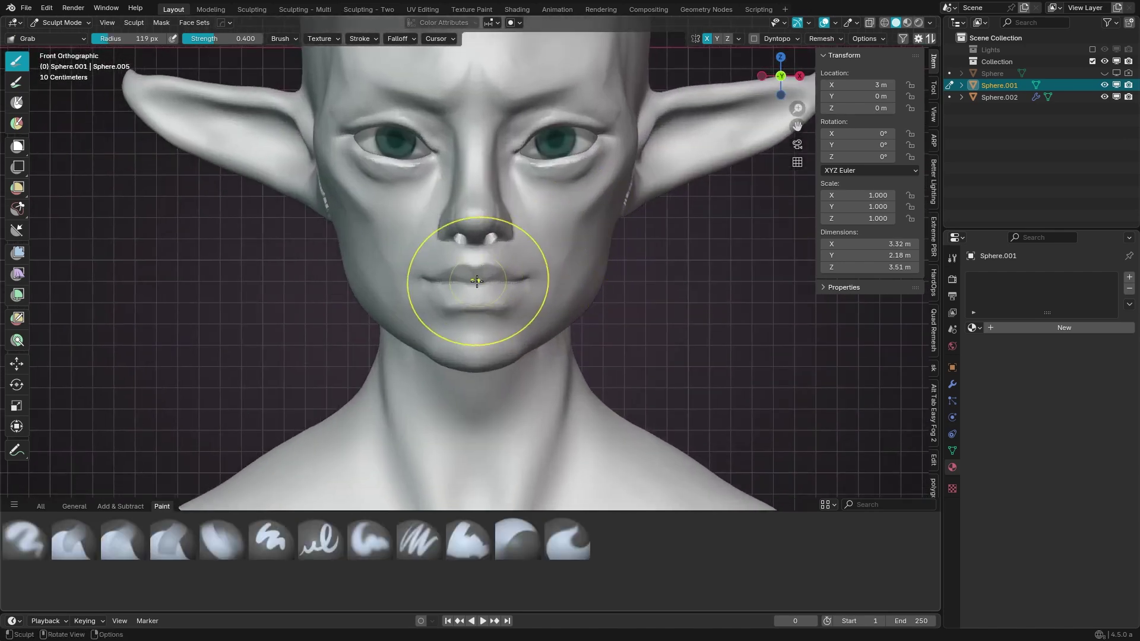
pyautogui.scroll(3, 476, 281)
# Step: Deepen the lip line with Crease Polish and carve a Draw Sharp crease under the lower lip
pyautogui.hotkey('shift', 'c')
pyautogui.scroll(1, 487, 255)
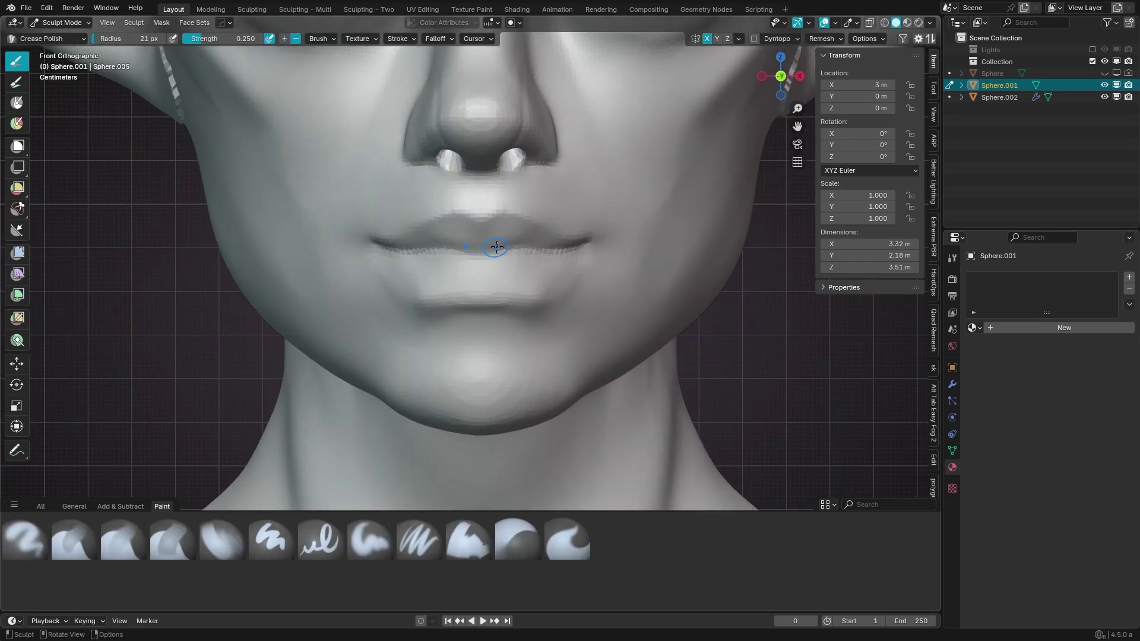
pyautogui.moveTo(458, 257); pyautogui.dragTo(433, 300, button='middle')
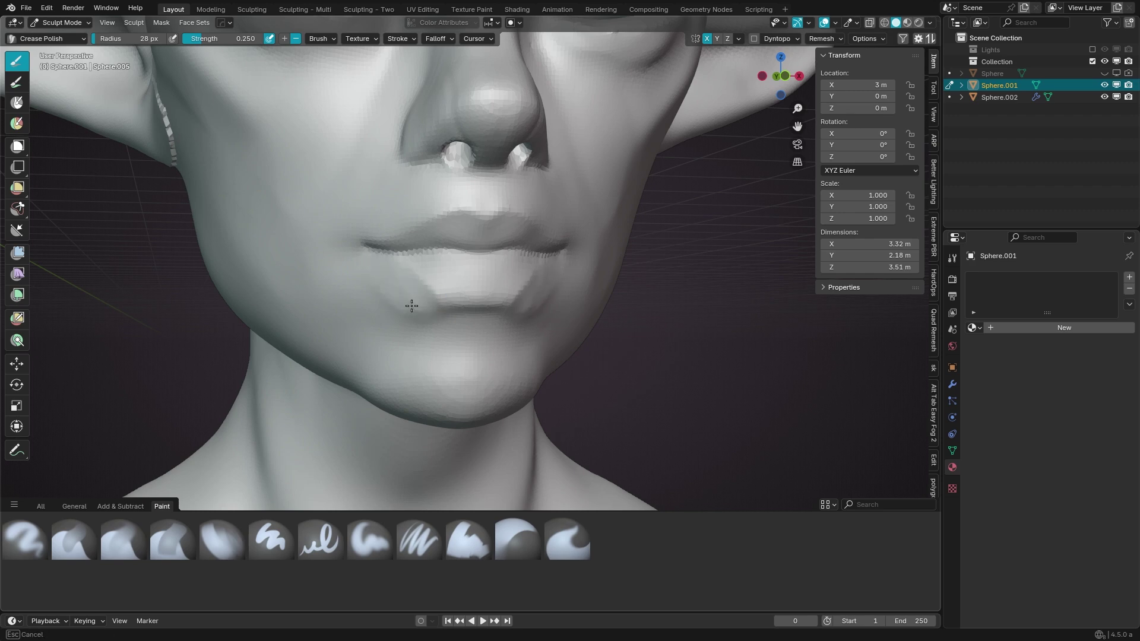
pyautogui.press('x')
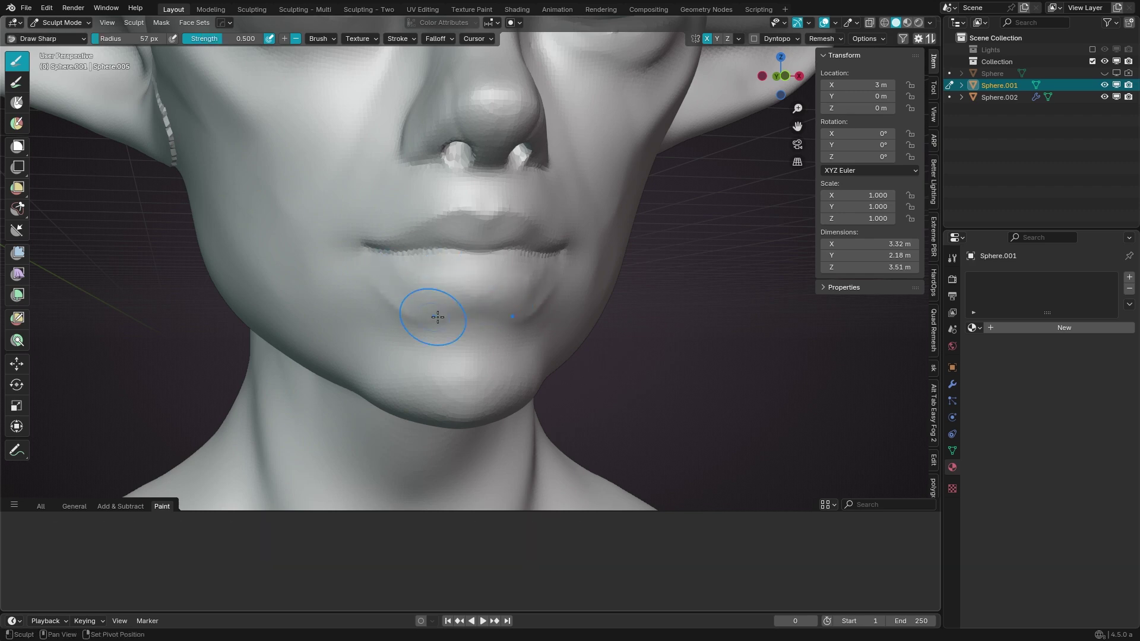
pyautogui.moveTo(437, 317); pyautogui.dragTo(401, 314)
# Step: Build up the lips' fullness with Draw and Clay Strips, checking front and profile views
pyautogui.press('x')
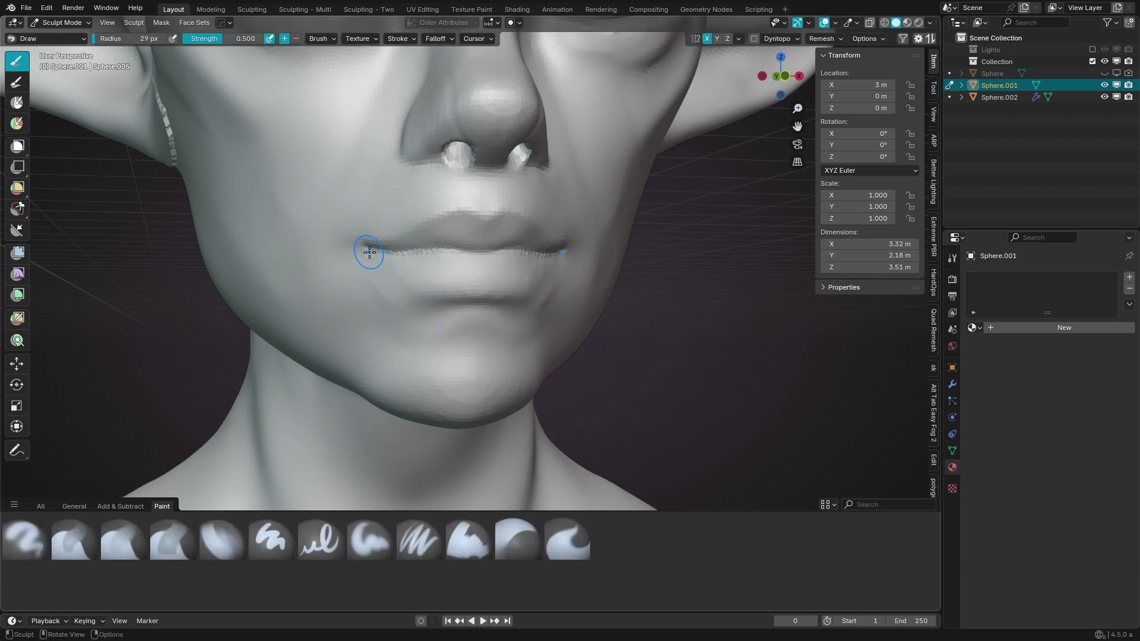
pyautogui.press('c')
pyautogui.moveTo(365, 255)
pyautogui.mouseDown(button='middle')
pyautogui.moveTo(380, 241)
pyautogui.moveTo(394, 267)
pyautogui.moveTo(379, 256)
pyautogui.mouseUp(button='middle')
pyautogui.hotkey('shift', 'x')
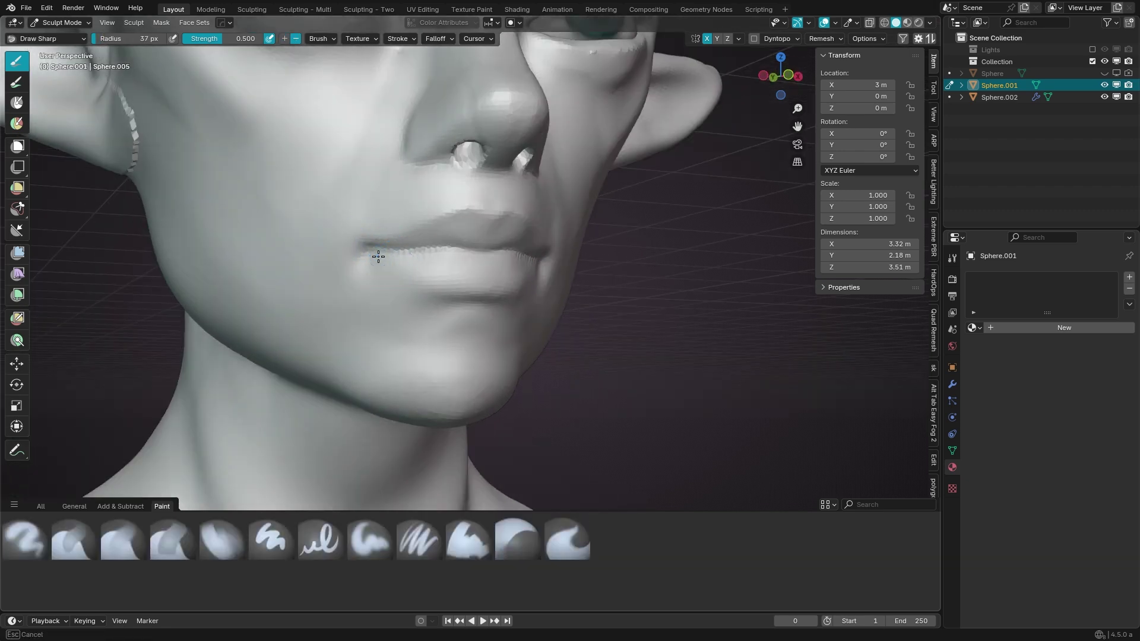
pyautogui.moveTo(451, 305)
pyautogui.mouseDown(button='middle')
pyautogui.moveTo(435, 278)
pyautogui.moveTo(491, 272)
pyautogui.mouseUp(button='middle')
pyautogui.press('c')
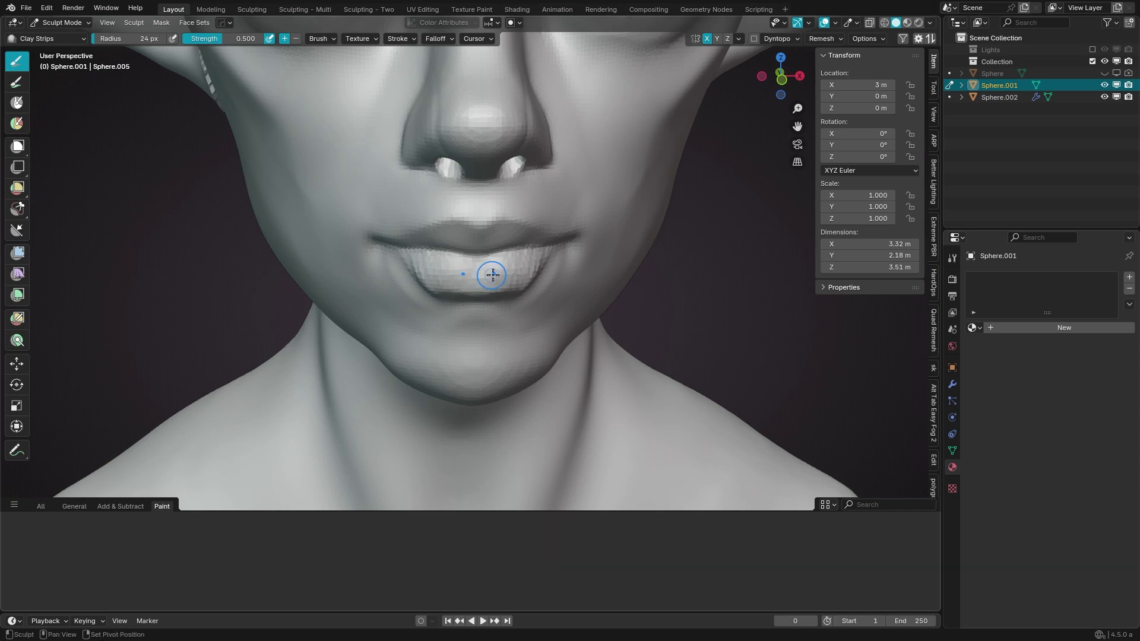
pyautogui.press('KP_1')
pyautogui.press('x')
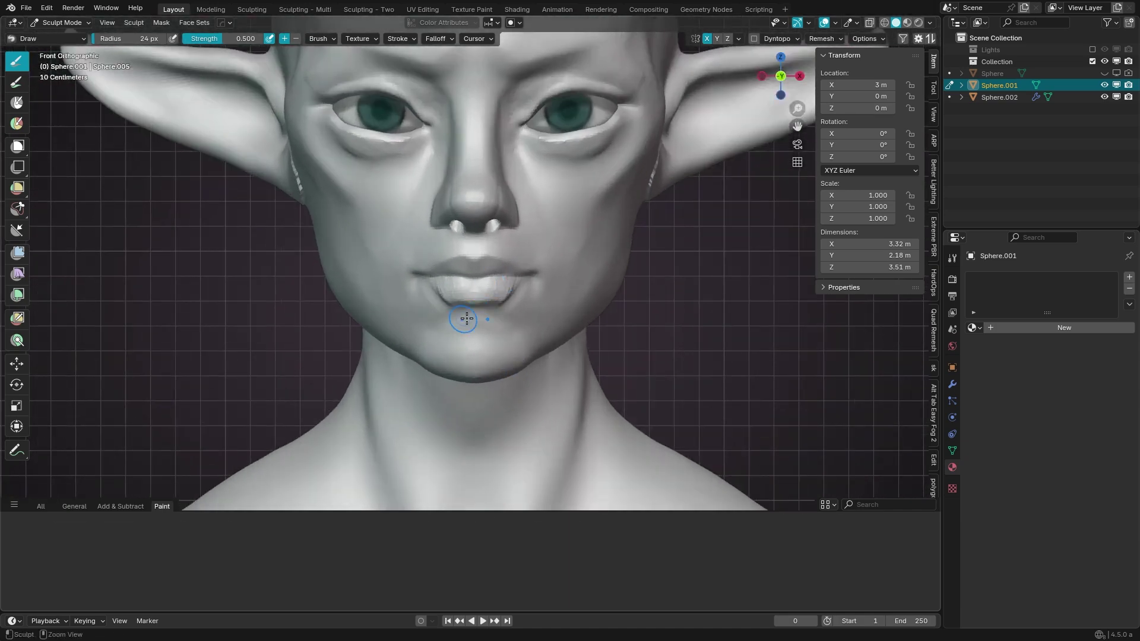
pyautogui.press('c')
pyautogui.moveTo(454, 349)
pyautogui.mouseDown(button='middle')
pyautogui.moveTo(474, 368)
pyautogui.moveTo(478, 273)
pyautogui.moveTo(501, 291)
pyautogui.moveTo(486, 291)
pyautogui.moveTo(502, 279)
pyautogui.moveTo(498, 296)
pyautogui.moveTo(478, 297)
pyautogui.moveTo(499, 226)
pyautogui.mouseUp(button='middle')
# Step: Pull the brow into shape from the side with the Grab brush
pyautogui.scroll(-2, 476, 303)
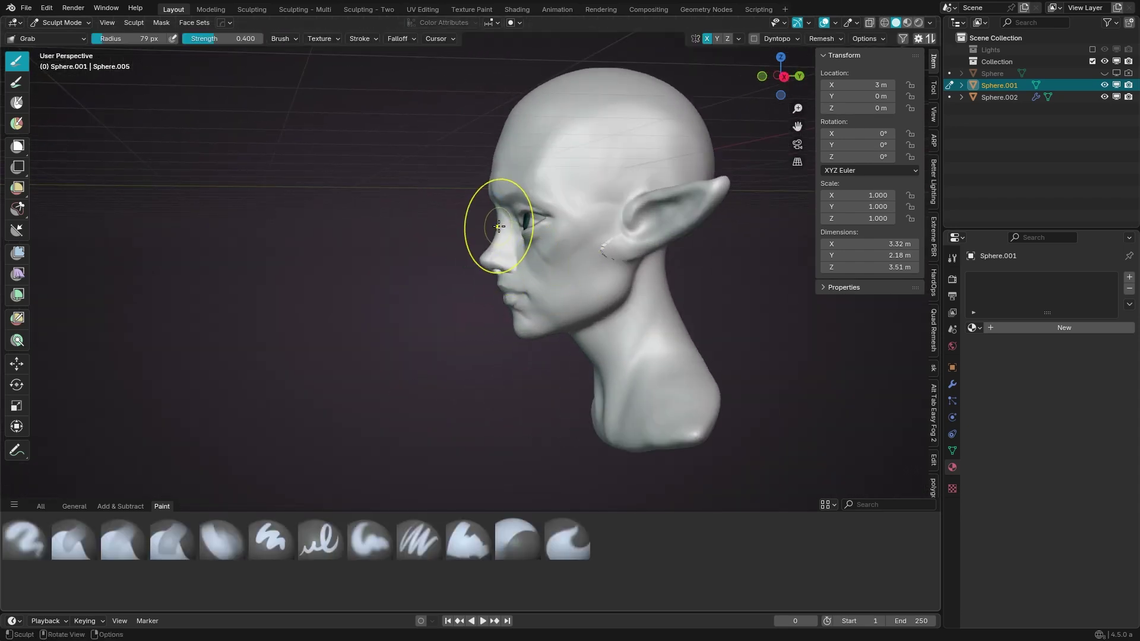
pyautogui.moveTo(503, 254)
pyautogui.keyDown('alt'); pyautogui.mouseDown(button='middle')
pyautogui.moveTo(544, 171)
pyautogui.moveTo(521, 129)
pyautogui.mouseUp(button='middle'); pyautogui.keyUp('alt')
pyautogui.hotkey('shift', 'c')
pyautogui.press('g')
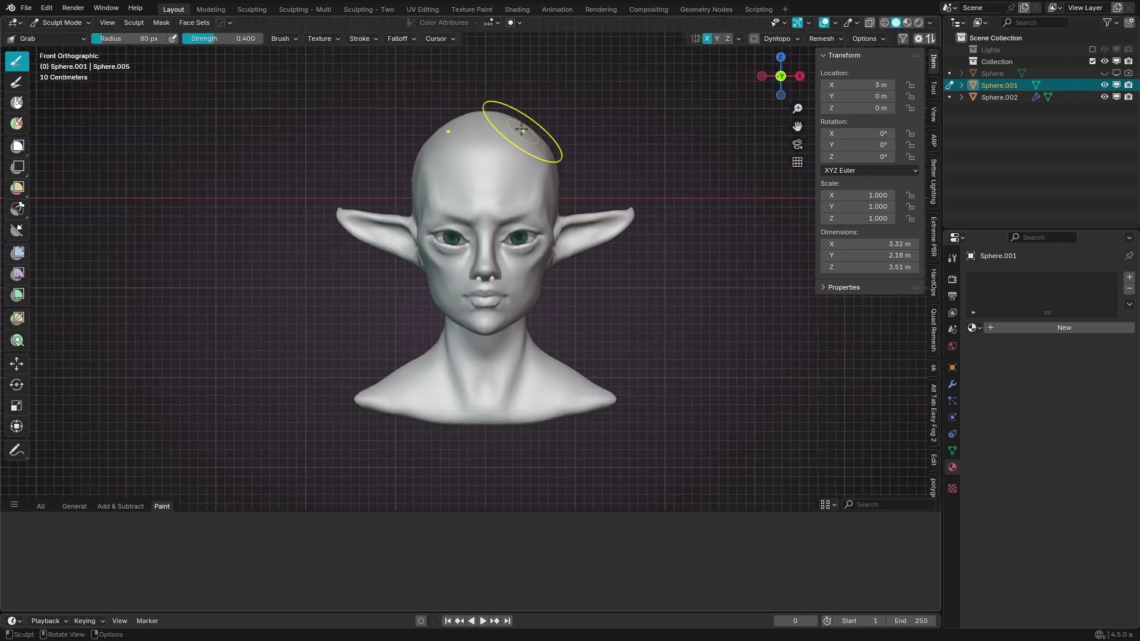
pyautogui.scroll(-2, 408, 362)
pyautogui.moveTo(509, 364)
pyautogui.mouseDown(button='middle')
pyautogui.moveTo(402, 351)
pyautogui.moveTo(497, 350)
pyautogui.mouseUp(button='middle')
# Step: Shrink the Grab brush to 32 px, toggle Object Mode and back, and view the crown
pyautogui.scroll(-1, 496, 350)
pyautogui.scroll(2, 505, 350)
pyautogui.scroll(3, 493, 303)
pyautogui.press('f')
pyautogui.moveTo(492, 267)
pyautogui.mouseDown(button='middle')
pyautogui.moveTo(510, 265)
pyautogui.moveTo(493, 264)
pyautogui.moveTo(520, 279)
pyautogui.moveTo(624, 255)
pyautogui.moveTo(581, 235)
pyautogui.moveTo(655, 148)
pyautogui.moveTo(554, 322)
pyautogui.mouseUp(button='middle')
pyautogui.hotkey('ctrl', 'Tab')
pyautogui.hotkey('ctrl', 'Tab')
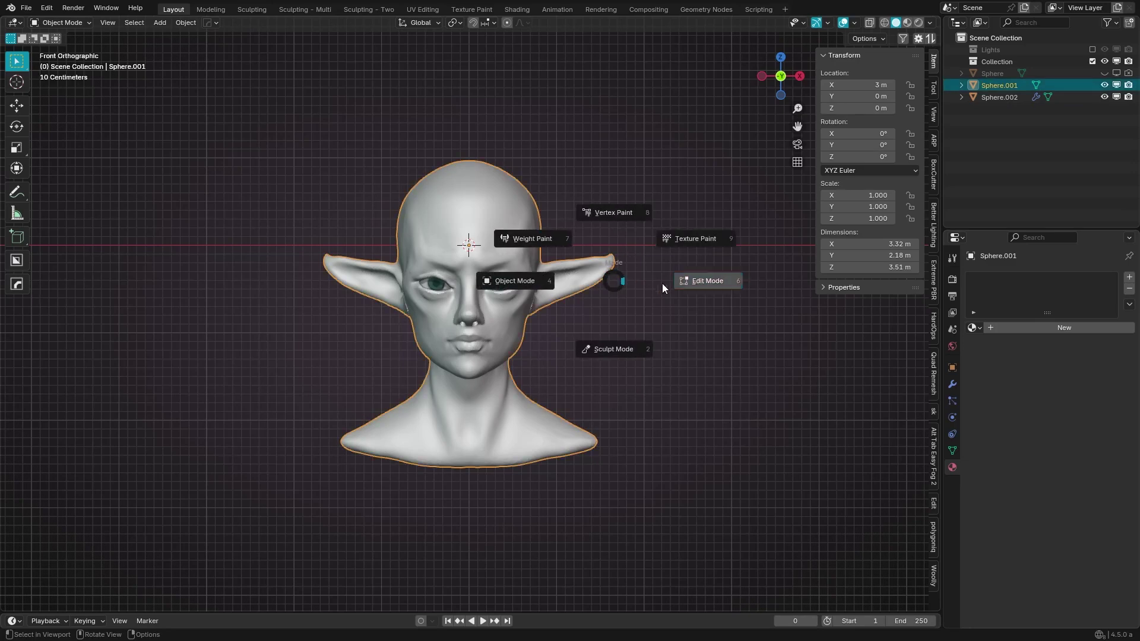
pyautogui.click(661, 283)
pyautogui.moveTo(619, 270)
pyautogui.mouseDown(button='middle')
pyautogui.moveTo(549, 330)
pyautogui.moveTo(601, 269)
pyautogui.moveTo(523, 318)
pyautogui.mouseUp(button='middle')
pyautogui.scroll(3, 600, 269)
pyautogui.hotkey('shift', 'c')
# Step: Sharpen the ear's inner ridge with a smaller Crease Polish brush, then view from the front
pyautogui.press('[')
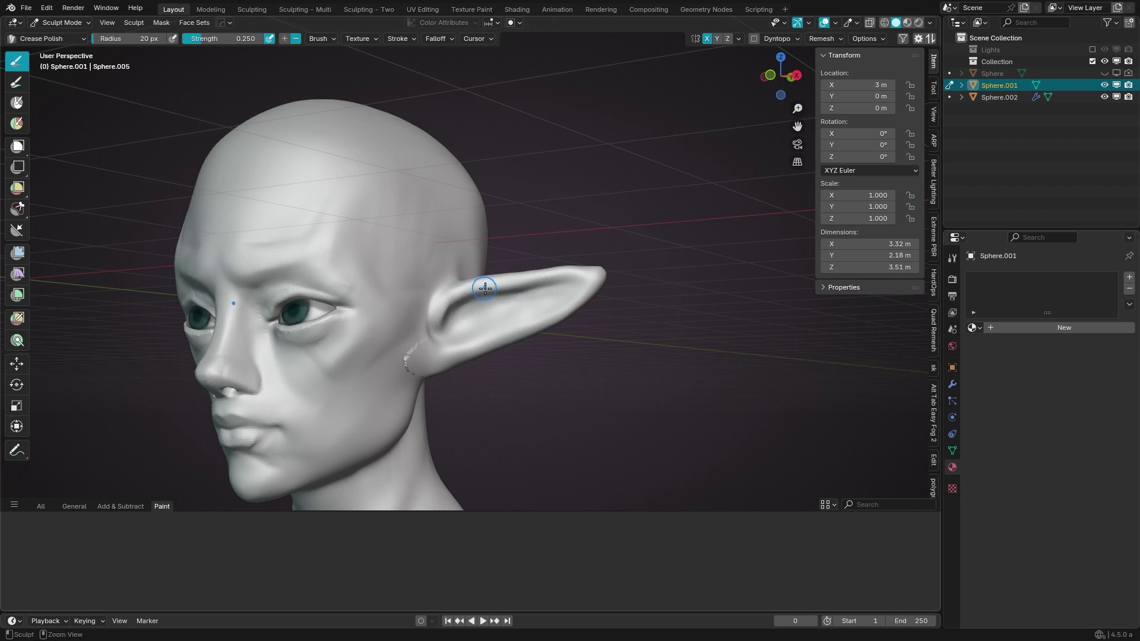
pyautogui.click(563, 284)
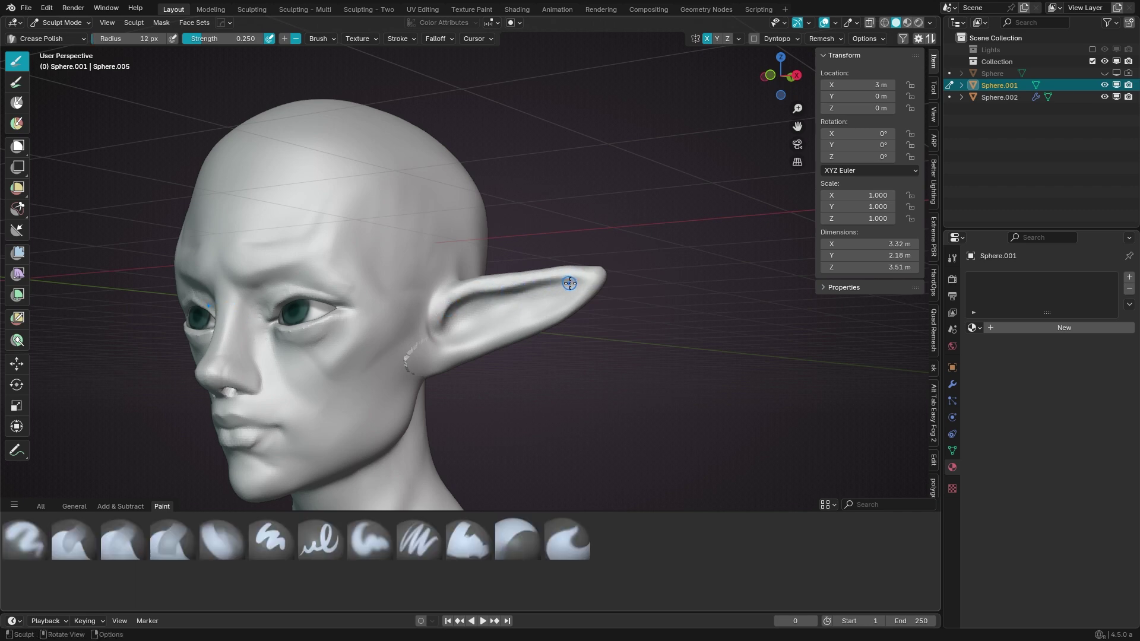
pyautogui.press('f')
pyautogui.press('f')
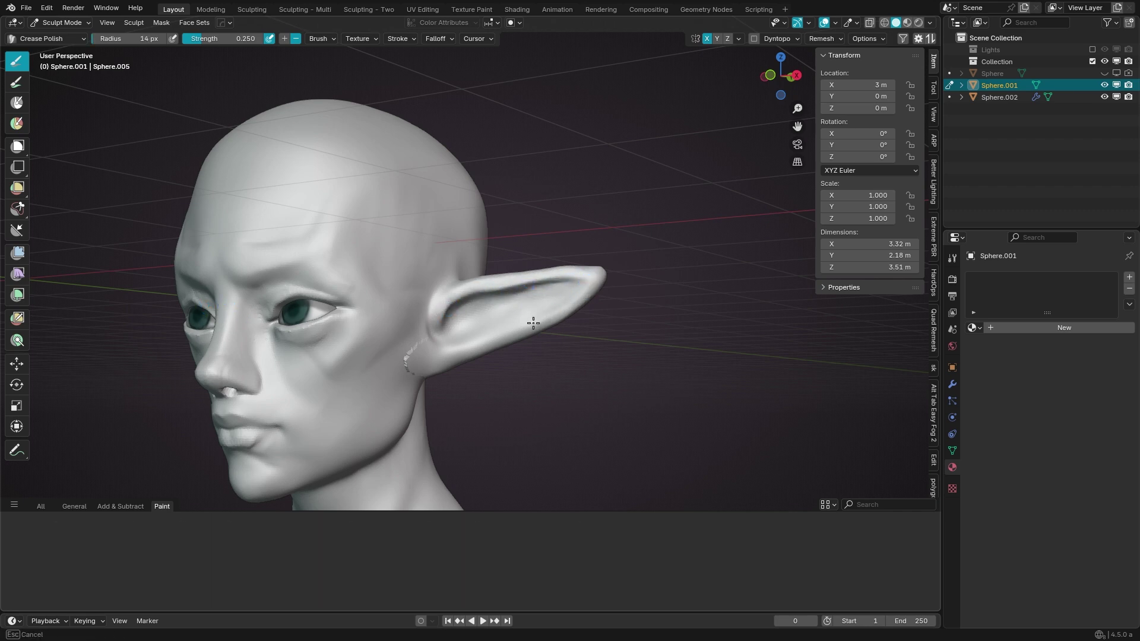
pyautogui.click(453, 350)
pyautogui.press('KP_1')
pyautogui.scroll(-2, 390, 315)
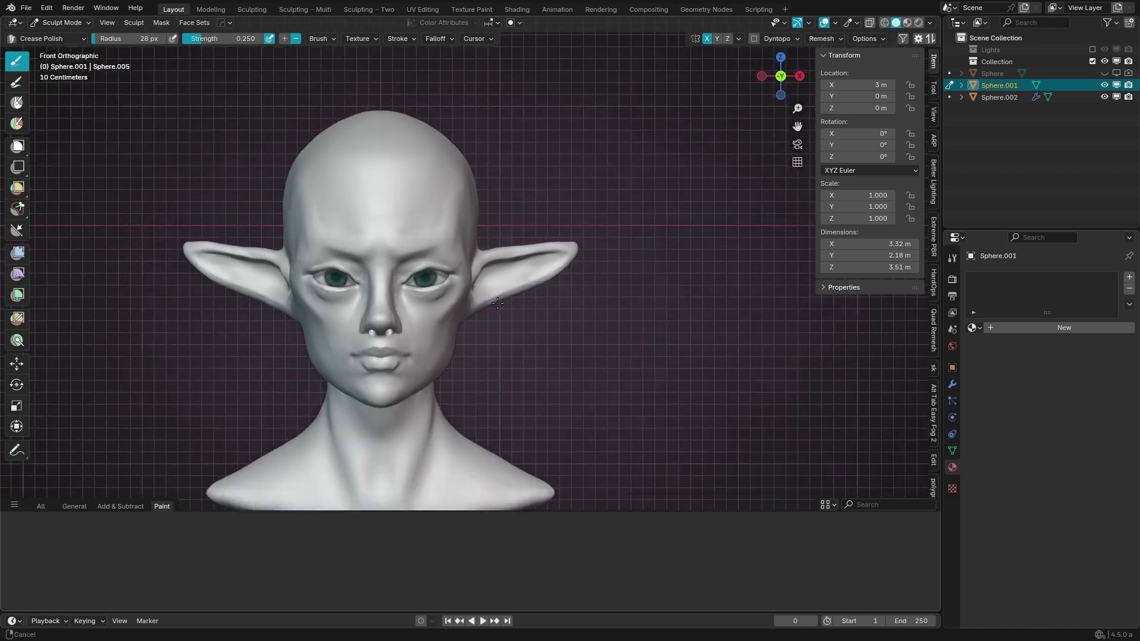
# Step: Turn to a three-quarter view and raise cheekbone and nasolabial folds with Clay Strips
pyautogui.press('g')
pyautogui.keyDown('shift'); pyautogui.moveTo(390, 315); pyautogui.dragTo(423, 291, button='middle'); pyautogui.keyUp('shift')
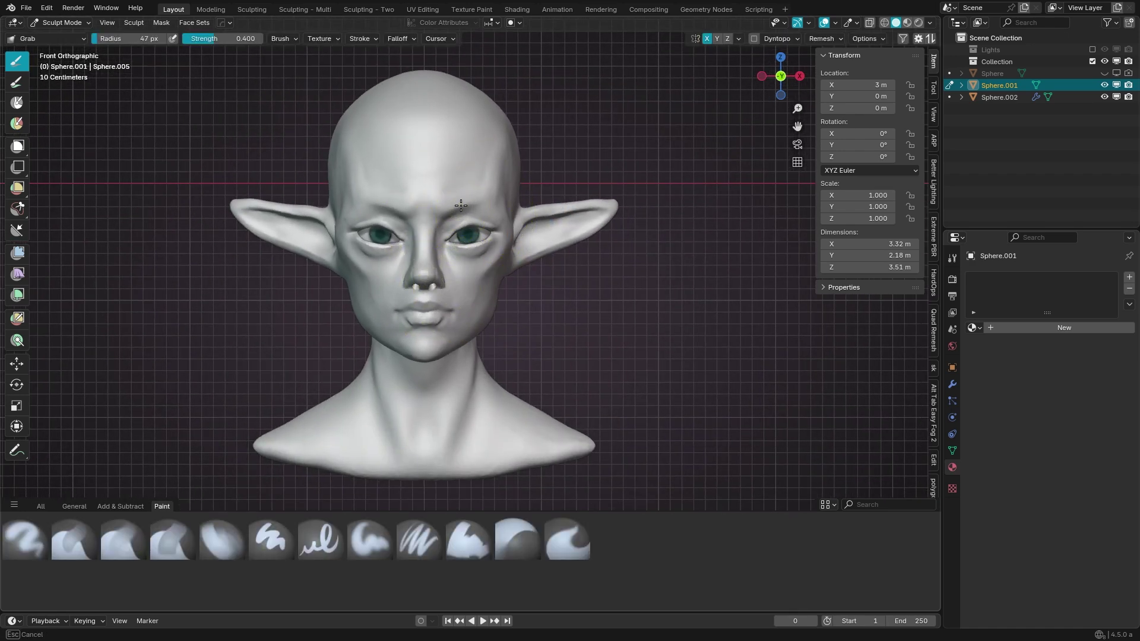
pyautogui.press('f')
pyautogui.moveTo(559, 226)
pyautogui.mouseDown(button='middle')
pyautogui.moveTo(509, 267)
pyautogui.moveTo(520, 229)
pyautogui.moveTo(453, 206)
pyautogui.mouseUp(button='middle')
pyautogui.press('KP_1')
pyautogui.press('c')
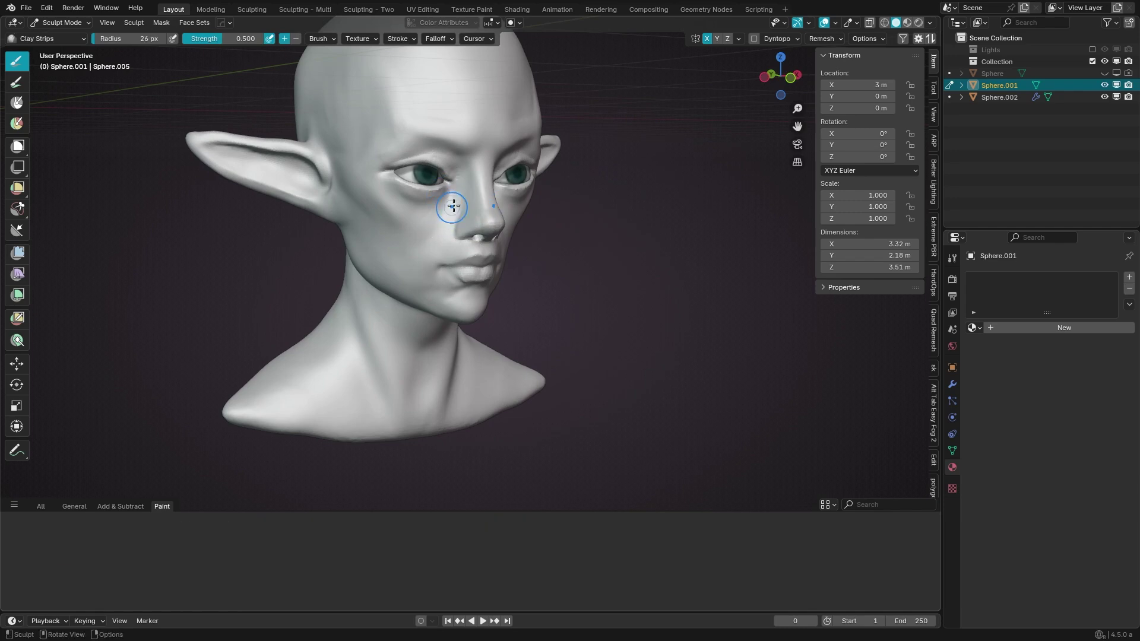
pyautogui.moveTo(411, 261)
pyautogui.mouseDown(button='middle')
pyautogui.moveTo(435, 218)
pyautogui.moveTo(445, 225)
pyautogui.moveTo(424, 232)
pyautogui.moveTo(401, 267)
pyautogui.mouseUp(button='middle')
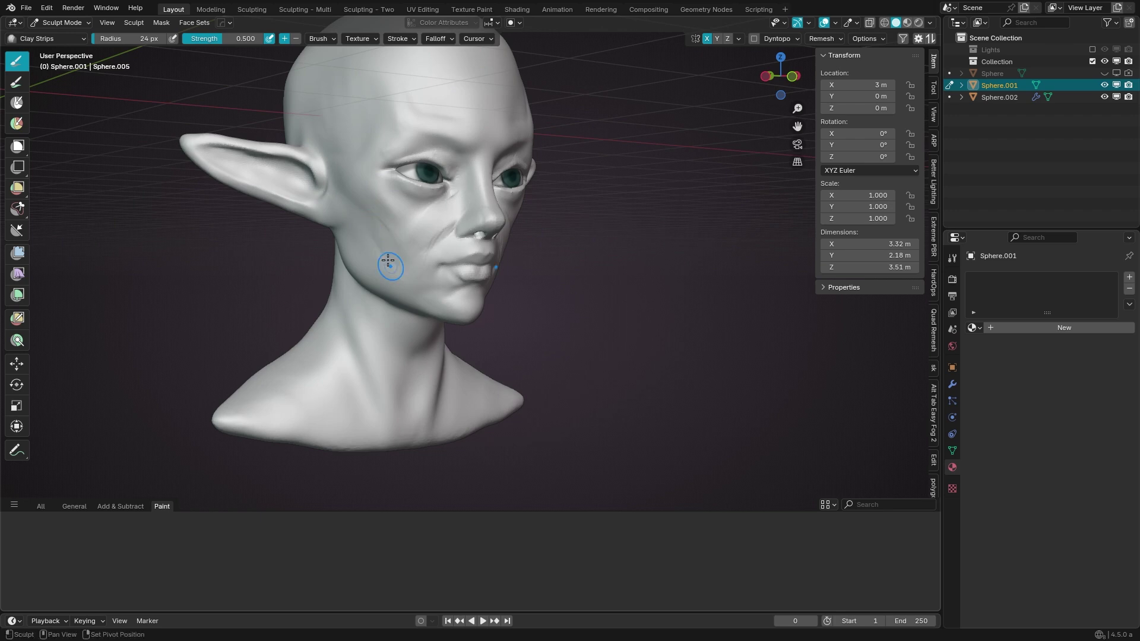
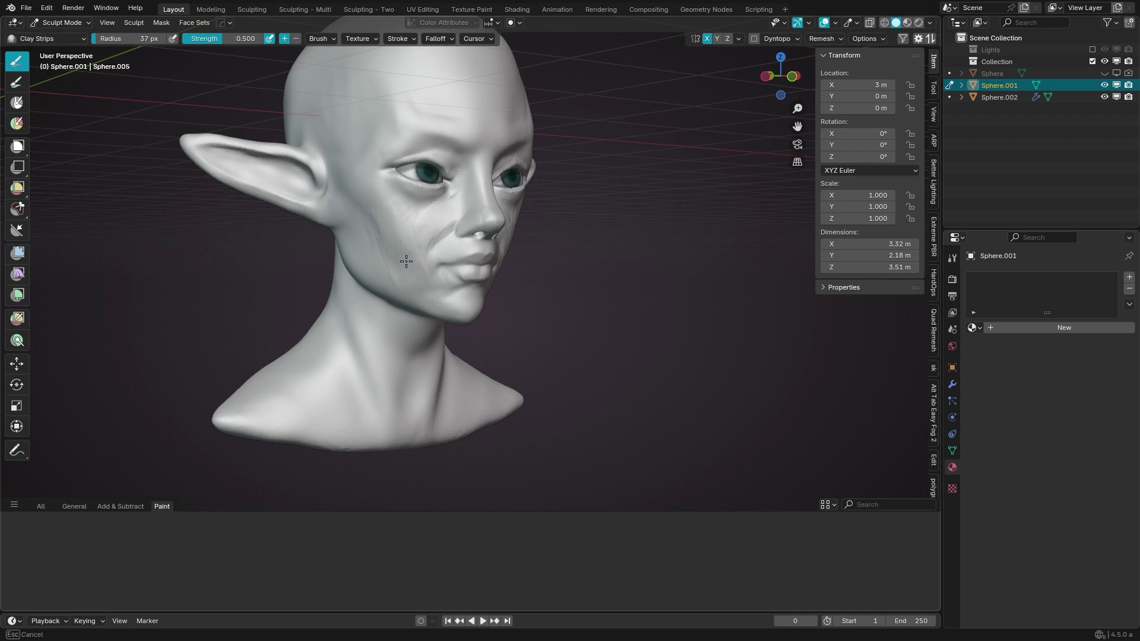
# Step: Refine the face and chin with smaller Scrape/Fill, Draw Sharp, Crease Polish and Grab brushes
pyautogui.click(415, 252)
pyautogui.moveTo(415, 252)
pyautogui.keyDown('alt'); pyautogui.mouseDown(button='middle')
pyautogui.moveTo(555, 127)
pyautogui.moveTo(522, 262)
pyautogui.moveTo(534, 230)
pyautogui.mouseUp(button='middle'); pyautogui.keyUp('alt')
pyautogui.scroll(-3, 555, 127)
pyautogui.scroll(2, 534, 229)
pyautogui.hotkey('shift', 't')
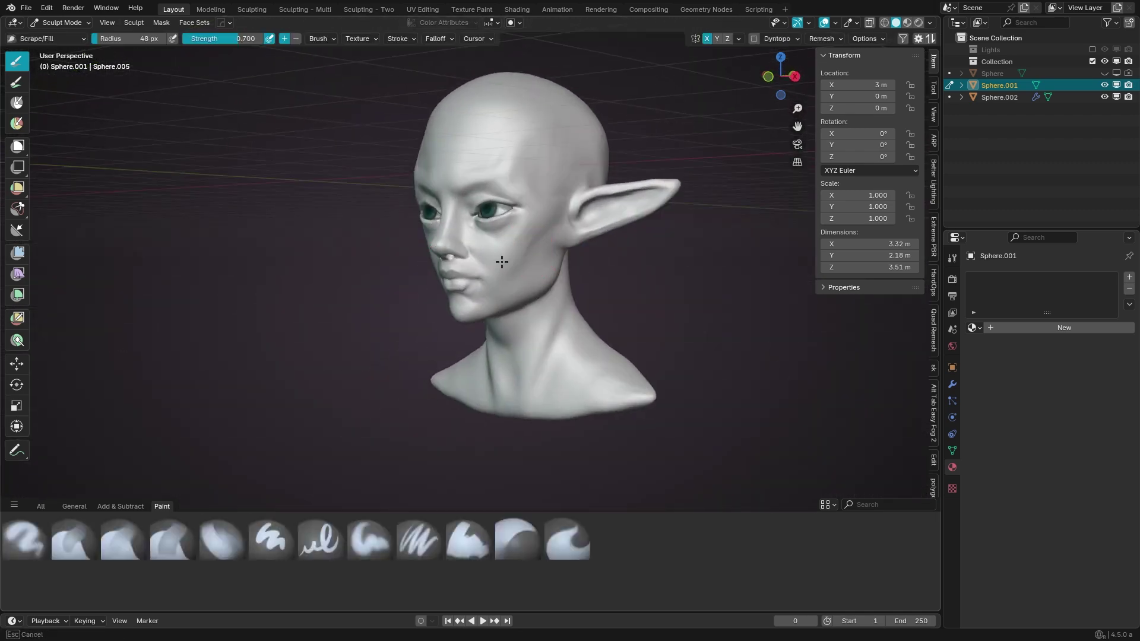
pyautogui.keyDown('alt'); pyautogui.moveTo(500, 277); pyautogui.dragTo(550, 260, button='middle'); pyautogui.keyUp('alt')
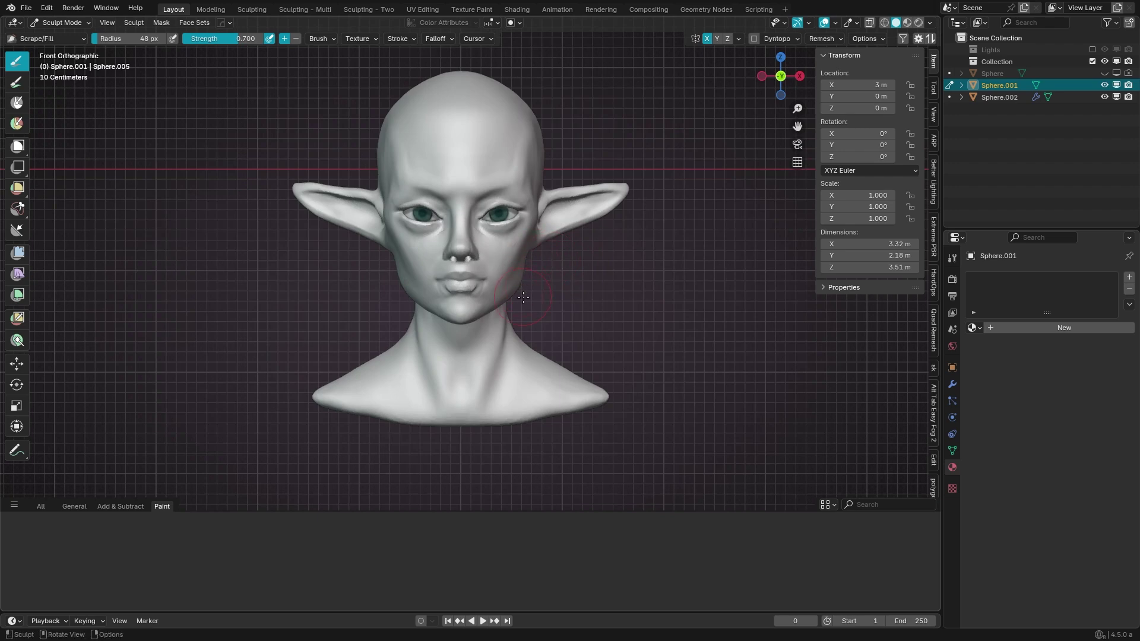
pyautogui.press('g')
pyautogui.scroll(1, 505, 276)
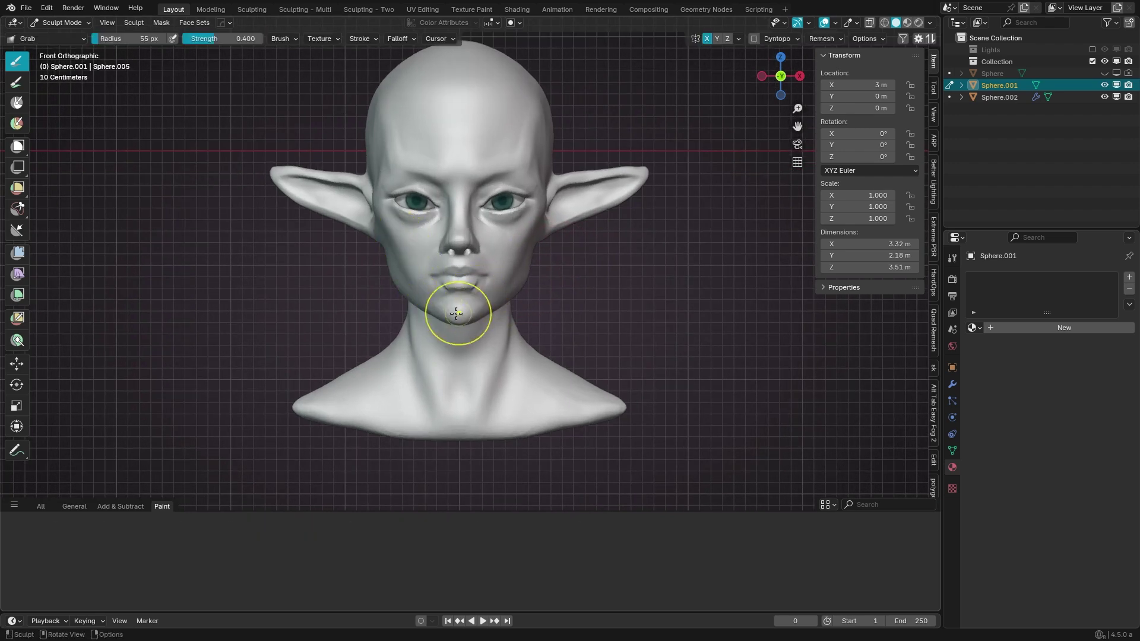
pyautogui.hotkey('shift', 'x')
pyautogui.moveTo(407, 216)
pyautogui.mouseDown(button='middle')
pyautogui.moveTo(420, 220)
pyautogui.moveTo(351, 204)
pyautogui.moveTo(437, 266)
pyautogui.moveTo(382, 306)
pyautogui.mouseUp(button='middle')
pyautogui.hotkey('shift', 'c')
pyautogui.press('g')
pyautogui.press('g')
# Step: In front view, resize the Grab brush from 105 to 63 px and pull the ears wider
pyautogui.press('KP_1')
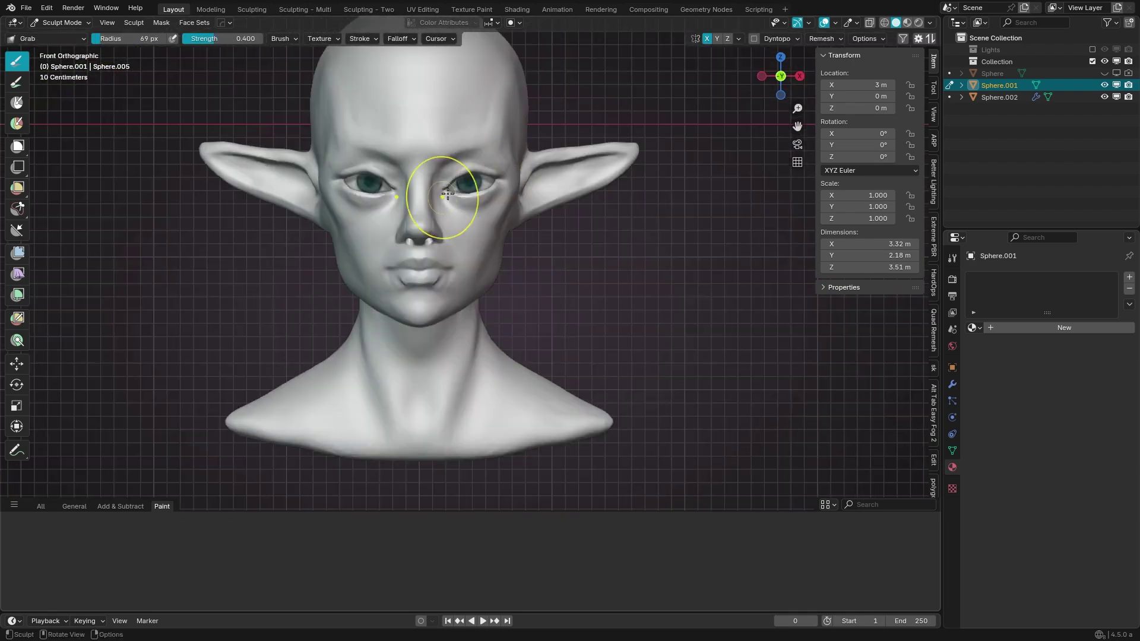
pyautogui.press('f')
pyautogui.click(485, 281)
pyautogui.scroll(-2, 379, 348)
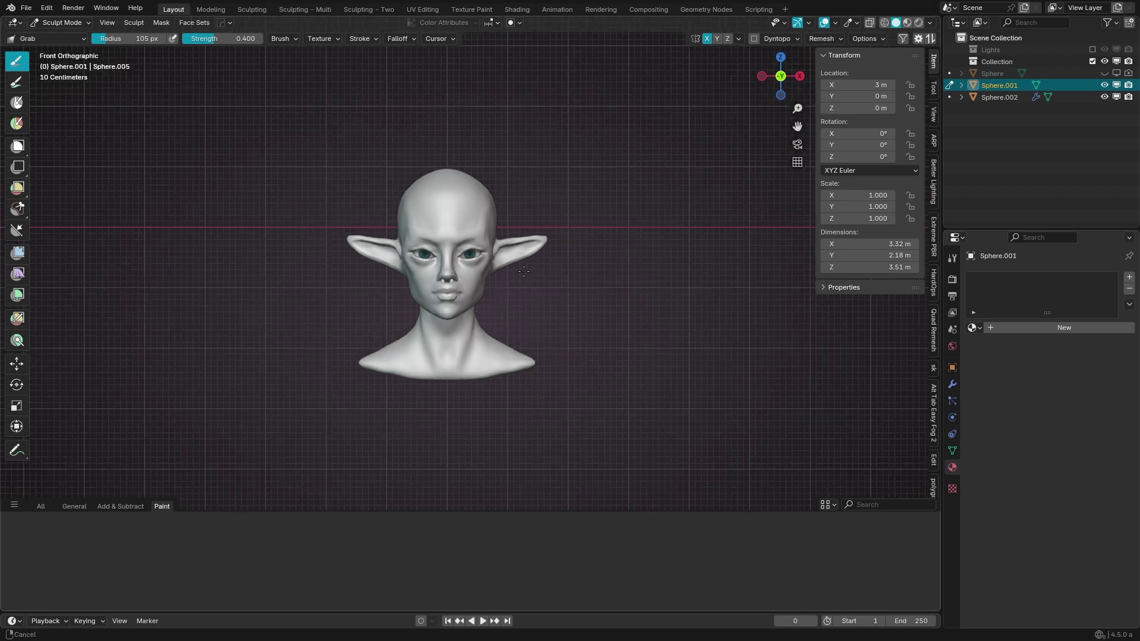
pyautogui.press('f')
pyautogui.click(416, 309)
pyautogui.moveTo(416, 308)
pyautogui.mouseDown(button='middle')
pyautogui.moveTo(594, 307)
pyautogui.moveTo(394, 275)
pyautogui.mouseUp(button='middle')
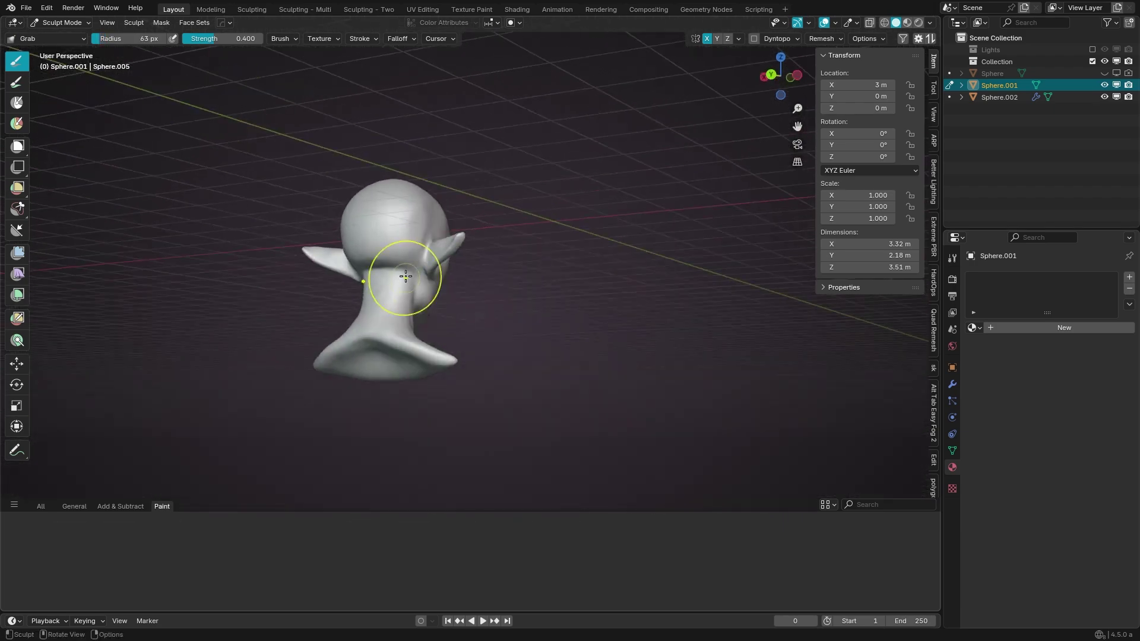
# Step: Inspect the widened 3.37 m bust from back and top, then zoom into the front view
pyautogui.moveTo(407, 232); pyautogui.dragTo(398, 390, button='middle')
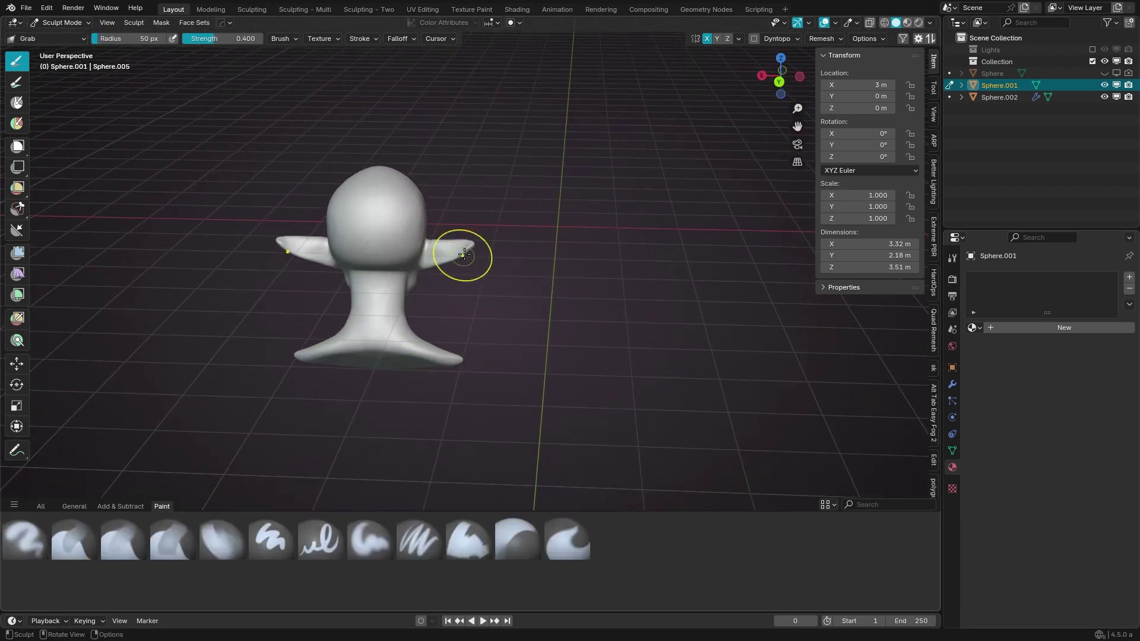
pyautogui.moveTo(459, 263); pyautogui.dragTo(471, 263, button='middle')
pyautogui.press('KP_1')
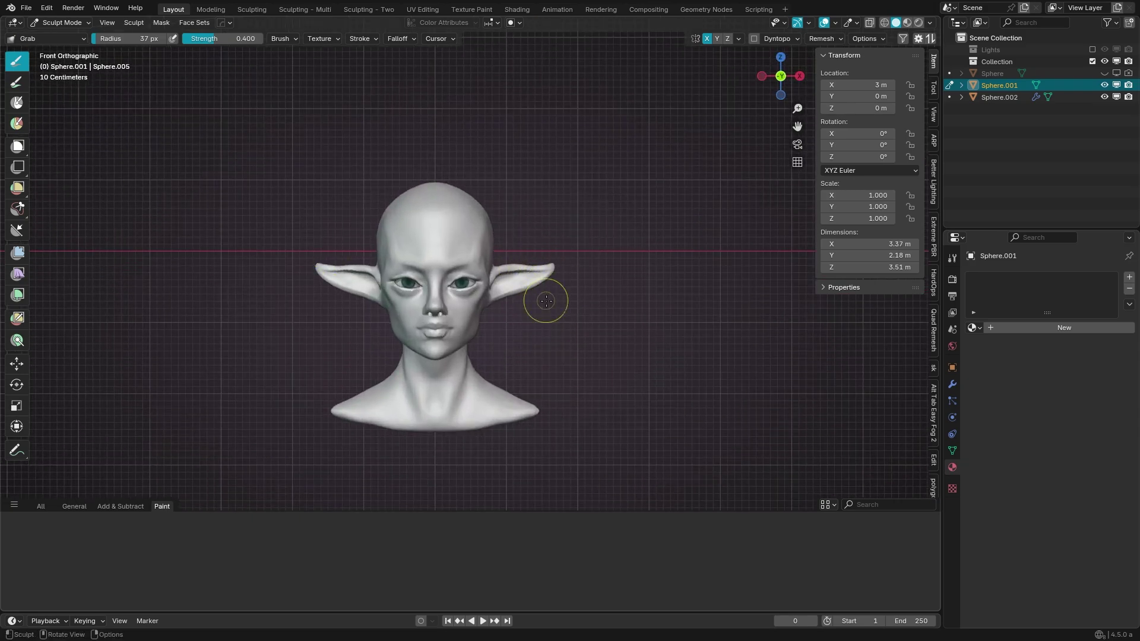
pyautogui.scroll(1, 534, 285)
pyautogui.scroll(3, 522, 275)
pyautogui.scroll(1, 522, 275)
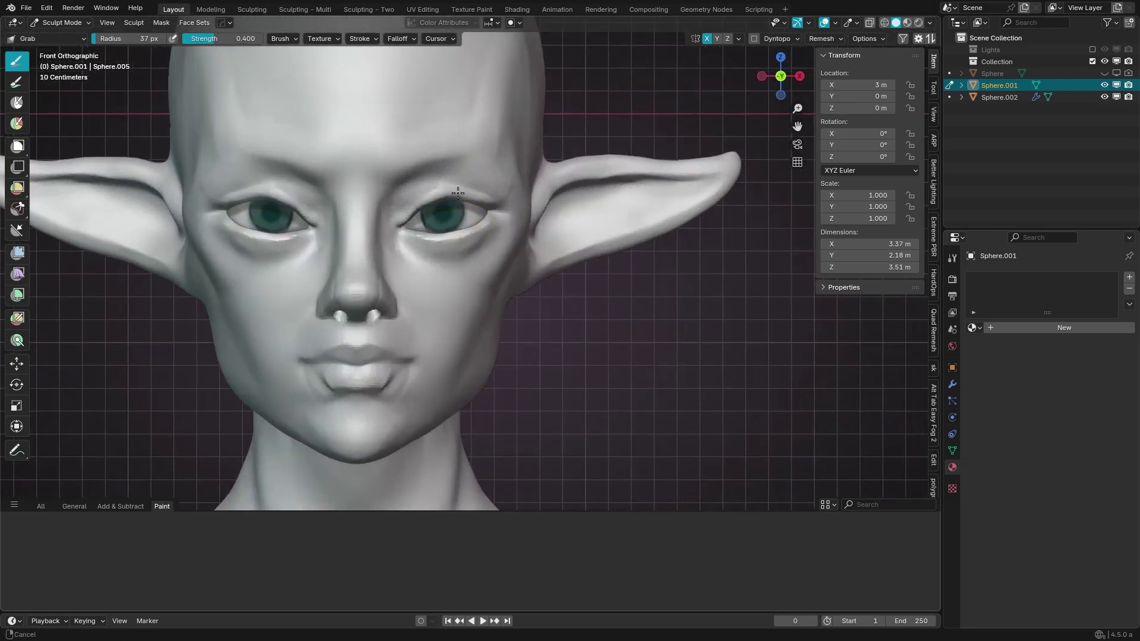
pyautogui.scroll(2, 522, 275)
# Step: Sharpen the eyelid creases with a 15 px Crease Polish brush and build brow wrinkles with 19 px Clay Strips
pyautogui.hotkey('shift', 'c')
pyautogui.press('f')
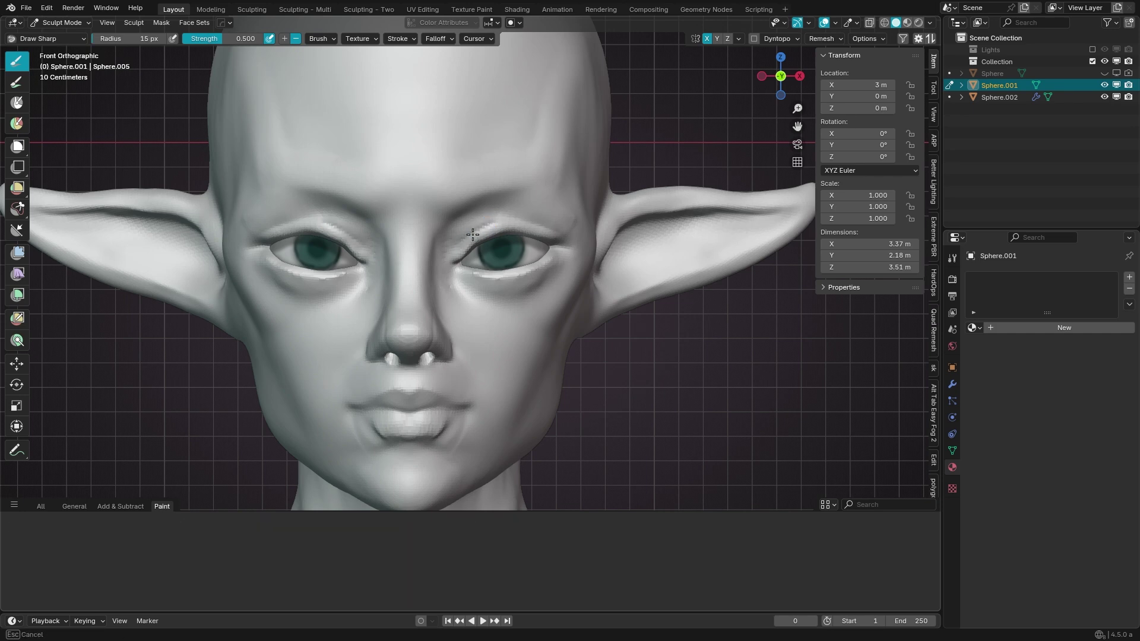
pyautogui.hotkey('shift', 'c')
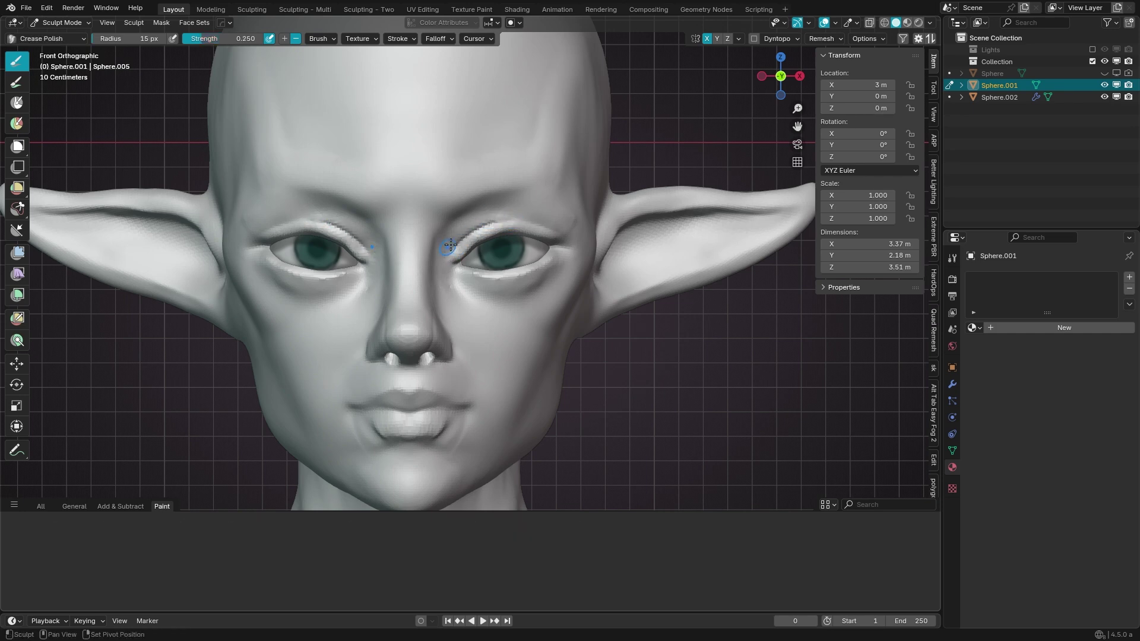
pyautogui.moveTo(512, 218); pyautogui.dragTo(495, 205, button='middle')
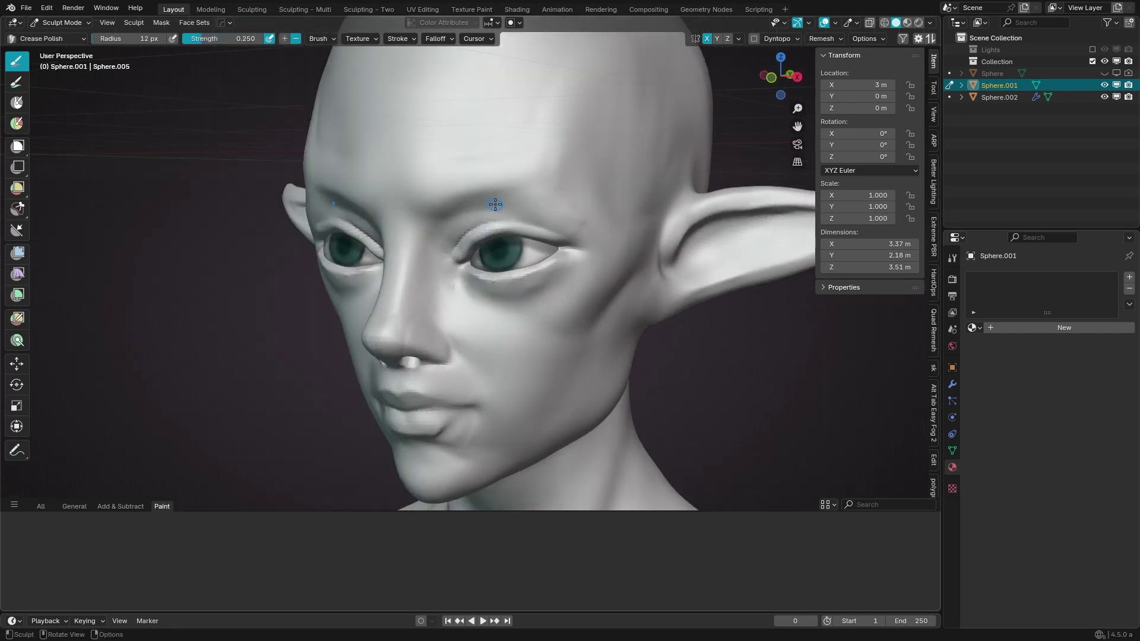
pyautogui.press('c')
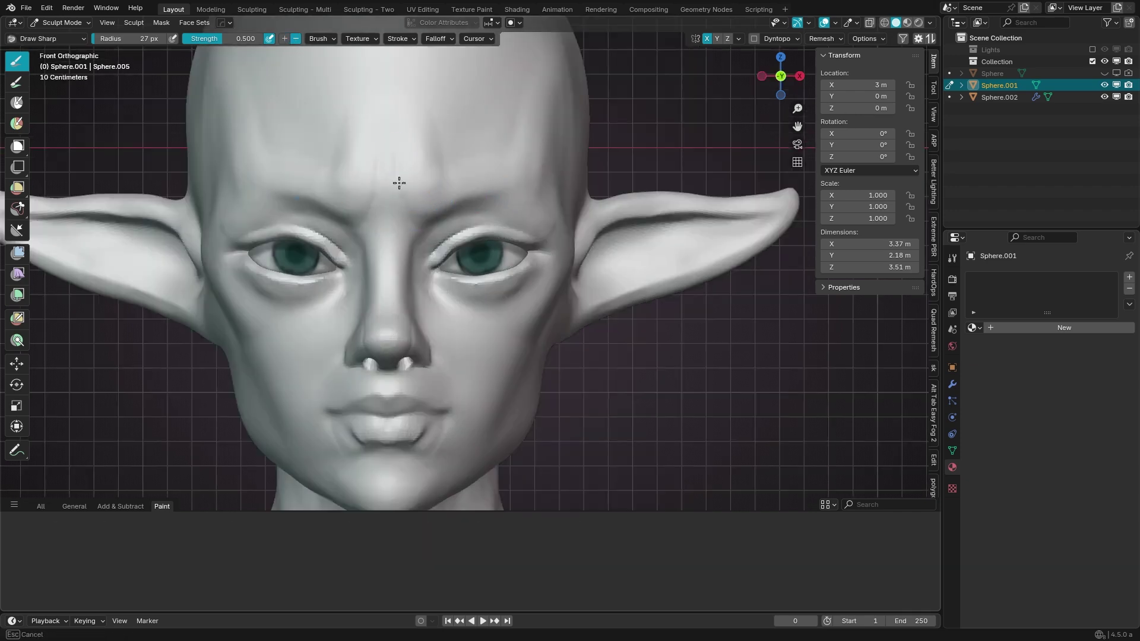
pyautogui.moveTo(411, 247)
pyautogui.mouseDown(button='middle')
pyautogui.moveTo(394, 263)
pyautogui.moveTo(413, 224)
pyautogui.moveTo(370, 229)
pyautogui.moveTo(390, 183)
pyautogui.mouseUp(button='middle')
pyautogui.press('f')
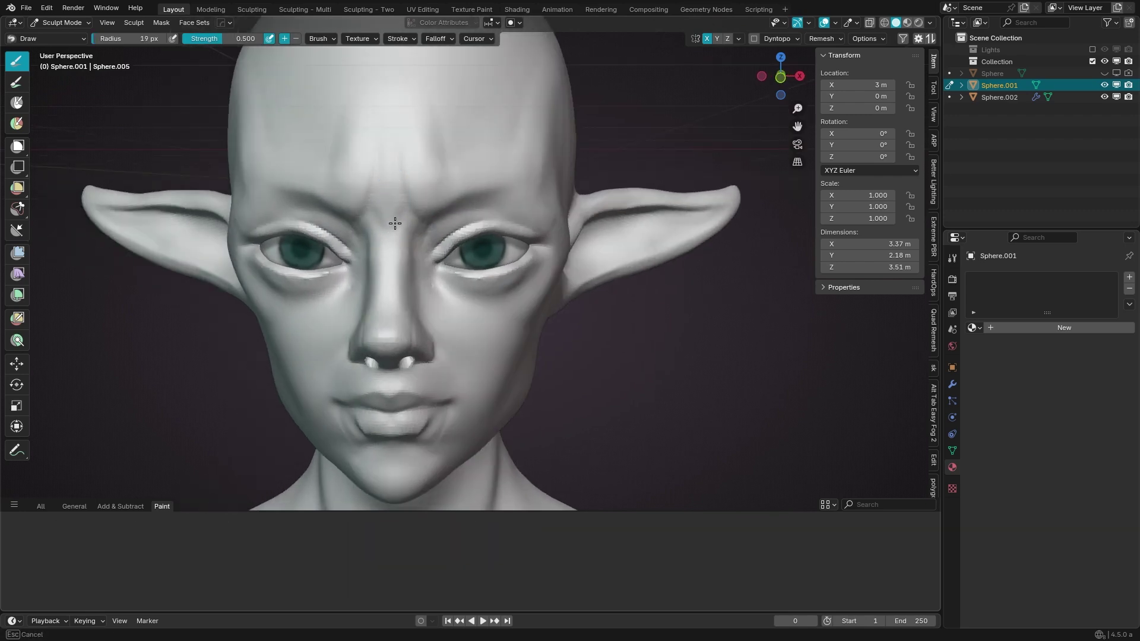
pyautogui.moveTo(394, 223); pyautogui.dragTo(416, 233, button='middle')
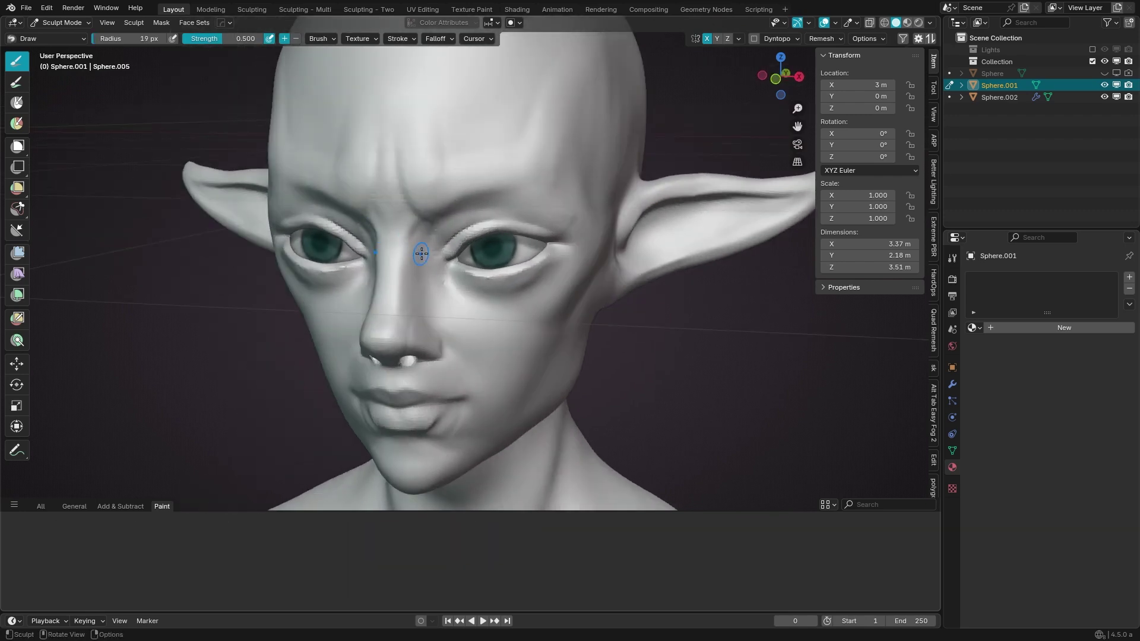
# Step: Reshape the cheeks and neck with a 57 px Grab brush in front view
pyautogui.press('g')
pyautogui.press('KP_1')
pyautogui.scroll(-4, 445, 402)
pyautogui.scroll(1, 541, 287)
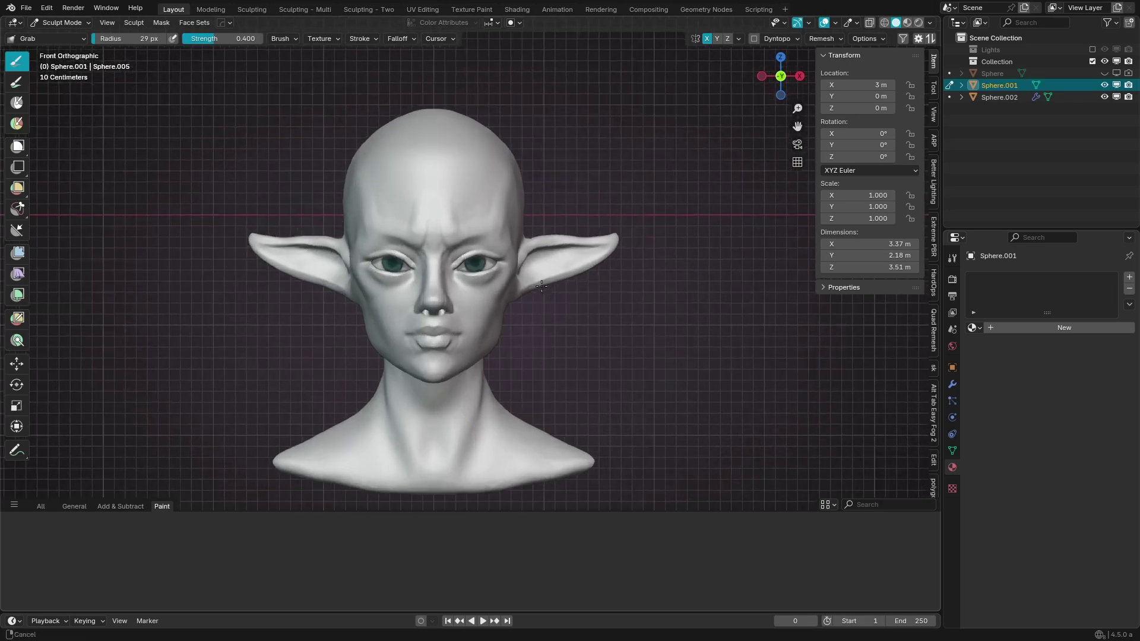
pyautogui.moveTo(542, 286); pyautogui.dragTo(516, 243, button='middle')
pyautogui.press('KP_1')
pyautogui.scroll(-2, 501, 312)
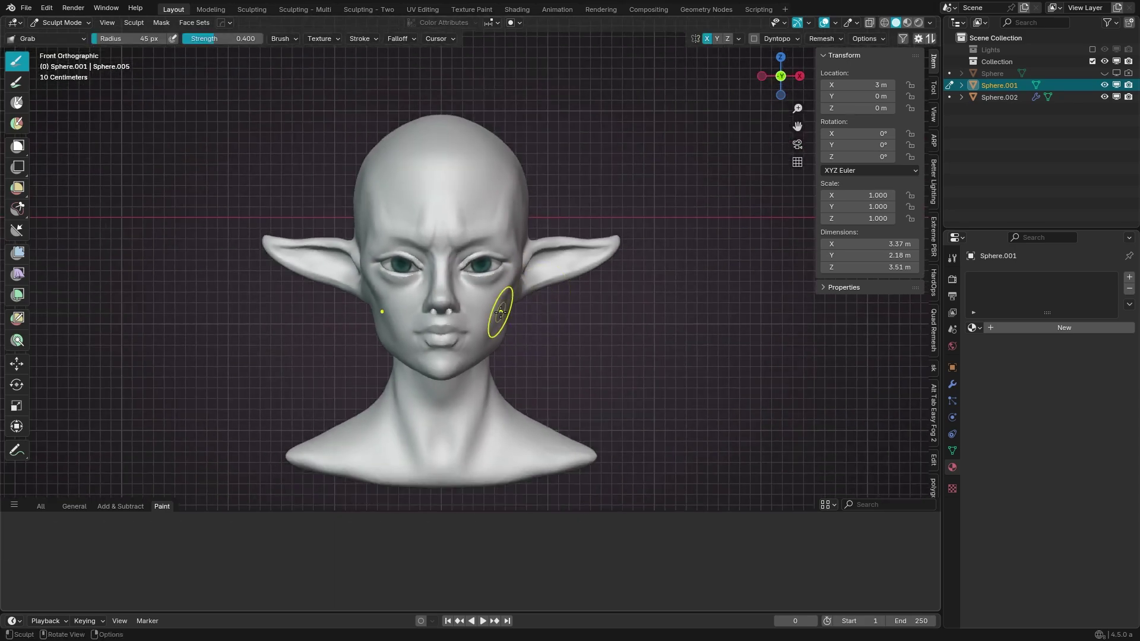
pyautogui.scroll(-3, 470, 255)
pyautogui.press('f')
pyautogui.click(523, 267)
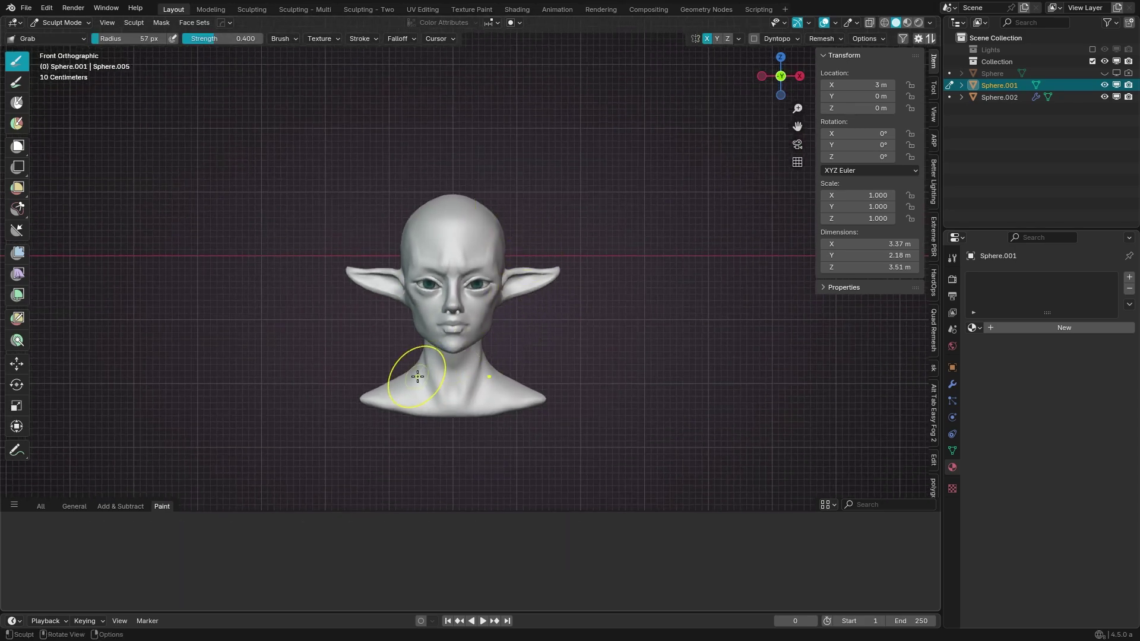
pyautogui.press('v')
pyautogui.scroll(2, 535, 190)
# Step: Try dark grey cheek shading with a 29 px paint brush, undoing both strokes
pyautogui.rightClick(557, 241)
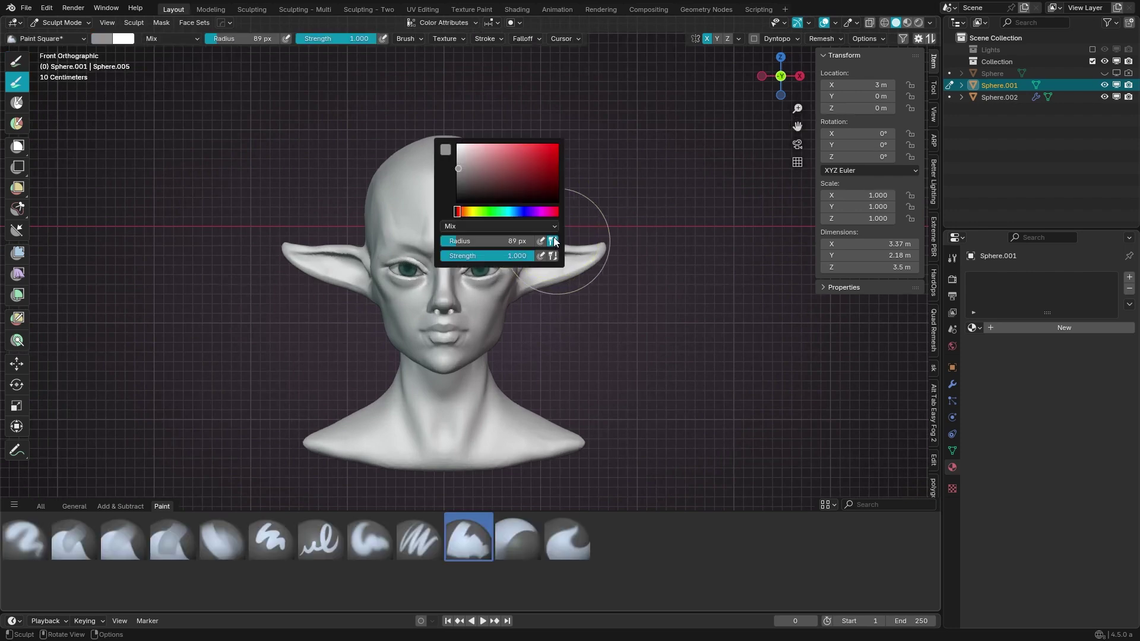
pyautogui.moveTo(511, 241); pyautogui.dragTo(469, 240)
pyautogui.moveTo(618, 168); pyautogui.dragTo(468, 275, button='middle')
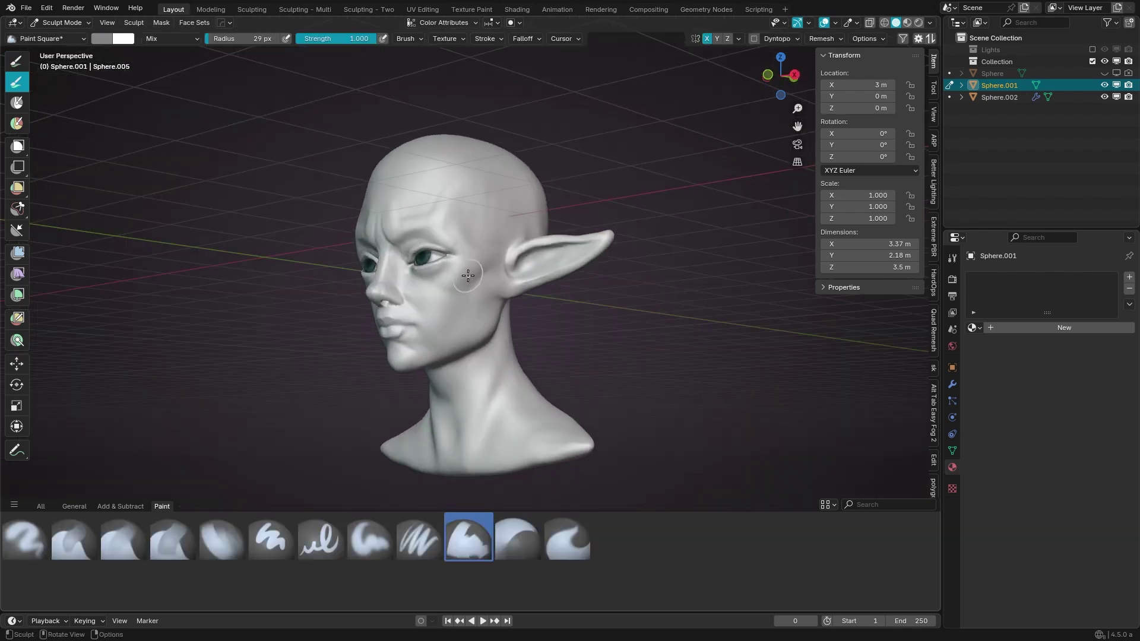
pyautogui.moveTo(468, 275); pyautogui.dragTo(460, 309)
pyautogui.hotkey('ctrl', 'z')
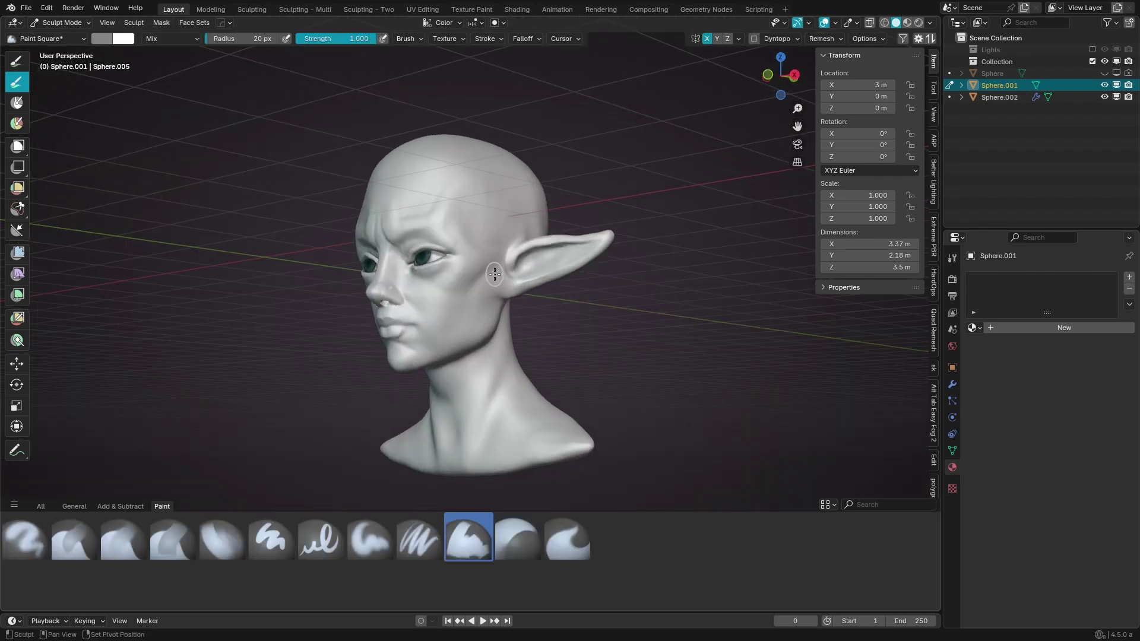
pyautogui.press('e')
pyautogui.click(503, 277)
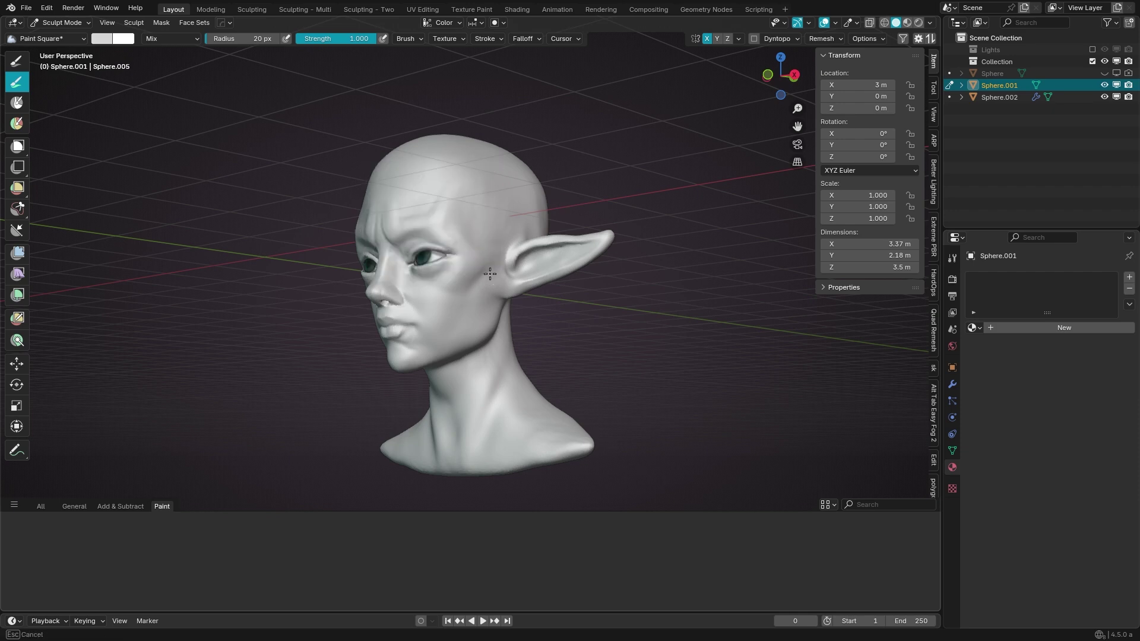
pyautogui.moveTo(489, 273); pyautogui.dragTo(465, 307)
pyautogui.hotkey('ctrl', 'z')
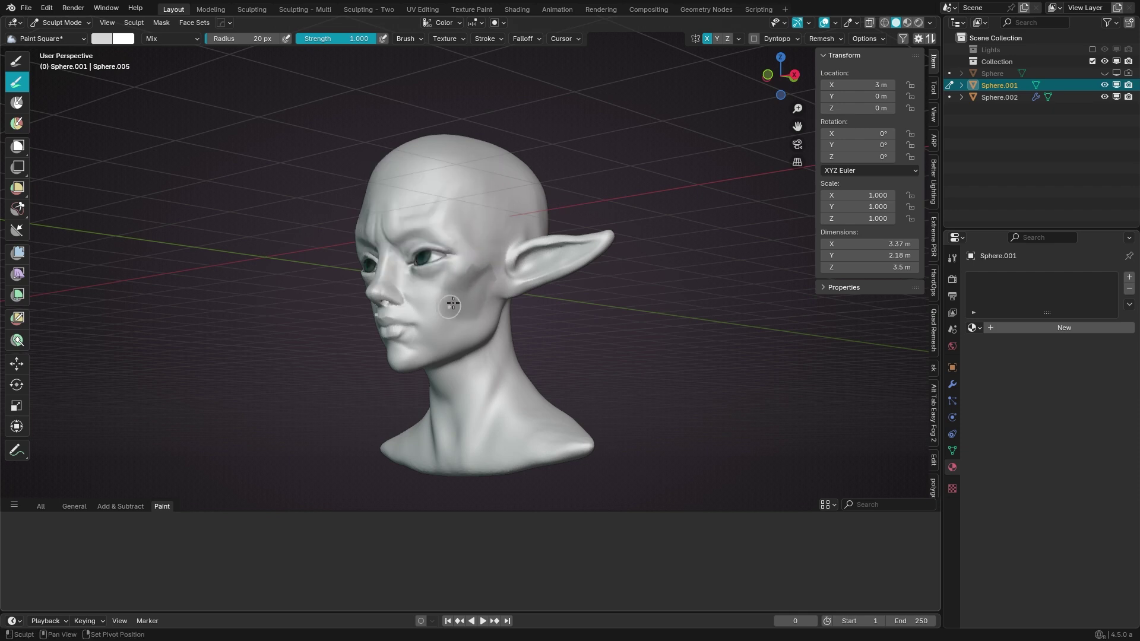
# Step: Paint mirrored dark shading around the eyes and beside the nose and mouth
pyautogui.press('KP_1')
pyautogui.moveTo(425, 261); pyautogui.dragTo(461, 259)
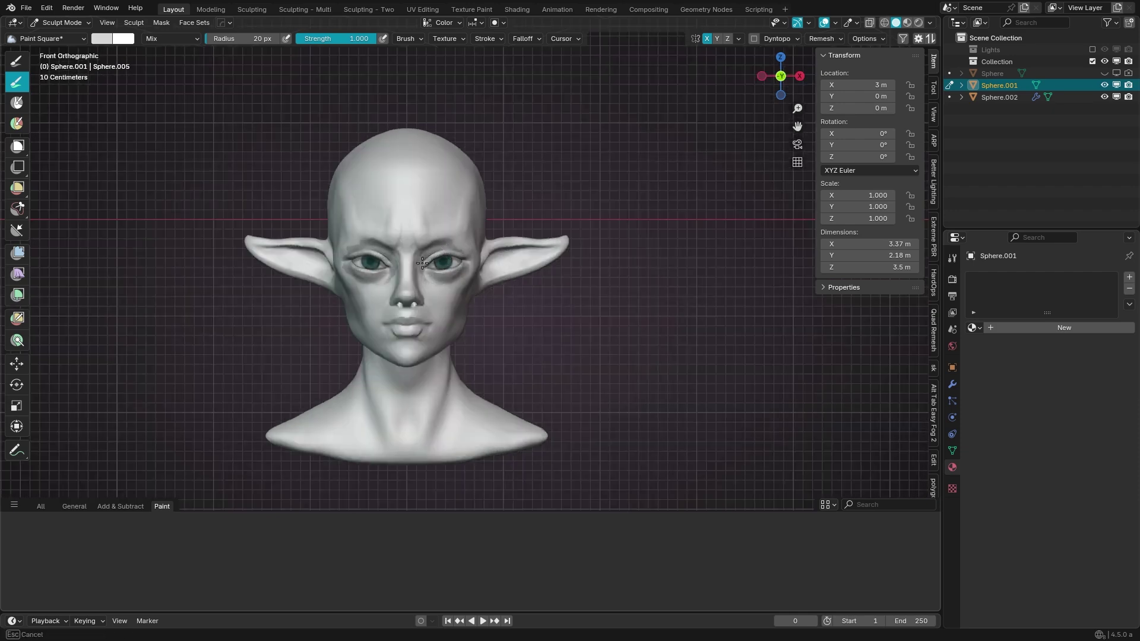
pyautogui.moveTo(422, 263); pyautogui.dragTo(392, 244, button='middle')
pyautogui.moveTo(392, 243)
pyautogui.mouseDown()
pyautogui.moveTo(416, 303)
pyautogui.moveTo(387, 241)
pyautogui.moveTo(441, 273)
pyautogui.moveTo(453, 265)
pyautogui.mouseUp()
pyautogui.press('KP_1')
pyautogui.scroll(4, 446, 321)
# Step: With a 13 px grey brush, shade under both eyes and undo the stray eyelid and brow paint
pyautogui.press('e')
pyautogui.click(363, 154)
pyautogui.press('f')
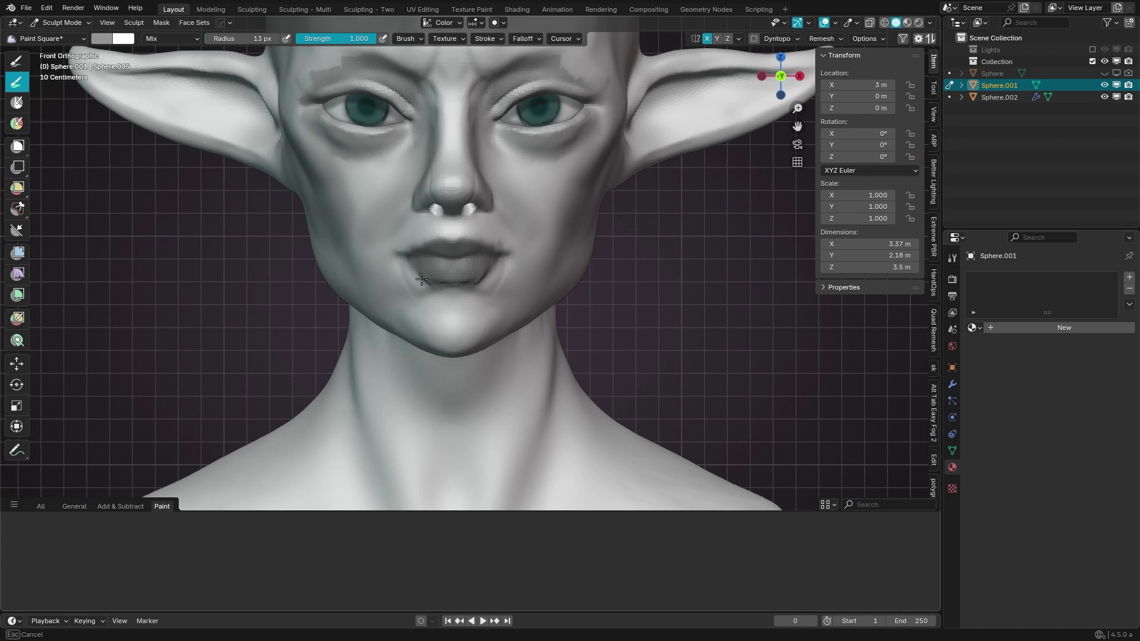
pyautogui.keyDown('shift'); pyautogui.moveTo(422, 279); pyautogui.dragTo(413, 321, button='middle'); pyautogui.keyUp('shift')
pyautogui.moveTo(484, 177); pyautogui.dragTo(505, 188)
pyautogui.moveTo(574, 172)
pyautogui.mouseDown()
pyautogui.moveTo(526, 177)
pyautogui.moveTo(483, 127)
pyautogui.moveTo(546, 105)
pyautogui.mouseUp()
pyautogui.hotkey('ctrl', 'z')
# Step: Resize the brush and darken the shading on the neck
pyautogui.press('f')
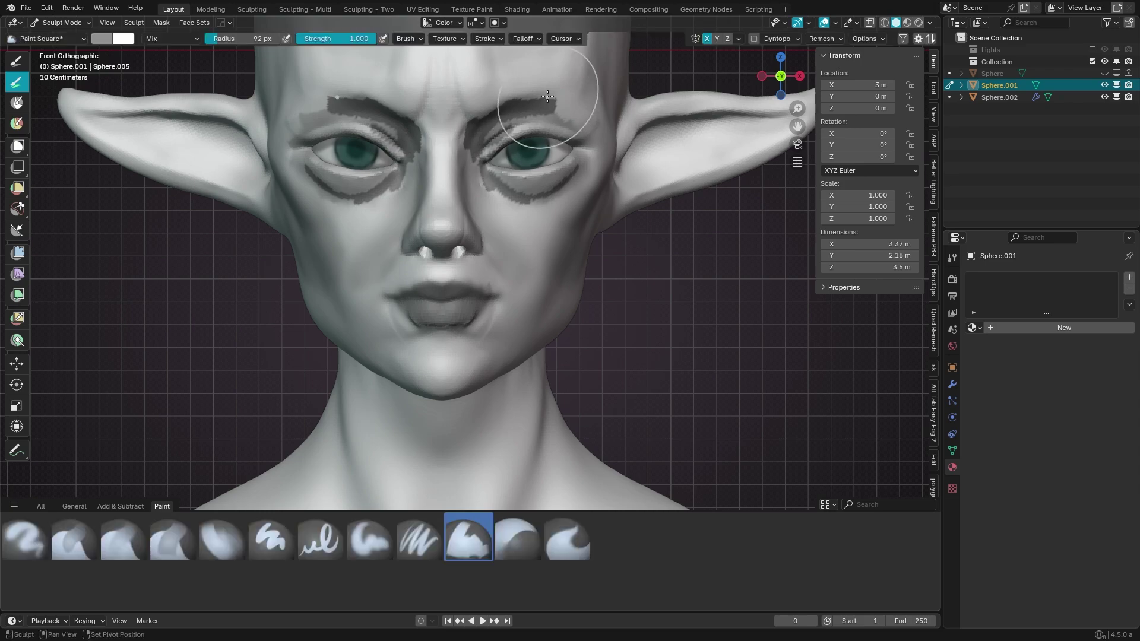
pyautogui.click(468, 125)
pyautogui.scroll(-4, 573, 204)
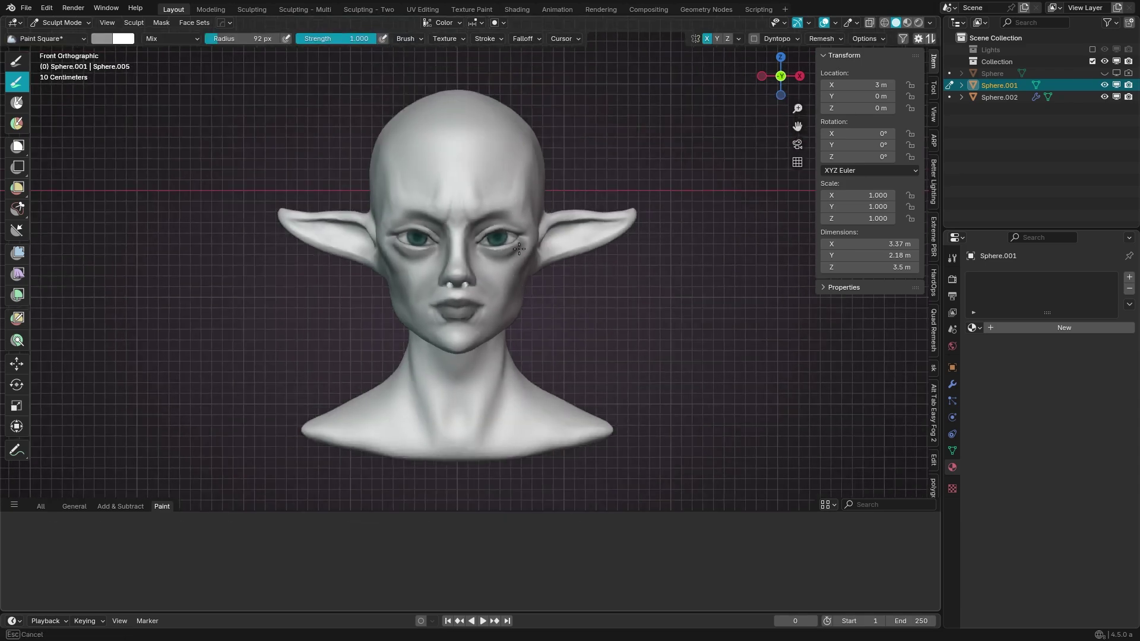
pyautogui.moveTo(570, 238); pyautogui.dragTo(516, 299, button='middle')
pyautogui.press('KP_1')
pyautogui.scroll(-2, 566, 271)
pyautogui.moveTo(566, 271)
pyautogui.mouseDown(button='middle')
pyautogui.moveTo(473, 217)
pyautogui.moveTo(478, 371)
pyautogui.mouseUp(button='middle')
pyautogui.press('f')
pyautogui.moveTo(477, 372); pyautogui.dragTo(511, 368)
pyautogui.moveTo(510, 368); pyautogui.dragTo(510, 297, button='middle')
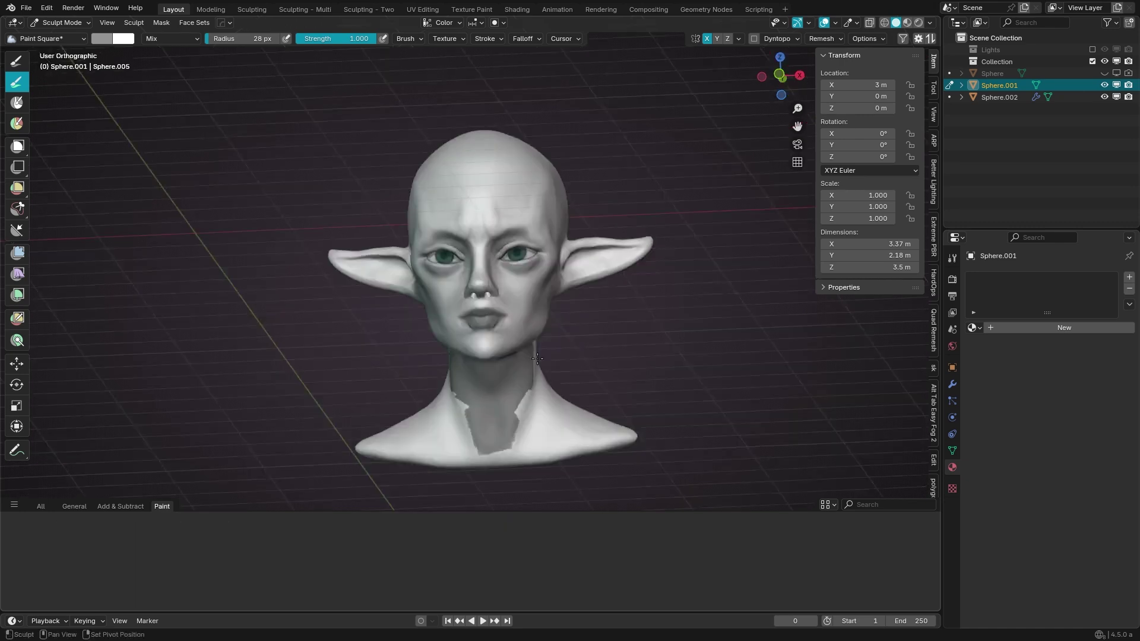
pyautogui.scroll(-2, 511, 332)
pyautogui.moveTo(505, 374)
pyautogui.mouseDown()
pyautogui.moveTo(509, 401)
pyautogui.moveTo(531, 332)
pyautogui.mouseUp()
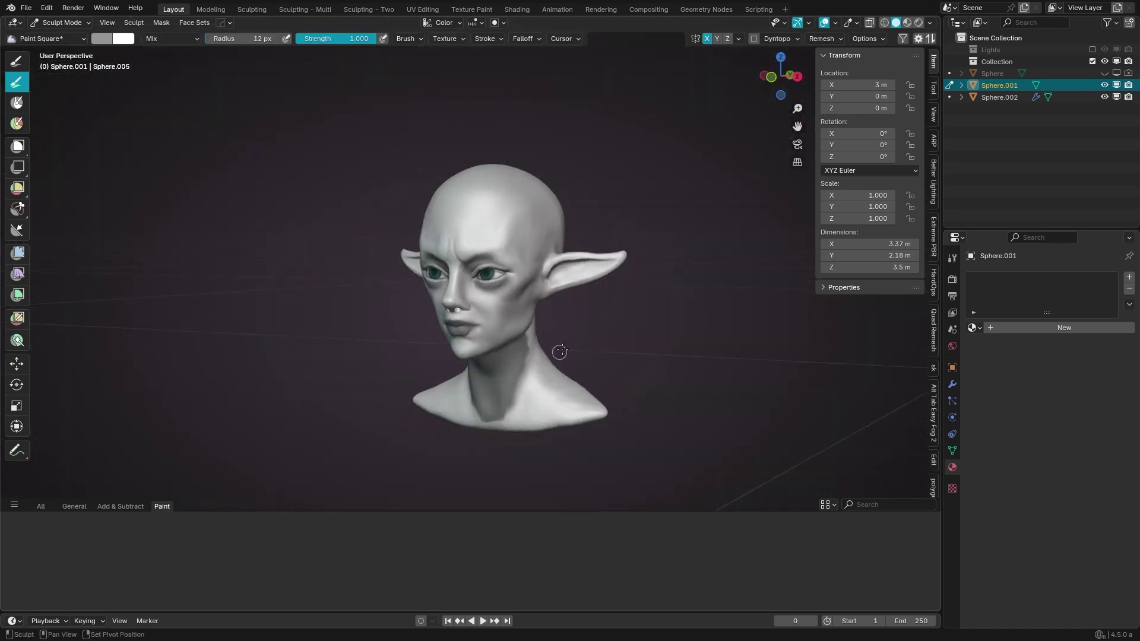
# Step: Shade the inside of the ear and the side of the neck
pyautogui.moveTo(560, 352); pyautogui.dragTo(537, 279, button='middle')
pyautogui.moveTo(567, 261); pyautogui.dragTo(514, 291)
pyautogui.moveTo(516, 359); pyautogui.dragTo(537, 314, button='middle')
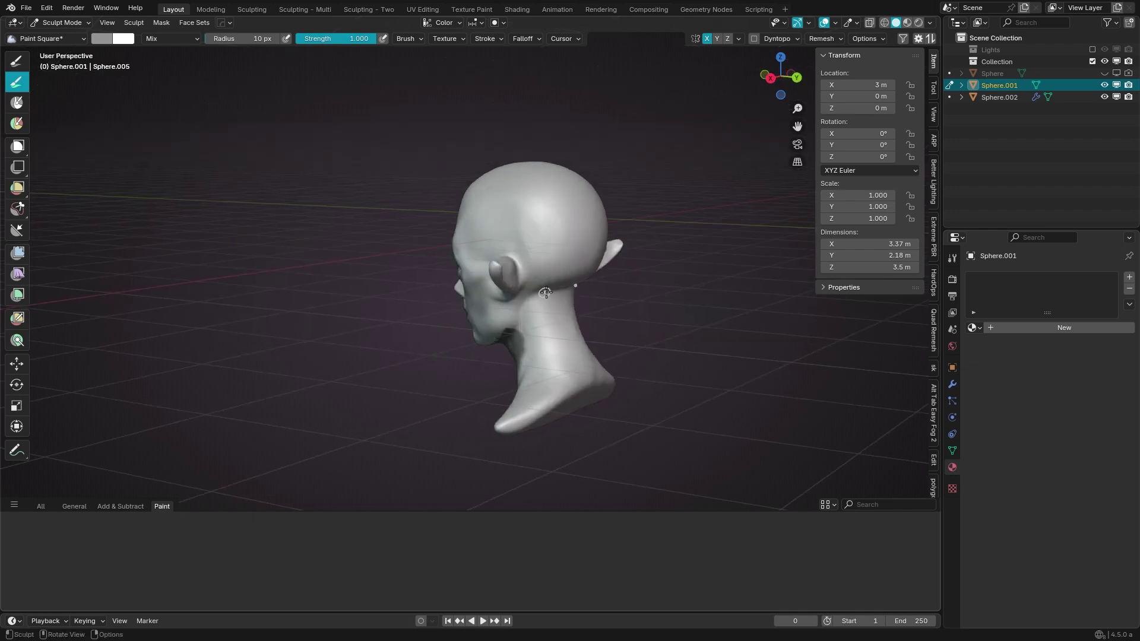
pyautogui.moveTo(537, 315); pyautogui.dragTo(556, 293)
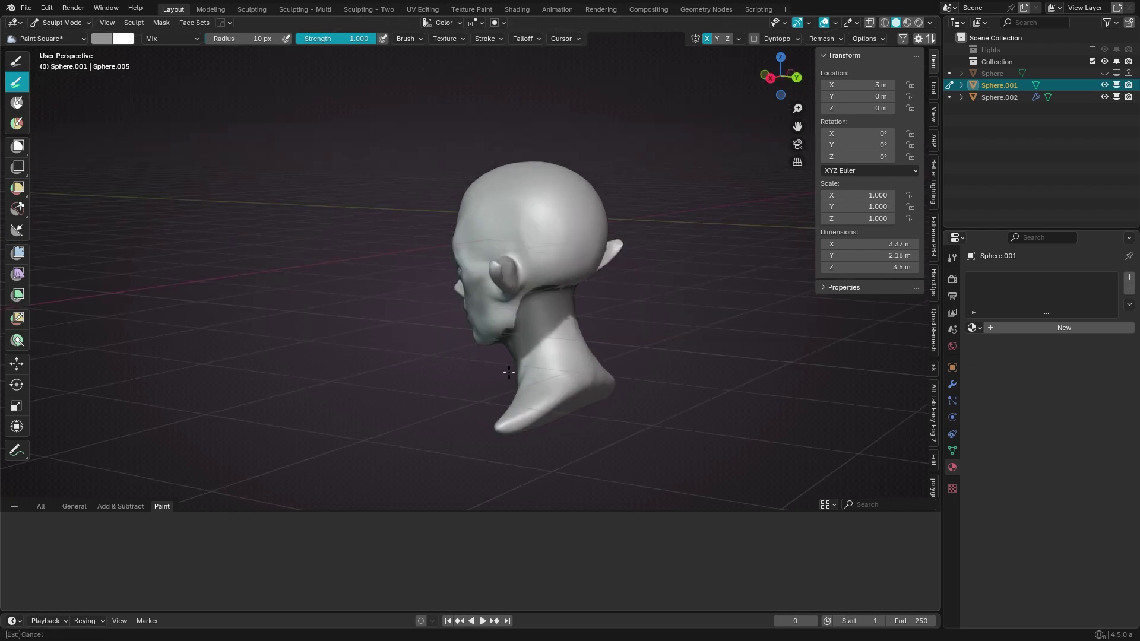
pyautogui.press('KP_1')
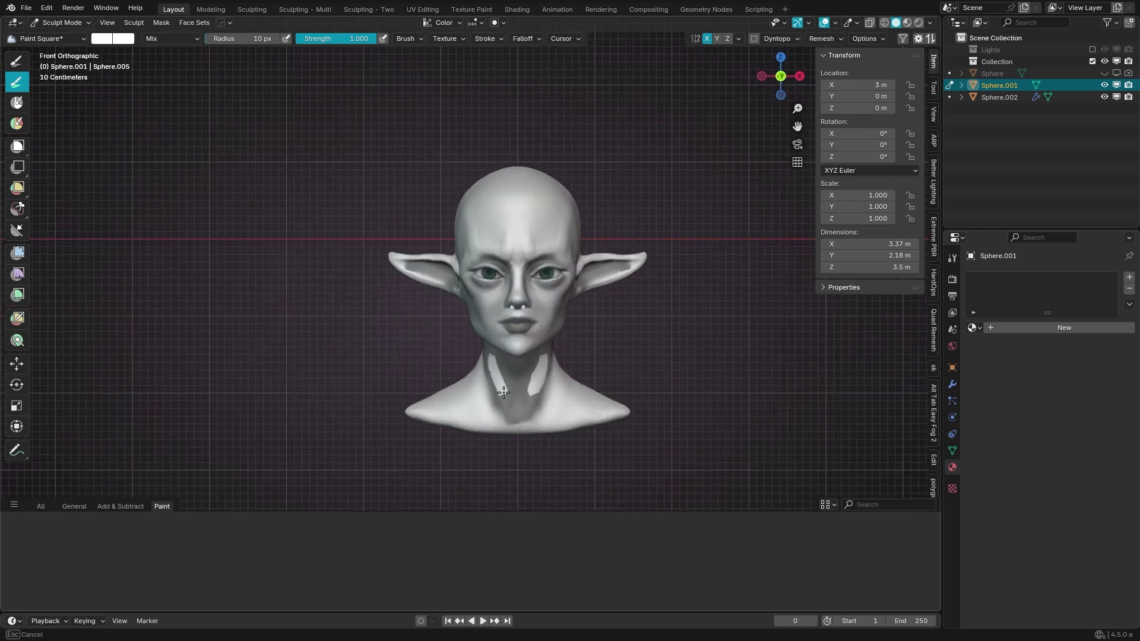
# Step: Lighten the lower neck centre with grey, then re-darken the neck shading
pyautogui.moveTo(502, 383); pyautogui.dragTo(497, 367)
pyautogui.press('s')
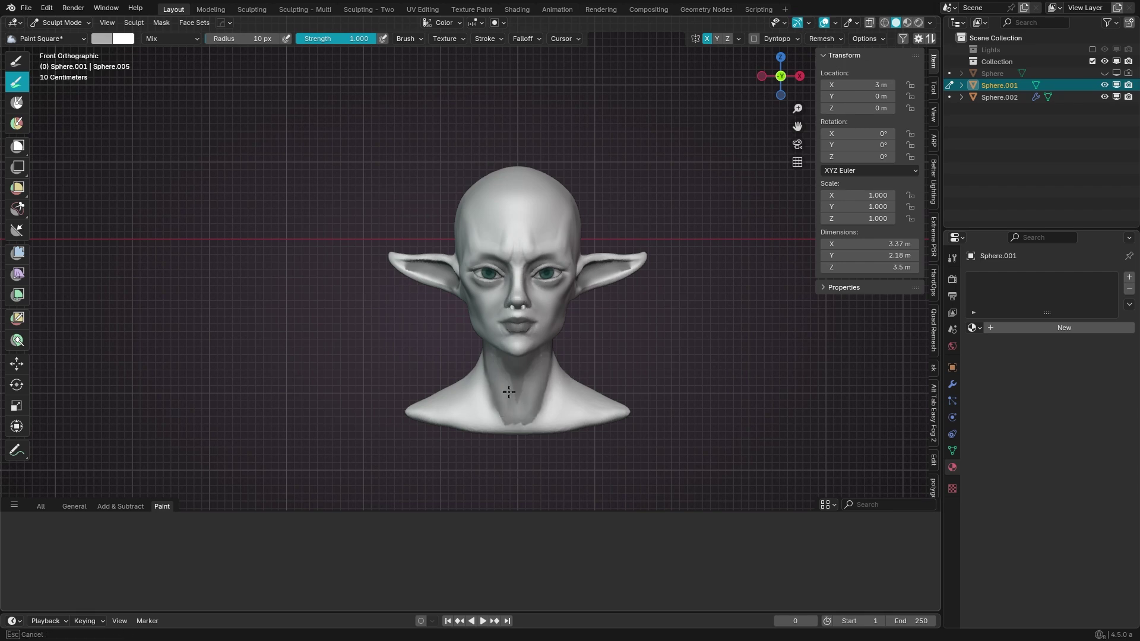
pyautogui.moveTo(557, 407); pyautogui.dragTo(499, 402)
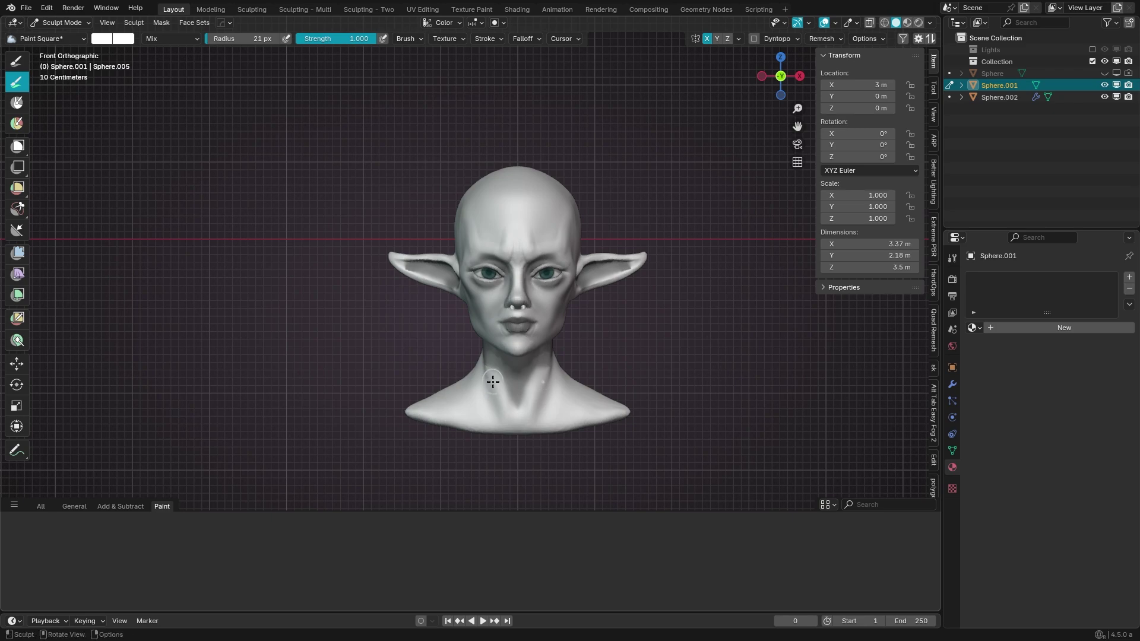
pyautogui.moveTo(493, 381)
pyautogui.mouseDown(button='middle')
pyautogui.moveTo(500, 396)
pyautogui.moveTo(498, 374)
pyautogui.mouseUp(button='middle')
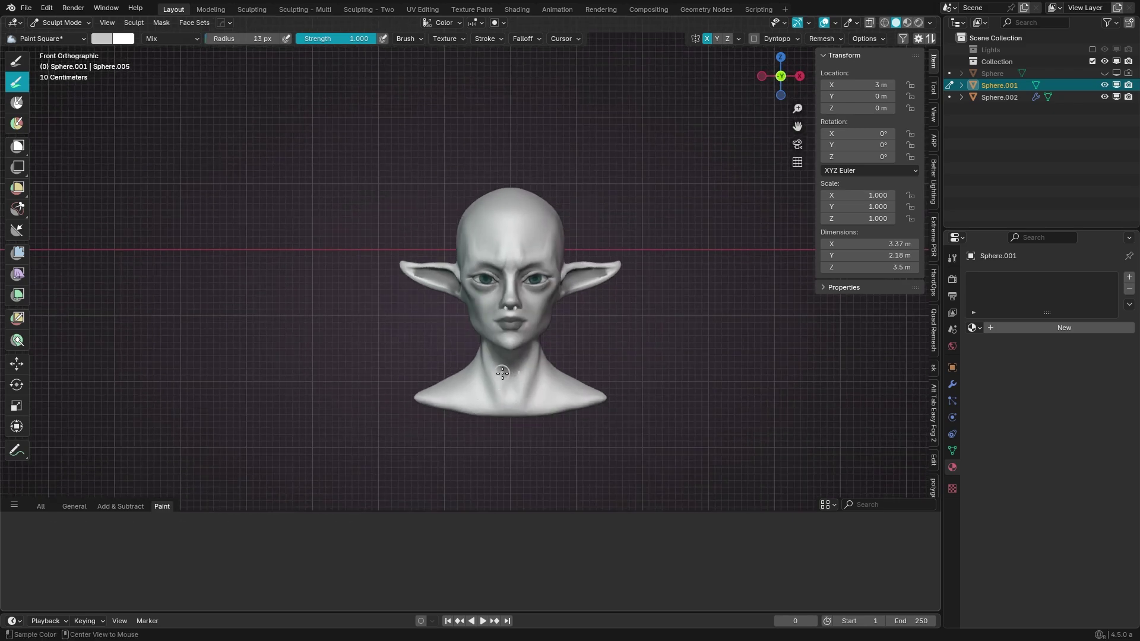
pyautogui.moveTo(502, 372); pyautogui.dragTo(503, 394)
# Step: Paint dark strokes up the forehead and above the right brow, switching to a darker colour
pyautogui.scroll(1, 591, 312)
pyautogui.scroll(2, 559, 274)
pyautogui.scroll(2, 525, 235)
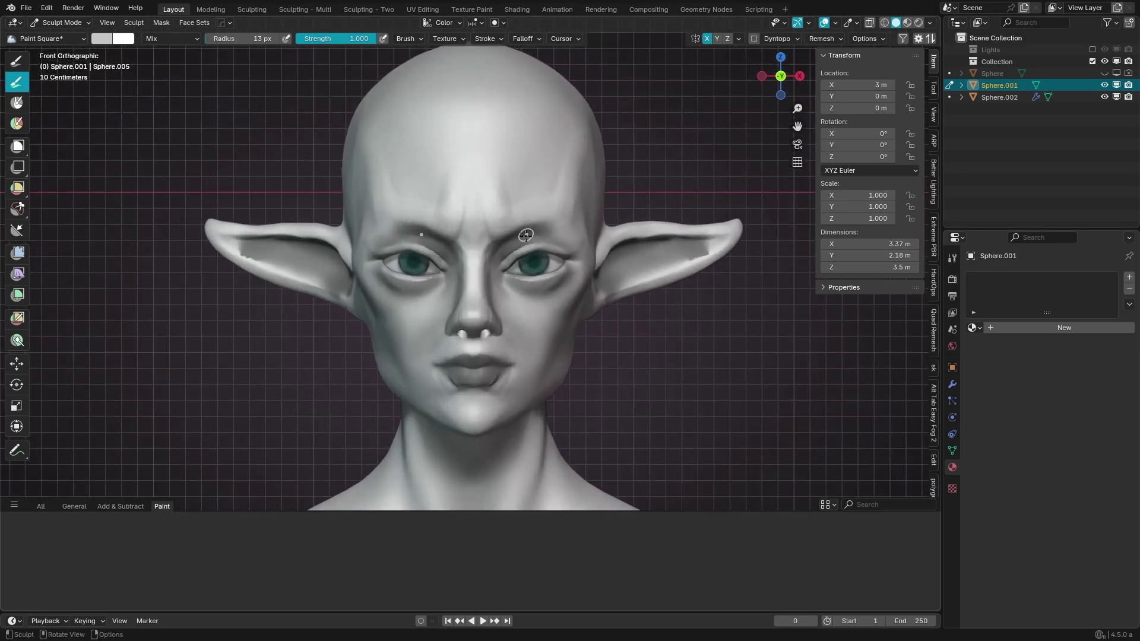
pyautogui.moveTo(525, 235); pyautogui.dragTo(451, 202, button='middle')
pyautogui.moveTo(437, 220); pyautogui.dragTo(429, 176)
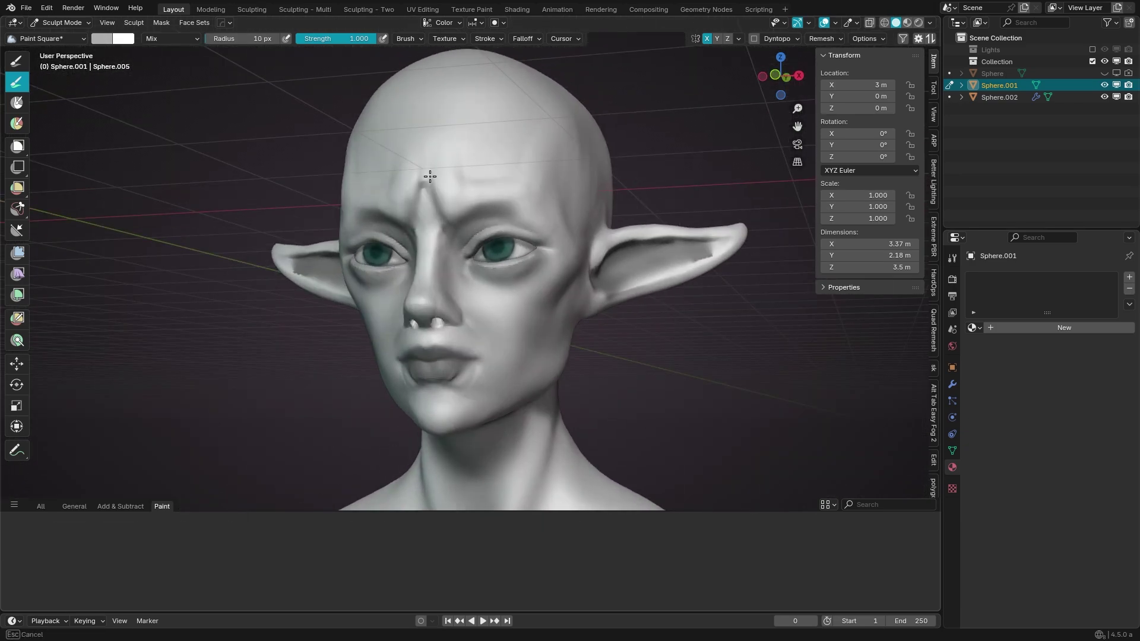
pyautogui.moveTo(512, 213)
pyautogui.mouseDown()
pyautogui.moveTo(478, 209)
pyautogui.moveTo(519, 197)
pyautogui.mouseUp()
pyautogui.rightClick(507, 188)
pyautogui.click(469, 187)
pyautogui.scroll(2, 610, 192)
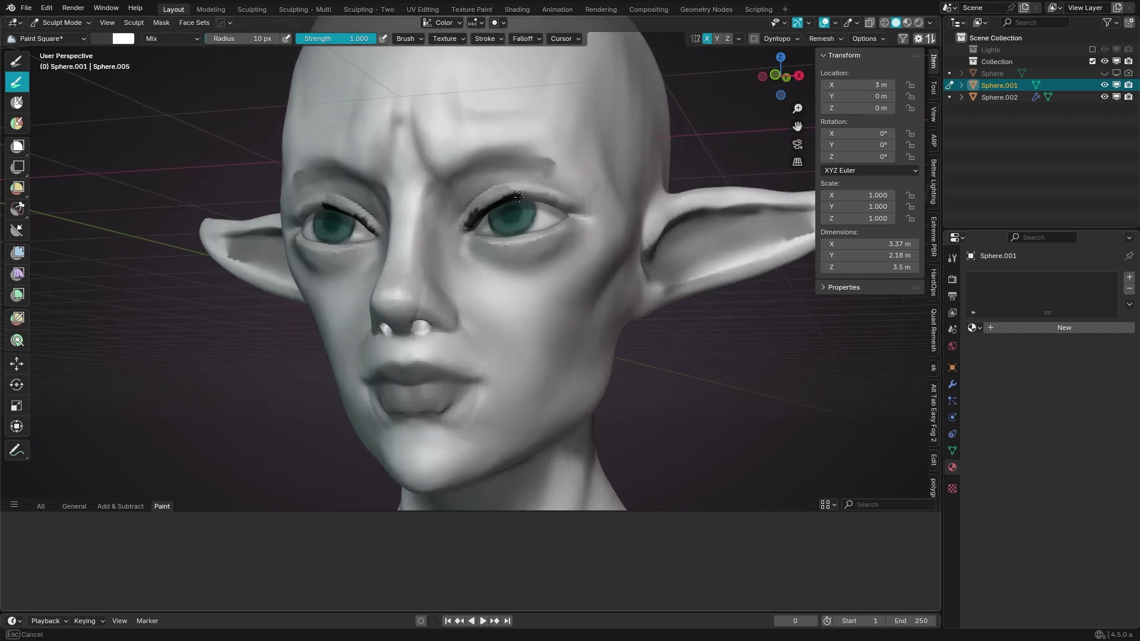
# Step: Paint lower-lip highlights and a dark lip line, undoing the too-thick line
pyautogui.press('KP_1')
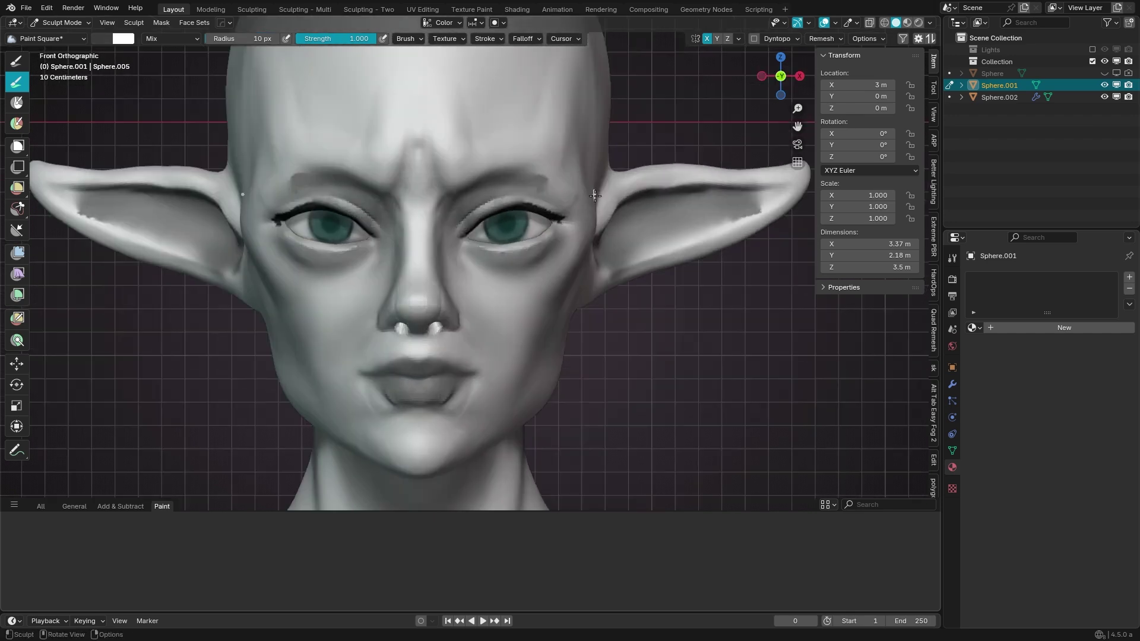
pyautogui.moveTo(588, 202); pyautogui.dragTo(553, 229, button='middle')
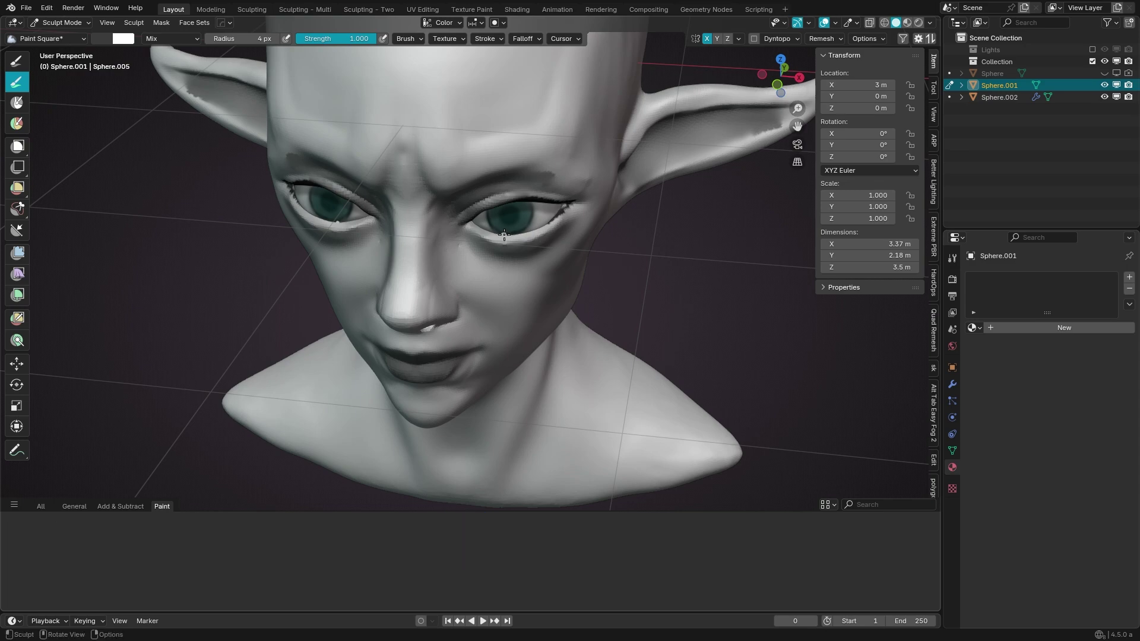
pyautogui.press('KP_1')
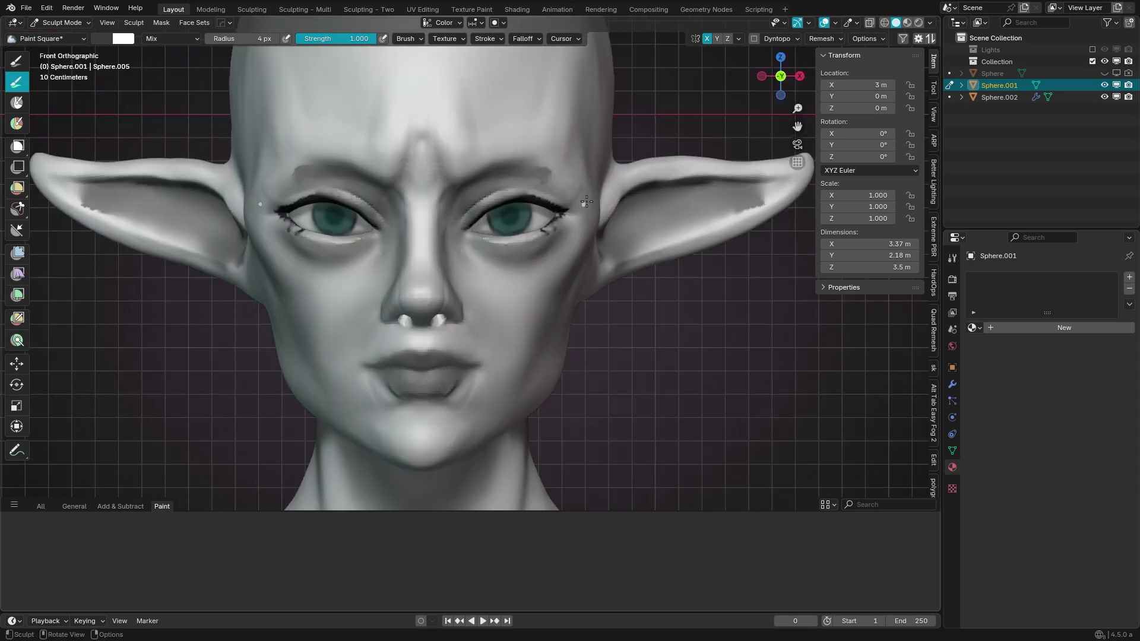
pyautogui.scroll(-5, 552, 372)
pyautogui.scroll(4, 420, 286)
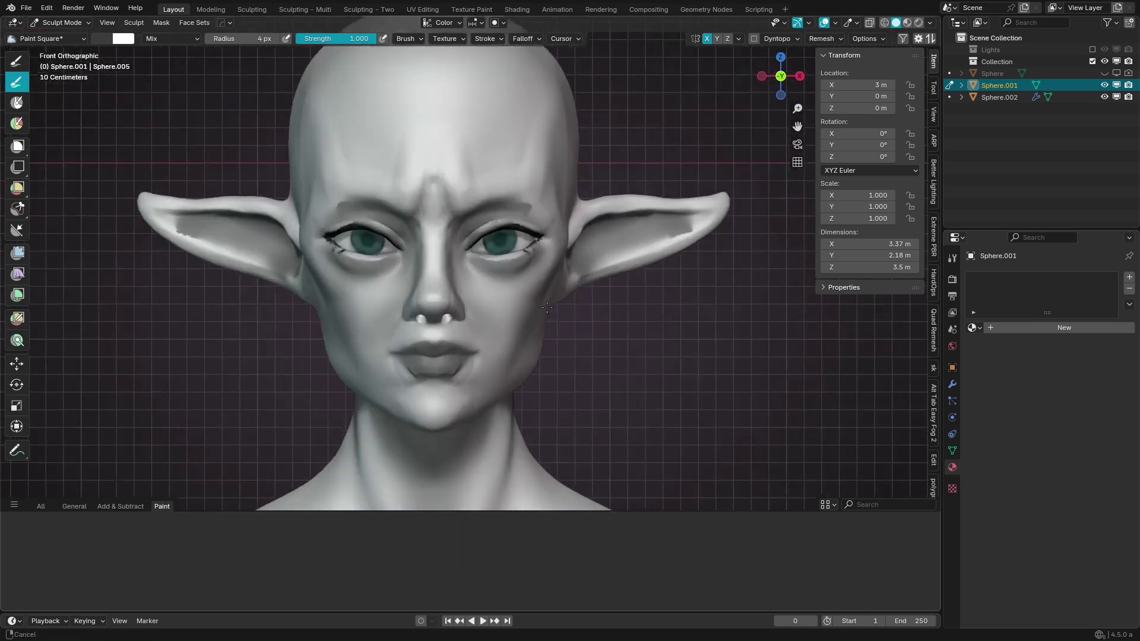
pyautogui.scroll(3, 420, 286)
pyautogui.moveTo(454, 294)
pyautogui.mouseDown()
pyautogui.moveTo(458, 309)
pyautogui.moveTo(418, 307)
pyautogui.mouseUp()
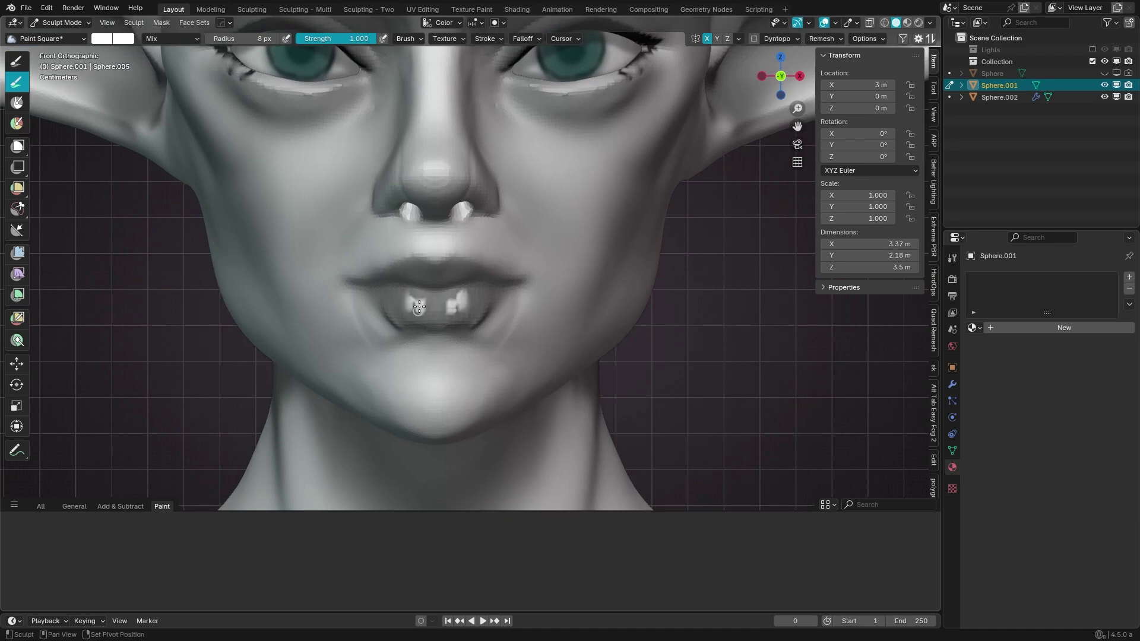
pyautogui.rightClick(458, 292)
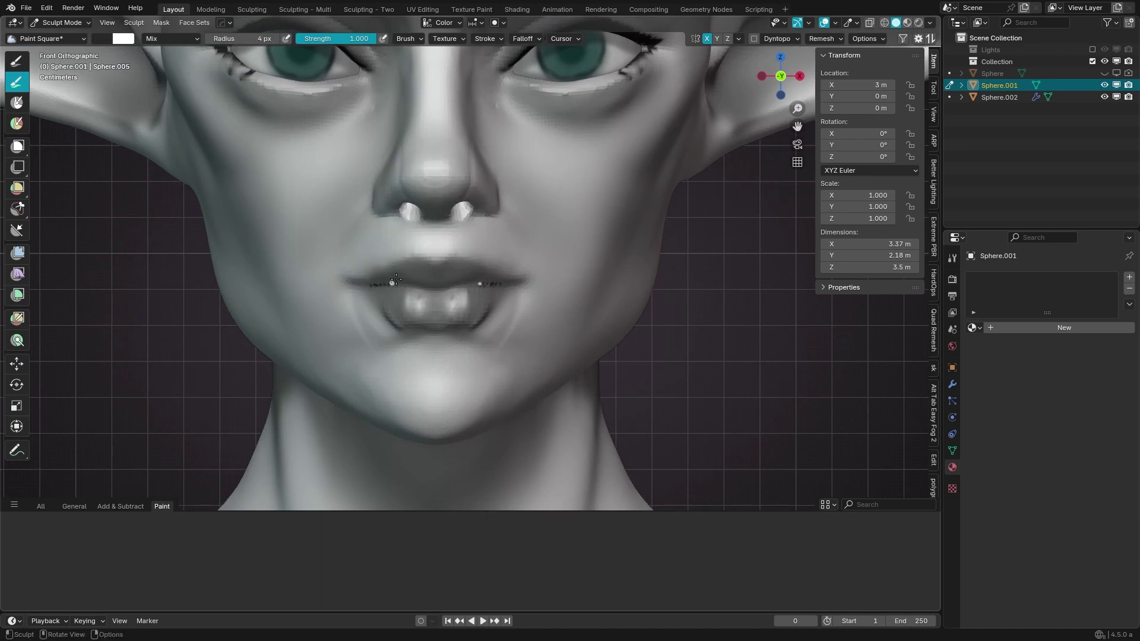
pyautogui.moveTo(436, 283)
pyautogui.mouseDown()
pyautogui.moveTo(354, 281)
pyautogui.moveTo(463, 290)
pyautogui.mouseUp()
pyautogui.hotkey('ctrl', 'z')
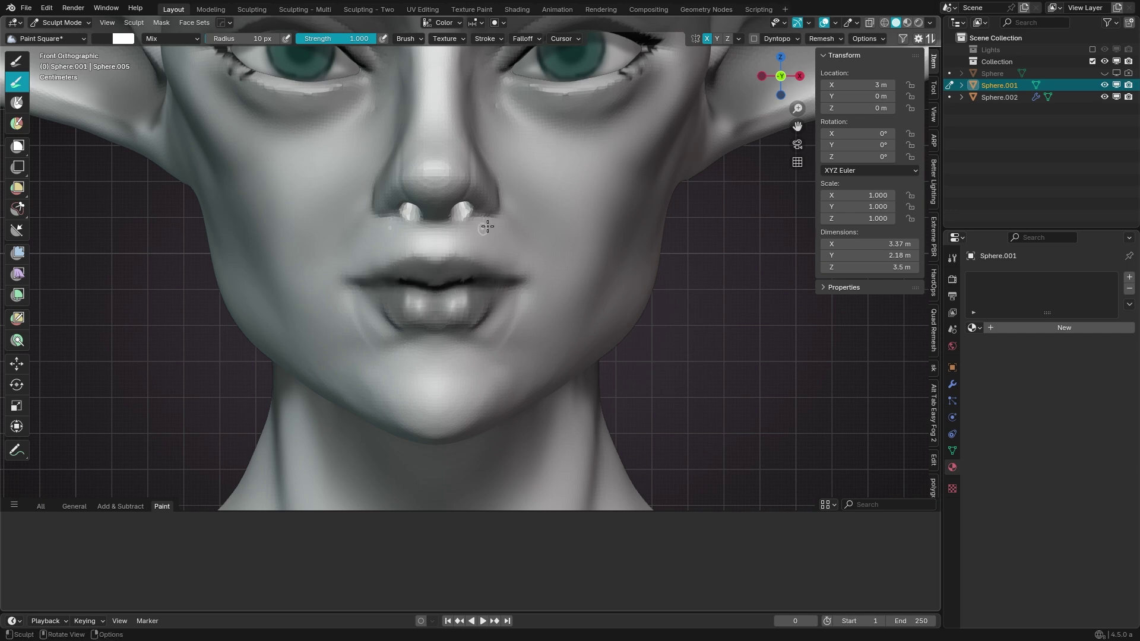
# Step: Try a dark brow mark, undo it, and shade the nose and nostrils dark
pyautogui.scroll(-5, 523, 331)
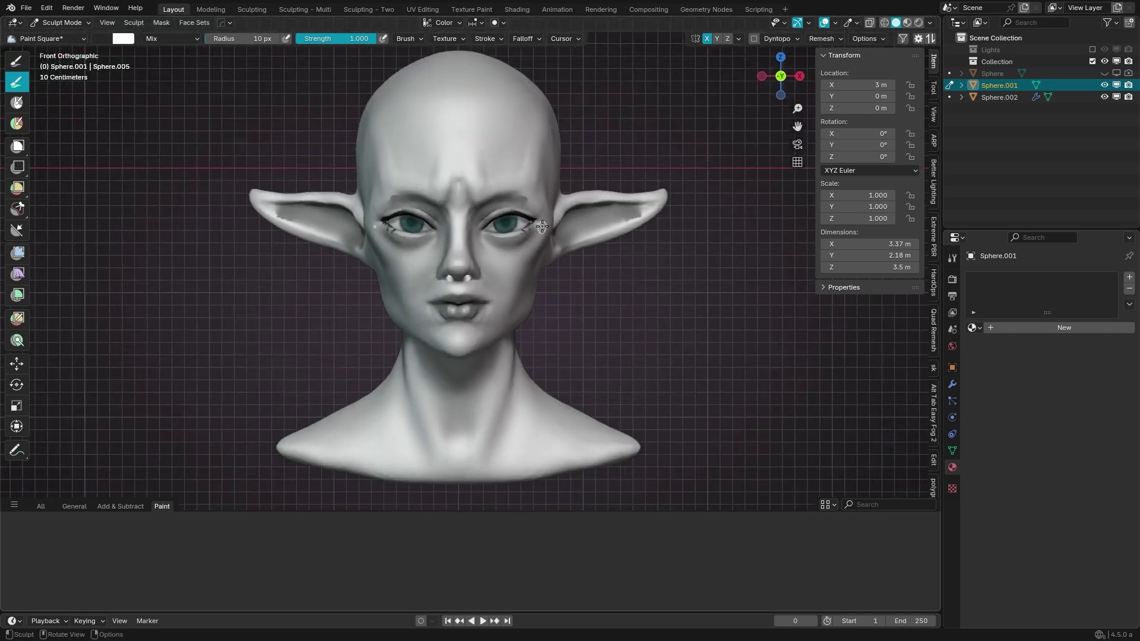
pyautogui.moveTo(478, 214); pyautogui.dragTo(457, 192)
pyautogui.hotkey('ctrl', 'z')
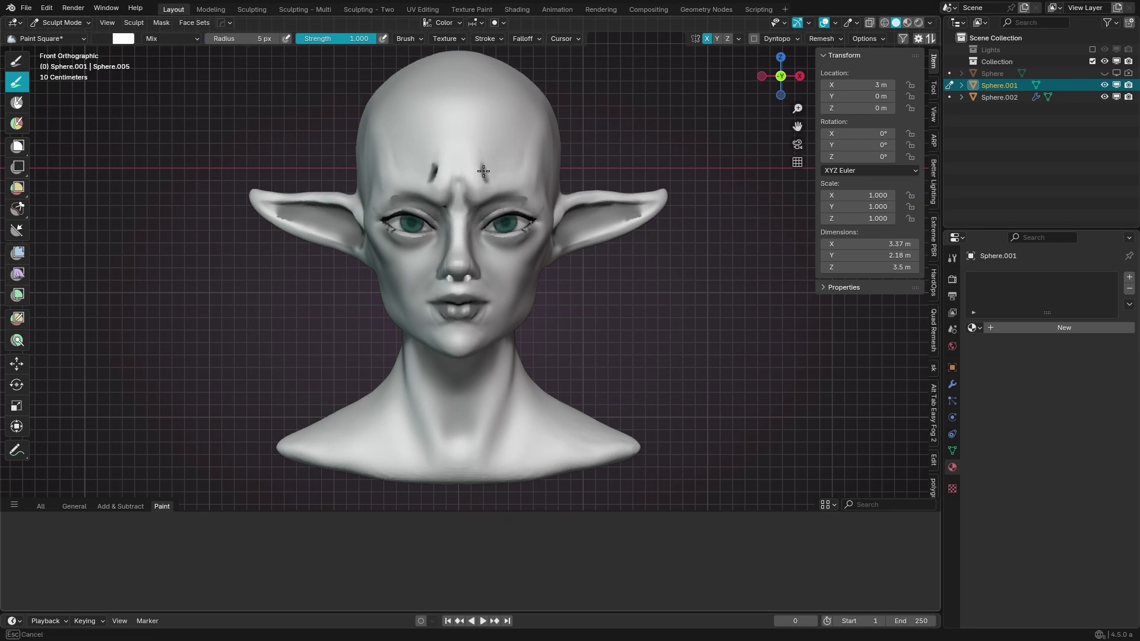
pyautogui.moveTo(520, 291); pyautogui.dragTo(461, 197, button='middle')
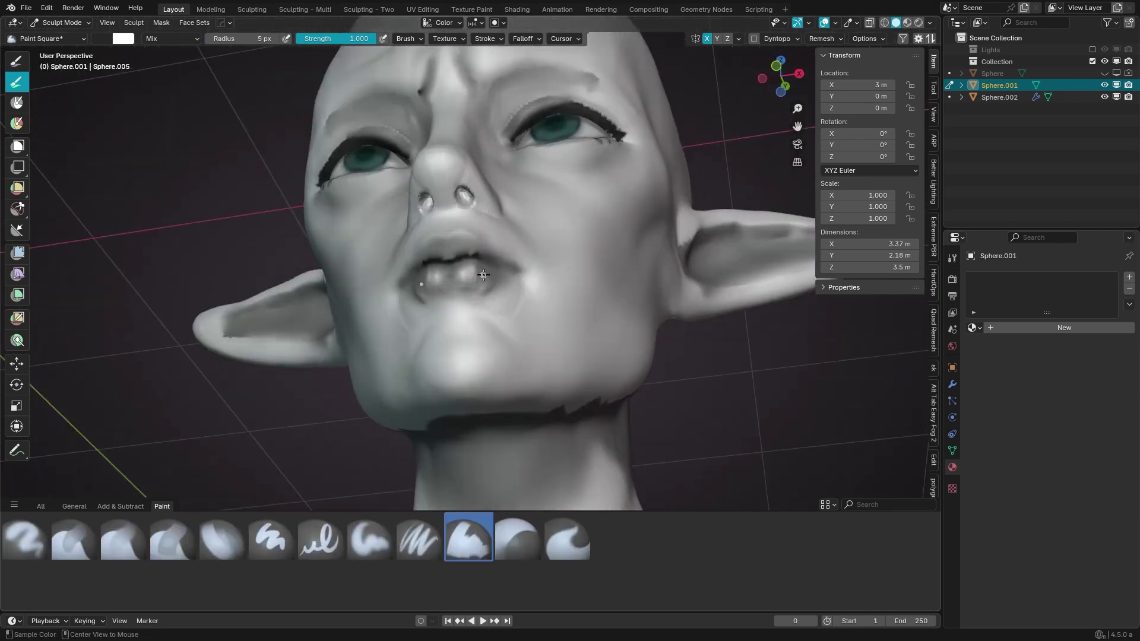
pyautogui.moveTo(431, 184)
pyautogui.mouseDown()
pyautogui.moveTo(460, 172)
pyautogui.moveTo(465, 189)
pyautogui.mouseUp()
# Step: Pull two horns up from the masked spots on the head, then shrink the brush radius
pyautogui.click(464, 256)
pyautogui.press('KP_1')
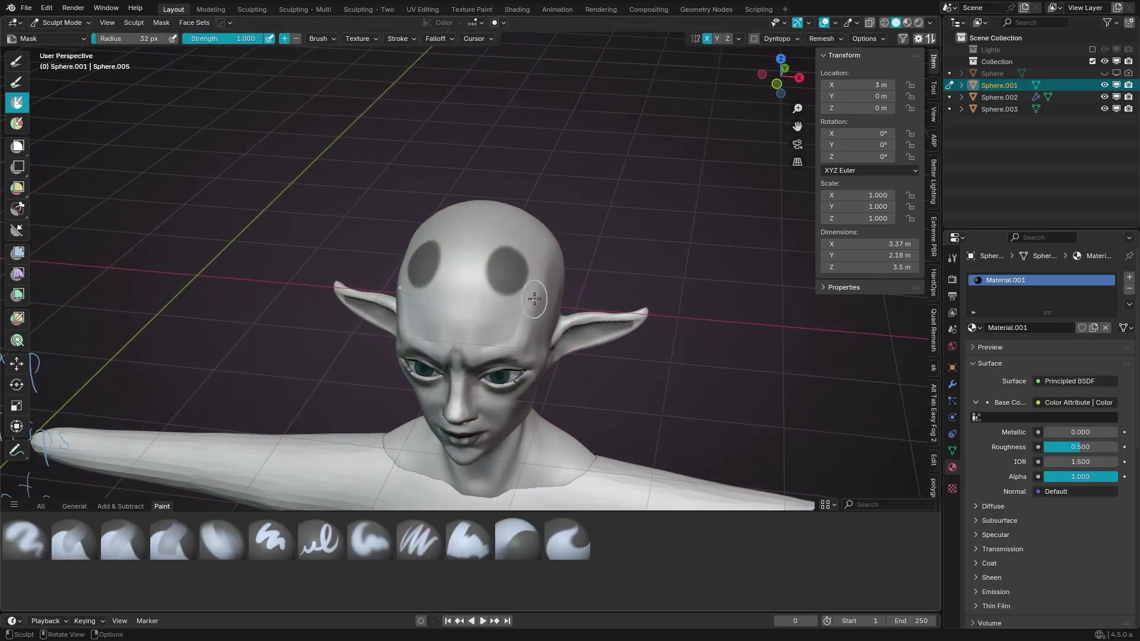
pyautogui.moveTo(510, 258)
pyautogui.mouseDown()
pyautogui.moveTo(543, 205)
pyautogui.moveTo(517, 190)
pyautogui.mouseUp()
pyautogui.press('f')
pyautogui.click(505, 196)
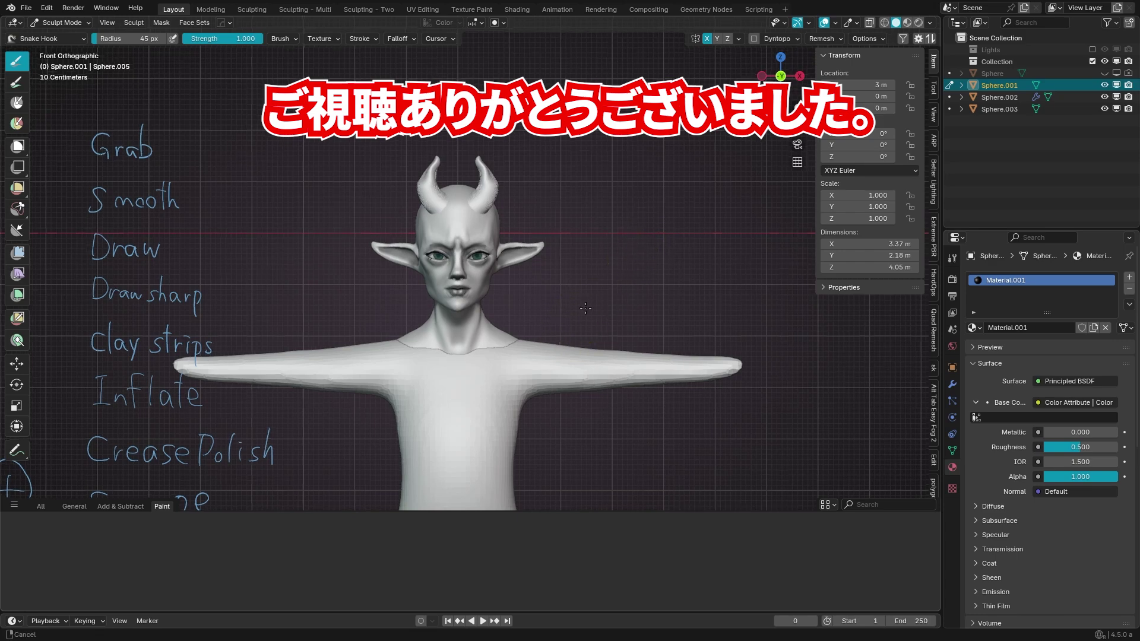
pyautogui.scroll(1, 656, 238)
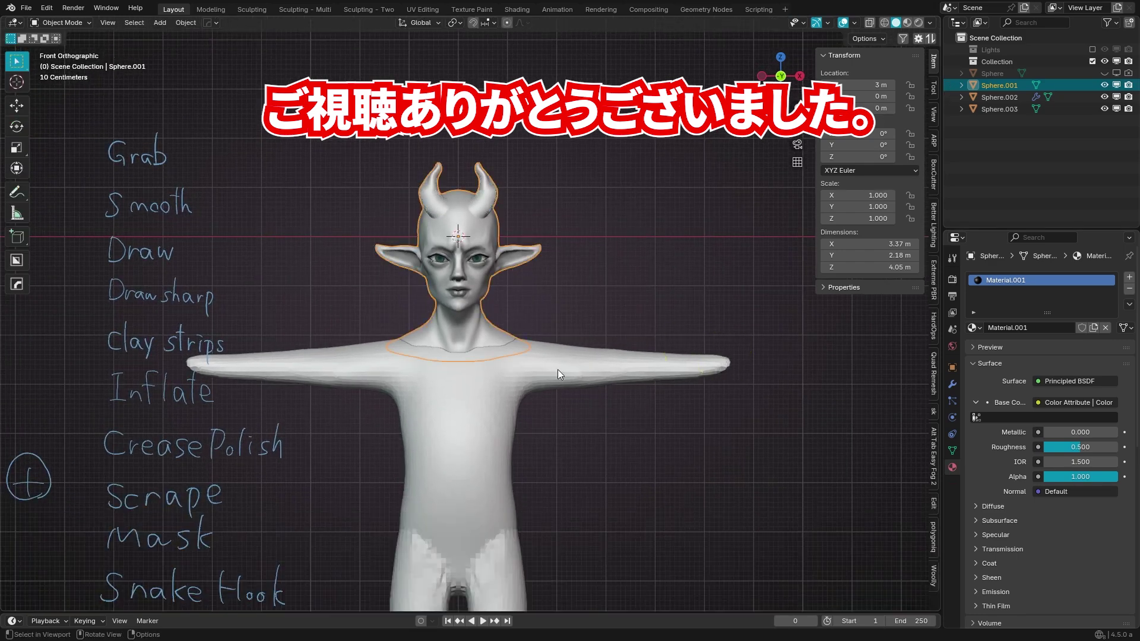